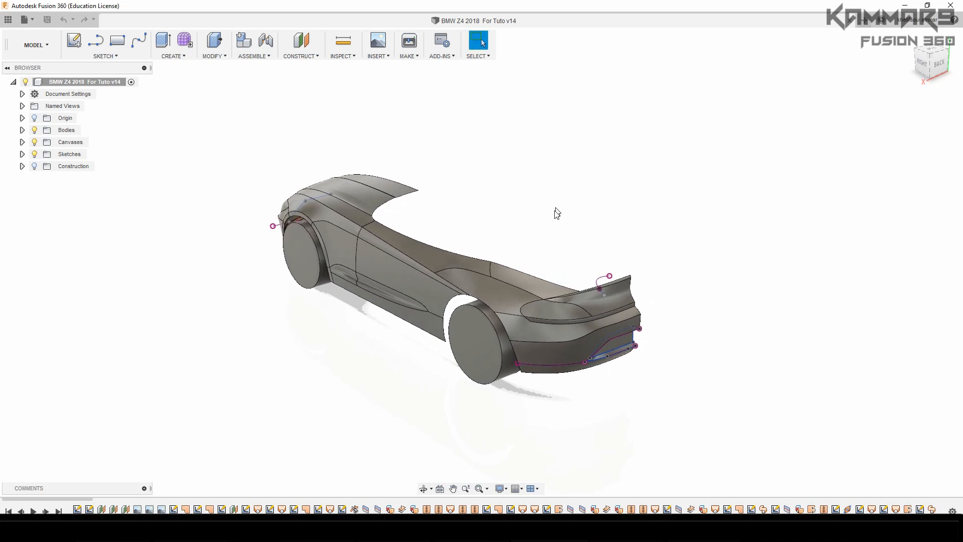
{"action": "middle_click_drag", "start_coordinate": [407, 261], "coordinate": [552, 197], "text": "shift"}
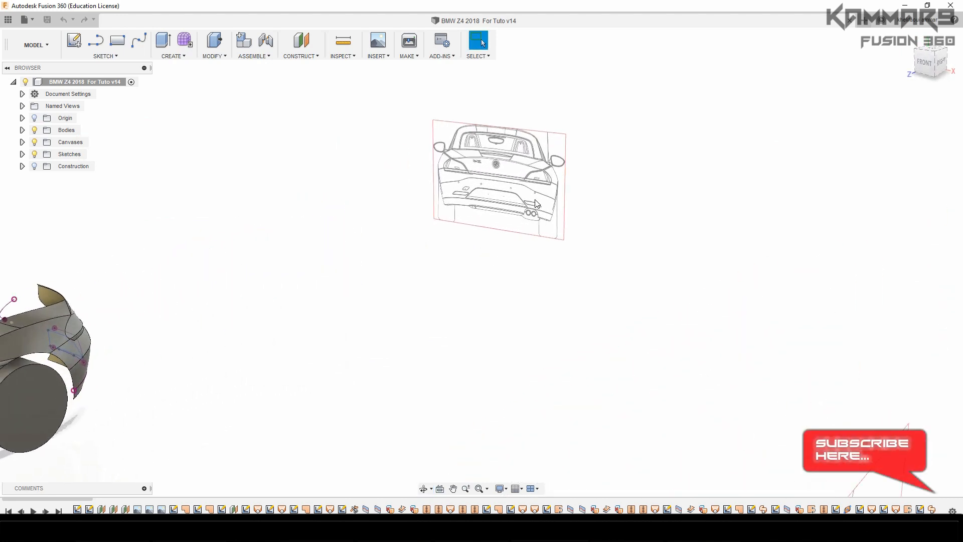
{"action": "middle_click_drag", "start_coordinate": [448, 281], "coordinate": [329, 391], "text": "shift"}
{"action": "scroll", "coordinate": [216, 253], "scroll_direction": "up", "scroll_amount": 5}
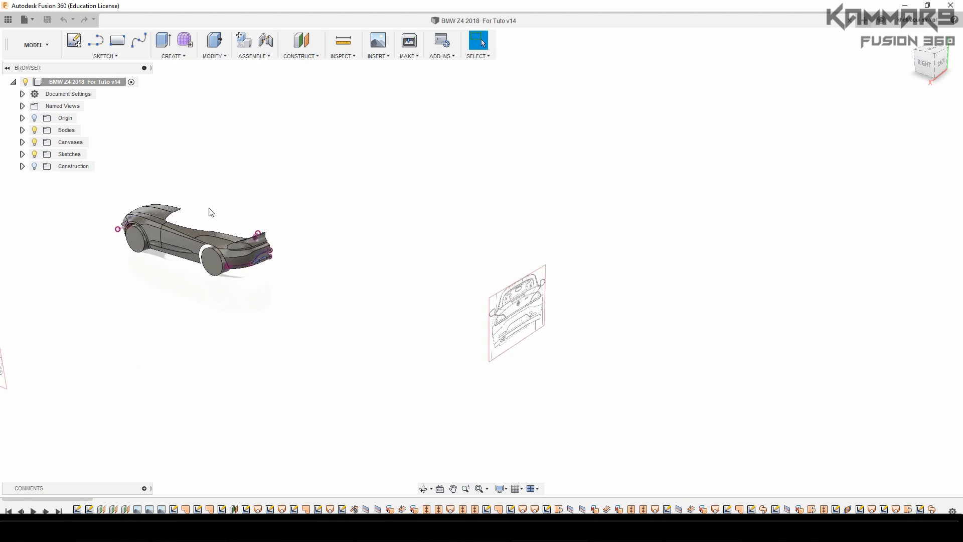
{"action": "middle_click_drag", "start_coordinate": [216, 257], "coordinate": [331, 308]}
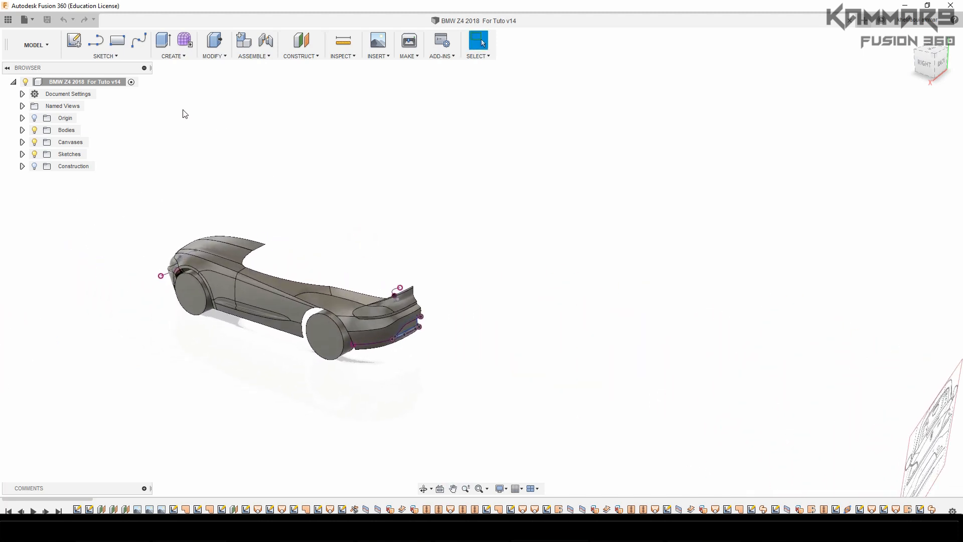
Step: Switch to the Patch workspace and start a spline sketch on the vertical origin plane facing the car's rear
{"action": "left_click", "coordinate": [37, 45]}
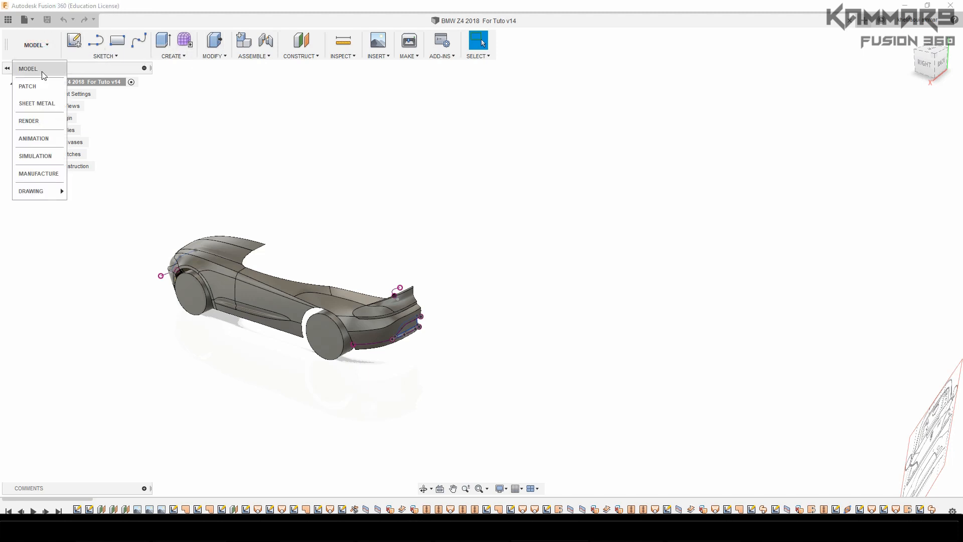
{"action": "left_click", "coordinate": [29, 85]}
{"action": "left_click", "coordinate": [216, 151]}
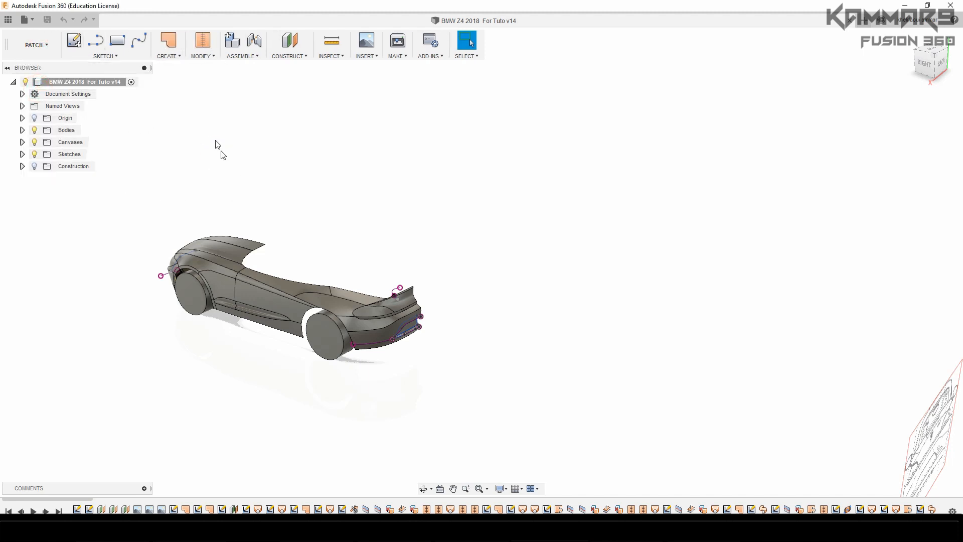
{"action": "left_click", "coordinate": [137, 42]}
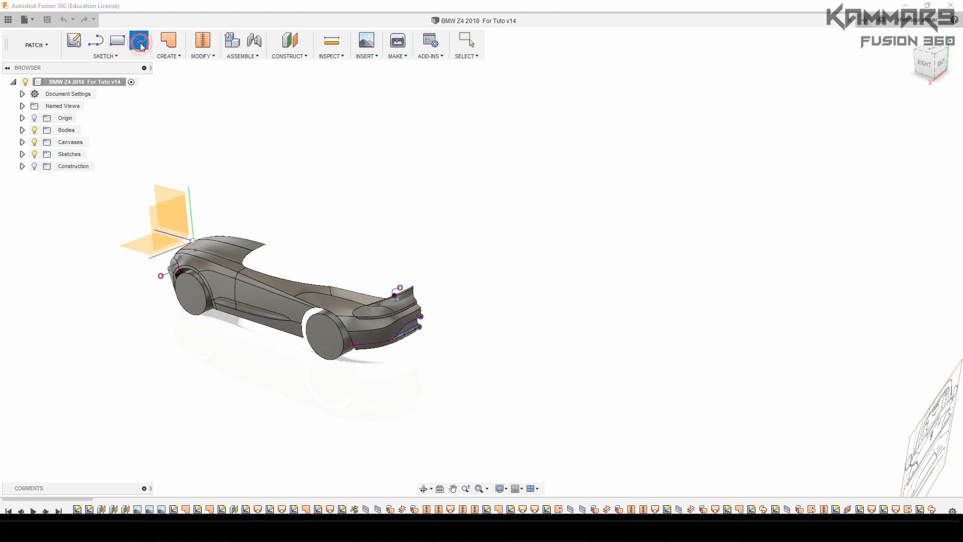
{"action": "left_click", "coordinate": [160, 222]}
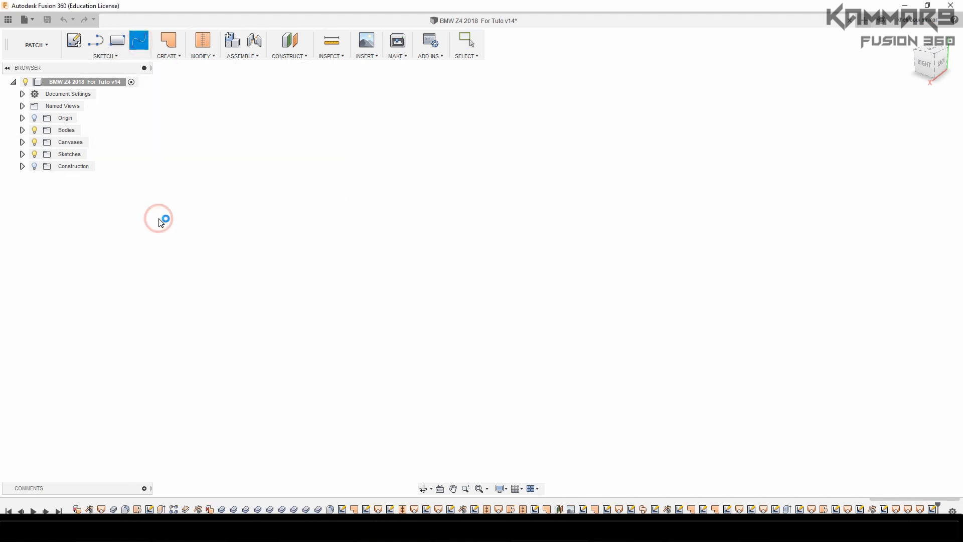
Step: Draw a two-point spline from the outer lower corner to the inner upper corner of the rear bumper reflector outline
{"action": "scroll", "coordinate": [213, 208], "scroll_direction": "down", "scroll_amount": 3}
{"action": "scroll", "coordinate": [213, 208], "scroll_direction": "down", "scroll_amount": 10}
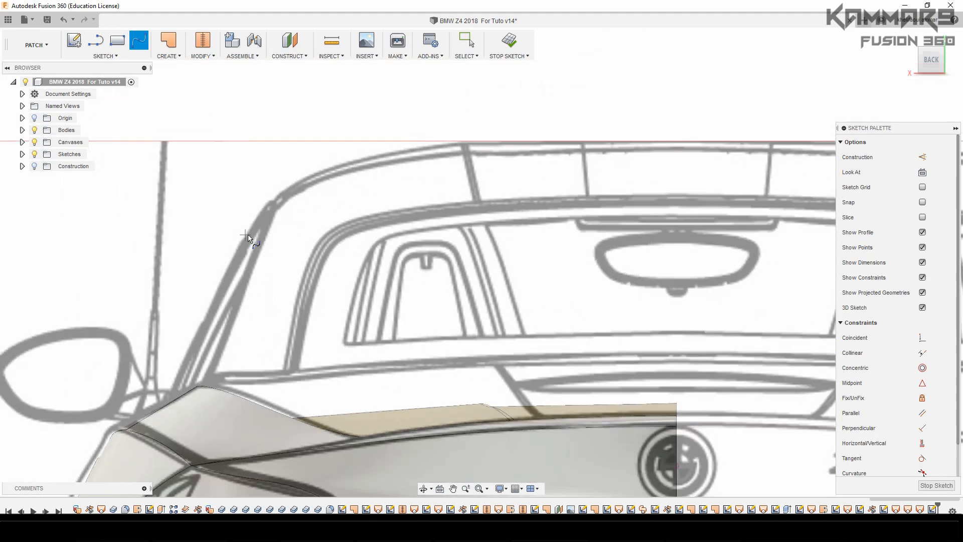
{"action": "scroll", "coordinate": [331, 405], "scroll_direction": "up", "scroll_amount": 3}
{"action": "scroll", "coordinate": [293, 410], "scroll_direction": "up", "scroll_amount": 2}
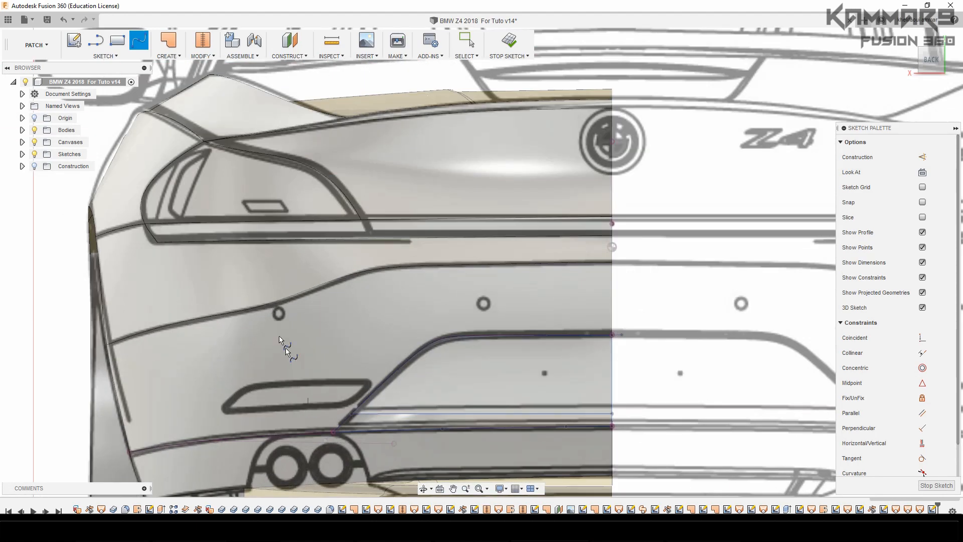
{"action": "scroll", "coordinate": [265, 315], "scroll_direction": "down", "scroll_amount": 3}
{"action": "scroll", "coordinate": [344, 381], "scroll_direction": "up", "scroll_amount": 2}
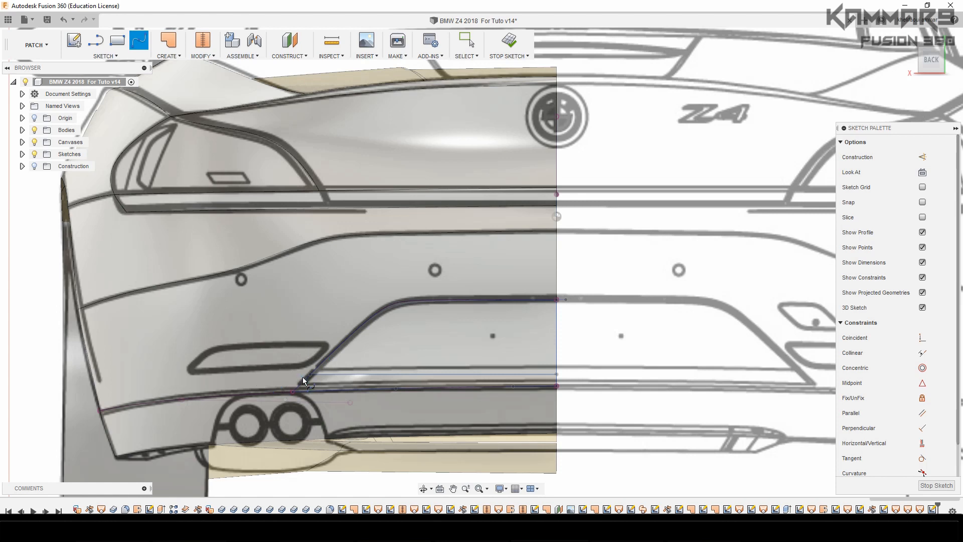
{"action": "scroll", "coordinate": [295, 381], "scroll_direction": "up", "scroll_amount": 6}
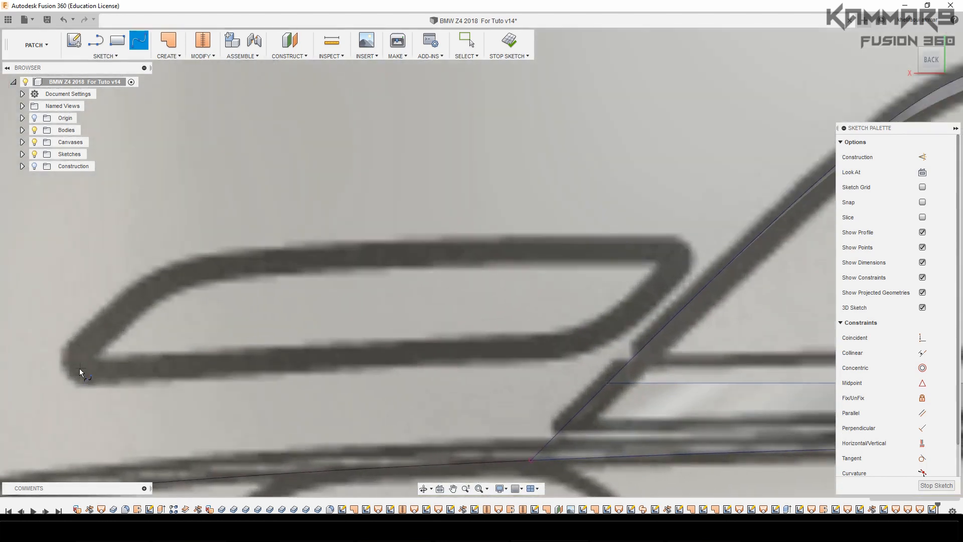
{"action": "left_click", "coordinate": [80, 374]}
{"action": "scroll", "coordinate": [361, 381], "scroll_direction": "down", "scroll_amount": 2}
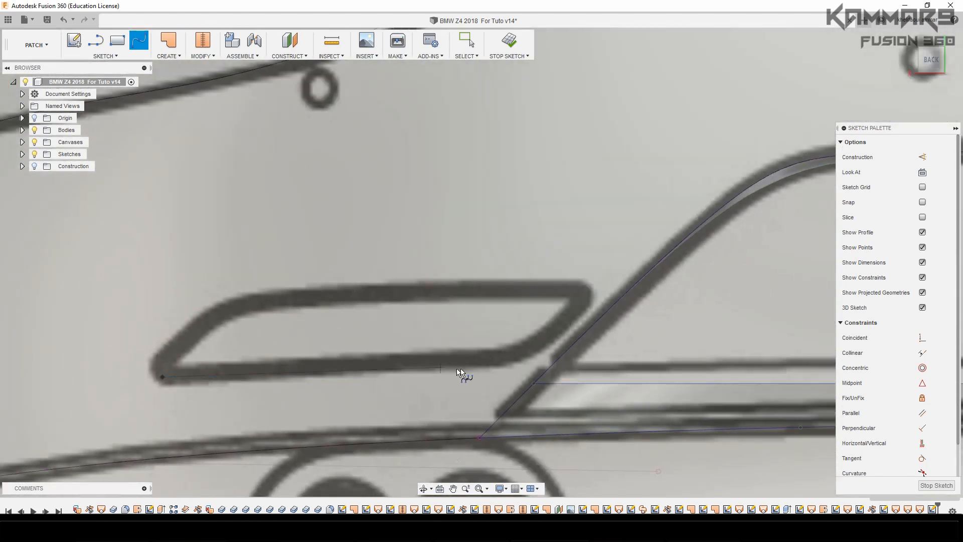
{"action": "scroll", "coordinate": [459, 371], "scroll_direction": "up", "scroll_amount": 2}
{"action": "left_click", "coordinate": [643, 257]}
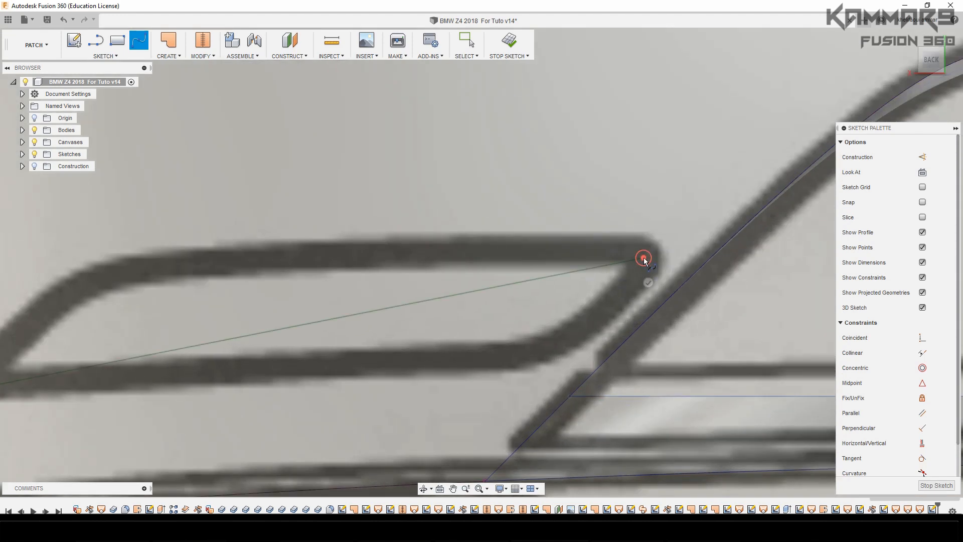
{"action": "left_click", "coordinate": [648, 282]}
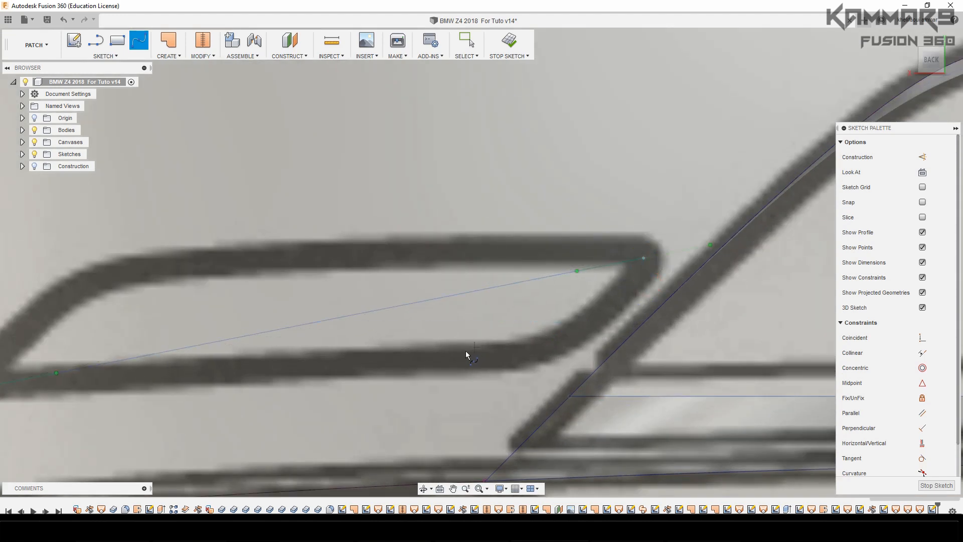
{"action": "scroll", "coordinate": [419, 276], "scroll_direction": "down", "scroll_amount": 2}
{"action": "scroll", "coordinate": [585, 251], "scroll_direction": "up", "scroll_amount": 2}
{"action": "key", "text": "Escape"}
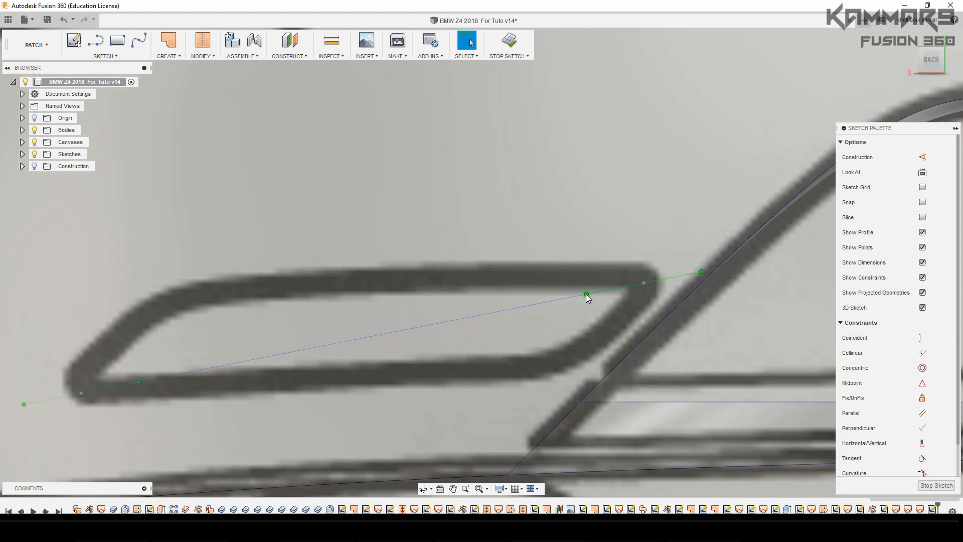
Step: Move the tangent handle at the spline's inner upper end by -0.75 mm in X and -0.487 mm in Y
{"action": "left_click", "coordinate": [586, 294]}
{"action": "key", "text": "m"}
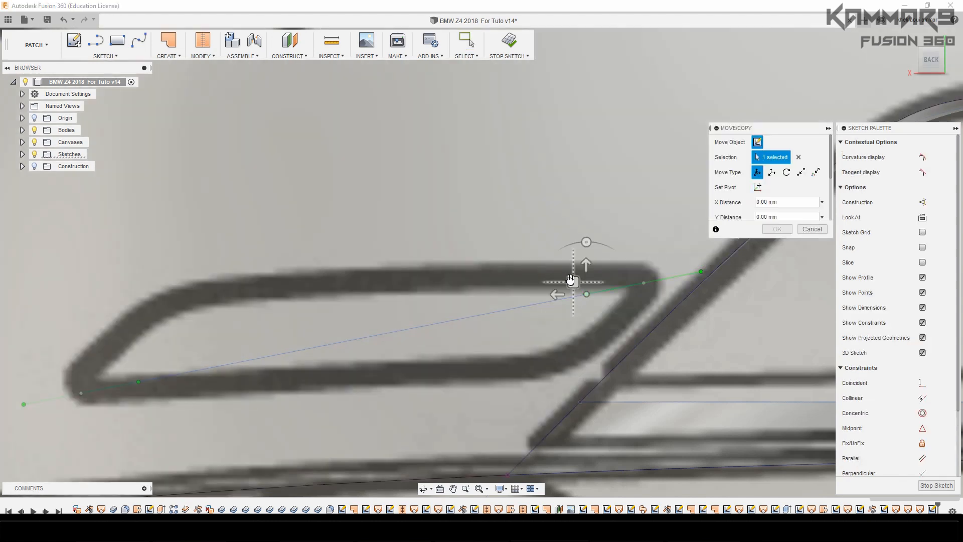
{"action": "left_click_drag", "start_coordinate": [570, 279], "coordinate": [608, 306]}
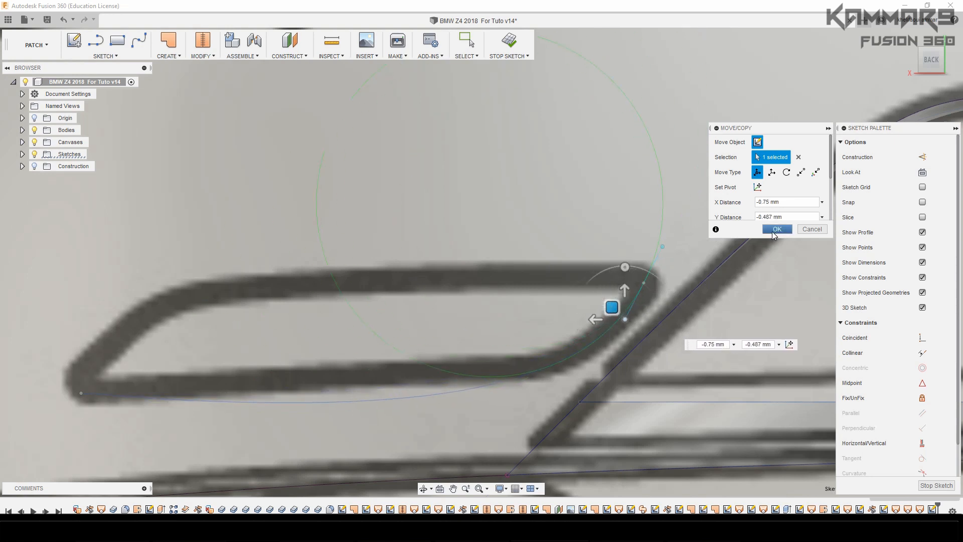
{"action": "left_click", "coordinate": [777, 229]}
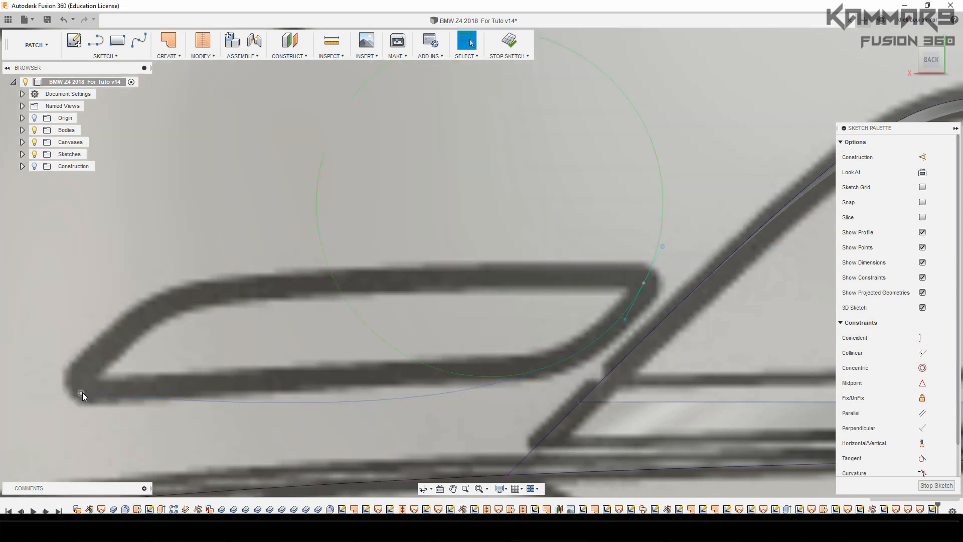
Step: Move the tangent handle at the spline's outer lower end by about -0.68 mm in X and 0.1 mm in Y
{"action": "left_click", "coordinate": [82, 392]}
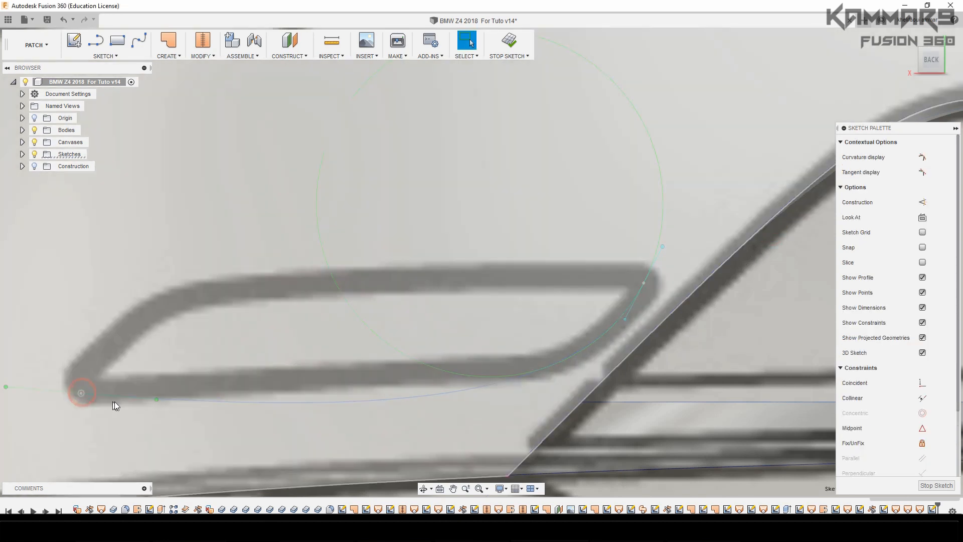
{"action": "left_click", "coordinate": [157, 400]}
{"action": "key", "text": "m"}
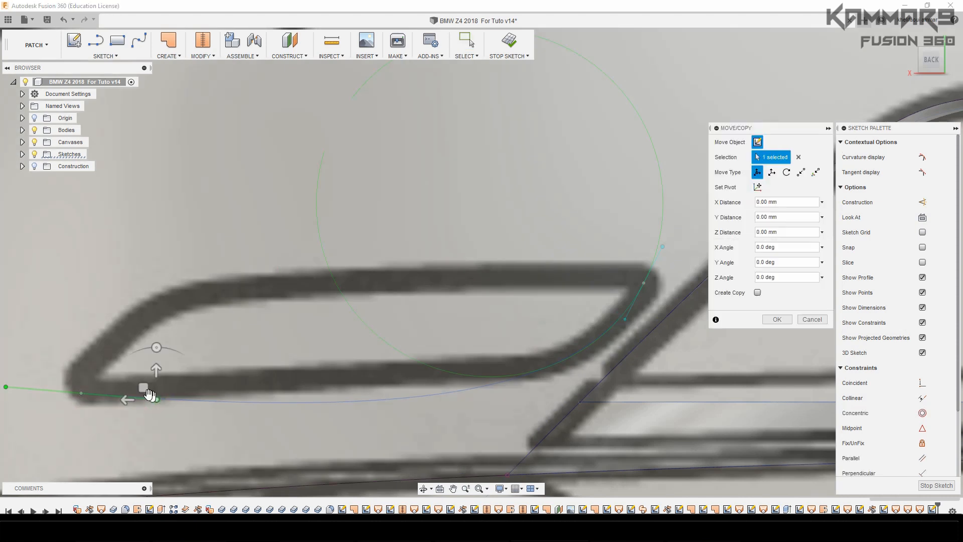
{"action": "left_click_drag", "start_coordinate": [150, 394], "coordinate": [176, 384]}
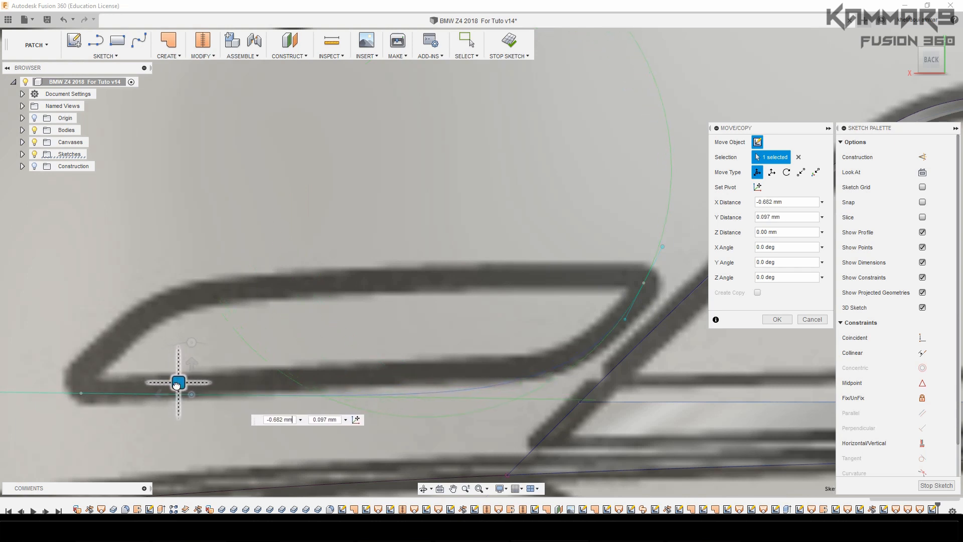
{"action": "left_click", "coordinate": [776, 322]}
Step: Shift the spline's outer endpoint into the reflector outline and readjust the inner end's tangent handle to follow the lower edge
{"action": "left_click", "coordinate": [311, 395]}
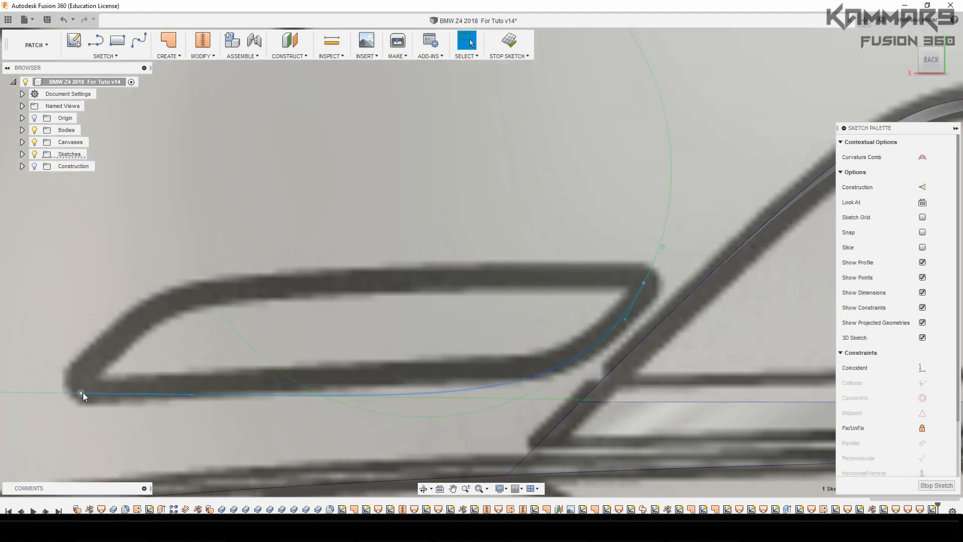
{"action": "mouse_move", "coordinate": [82, 393]}
{"action": "left_mouse_down"}
{"action": "mouse_move", "coordinate": [79, 380]}
{"action": "mouse_move", "coordinate": [95, 385]}
{"action": "left_mouse_up"}
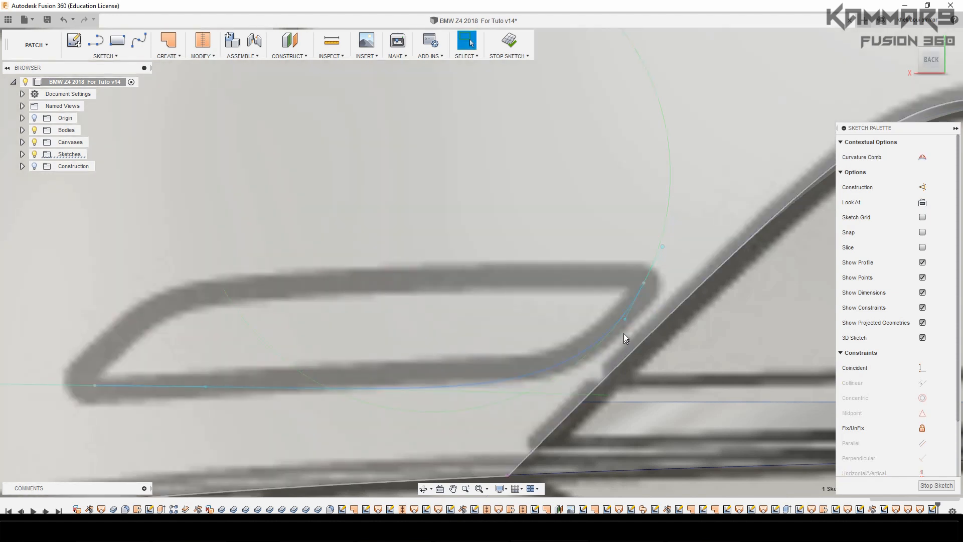
{"action": "left_click", "coordinate": [625, 320]}
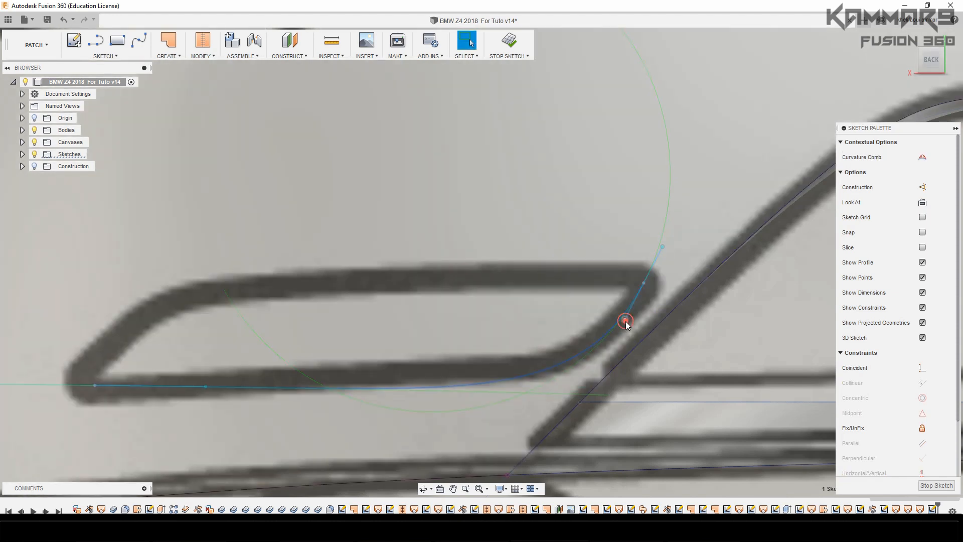
{"action": "key", "text": "m"}
{"action": "left_click_drag", "start_coordinate": [625, 321], "coordinate": [615, 302]}
{"action": "left_click", "coordinate": [775, 230]}
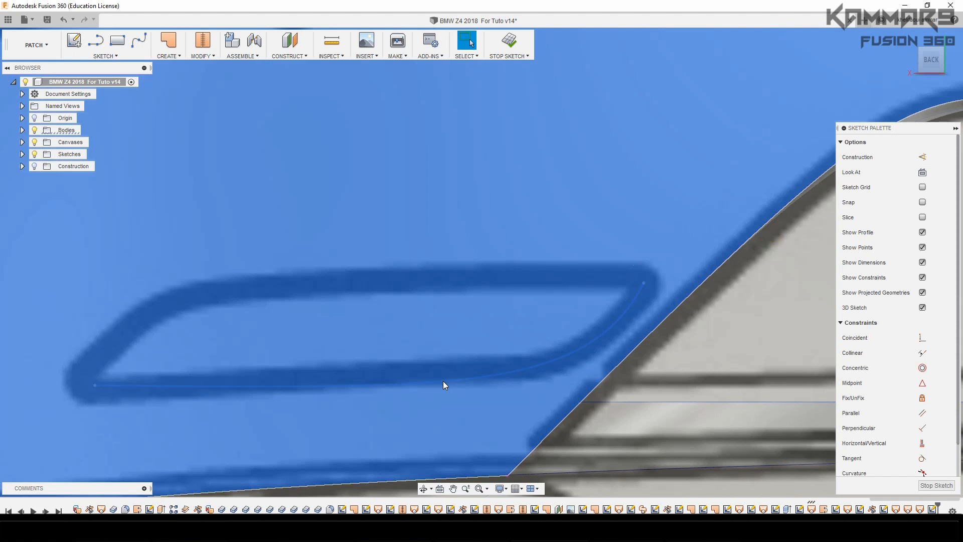
{"action": "left_click", "coordinate": [444, 382]}
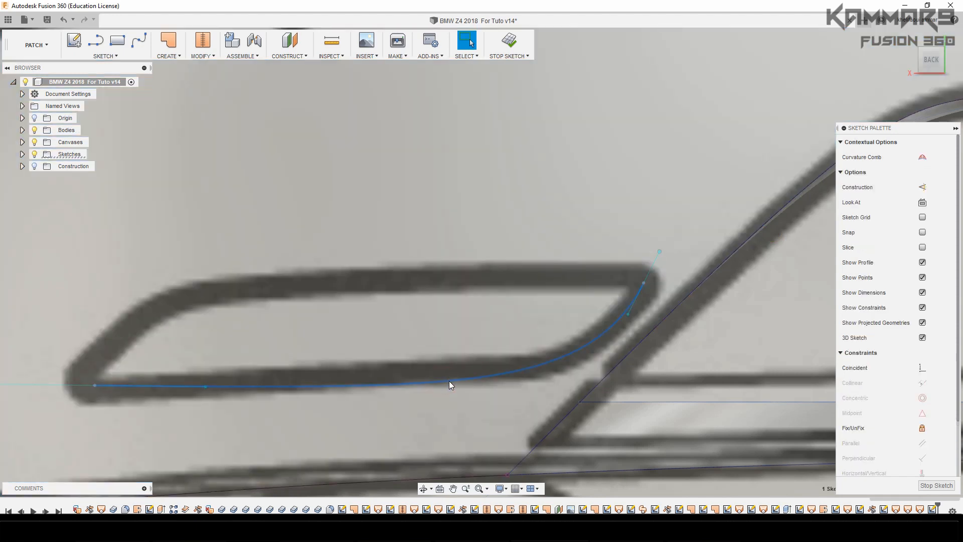
{"action": "scroll", "coordinate": [415, 424], "scroll_direction": "down", "scroll_amount": 2}
{"action": "scroll", "coordinate": [390, 376], "scroll_direction": "up", "scroll_amount": 4}
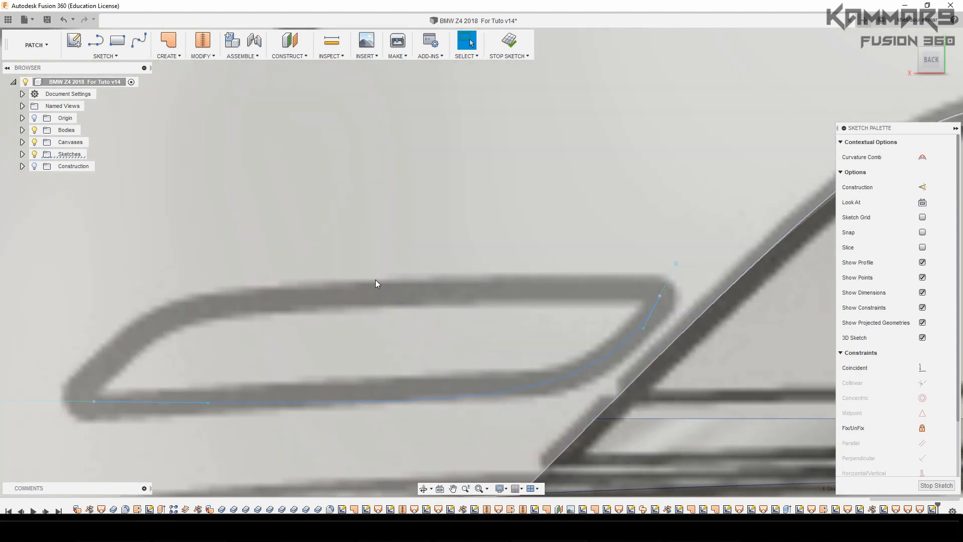
Step: Draw a second two-point spline from the first spline's inner upper endpoint to its outer lower endpoint
{"action": "left_click", "coordinate": [139, 41]}
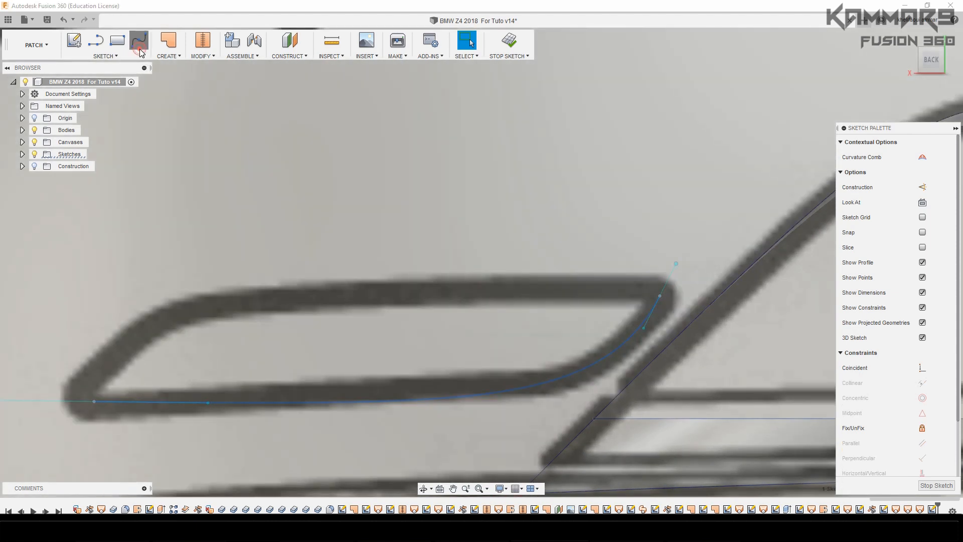
{"action": "left_click", "coordinate": [659, 296]}
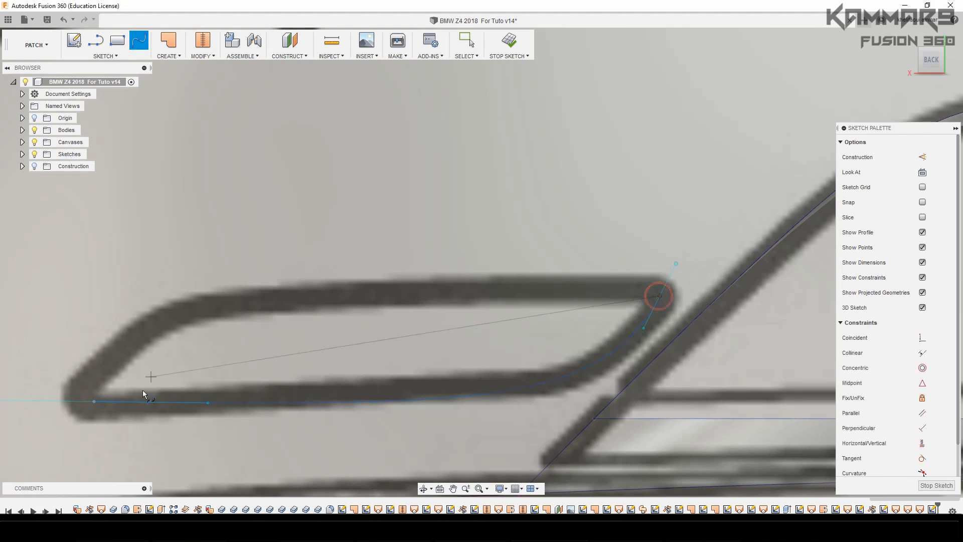
{"action": "left_click", "coordinate": [95, 401]}
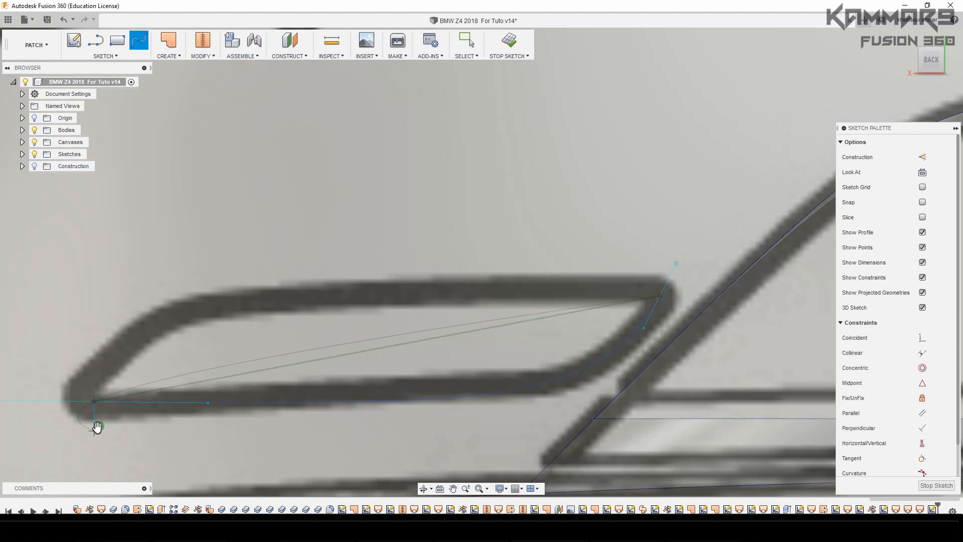
{"action": "left_click", "coordinate": [96, 427]}
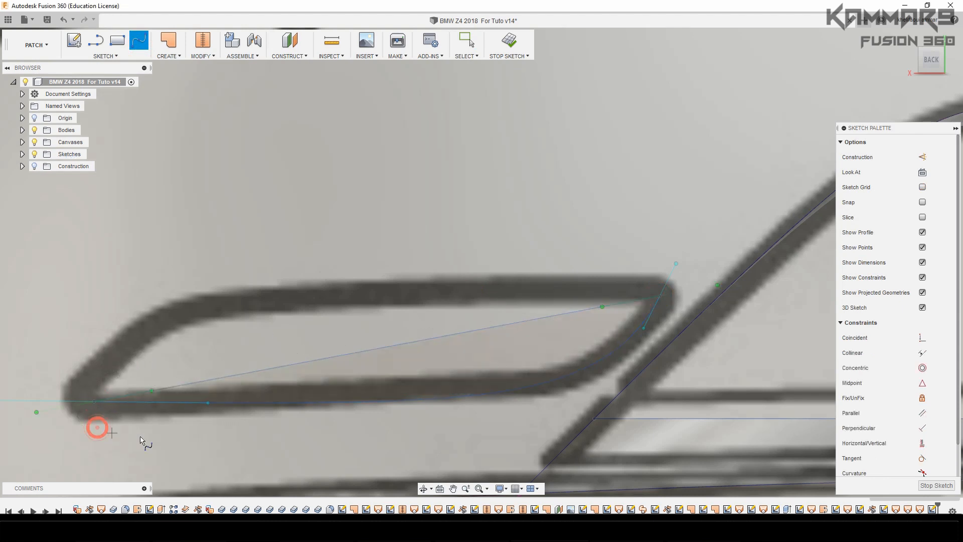
{"action": "key", "text": "Escape"}
Step: Move the second spline's outer tangent handle by about 0.7 mm in X and 0.46 mm in Y along the reflector's upper edge
{"action": "left_click", "coordinate": [153, 391]}
{"action": "key", "text": "m"}
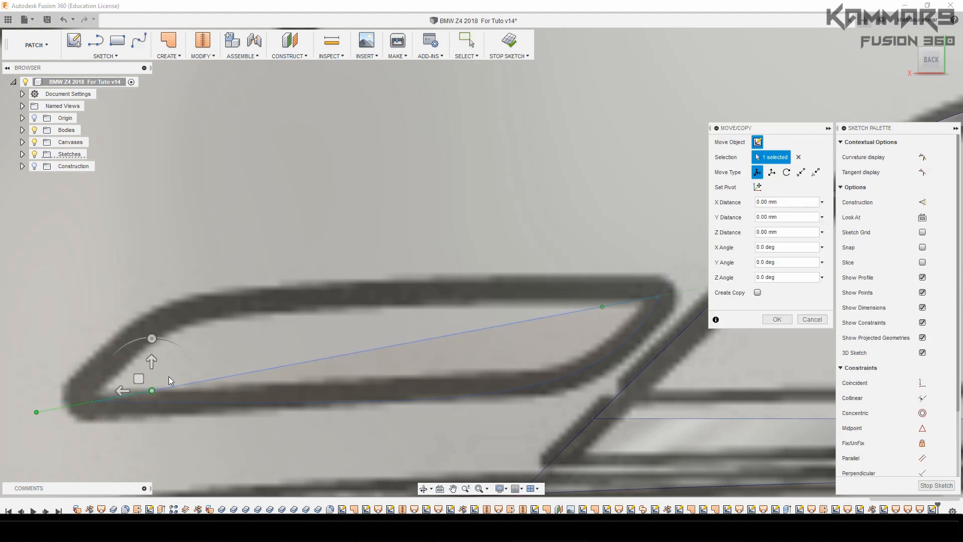
{"action": "left_click_drag", "start_coordinate": [134, 369], "coordinate": [99, 354]}
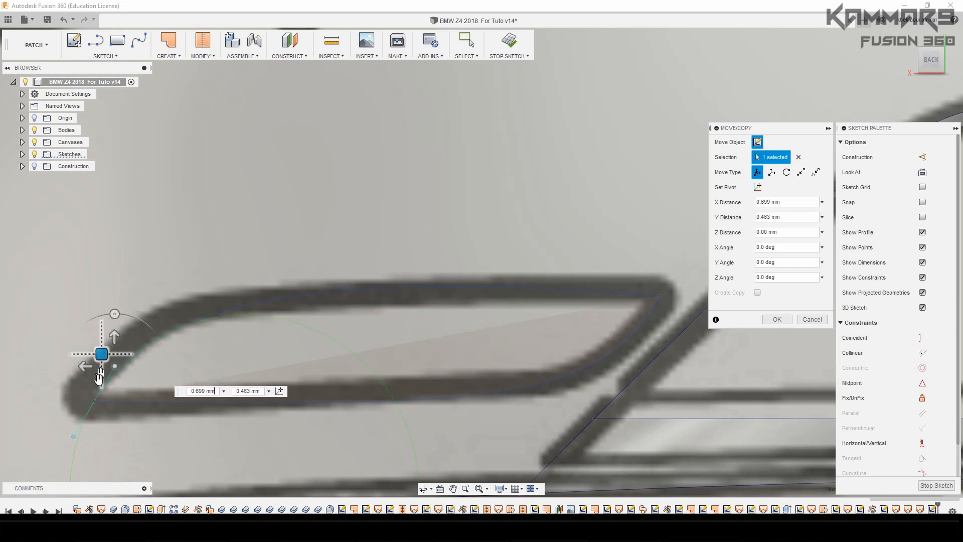
Step: Move the outer endpoint by about 0.27 mm in X and -0.09 mm in Y, and the upper spline's inner tangent handle by 1.25 and -0.14 mm
{"action": "left_click", "coordinate": [93, 401]}
{"action": "mouse_move", "coordinate": [81, 389]}
{"action": "left_mouse_down"}
{"action": "mouse_move", "coordinate": [62, 387]}
{"action": "mouse_move", "coordinate": [68, 398]}
{"action": "left_mouse_up"}
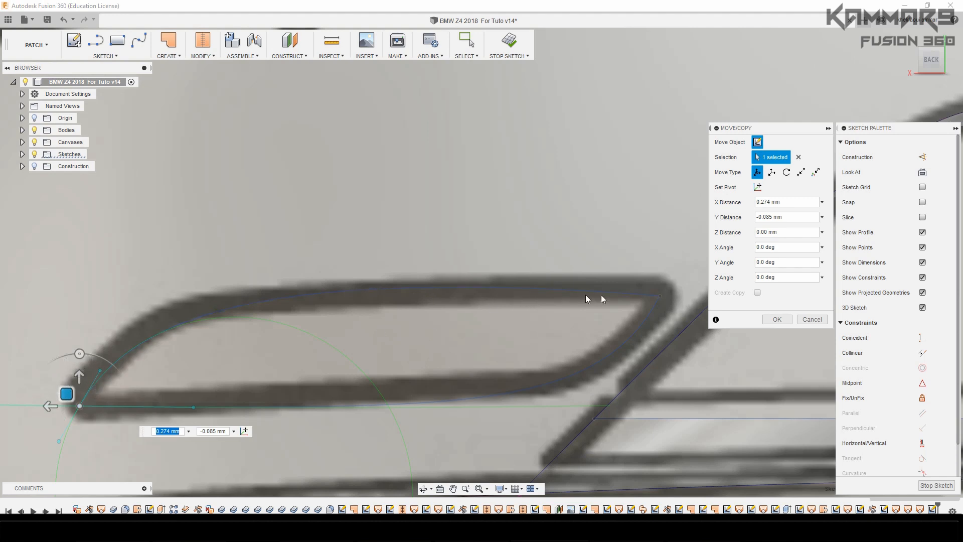
{"action": "left_click", "coordinate": [661, 295]}
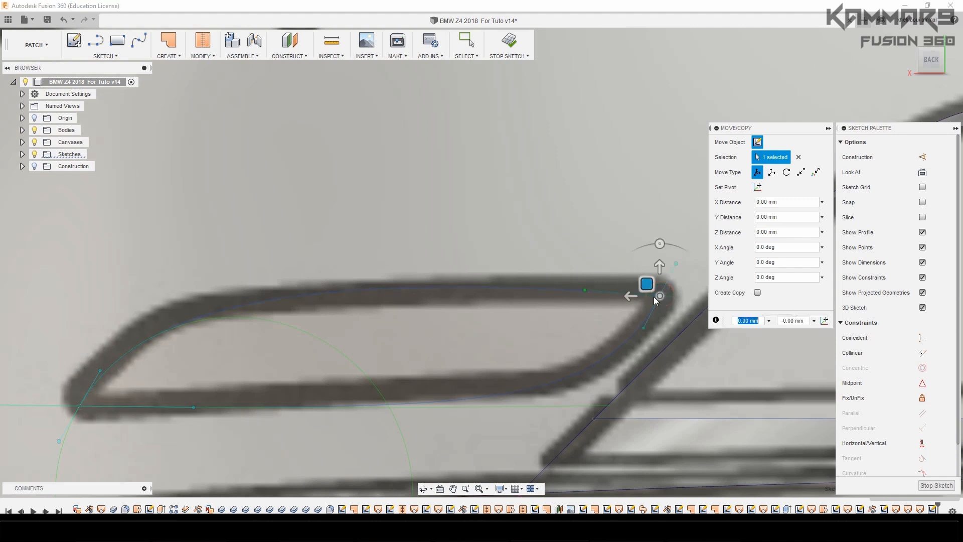
{"action": "left_click", "coordinate": [584, 291]}
{"action": "left_click_drag", "start_coordinate": [572, 281], "coordinate": [504, 286]}
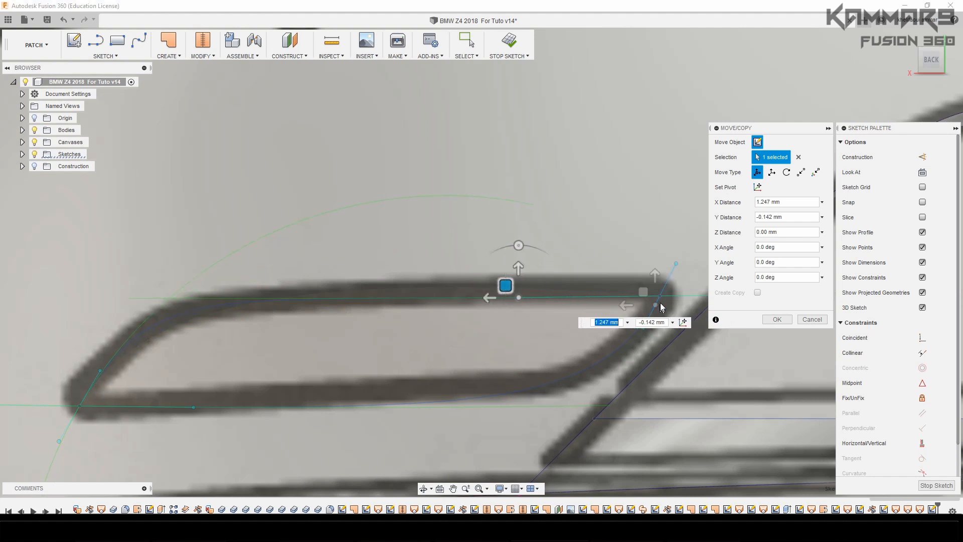
Step: Raise the splines' shared inner endpoint slightly and shift the lower spline's inner tangent handle by about 0.03 mm in X and -0.04 mm in Y
{"action": "left_click", "coordinate": [647, 282]}
{"action": "mouse_move", "coordinate": [647, 283]}
{"action": "left_mouse_down"}
{"action": "mouse_move", "coordinate": [649, 273]}
{"action": "mouse_move", "coordinate": [634, 307]}
{"action": "mouse_move", "coordinate": [641, 314]}
{"action": "mouse_move", "coordinate": [632, 309]}
{"action": "left_mouse_up"}
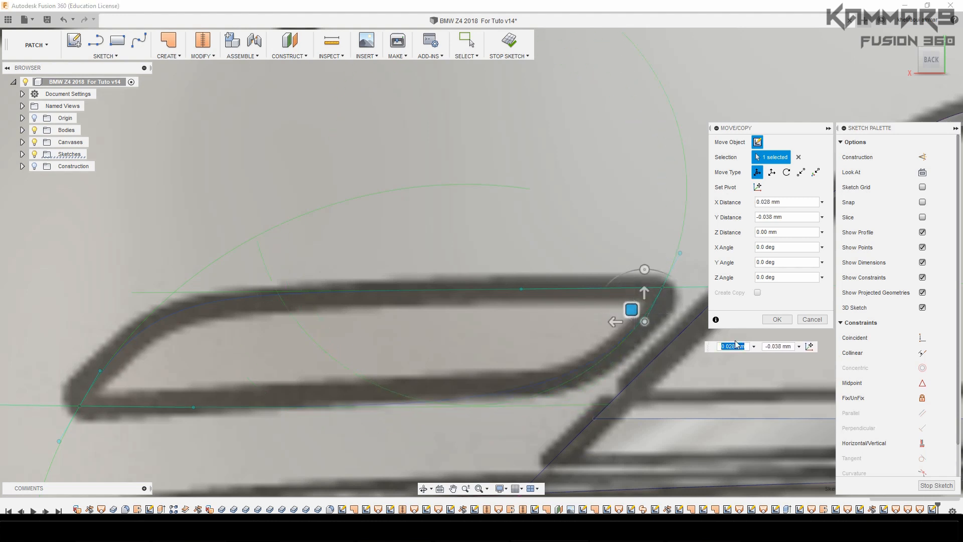
{"action": "left_click", "coordinate": [775, 320]}
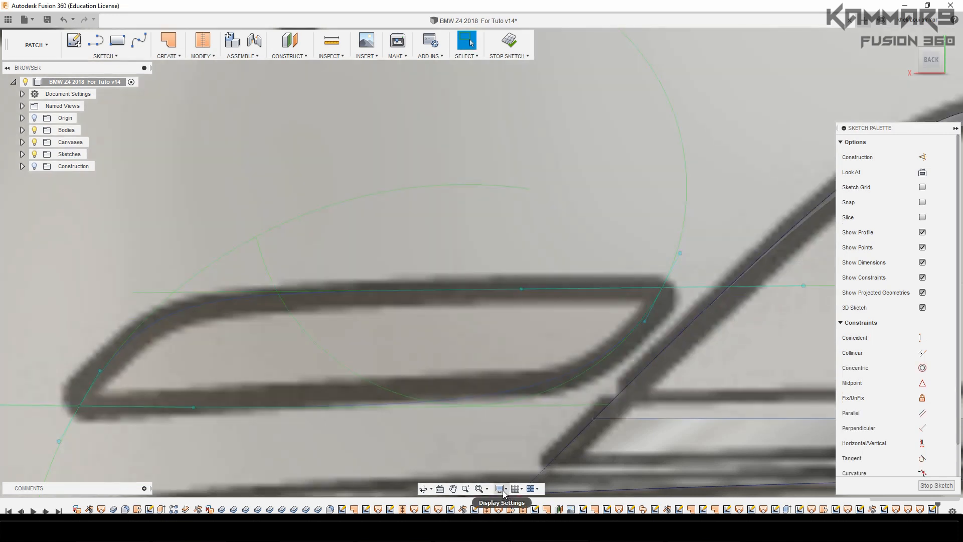
Step: Switch the visual style to Wireframe so the reflector splines can be compared with the canvas outline
{"action": "left_click", "coordinate": [502, 489]}
{"action": "mouse_move", "coordinate": [564, 398]}
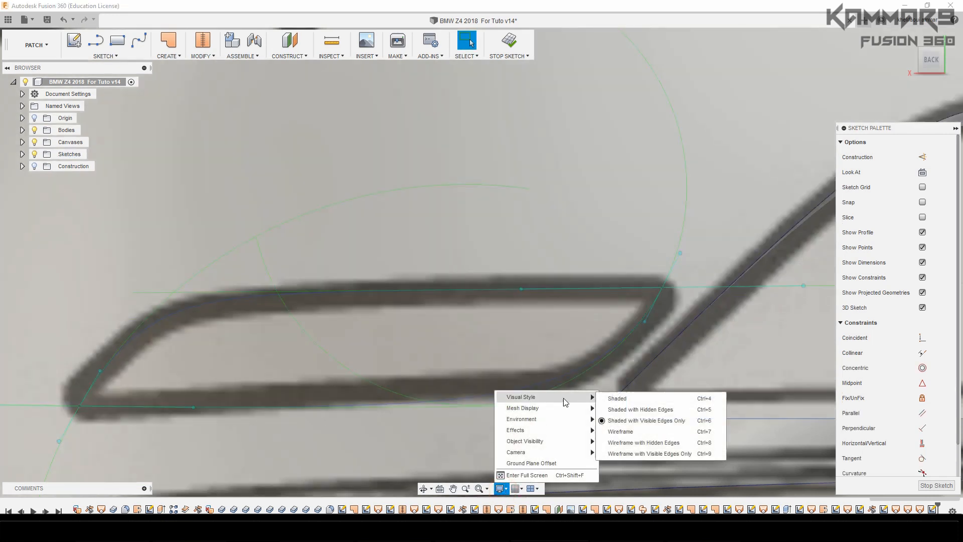
{"action": "left_click", "coordinate": [643, 356]}
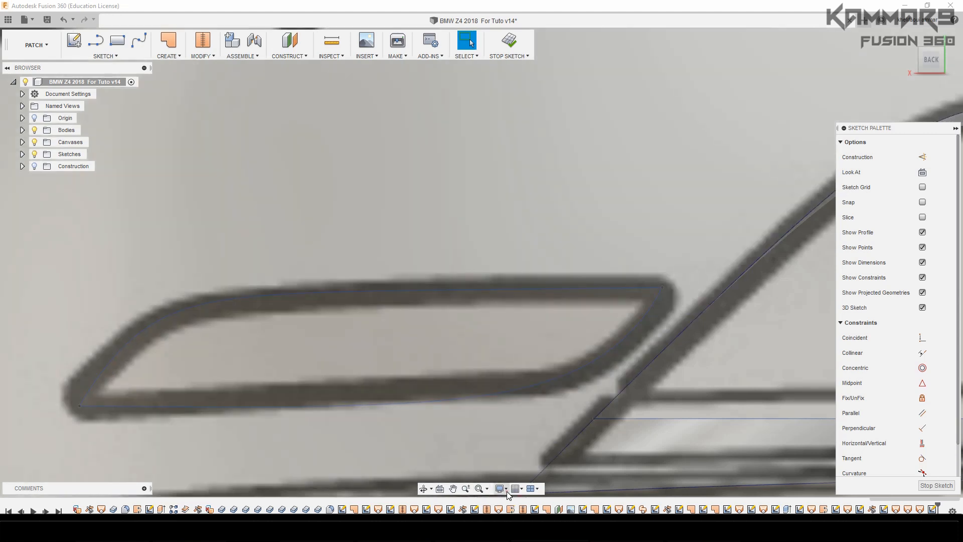
{"action": "left_click", "coordinate": [500, 489]}
{"action": "mouse_move", "coordinate": [539, 401]}
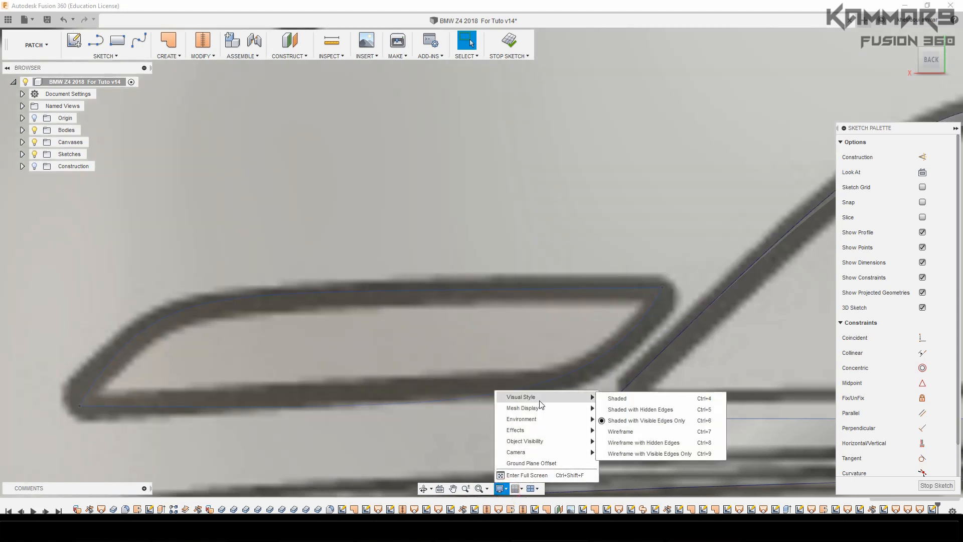
{"action": "left_click", "coordinate": [558, 353]}
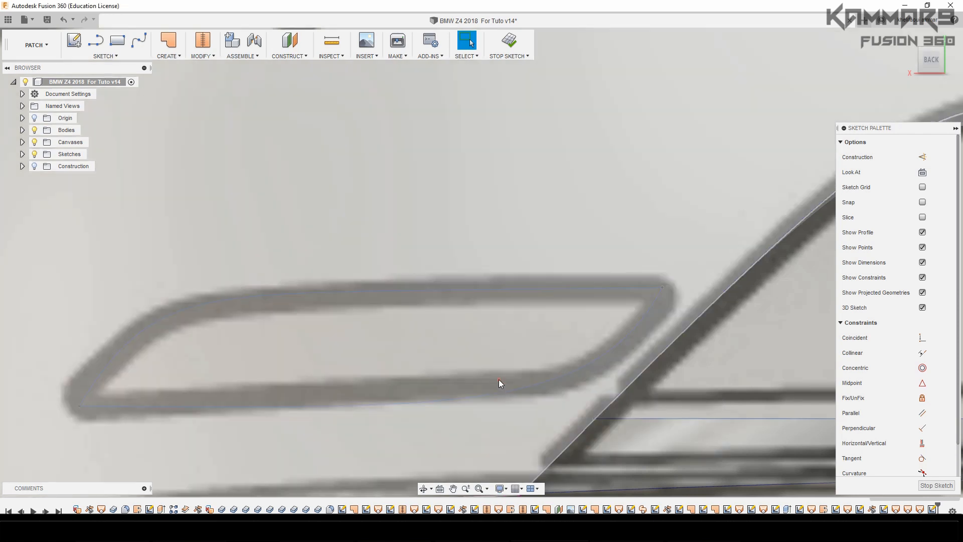
{"action": "left_click", "coordinate": [499, 379]}
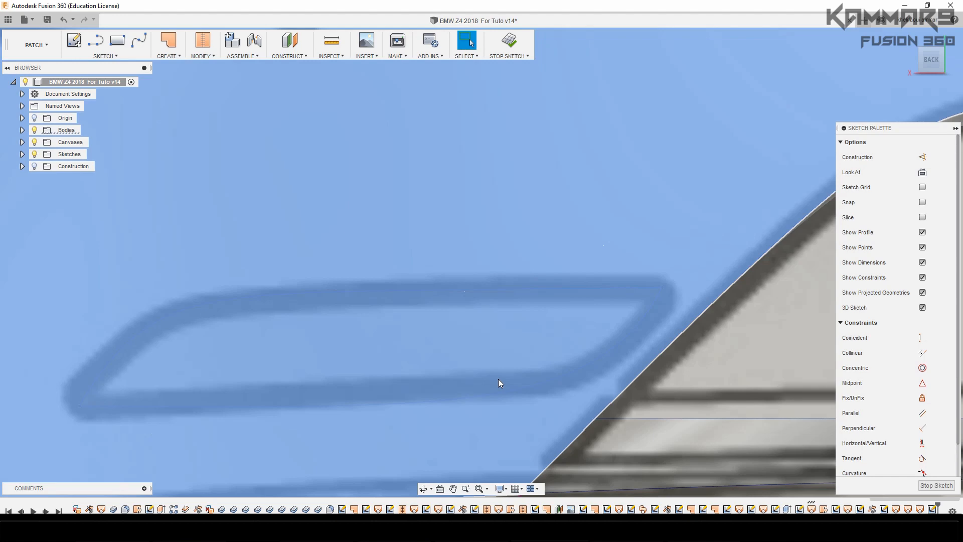
{"action": "scroll", "coordinate": [498, 378], "scroll_direction": "down", "scroll_amount": 10}
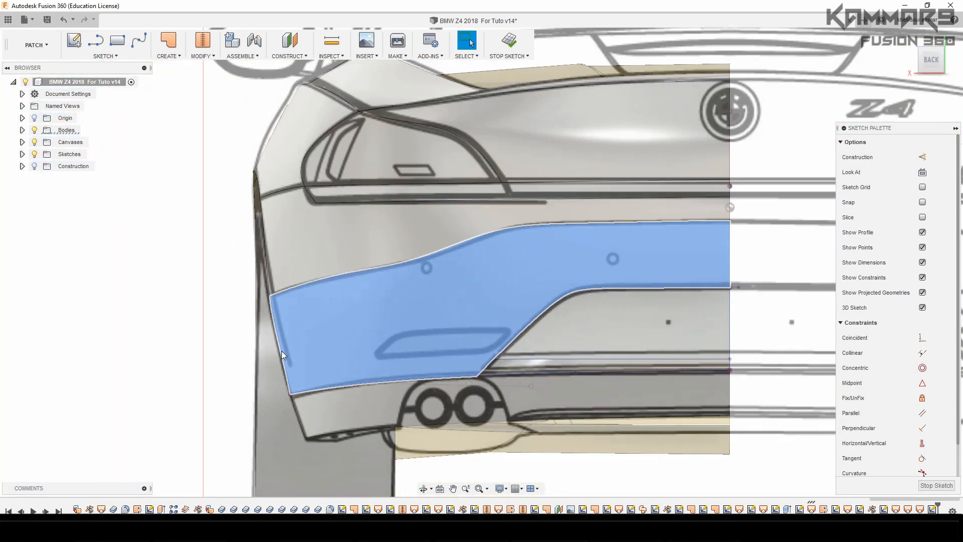
{"action": "left_click", "coordinate": [225, 337]}
{"action": "scroll", "coordinate": [405, 334], "scroll_direction": "up", "scroll_amount": 3}
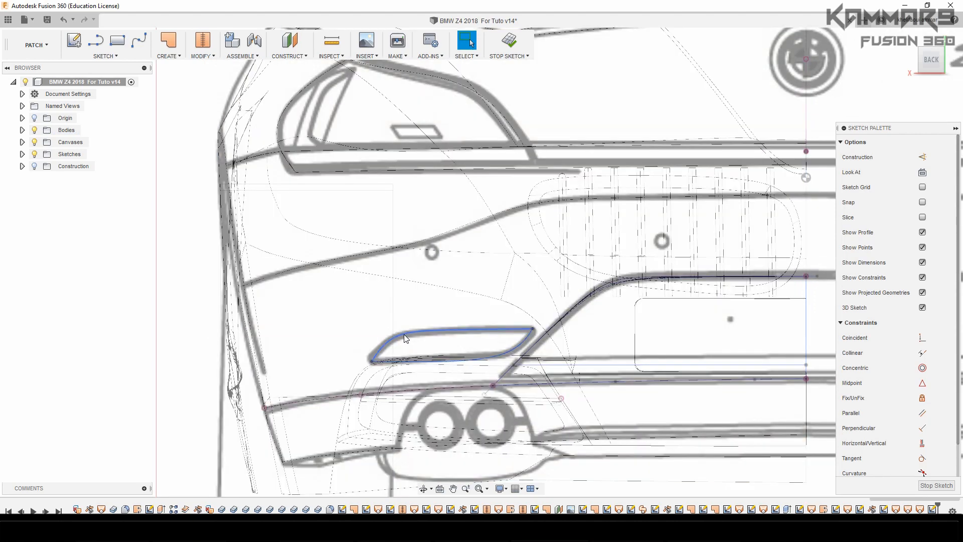
Step: Move the lower spline's outer tangent handle by about -0.96 mm in X and 0.06 mm in Y along the reflector's lower edge
{"action": "scroll", "coordinate": [433, 351], "scroll_direction": "up", "scroll_amount": 3}
{"action": "scroll", "coordinate": [510, 351], "scroll_direction": "up", "scroll_amount": 3}
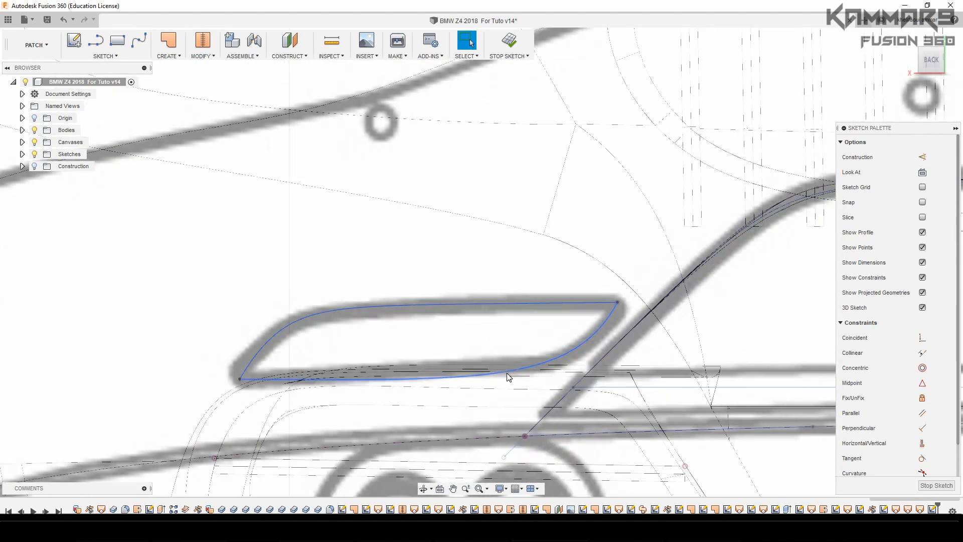
{"action": "scroll", "coordinate": [598, 326], "scroll_direction": "up", "scroll_amount": 2}
{"action": "left_click", "coordinate": [607, 333]}
{"action": "scroll", "coordinate": [610, 328], "scroll_direction": "up", "scroll_amount": 4}
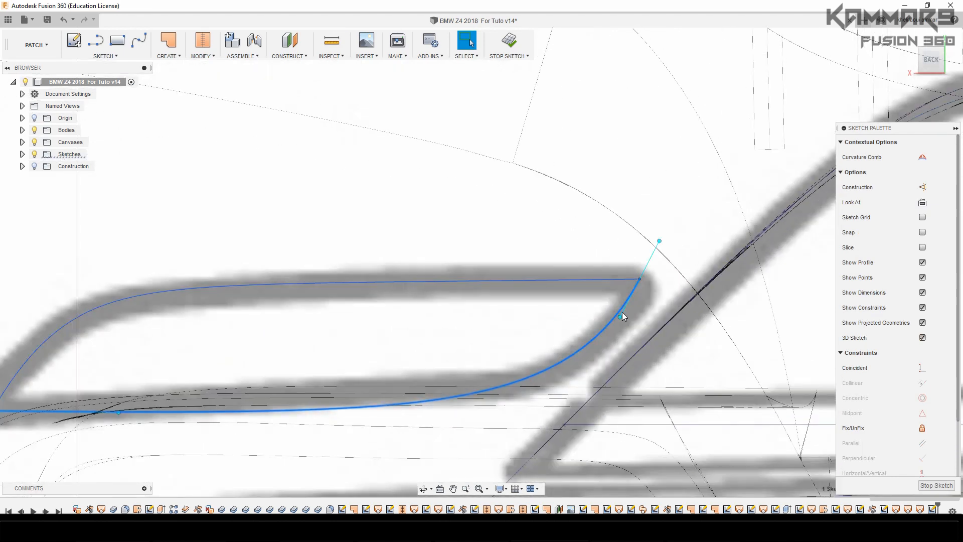
{"action": "left_click", "coordinate": [620, 319]}
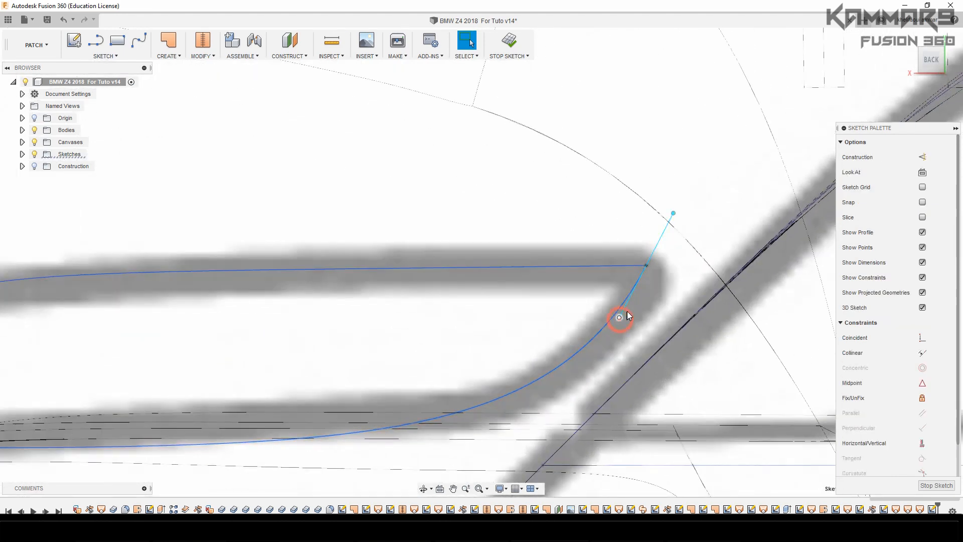
{"action": "scroll", "coordinate": [556, 330], "scroll_direction": "down", "scroll_amount": 4}
{"action": "scroll", "coordinate": [333, 346], "scroll_direction": "up", "scroll_amount": 2}
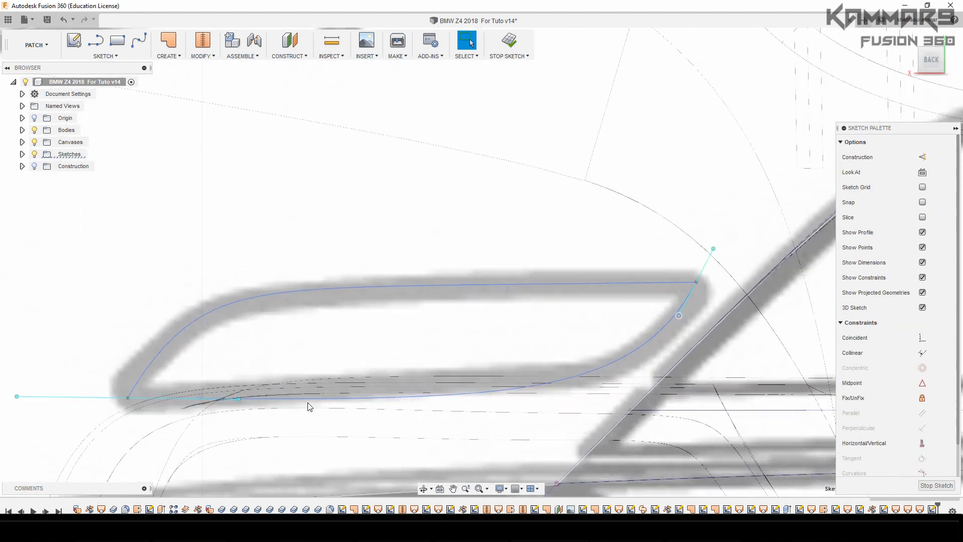
{"action": "left_click", "coordinate": [239, 399]}
{"action": "key", "text": "m"}
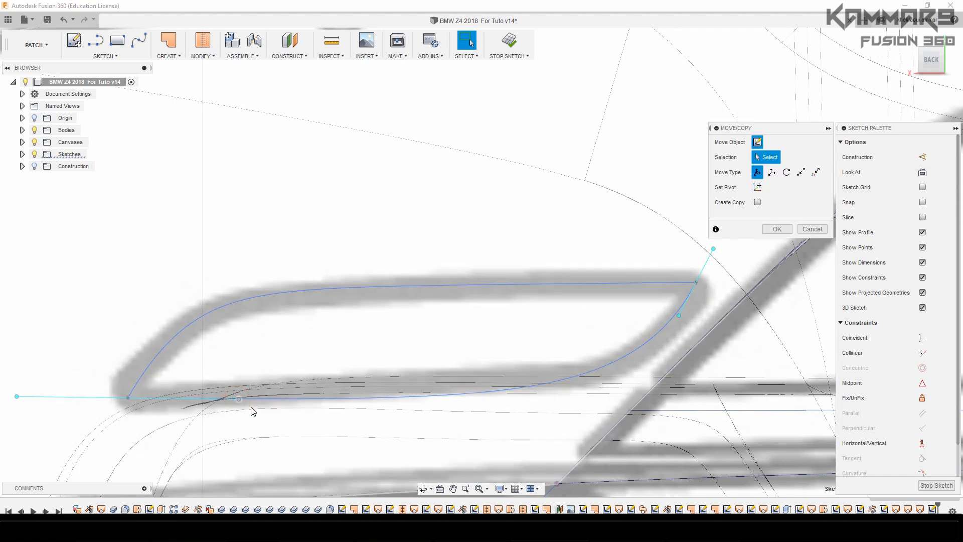
{"action": "mouse_move", "coordinate": [238, 397]}
{"action": "left_mouse_down"}
{"action": "mouse_move", "coordinate": [224, 384]}
{"action": "mouse_move", "coordinate": [276, 384]}
{"action": "left_mouse_up"}
{"action": "scroll", "coordinate": [239, 325], "scroll_direction": "down", "scroll_amount": 2}
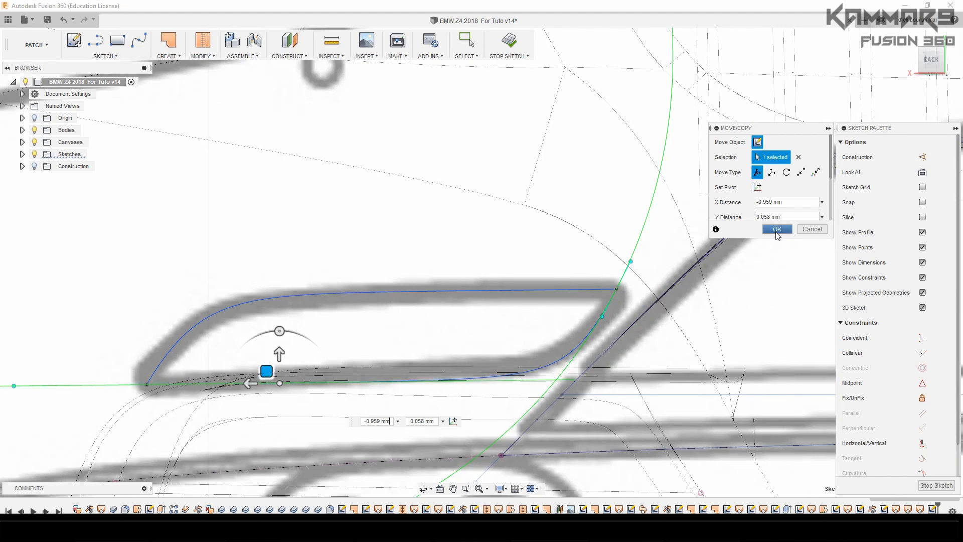
{"action": "left_click", "coordinate": [777, 228]}
Step: Clear the body selection and set the visual style back to Shaded with Visible Edges Only
{"action": "scroll", "coordinate": [451, 415], "scroll_direction": "down", "scroll_amount": 3}
{"action": "left_click", "coordinate": [520, 434]}
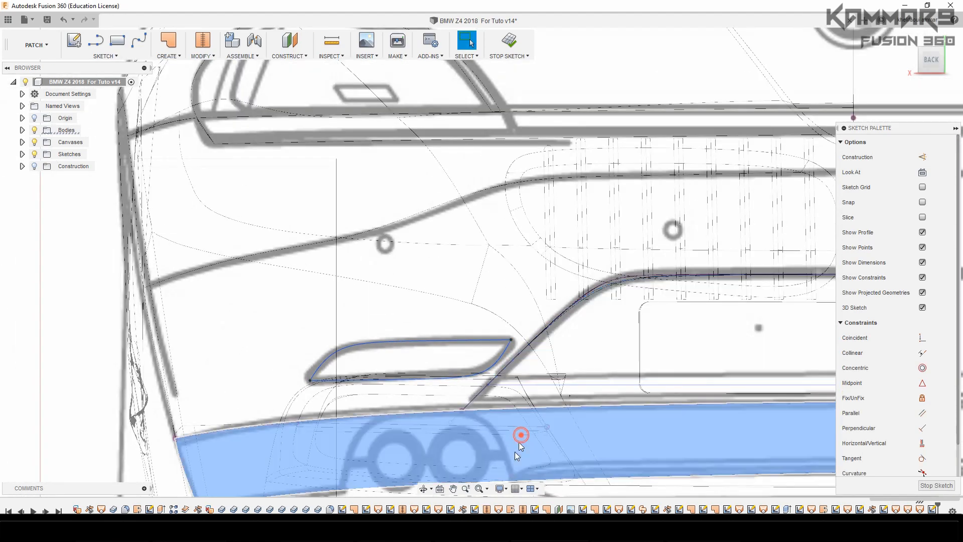
{"action": "left_click", "coordinate": [82, 336]}
{"action": "scroll", "coordinate": [492, 341], "scroll_direction": "down", "scroll_amount": 3}
{"action": "scroll", "coordinate": [475, 379], "scroll_direction": "up", "scroll_amount": 1}
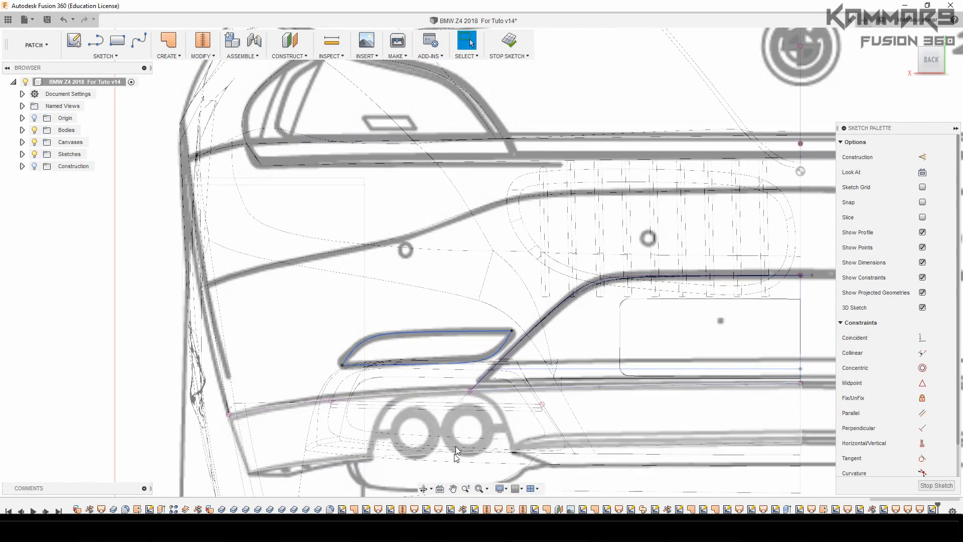
{"action": "left_click", "coordinate": [500, 488]}
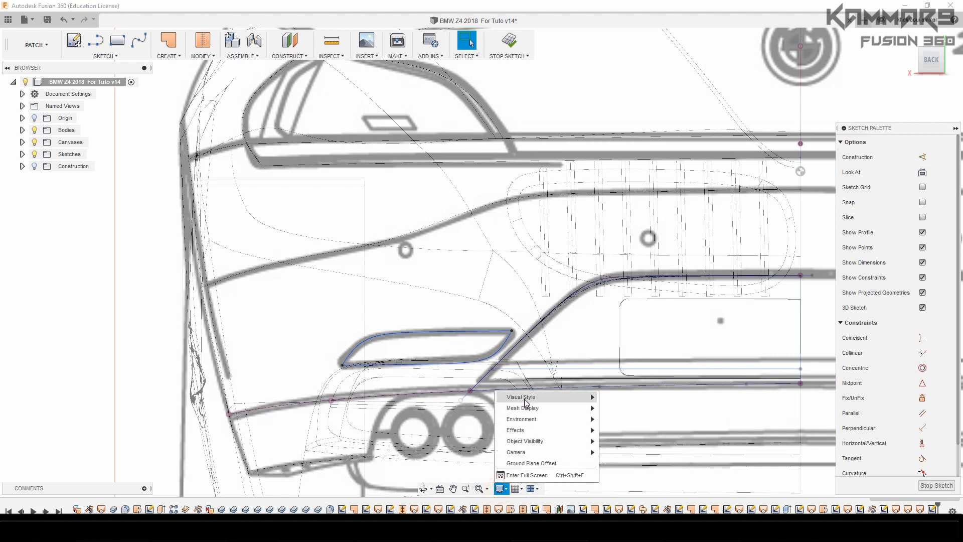
{"action": "mouse_move", "coordinate": [526, 398]}
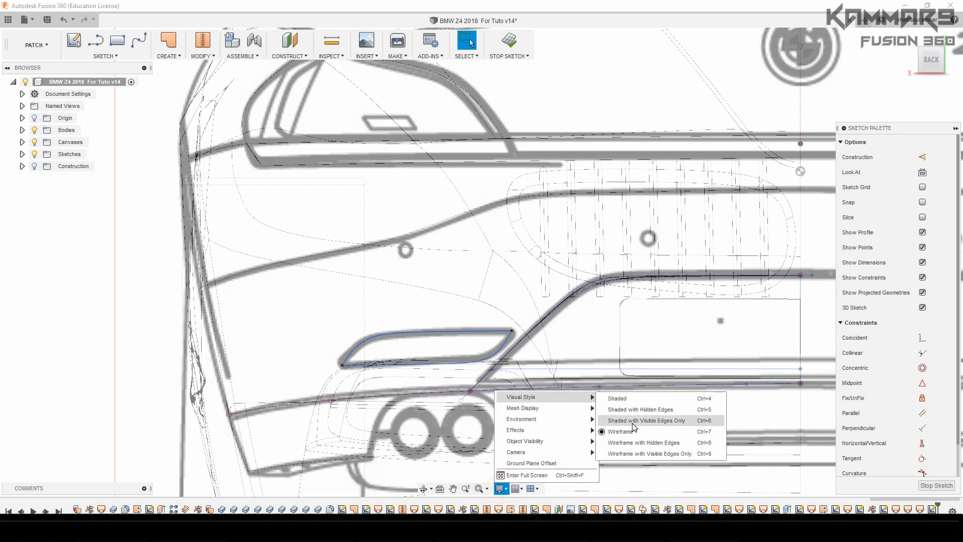
{"action": "left_click", "coordinate": [443, 349]}
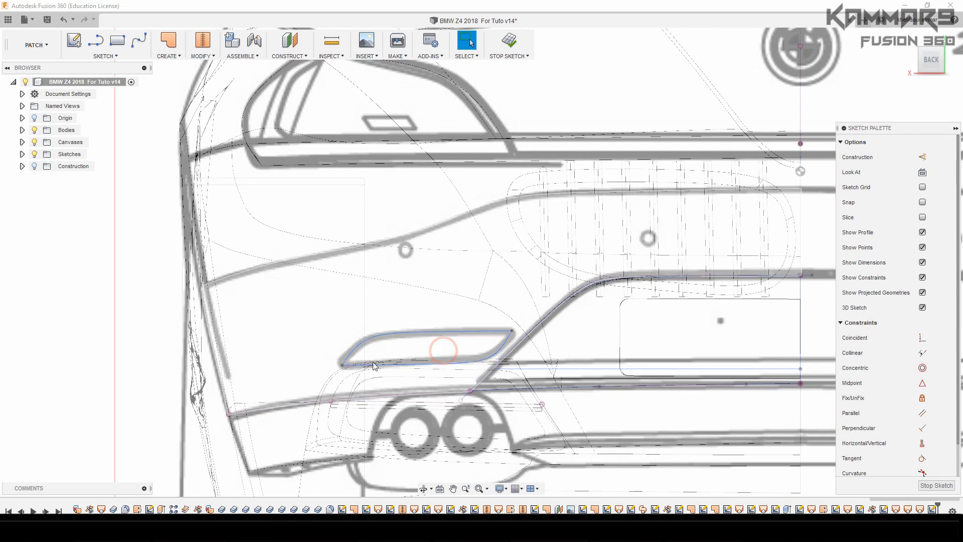
{"action": "left_click", "coordinate": [144, 365]}
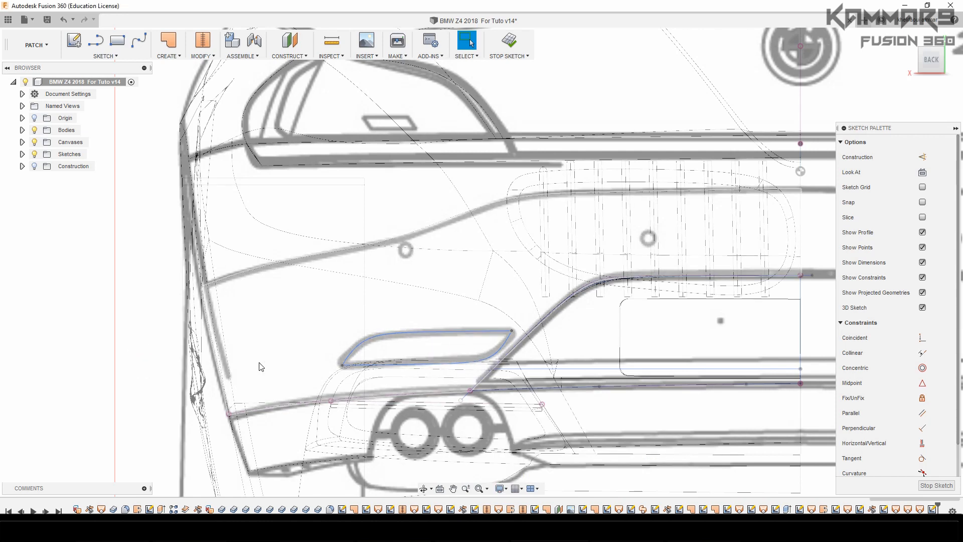
{"action": "scroll", "coordinate": [434, 345], "scroll_direction": "up", "scroll_amount": 5}
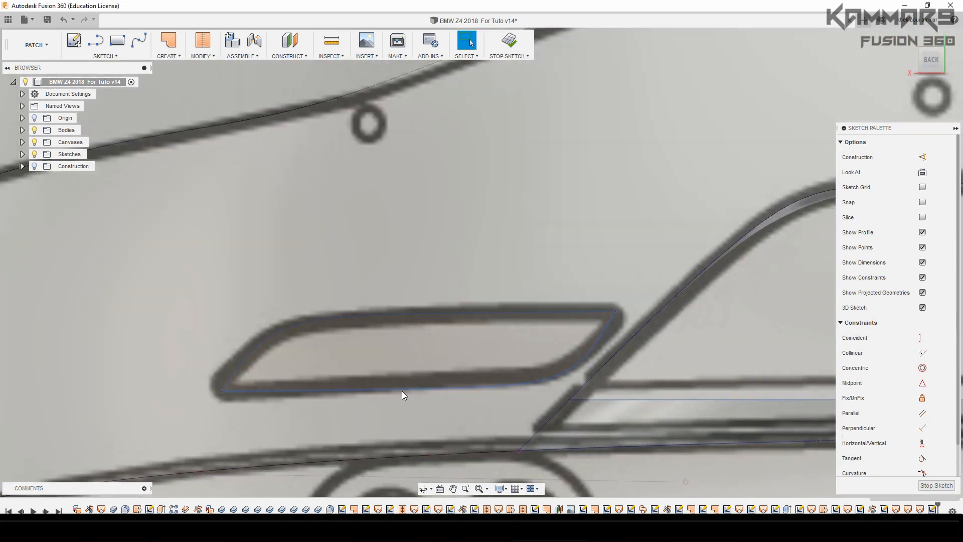
Step: Start Split Face and select the rear bumper face around the reflector as the face to split
{"action": "scroll", "coordinate": [401, 391], "scroll_direction": "down", "scroll_amount": 8}
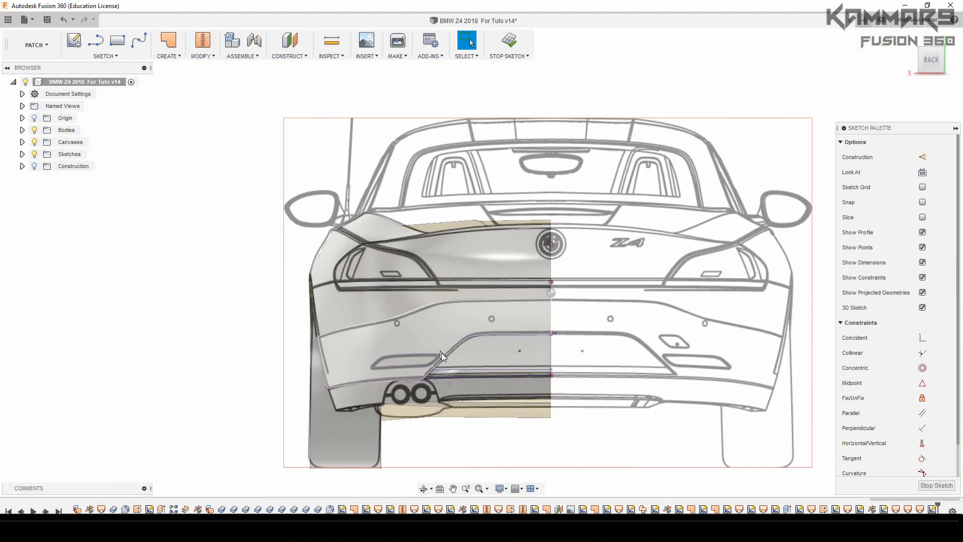
{"action": "scroll", "coordinate": [453, 360], "scroll_direction": "down", "scroll_amount": 3}
{"action": "scroll", "coordinate": [281, 225], "scroll_direction": "down", "scroll_amount": 3}
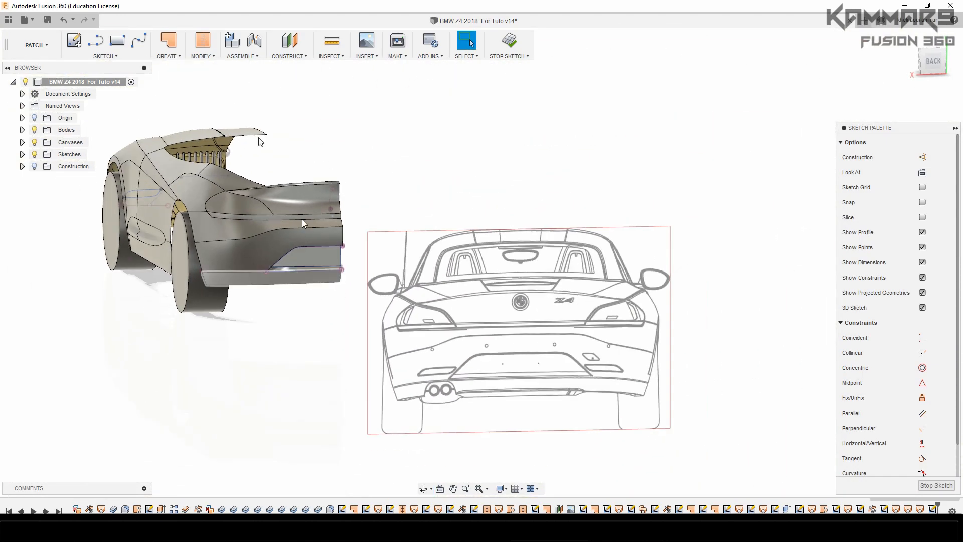
{"action": "left_click", "coordinate": [200, 55]}
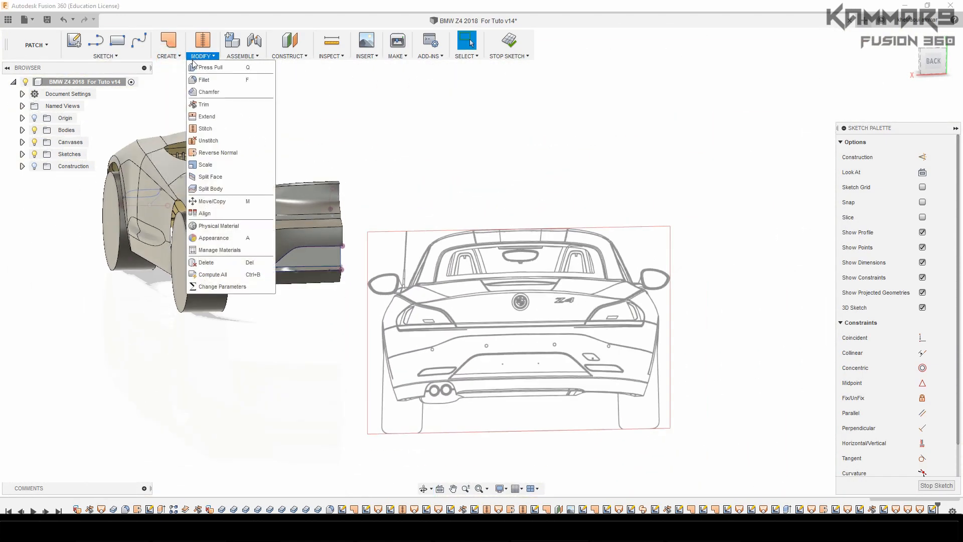
{"action": "left_click", "coordinate": [209, 177]}
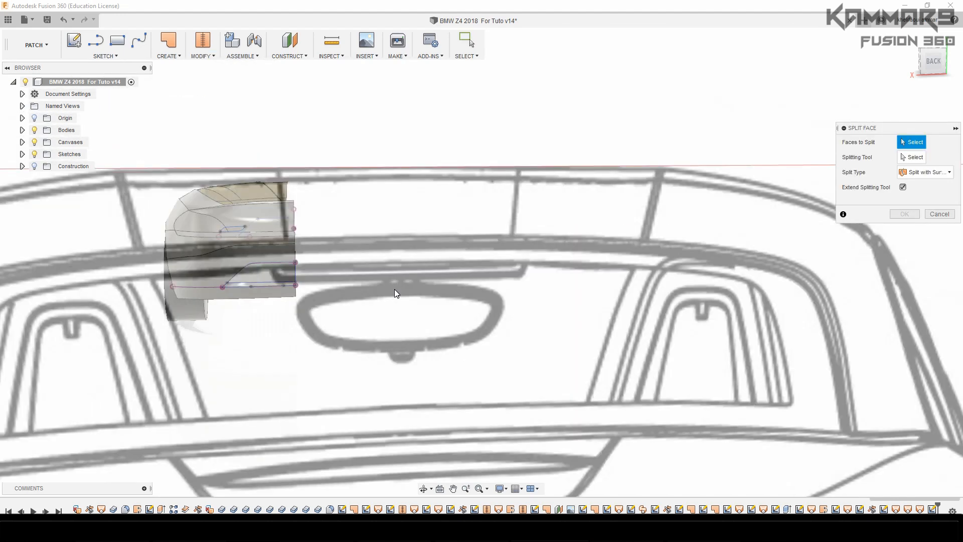
{"action": "scroll", "coordinate": [394, 288], "scroll_direction": "down", "scroll_amount": 3}
{"action": "scroll", "coordinate": [326, 242], "scroll_direction": "up", "scroll_amount": 3}
{"action": "middle_click_drag", "start_coordinate": [315, 252], "coordinate": [340, 258], "text": "shift"}
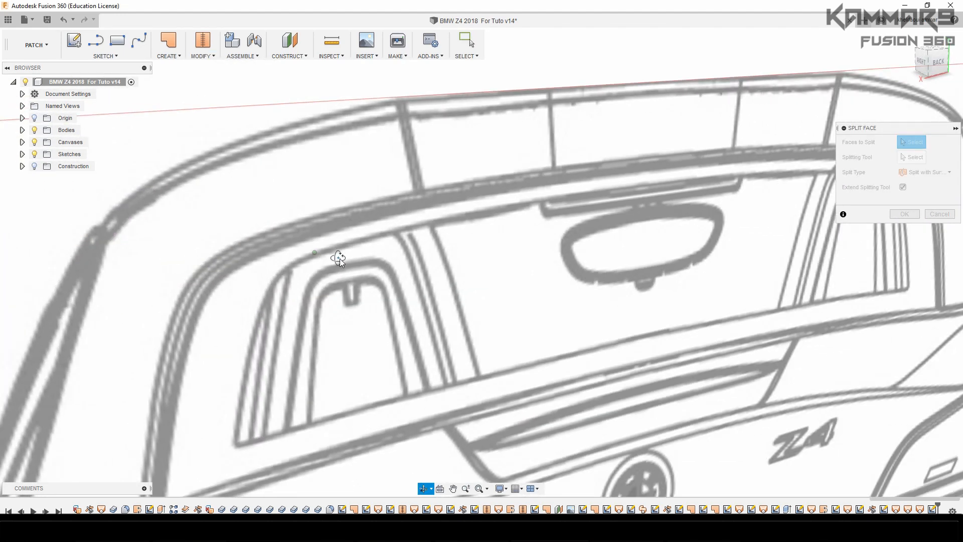
{"action": "scroll", "coordinate": [340, 258], "scroll_direction": "down", "scroll_amount": 5}
{"action": "middle_click_drag", "start_coordinate": [91, 221], "coordinate": [221, 260]}
{"action": "scroll", "coordinate": [335, 254], "scroll_direction": "up", "scroll_amount": 3}
{"action": "scroll", "coordinate": [335, 257], "scroll_direction": "up", "scroll_amount": 3}
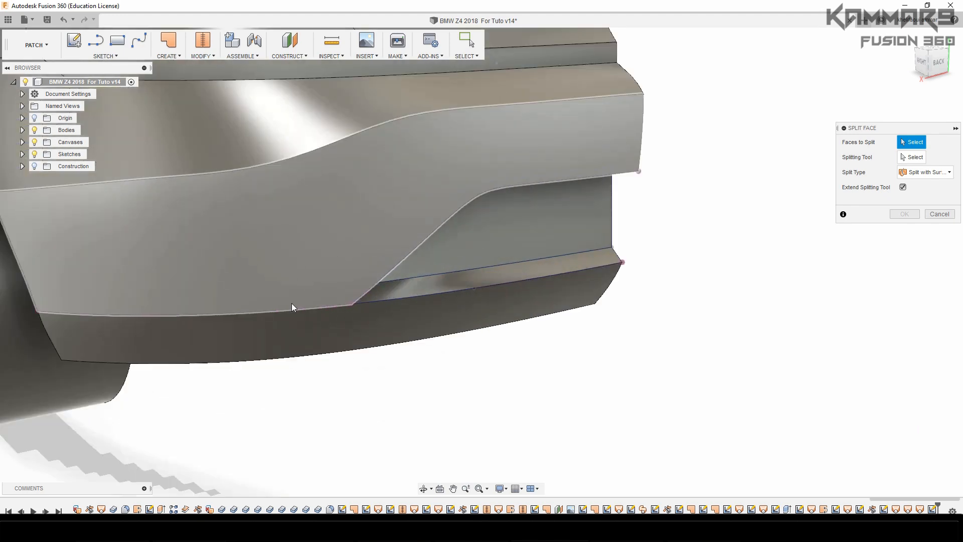
{"action": "left_click", "coordinate": [309, 250]}
{"action": "scroll", "coordinate": [602, 306], "scroll_direction": "down", "scroll_amount": 3}
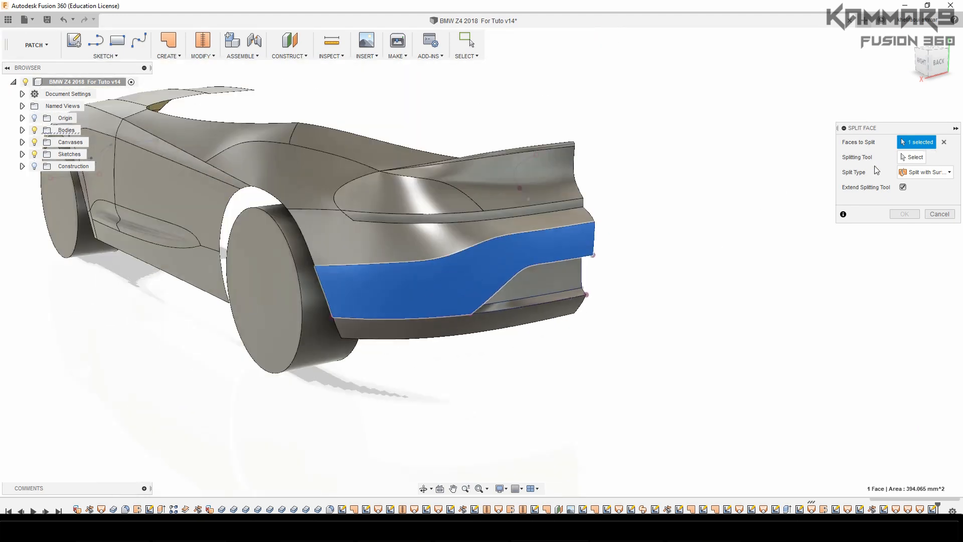
Step: Split the rear bumper face with the reflector sketch outline as splitting tool, using Split with Surface and an extended tool
{"action": "left_click", "coordinate": [905, 157]}
{"action": "scroll", "coordinate": [549, 276], "scroll_direction": "down", "scroll_amount": 3}
{"action": "scroll", "coordinate": [196, 173], "scroll_direction": "up", "scroll_amount": 3}
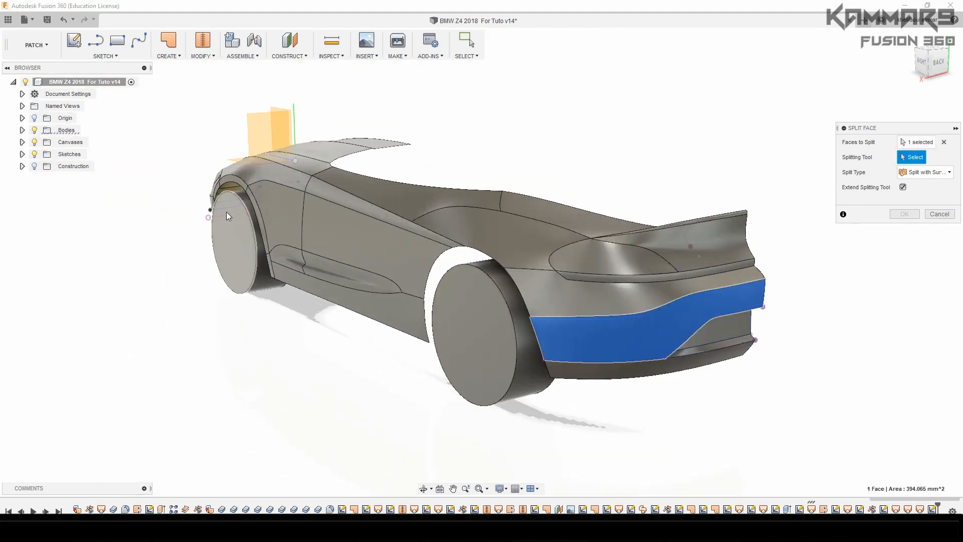
{"action": "middle_click_drag", "start_coordinate": [233, 225], "coordinate": [133, 211], "text": "shift"}
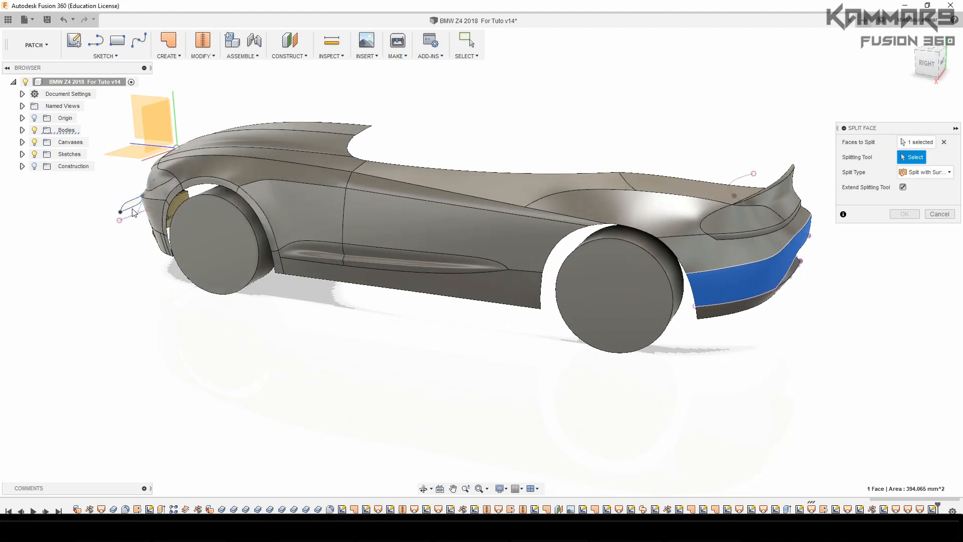
{"action": "left_click", "coordinate": [130, 211]}
{"action": "scroll", "coordinate": [778, 284], "scroll_direction": "up", "scroll_amount": 5}
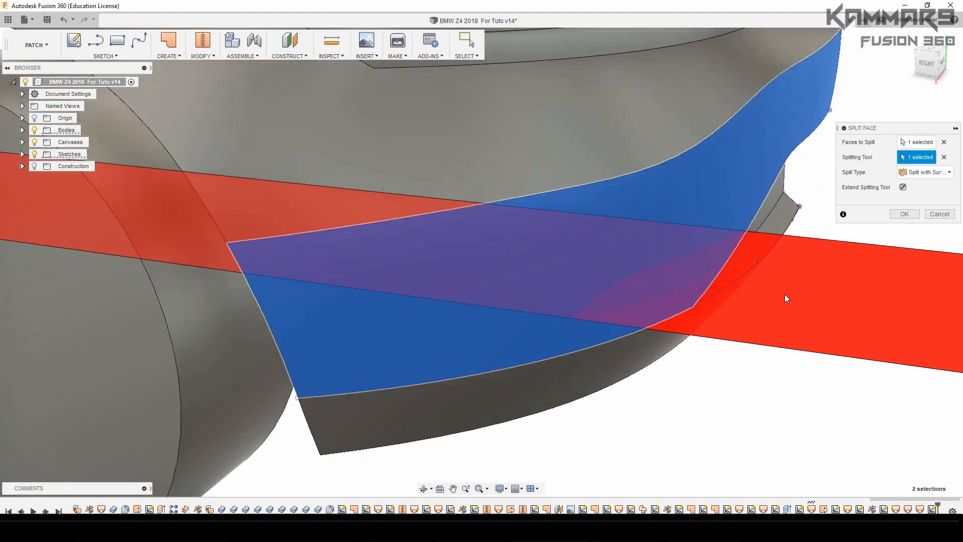
{"action": "middle_click_drag", "start_coordinate": [785, 294], "coordinate": [700, 290], "text": "shift"}
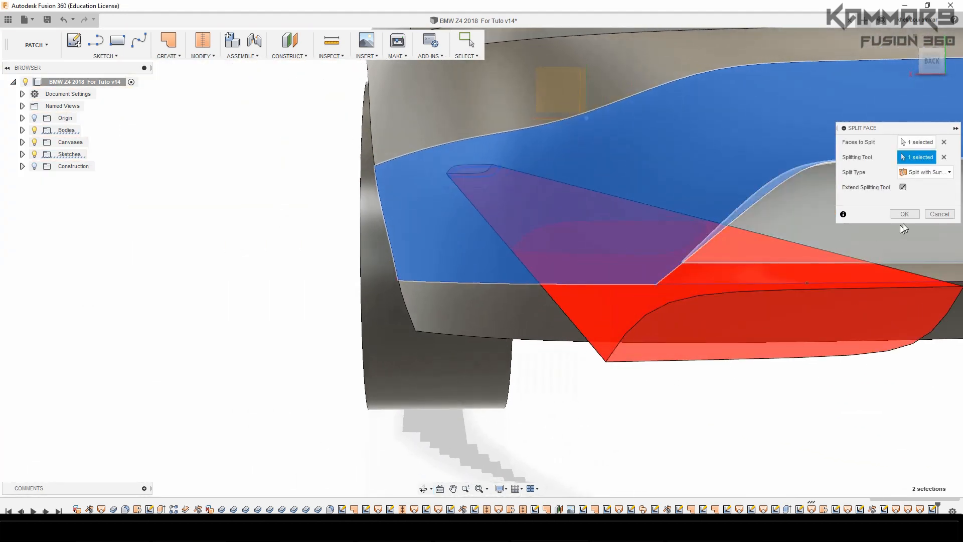
{"action": "left_click", "coordinate": [906, 215]}
Step: Start a surface Offset with Chain Selection turned off and only the newly split reflector face selected
{"action": "scroll", "coordinate": [492, 338], "scroll_direction": "down", "scroll_amount": 5}
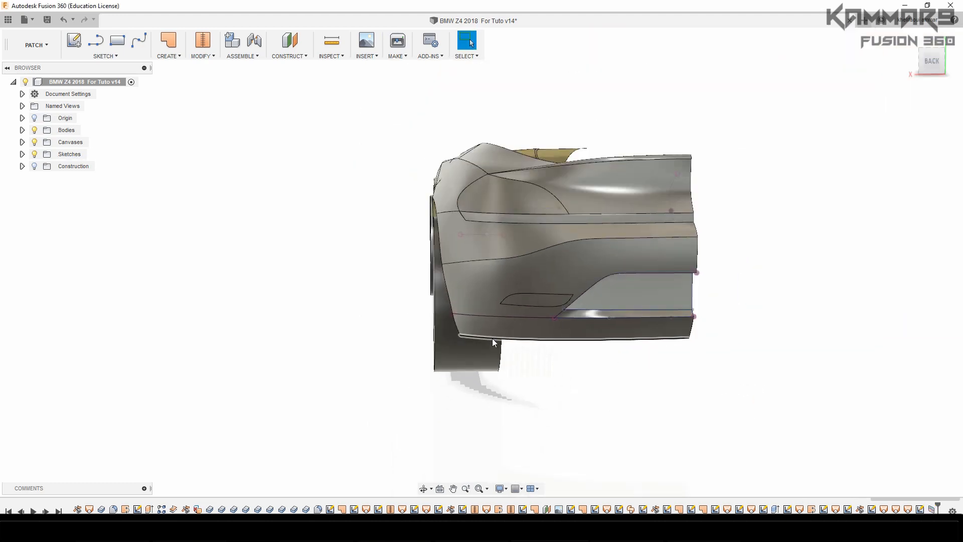
{"action": "scroll", "coordinate": [586, 329], "scroll_direction": "up", "scroll_amount": 5}
{"action": "middle_click_drag", "start_coordinate": [463, 320], "coordinate": [502, 335], "text": "shift"}
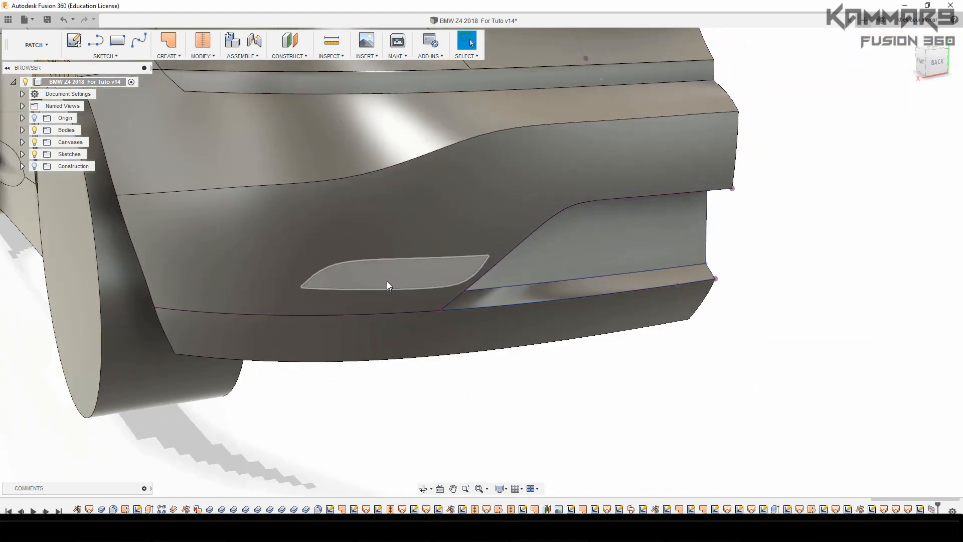
{"action": "left_click", "coordinate": [387, 281]}
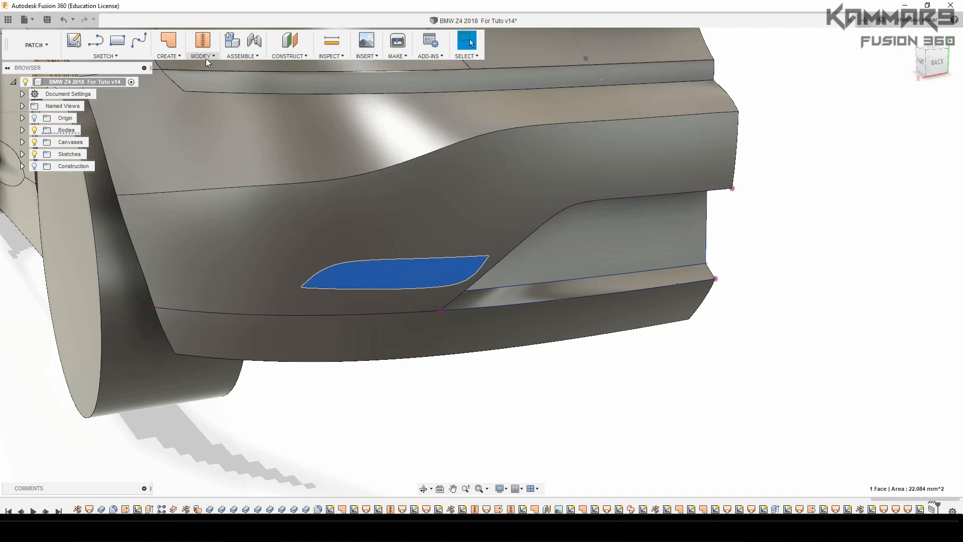
{"action": "left_click", "coordinate": [204, 57]}
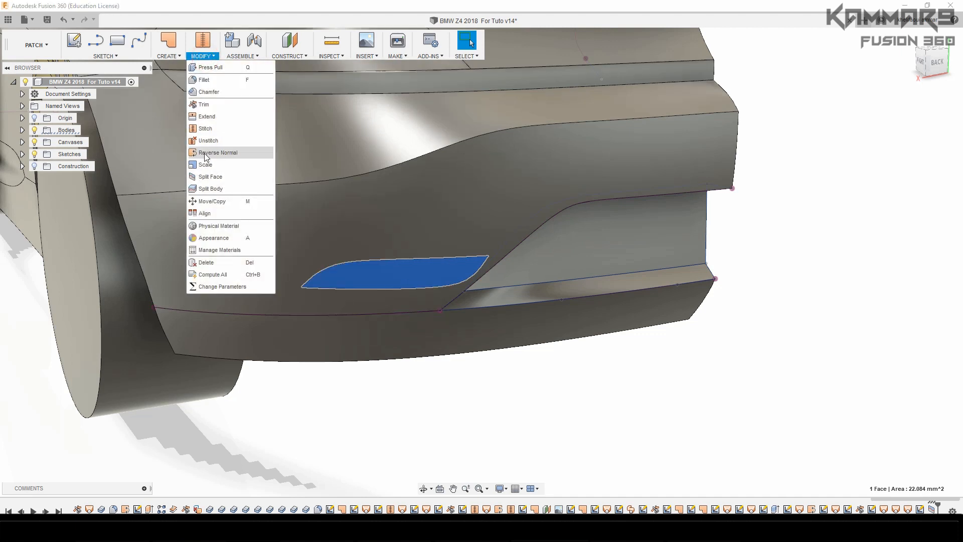
{"action": "left_click", "coordinate": [169, 56]}
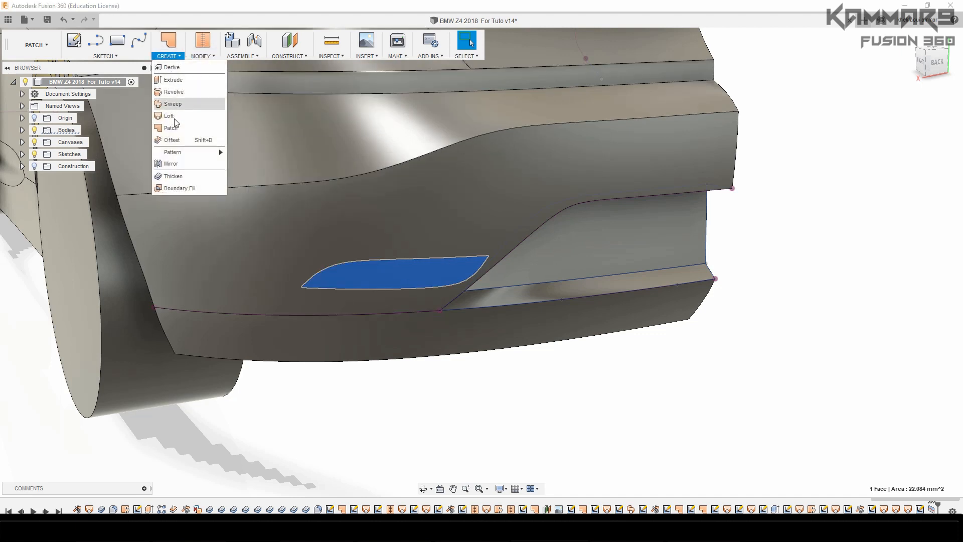
{"action": "left_click", "coordinate": [172, 141]}
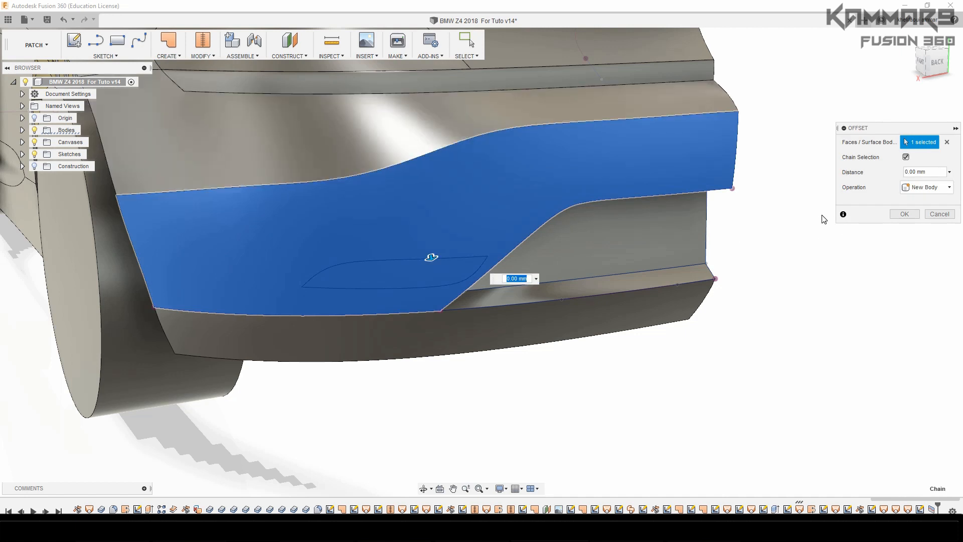
{"action": "left_click", "coordinate": [948, 142]}
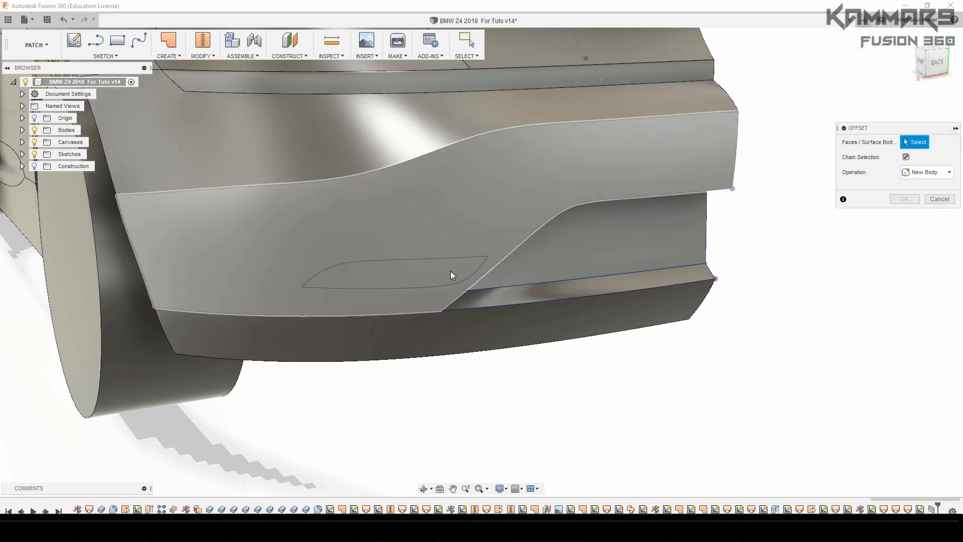
{"action": "left_click", "coordinate": [906, 157]}
{"action": "left_click", "coordinate": [407, 274]}
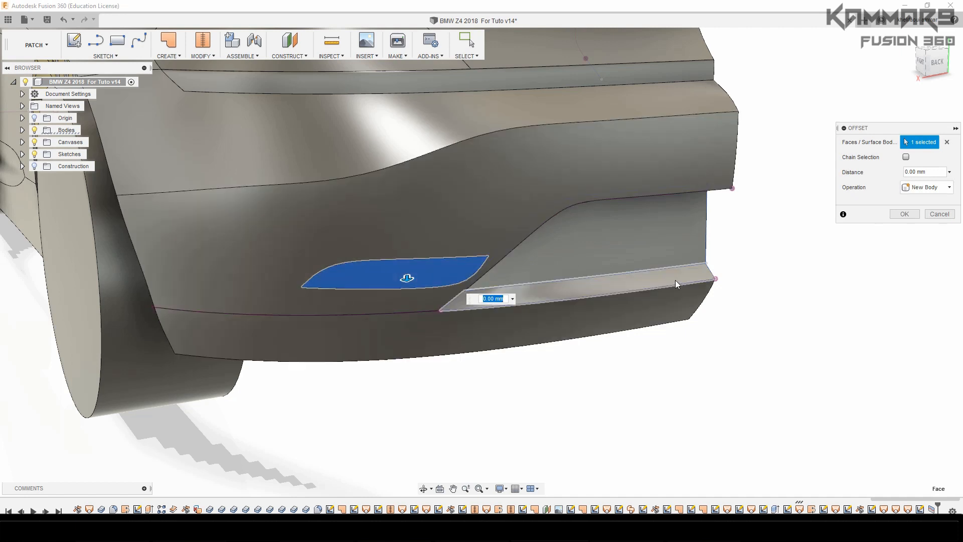
Step: Offset the reflector face by -0.5 mm as a new body
{"action": "key", "text": "Return"}
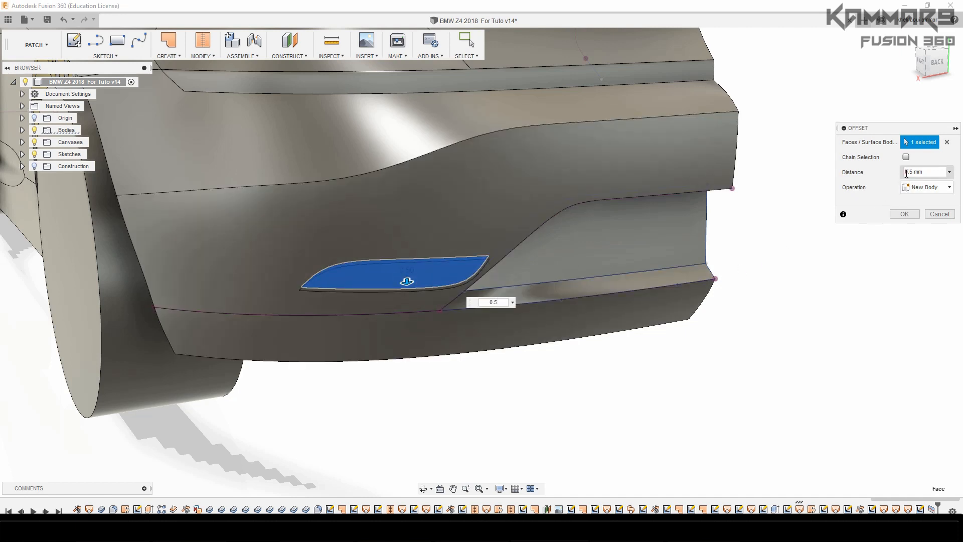
{"action": "left_click", "coordinate": [904, 172]}
{"action": "type", "text": "-"}
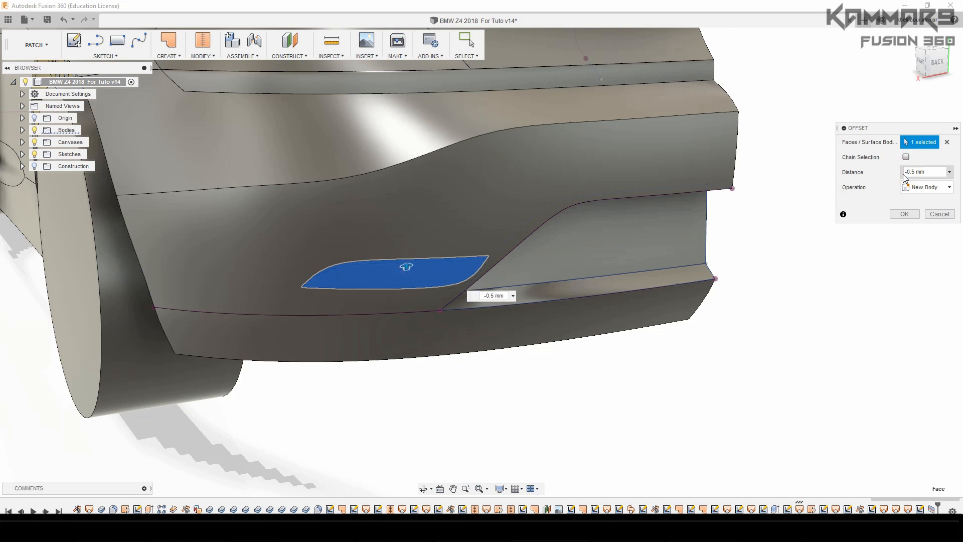
{"action": "left_click", "coordinate": [906, 213]}
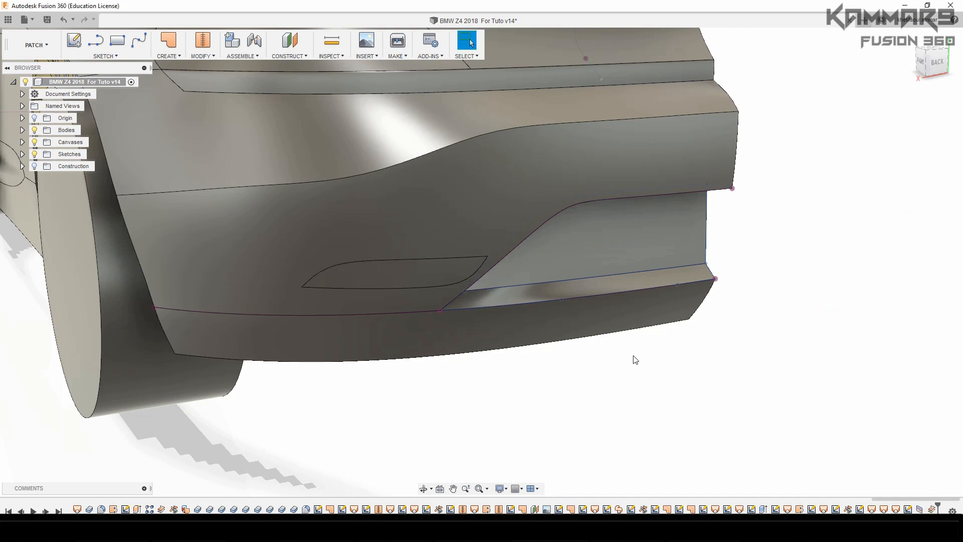
Step: Start a Loft inside the rear bumper and select the offset reflector face's boundary as the first profile
{"action": "middle_click_drag", "start_coordinate": [635, 360], "coordinate": [322, 330], "text": "shift"}
{"action": "scroll", "coordinate": [460, 269], "scroll_direction": "up", "scroll_amount": 8}
{"action": "scroll", "coordinate": [392, 248], "scroll_direction": "down", "scroll_amount": 4}
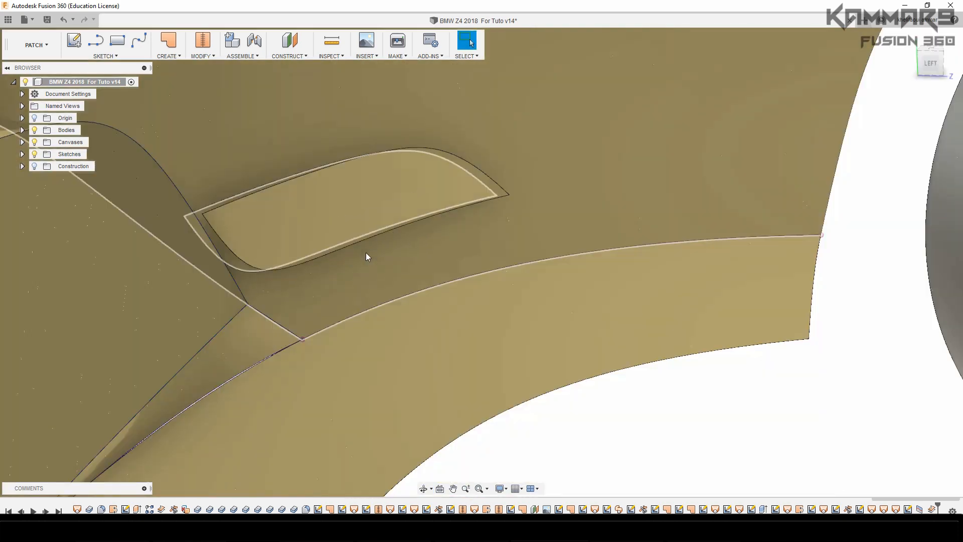
{"action": "mouse_move", "coordinate": [367, 256]}
{"action": "middle_mouse_down", "text": "shift"}
{"action": "mouse_move", "coordinate": [355, 252]}
{"action": "mouse_move", "coordinate": [362, 257]}
{"action": "middle_mouse_up", "text": "shift"}
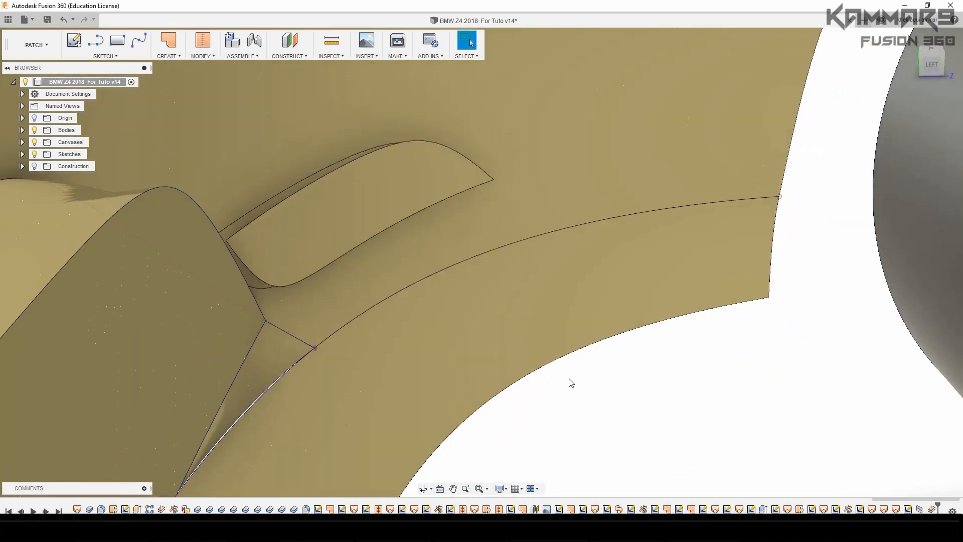
{"action": "left_click", "coordinate": [569, 378]}
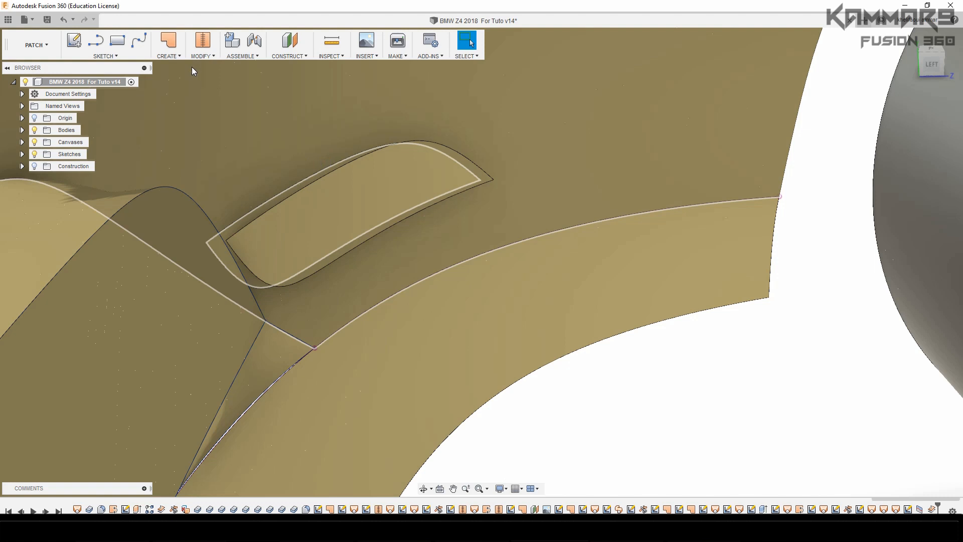
{"action": "left_click", "coordinate": [173, 56]}
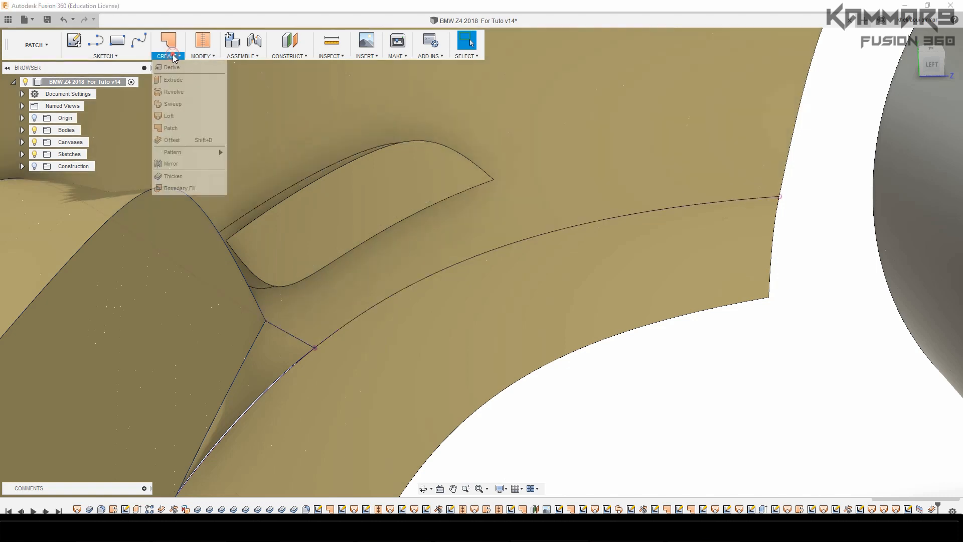
{"action": "left_click", "coordinate": [169, 116]}
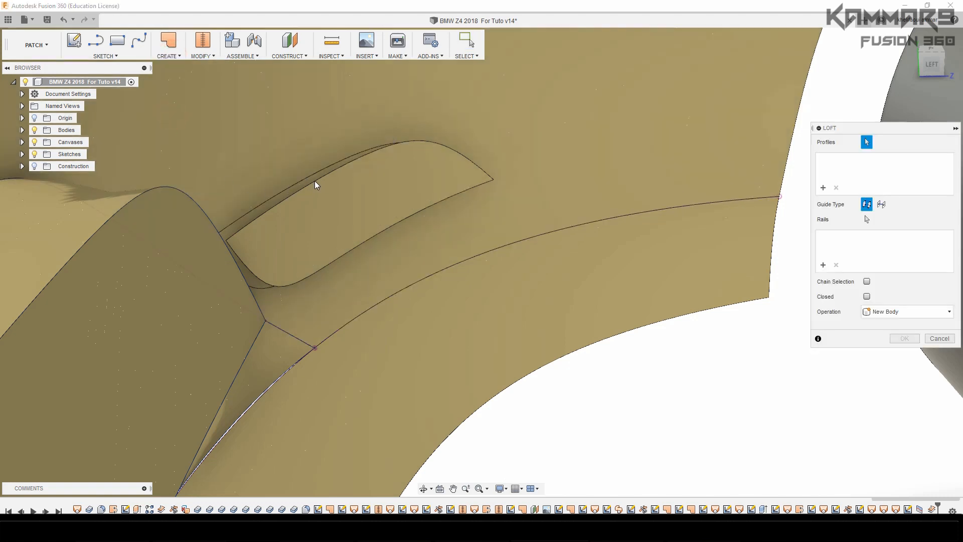
{"action": "left_click", "coordinate": [860, 157]}
{"action": "left_click", "coordinate": [350, 165]}
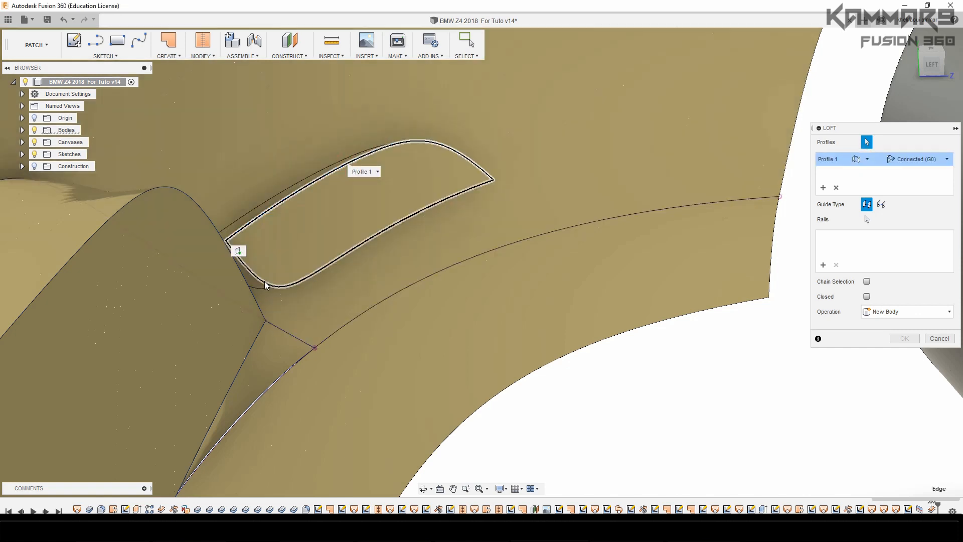
Step: Select the reflector outline on the bumper as the second profile and complete the loft as a new body
{"action": "left_click", "coordinate": [308, 197]}
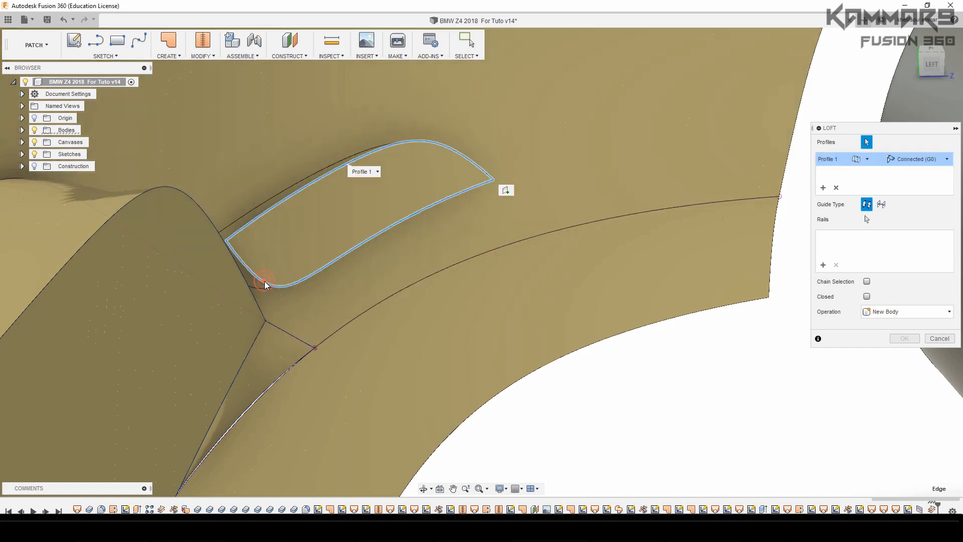
{"action": "left_click", "coordinate": [302, 185]}
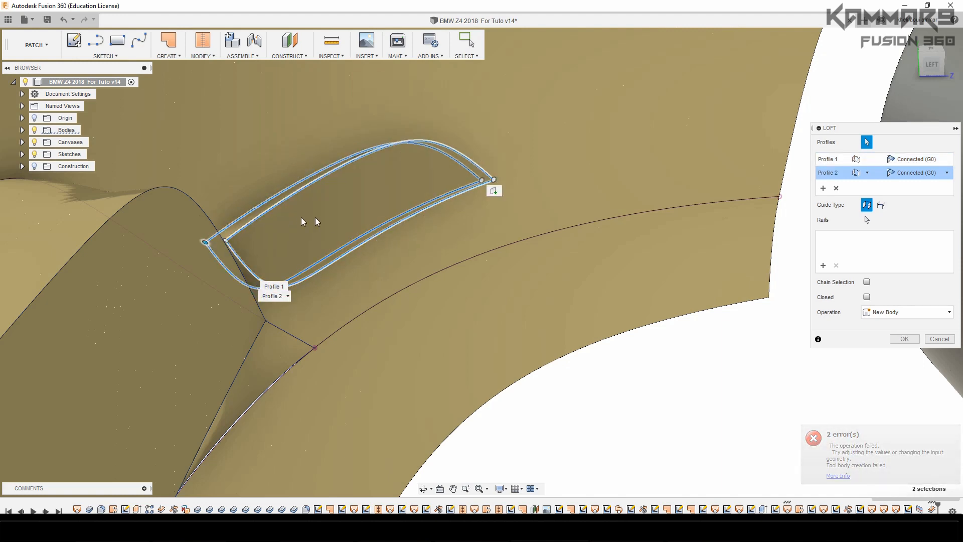
{"action": "middle_click_drag", "start_coordinate": [329, 219], "coordinate": [298, 236], "text": "shift"}
{"action": "scroll", "coordinate": [300, 208], "scroll_direction": "up", "scroll_amount": 5}
{"action": "scroll", "coordinate": [300, 212], "scroll_direction": "down", "scroll_amount": 4}
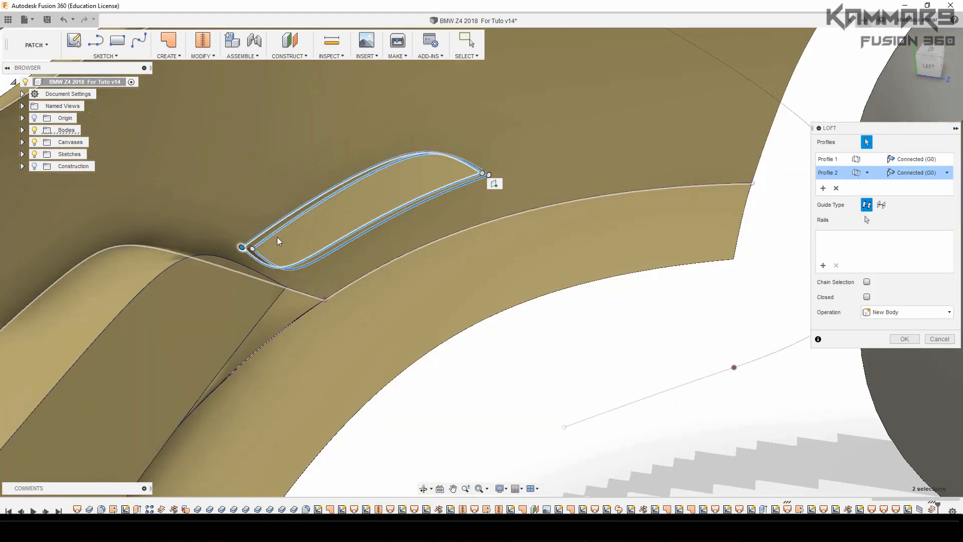
{"action": "scroll", "coordinate": [279, 241], "scroll_direction": "up", "scroll_amount": 3}
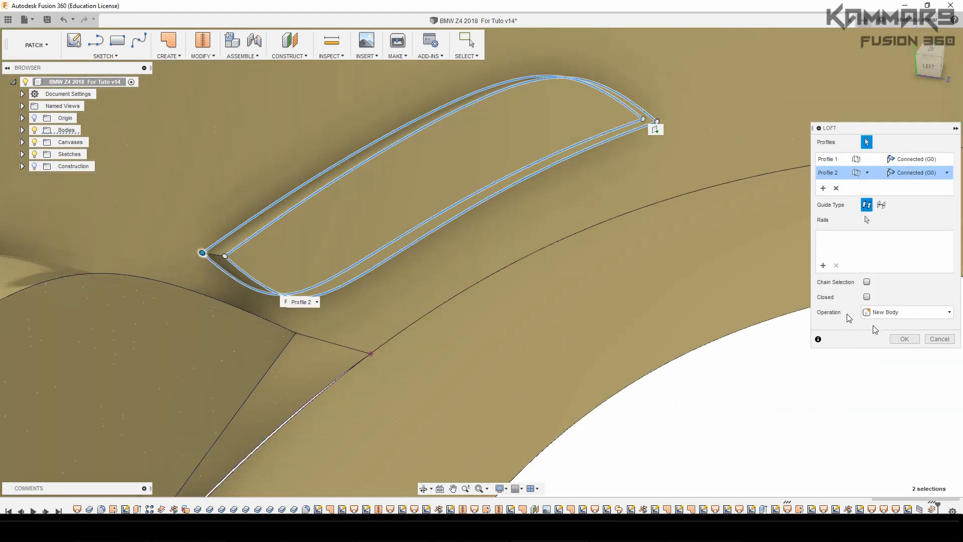
{"action": "left_click", "coordinate": [905, 339]}
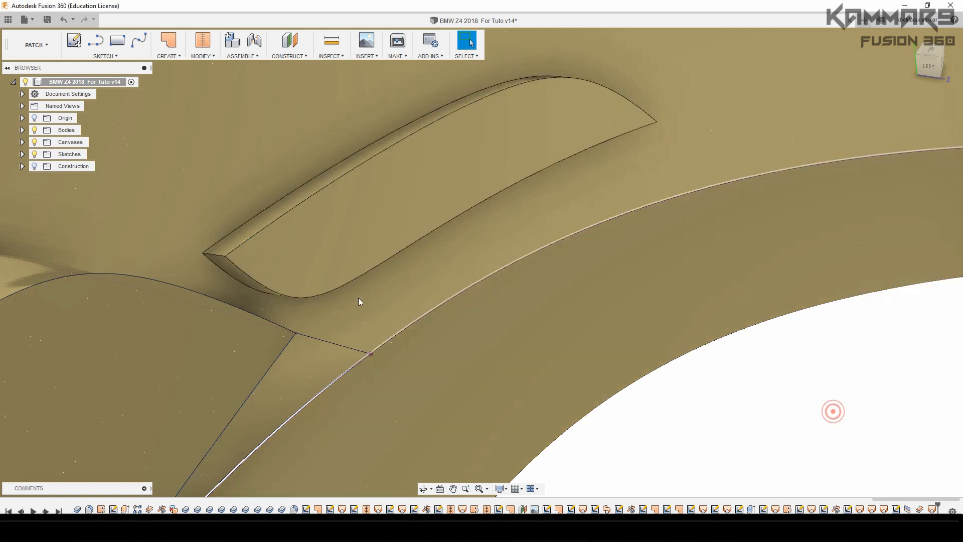
Step: Examine the lofted side walls of the reflector and its fit in the rear bumper from inside and outside
{"action": "left_click", "coordinate": [253, 227]}
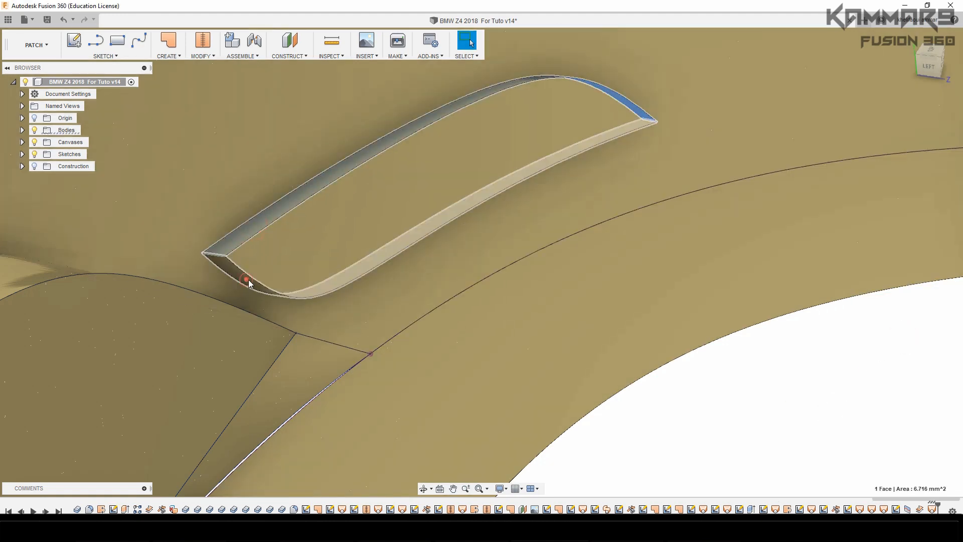
{"action": "left_click", "coordinate": [247, 279]}
{"action": "middle_click_drag", "start_coordinate": [335, 231], "coordinate": [384, 238], "text": "shift"}
{"action": "scroll", "coordinate": [384, 238], "scroll_direction": "down", "scroll_amount": 5}
{"action": "middle_click_drag", "start_coordinate": [466, 215], "coordinate": [345, 161], "text": "shift"}
{"action": "scroll", "coordinate": [345, 161], "scroll_direction": "up", "scroll_amount": 5}
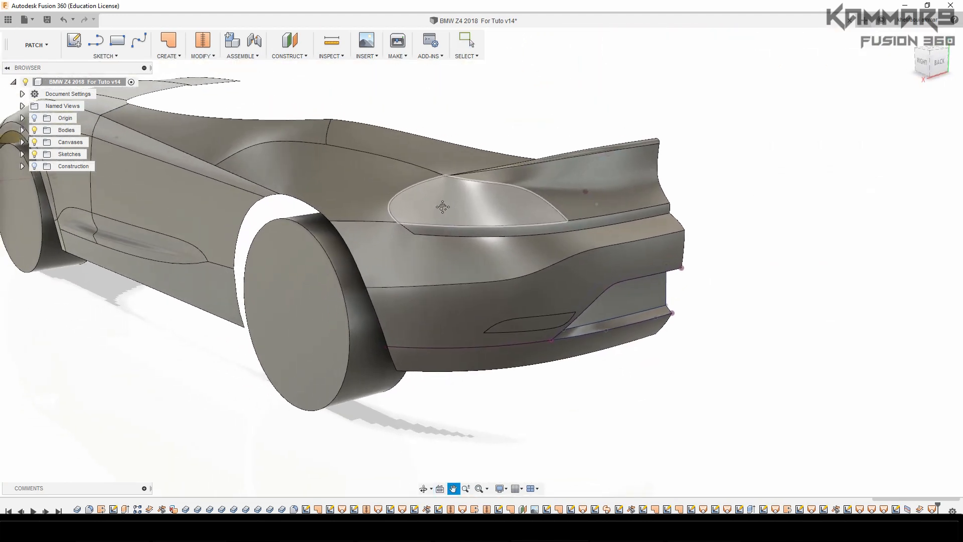
{"action": "middle_click_drag", "start_coordinate": [529, 225], "coordinate": [519, 226], "text": "shift"}
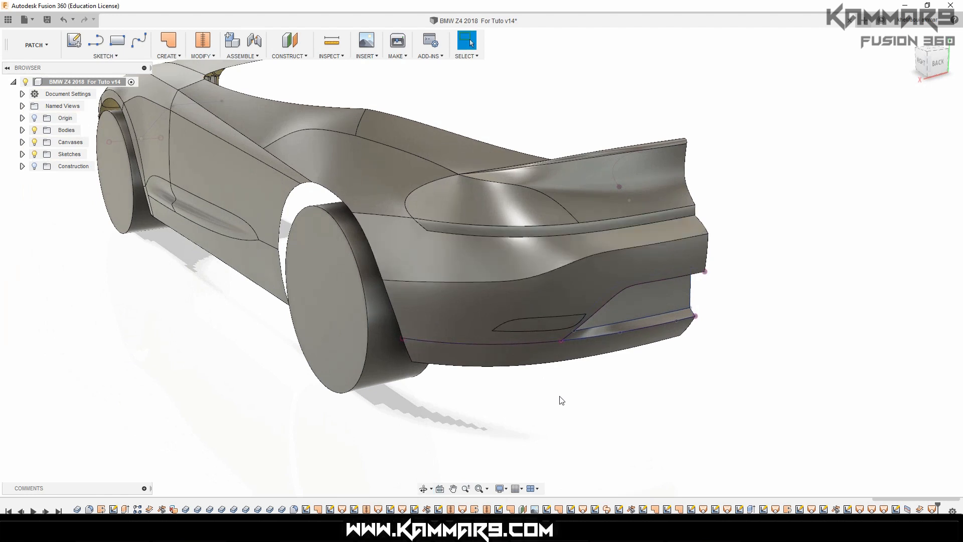
{"action": "scroll", "coordinate": [741, 304], "scroll_direction": "up", "scroll_amount": 2}
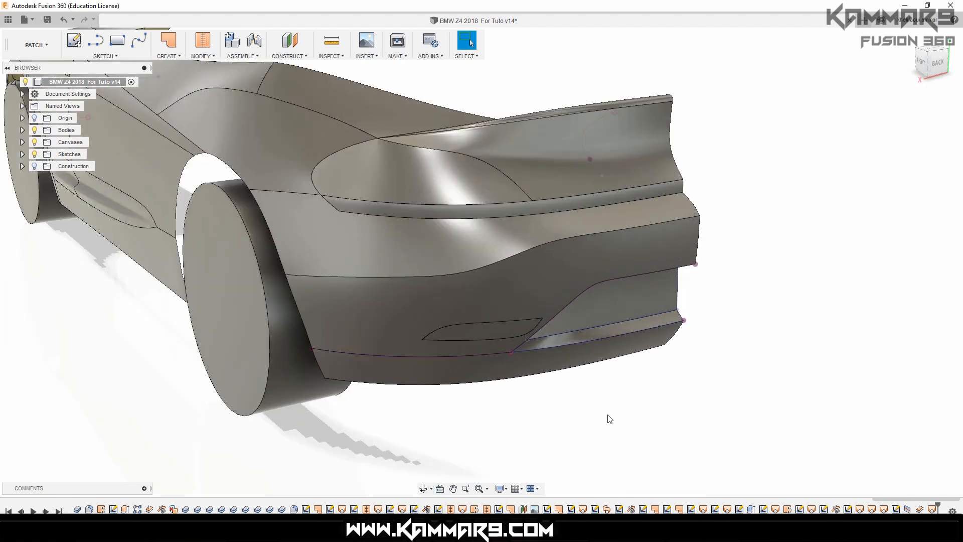
{"action": "scroll", "coordinate": [519, 320], "scroll_direction": "down", "scroll_amount": 4}
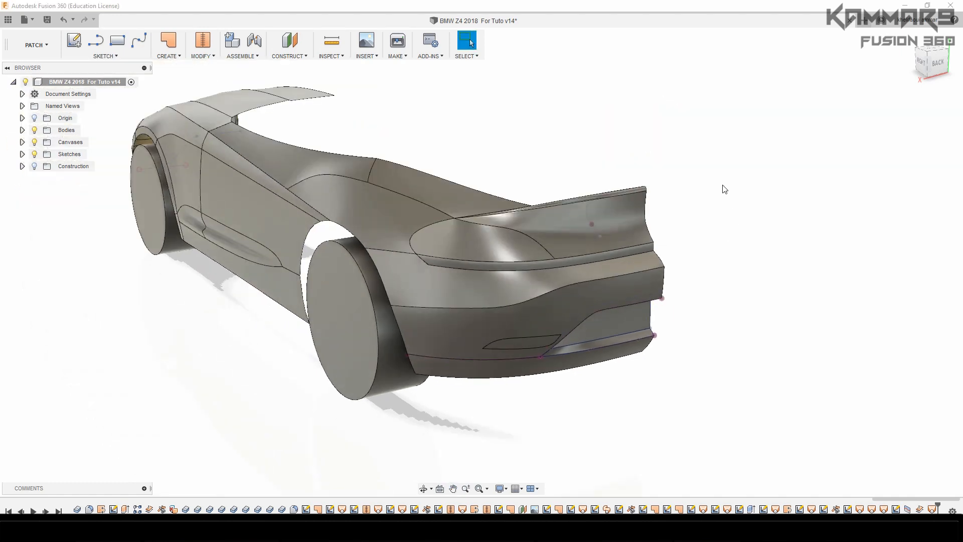
Step: Review the whole car body, ending in the top view against the blueprint canvas
{"action": "scroll", "coordinate": [559, 388], "scroll_direction": "down", "scroll_amount": 3}
{"action": "middle_click_drag", "start_coordinate": [532, 300], "coordinate": [557, 290]}
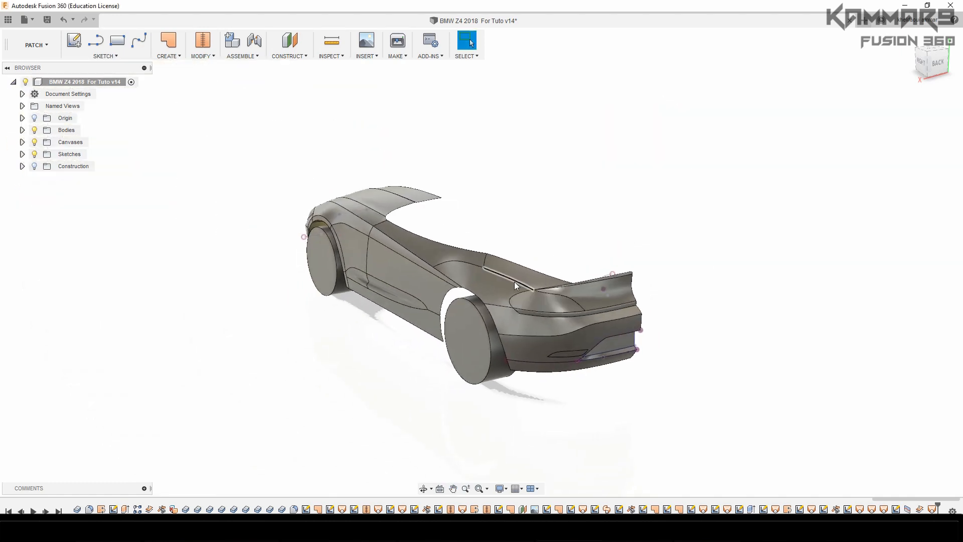
{"action": "middle_click_drag", "start_coordinate": [479, 280], "coordinate": [565, 281], "text": "shift"}
{"action": "scroll", "coordinate": [527, 226], "scroll_direction": "down", "scroll_amount": 2}
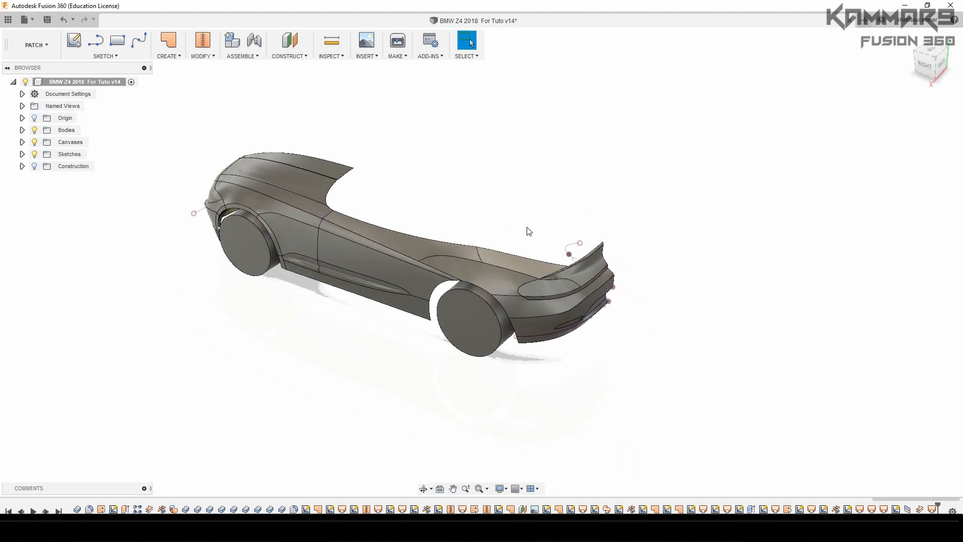
{"action": "middle_click_drag", "start_coordinate": [495, 202], "coordinate": [494, 226]}
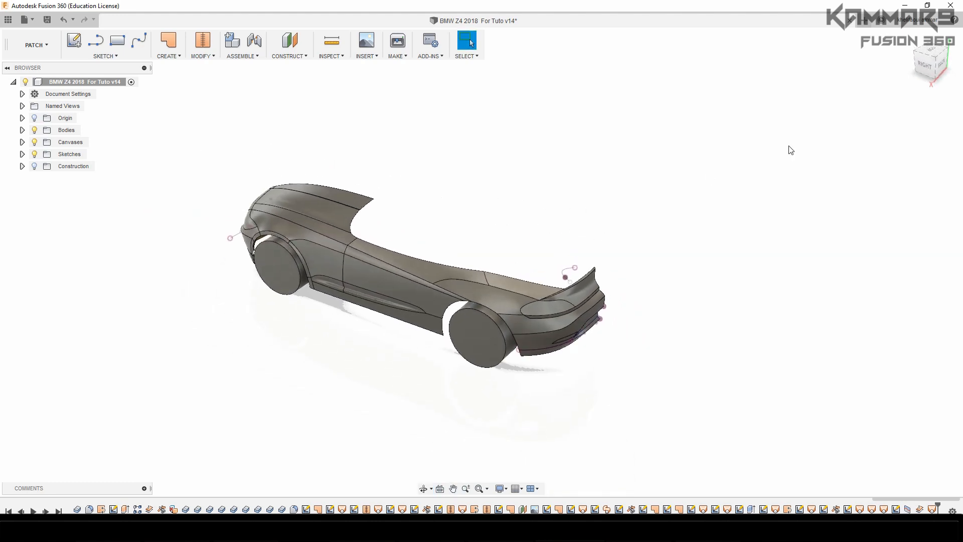
{"action": "left_click", "coordinate": [932, 55]}
{"action": "scroll", "coordinate": [627, 411], "scroll_direction": "up", "scroll_amount": 3}
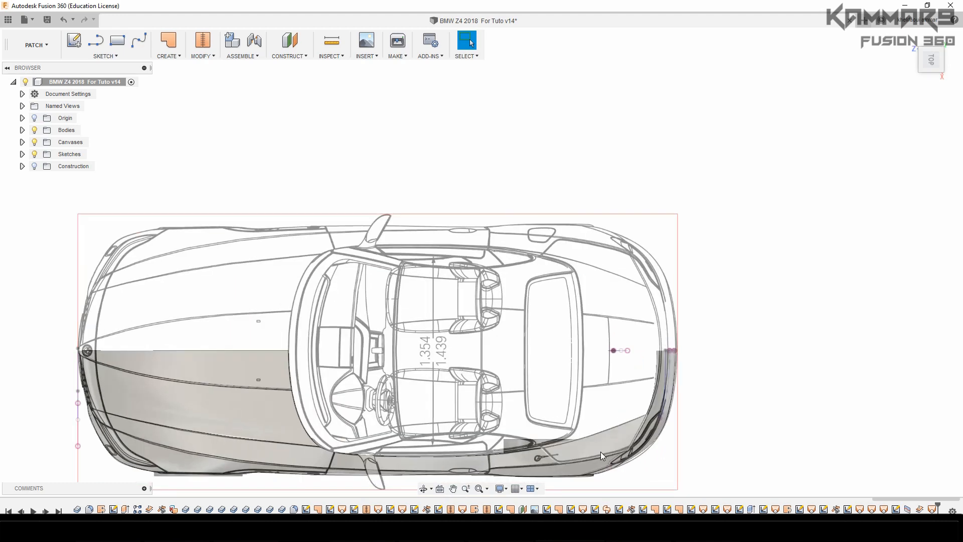
Step: Start a spline sketch on the car's side plane in the right view, over the rear of the blueprint
{"action": "scroll", "coordinate": [600, 452], "scroll_direction": "up", "scroll_amount": 3}
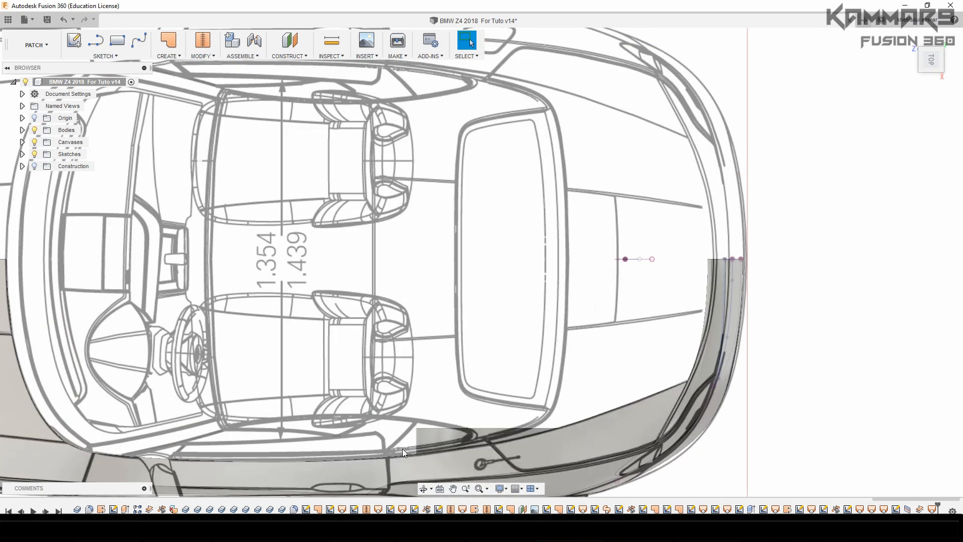
{"action": "scroll", "coordinate": [627, 321], "scroll_direction": "down", "scroll_amount": 2}
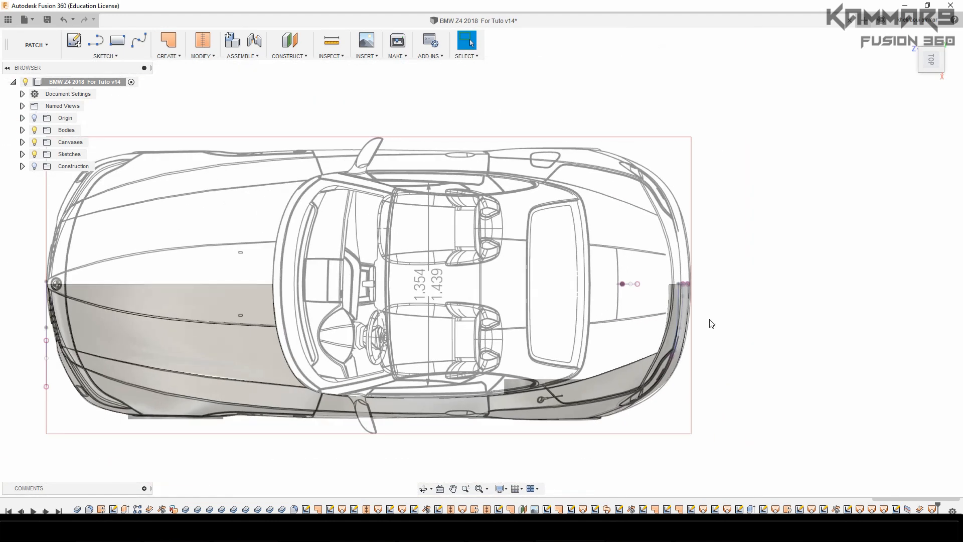
{"action": "left_click", "coordinate": [931, 79]}
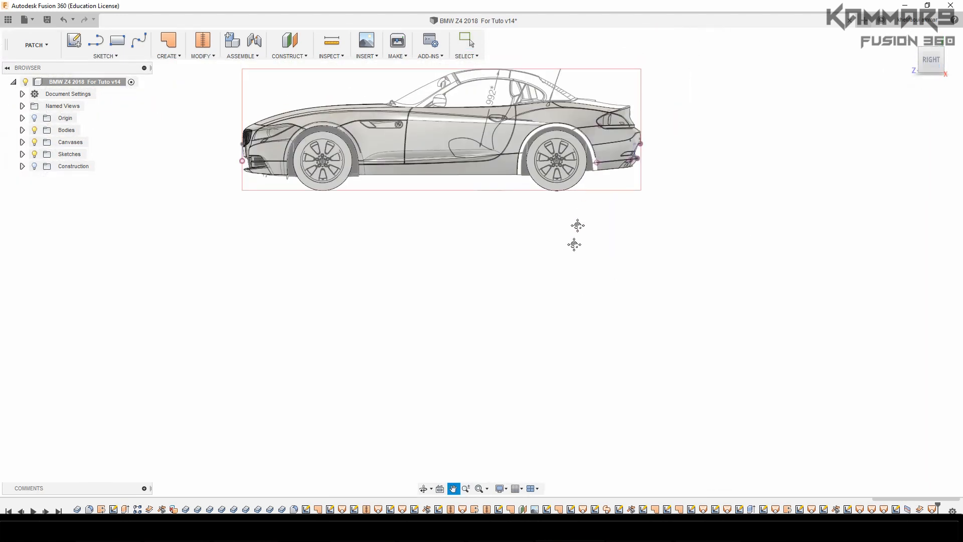
{"action": "scroll", "coordinate": [544, 276], "scroll_direction": "up", "scroll_amount": 4}
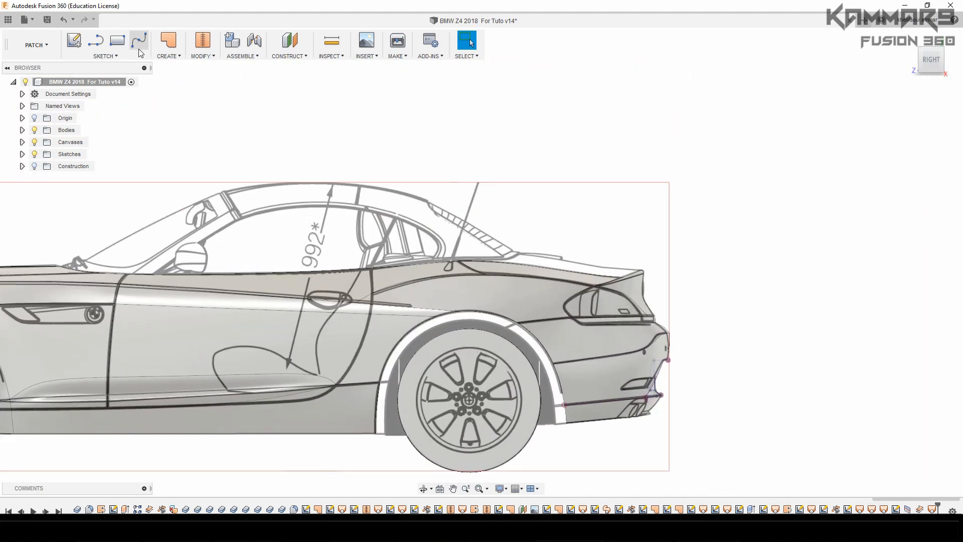
{"action": "left_click", "coordinate": [138, 50]}
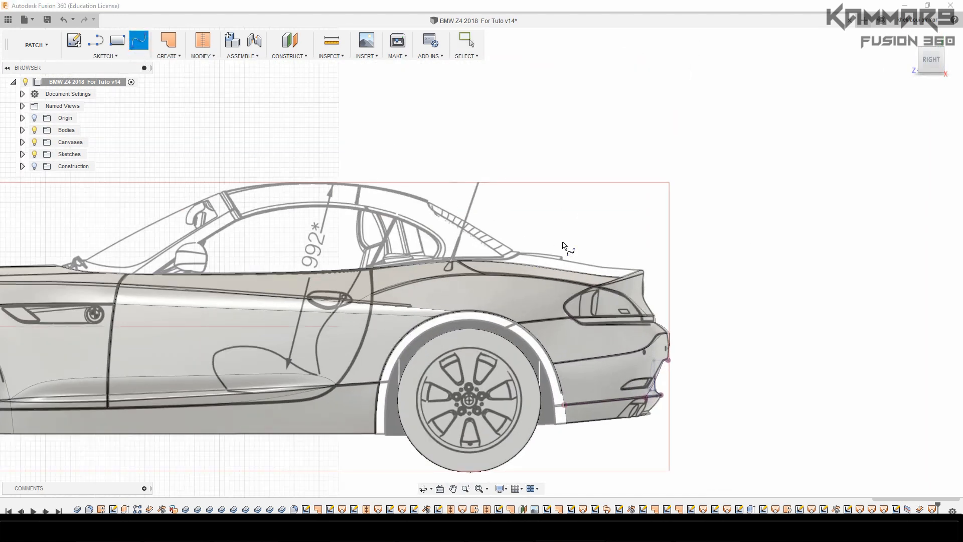
{"action": "left_click", "coordinate": [582, 191]}
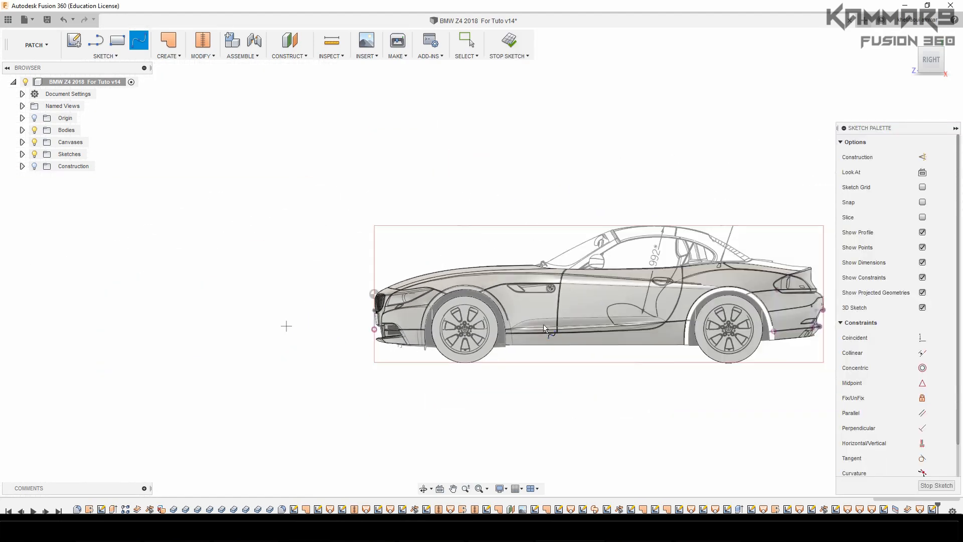
{"action": "scroll", "coordinate": [727, 266], "scroll_direction": "up", "scroll_amount": 5}
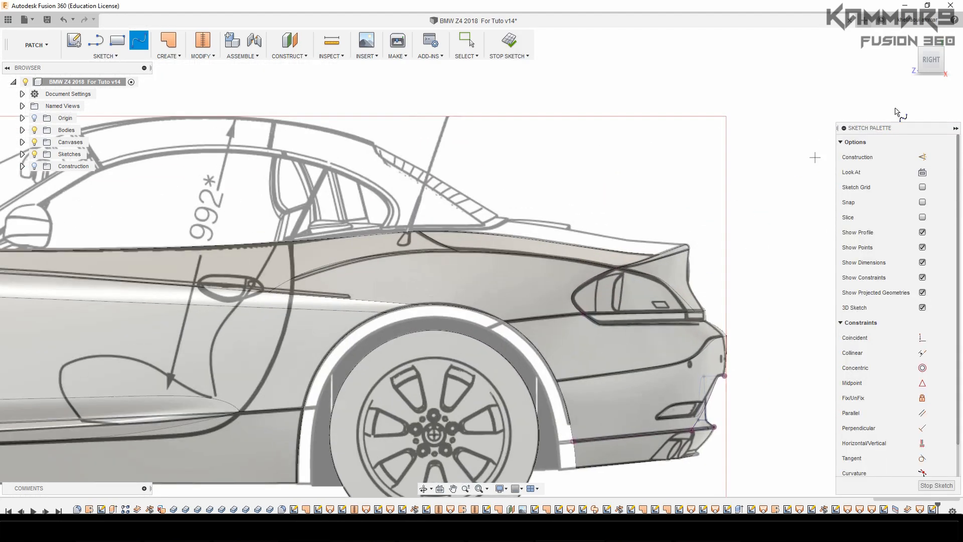
Step: Draw a two-point spline from the rear tip of the trunk lid's edge to the blueprint's soft-top base
{"action": "left_click", "coordinate": [942, 52]}
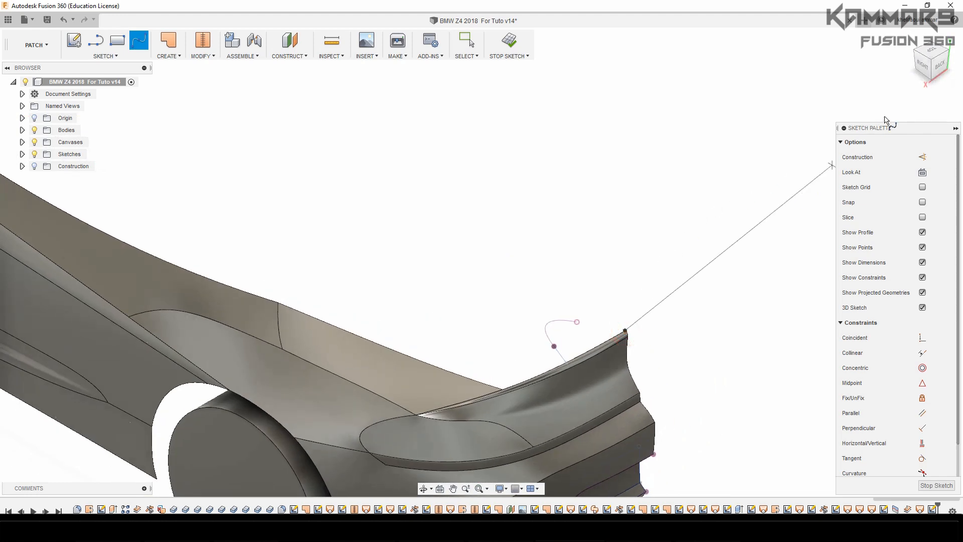
{"action": "left_click", "coordinate": [923, 67]}
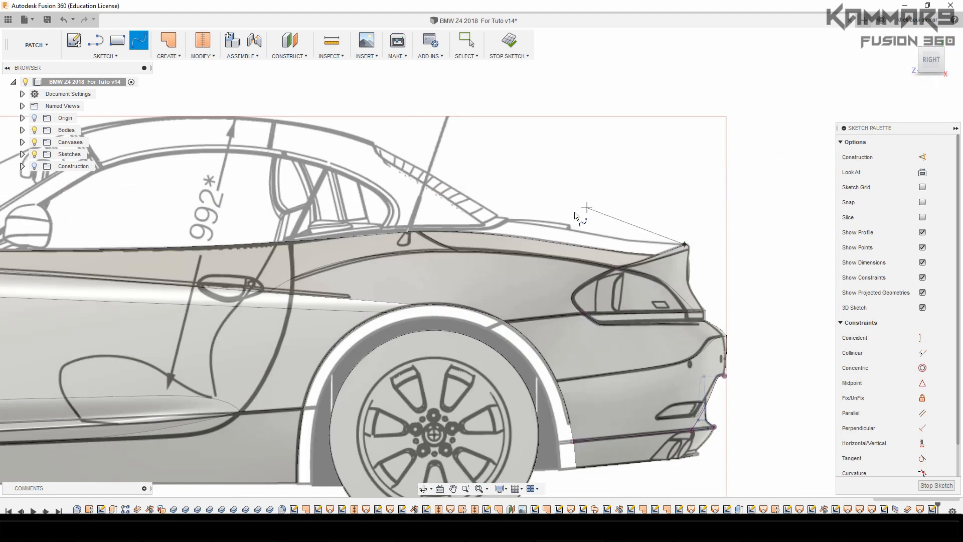
{"action": "scroll", "coordinate": [567, 227], "scroll_direction": "up", "scroll_amount": 8}
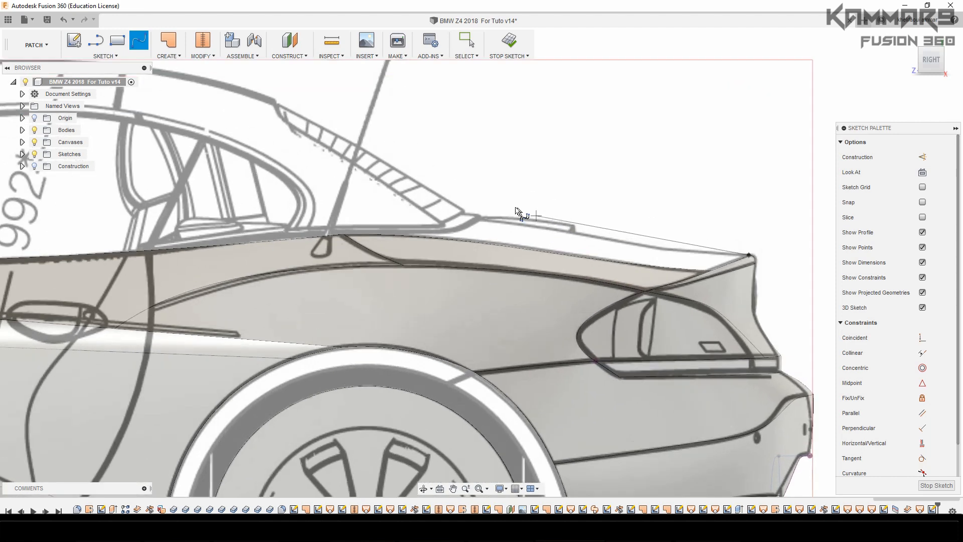
{"action": "scroll", "coordinate": [480, 219], "scroll_direction": "up", "scroll_amount": 2}
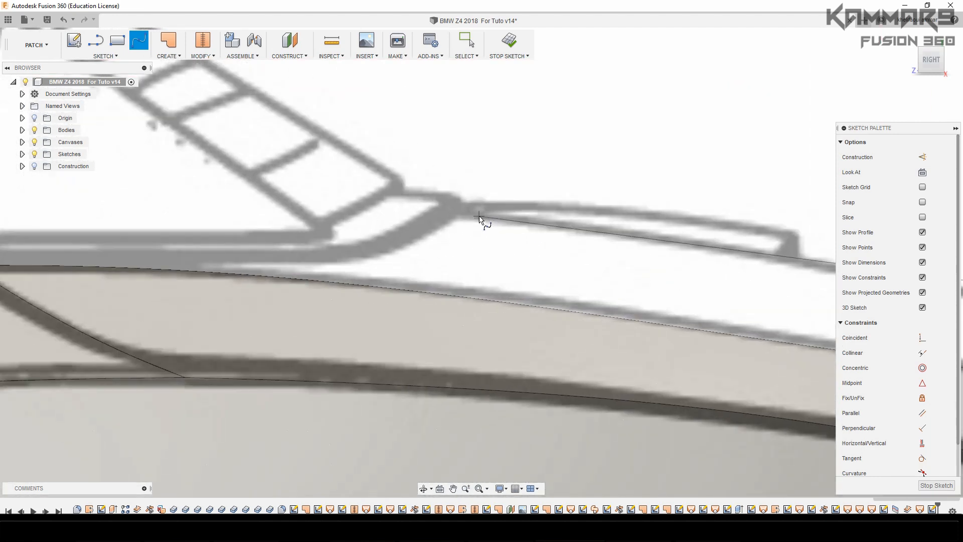
{"action": "left_click", "coordinate": [457, 202]}
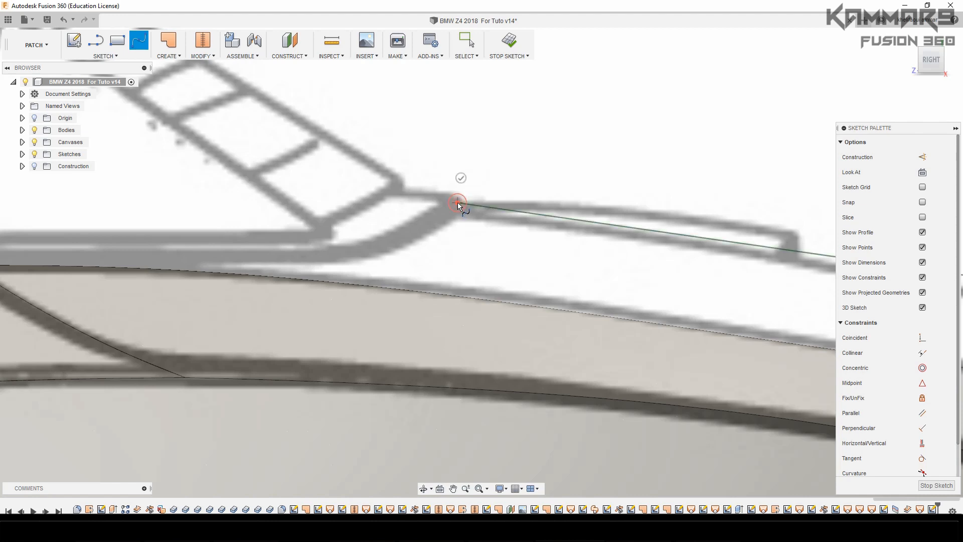
{"action": "left_click", "coordinate": [460, 178]}
{"action": "scroll", "coordinate": [445, 234], "scroll_direction": "down", "scroll_amount": 2}
{"action": "scroll", "coordinate": [445, 233], "scroll_direction": "down", "scroll_amount": 4}
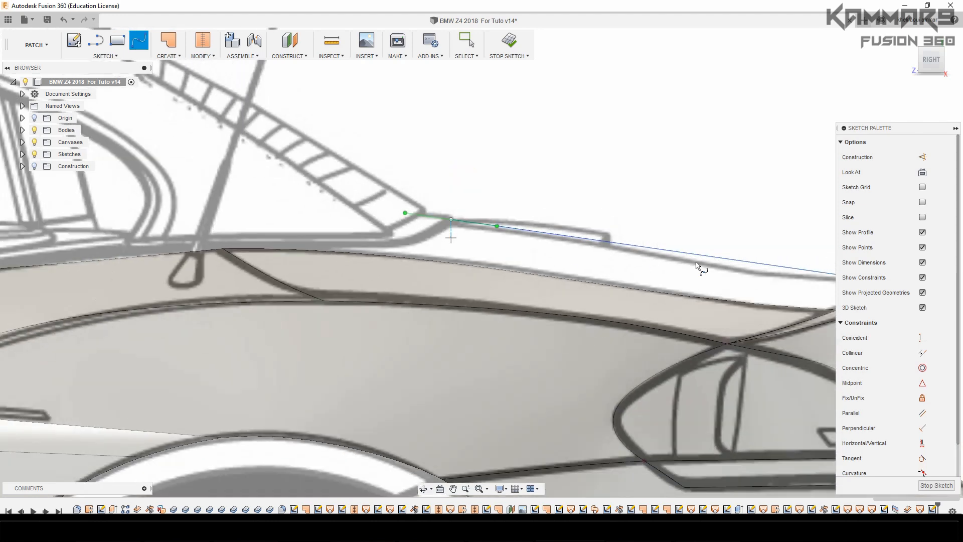
{"action": "scroll", "coordinate": [696, 260], "scroll_direction": "up", "scroll_amount": 1}
{"action": "scroll", "coordinate": [596, 232], "scroll_direction": "down", "scroll_amount": 3}
{"action": "scroll", "coordinate": [786, 283], "scroll_direction": "up", "scroll_amount": 2}
{"action": "key", "text": "Escape"}
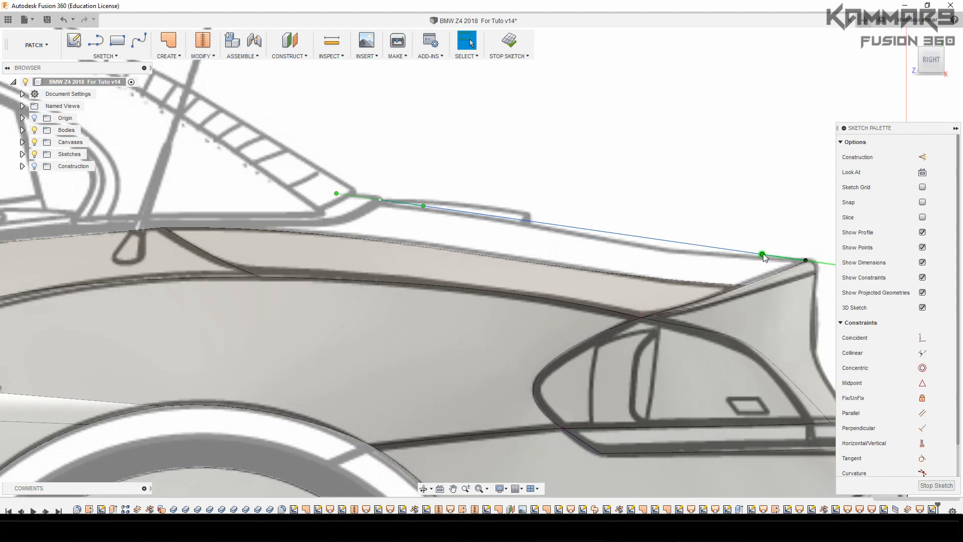
Step: Move the spline's rear tangent handle by about -0.57 mm in X and 0.27 mm in Y to arch the trunk curve
{"action": "left_click", "coordinate": [762, 255]}
{"action": "key", "text": "m"}
{"action": "scroll", "coordinate": [675, 222], "scroll_direction": "down", "scroll_amount": 3}
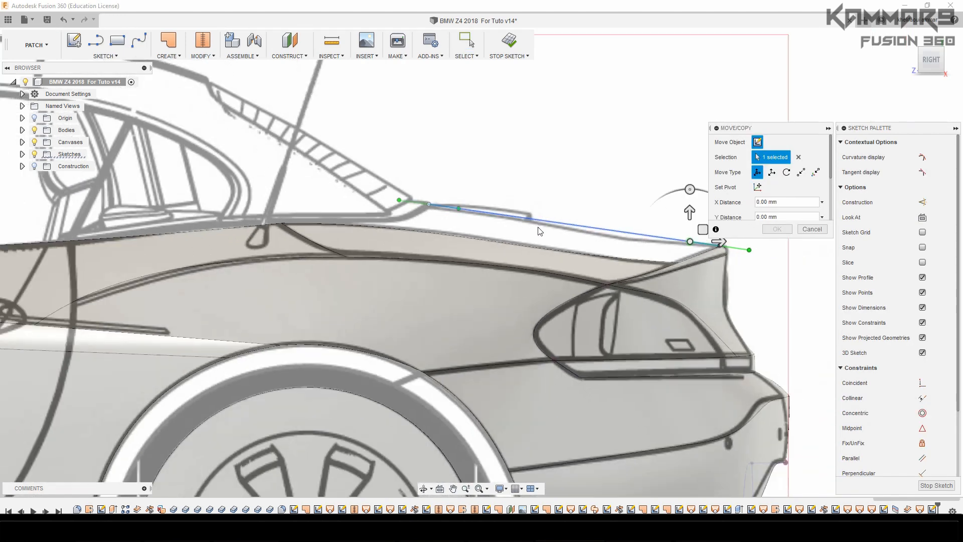
{"action": "scroll", "coordinate": [689, 241], "scroll_direction": "up", "scroll_amount": 3}
{"action": "left_click_drag", "start_coordinate": [683, 226], "coordinate": [675, 221]}
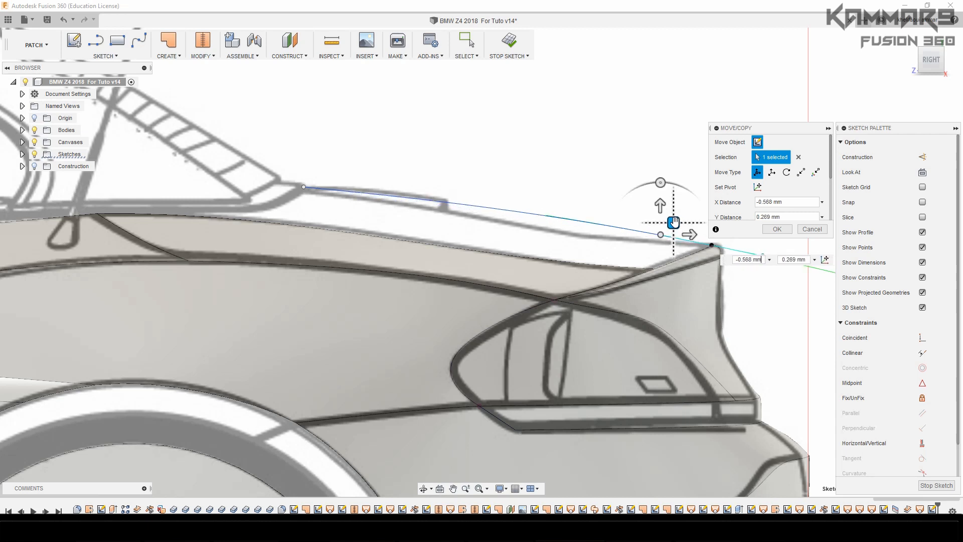
{"action": "left_click", "coordinate": [776, 230]}
{"action": "left_click", "coordinate": [787, 314]}
{"action": "scroll", "coordinate": [637, 253], "scroll_direction": "down", "scroll_amount": 3}
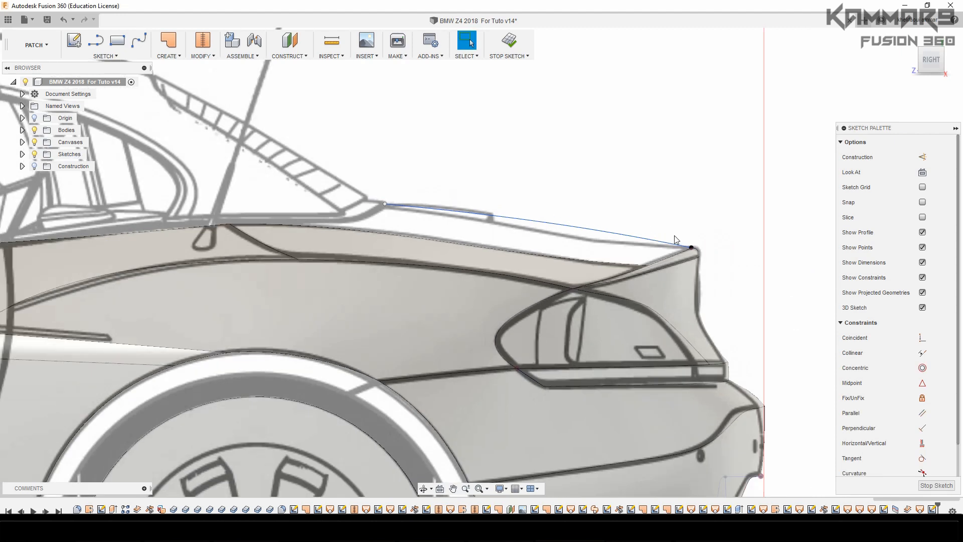
Step: Hide Sketch47, Sketch57 and Sketch58, leaving the current trunk sketch shown
{"action": "left_click", "coordinate": [942, 50]}
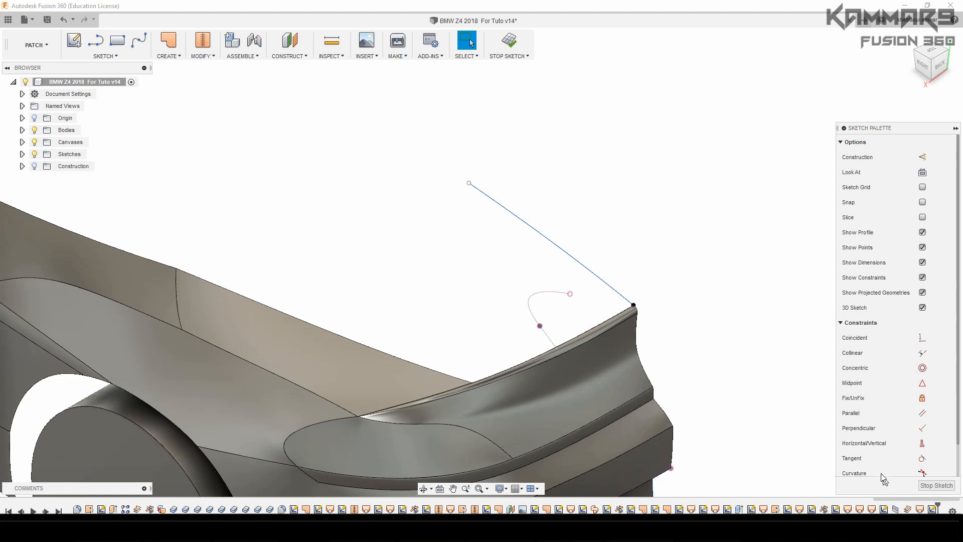
{"action": "scroll", "coordinate": [579, 346], "scroll_direction": "up", "scroll_amount": 2}
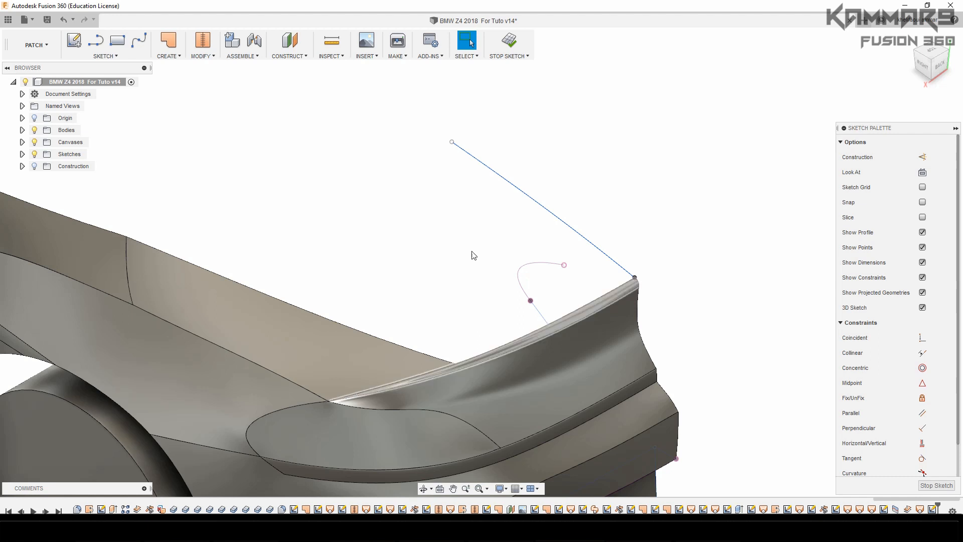
{"action": "left_click", "coordinate": [22, 154]}
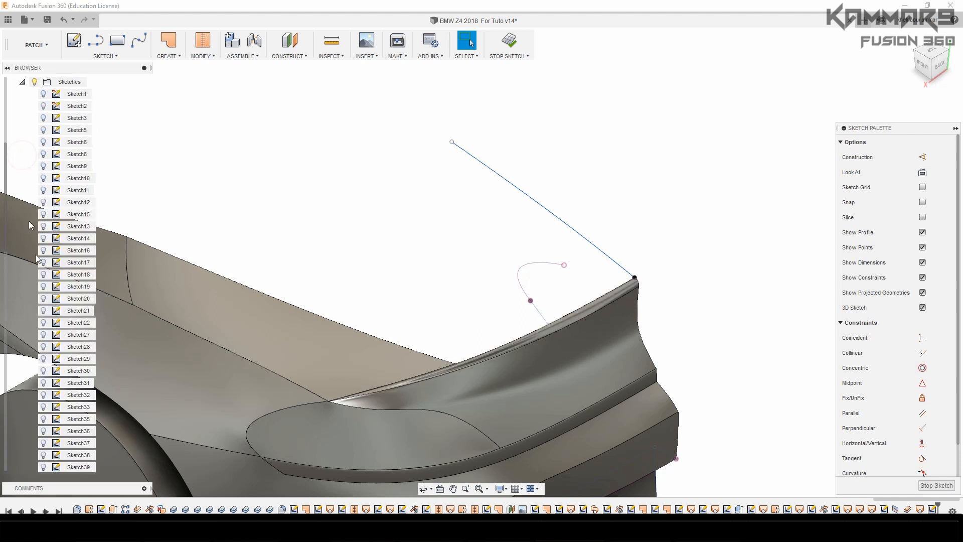
{"action": "scroll", "coordinate": [63, 393], "scroll_direction": "down", "scroll_amount": 5}
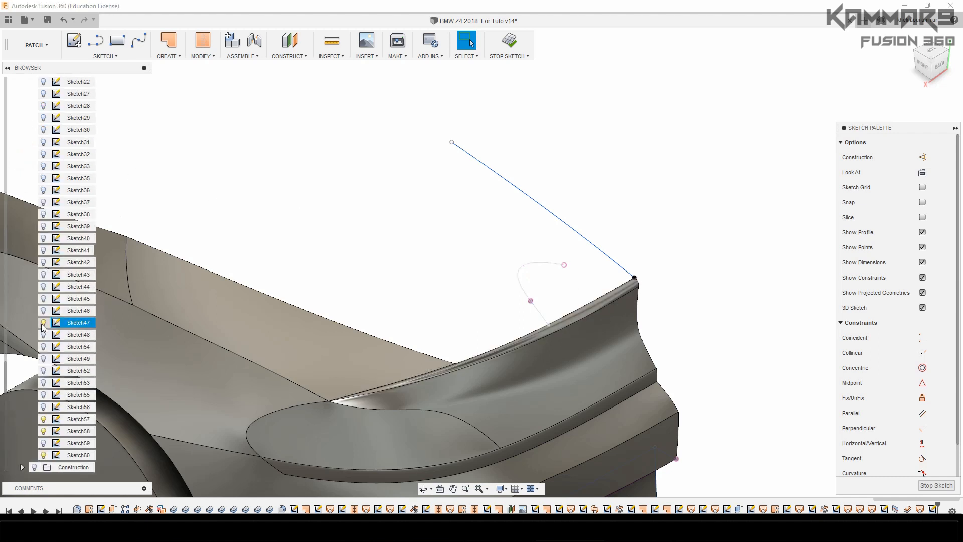
{"action": "left_click", "coordinate": [44, 322]}
{"action": "left_click", "coordinate": [43, 419]}
{"action": "left_click", "coordinate": [43, 431]}
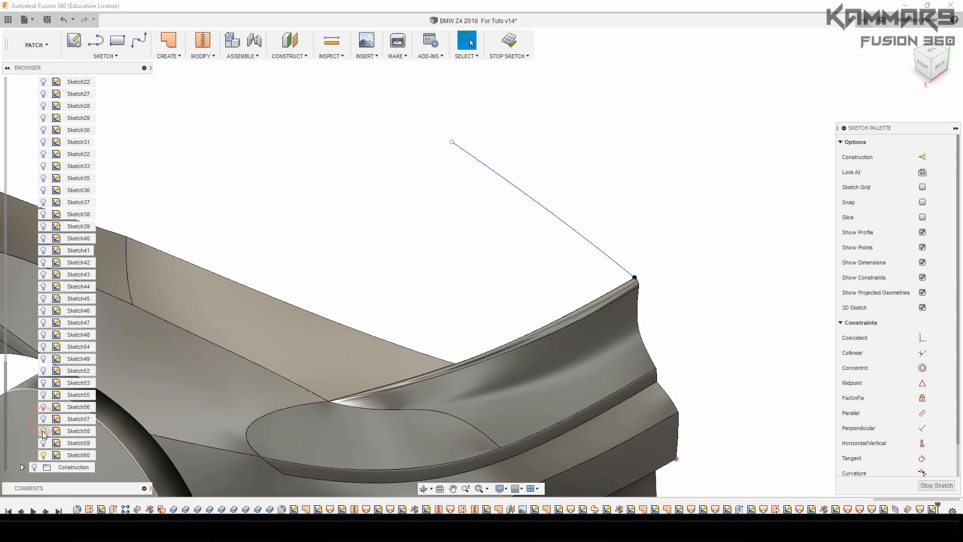
{"action": "scroll", "coordinate": [450, 243], "scroll_direction": "down", "scroll_amount": 2}
{"action": "middle_click_drag", "start_coordinate": [455, 327], "coordinate": [492, 327]}
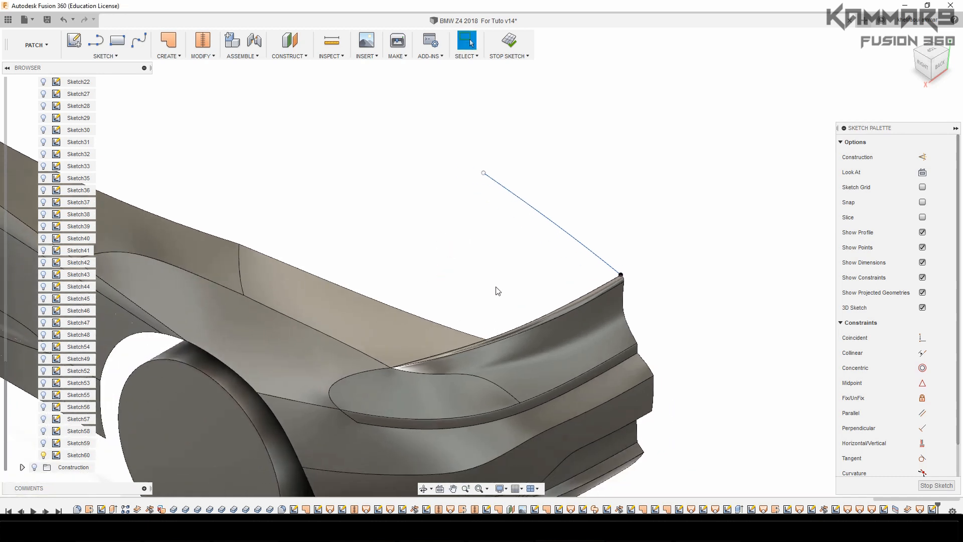
Step: Draw a four-point spline from the trunk curve's rear endpoint along the upper edge of the rear panel above the taillight
{"action": "left_click", "coordinate": [137, 46]}
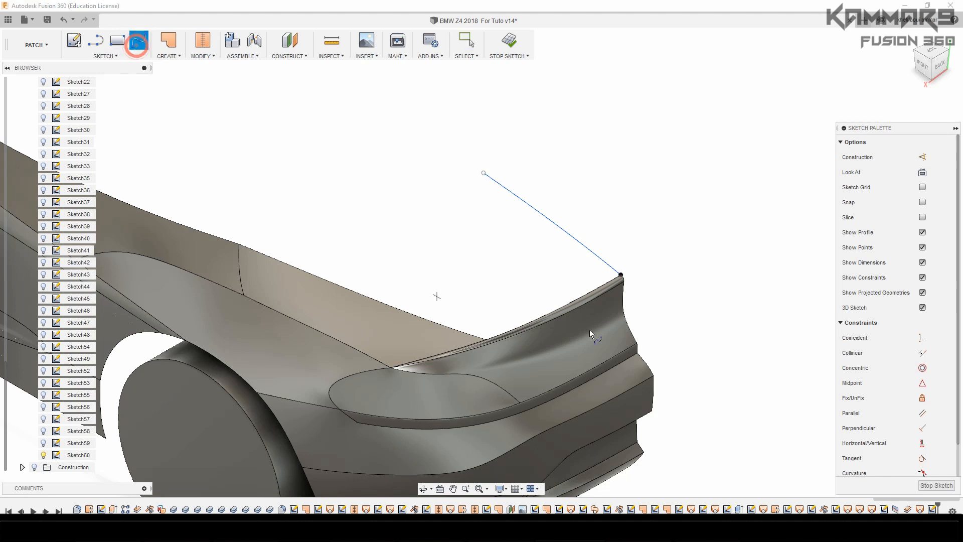
{"action": "left_click", "coordinate": [621, 274]}
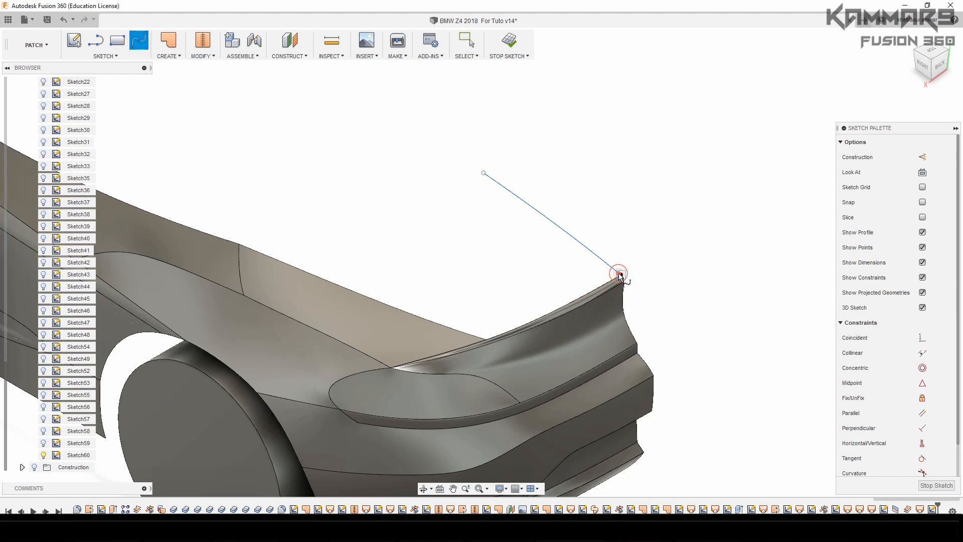
{"action": "left_click", "coordinate": [586, 295]}
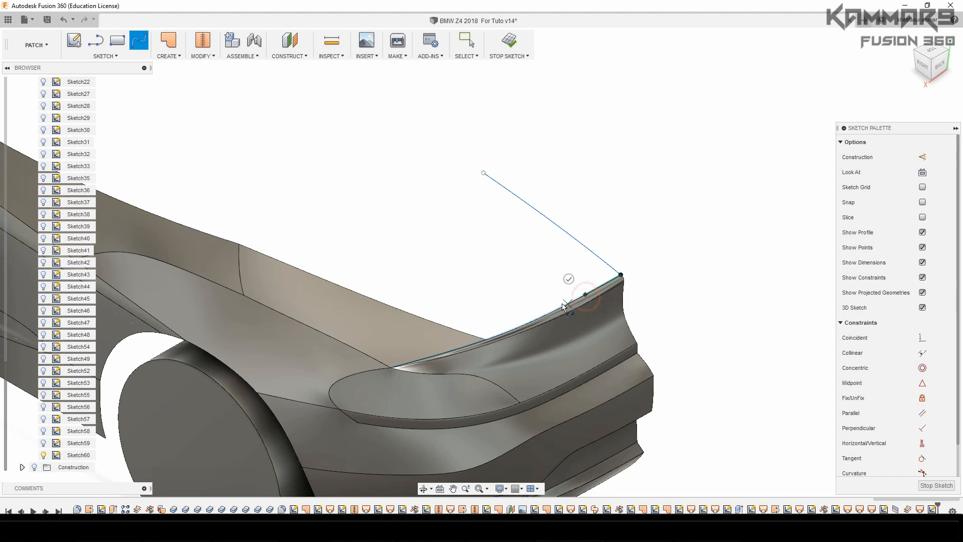
{"action": "left_click", "coordinate": [534, 319]}
{"action": "double_click", "coordinate": [482, 337]}
{"action": "scroll", "coordinate": [483, 286], "scroll_direction": "down", "scroll_amount": 2}
{"action": "mouse_move", "coordinate": [473, 293]}
{"action": "middle_mouse_down"}
{"action": "mouse_move", "coordinate": [538, 303]}
{"action": "mouse_move", "coordinate": [544, 282]}
{"action": "mouse_move", "coordinate": [550, 298]}
{"action": "middle_mouse_up"}
{"action": "key", "text": "Escape"}
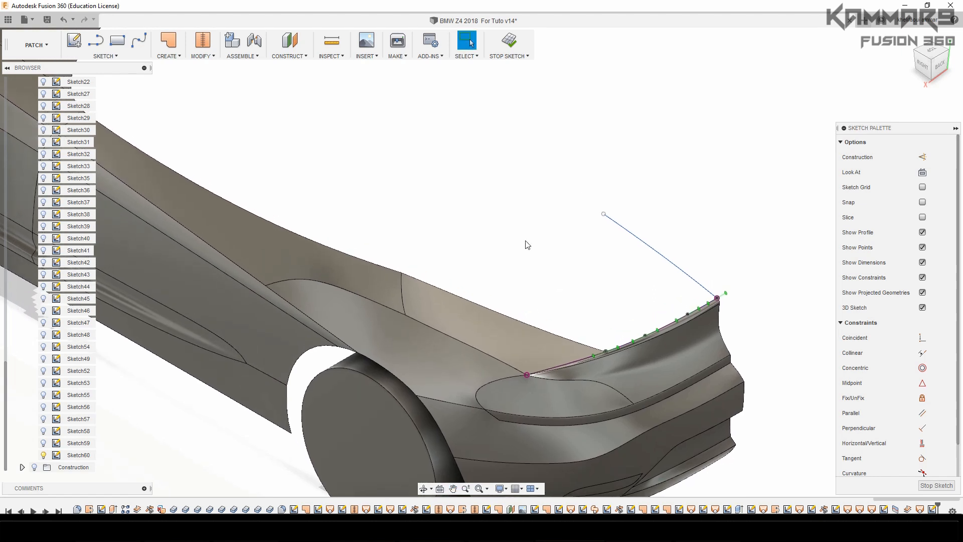
Step: Draw a three-point spline from the trunk curve's front endpoint through the soft-top base in the side blueprint to the side body's upper edge
{"action": "left_click", "coordinate": [139, 40]}
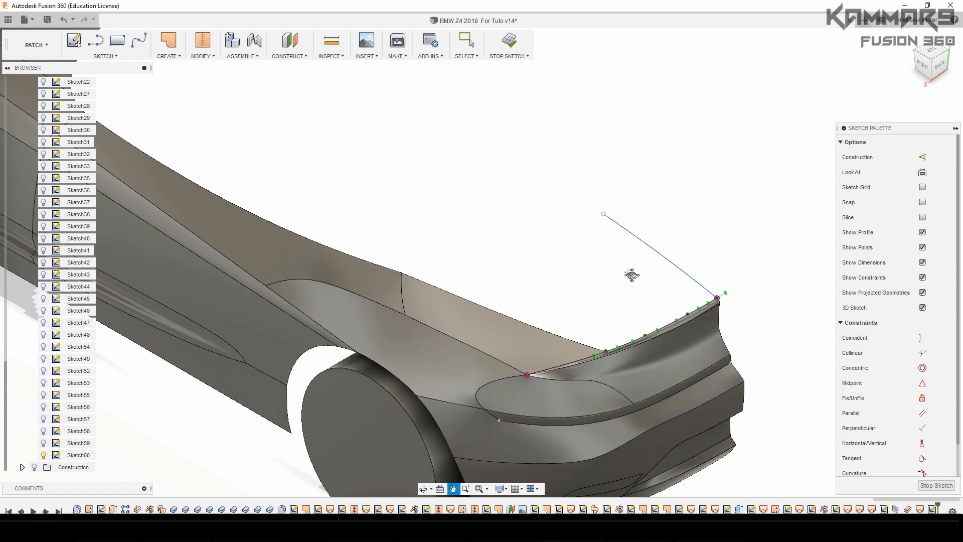
{"action": "middle_click_drag", "start_coordinate": [630, 273], "coordinate": [642, 280]}
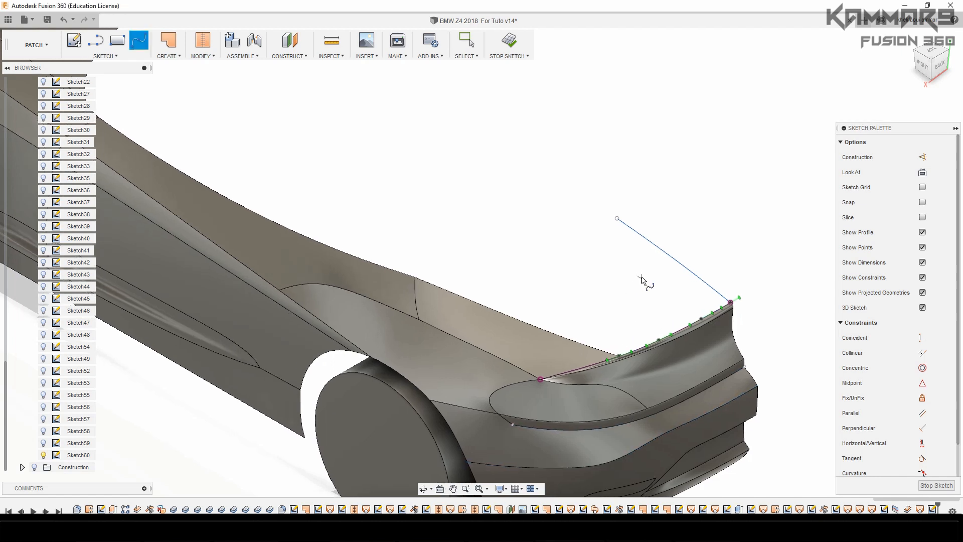
{"action": "left_click", "coordinate": [618, 218]}
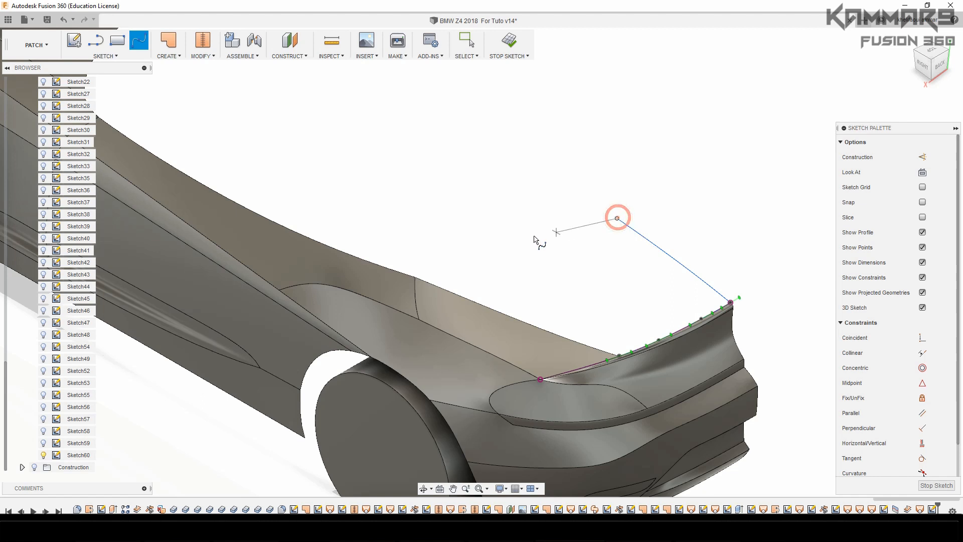
{"action": "left_click", "coordinate": [920, 64]}
{"action": "scroll", "coordinate": [510, 245], "scroll_direction": "up", "scroll_amount": 5}
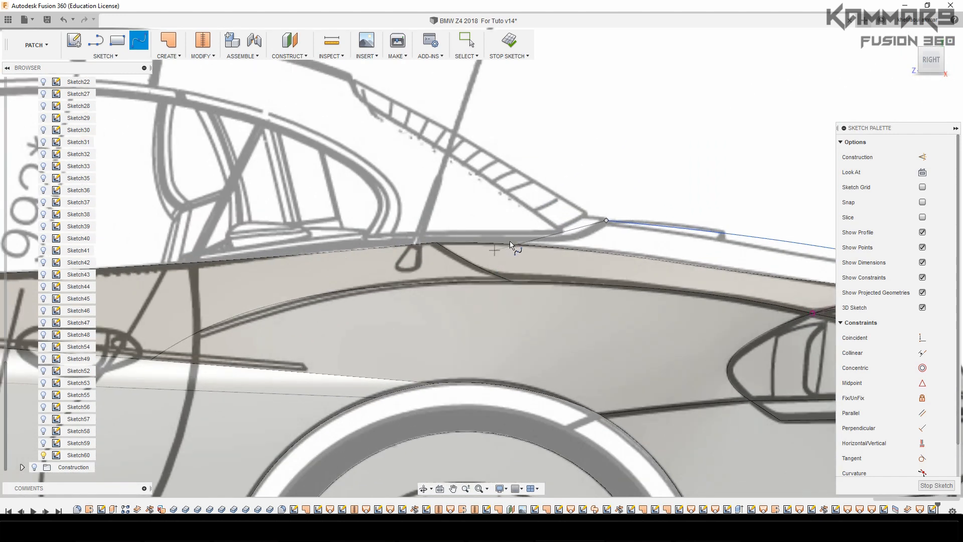
{"action": "scroll", "coordinate": [550, 242], "scroll_direction": "up", "scroll_amount": 5}
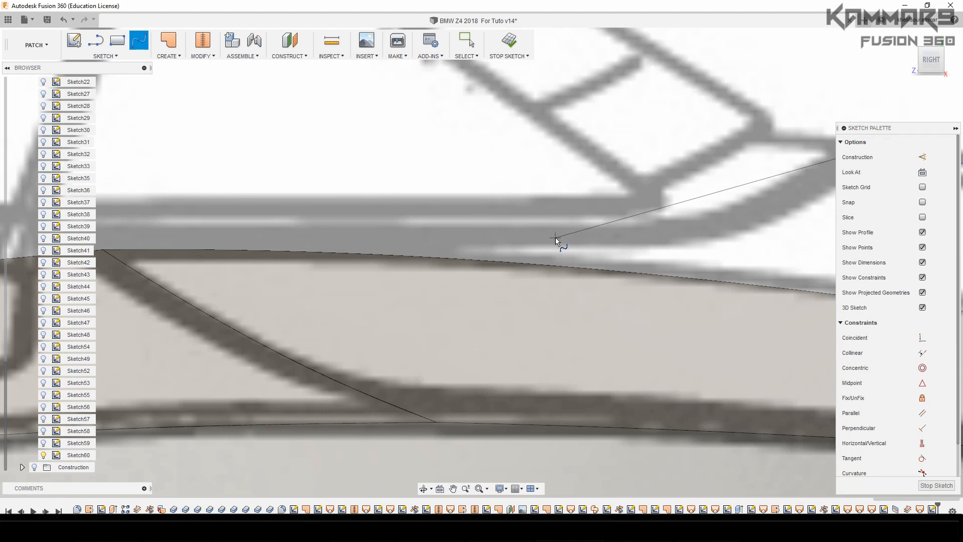
{"action": "left_click", "coordinate": [555, 236]}
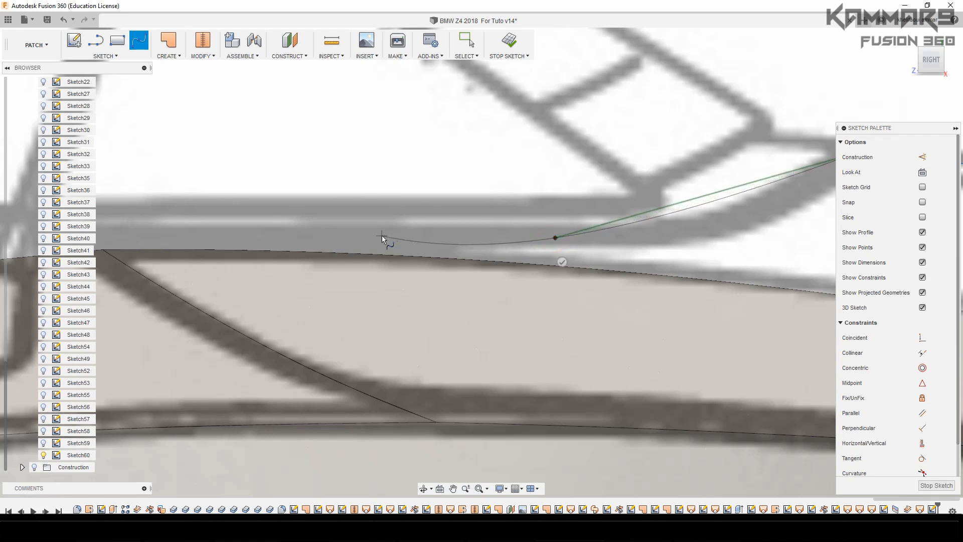
{"action": "scroll", "coordinate": [381, 235], "scroll_direction": "down", "scroll_amount": 3}
{"action": "scroll", "coordinate": [376, 235], "scroll_direction": "down", "scroll_amount": 2}
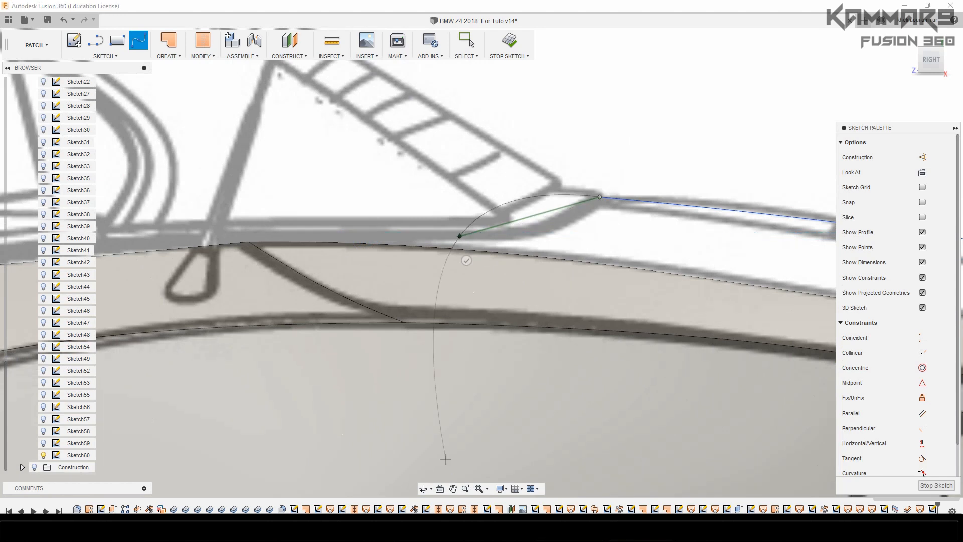
{"action": "scroll", "coordinate": [322, 234], "scroll_direction": "down", "scroll_amount": 2}
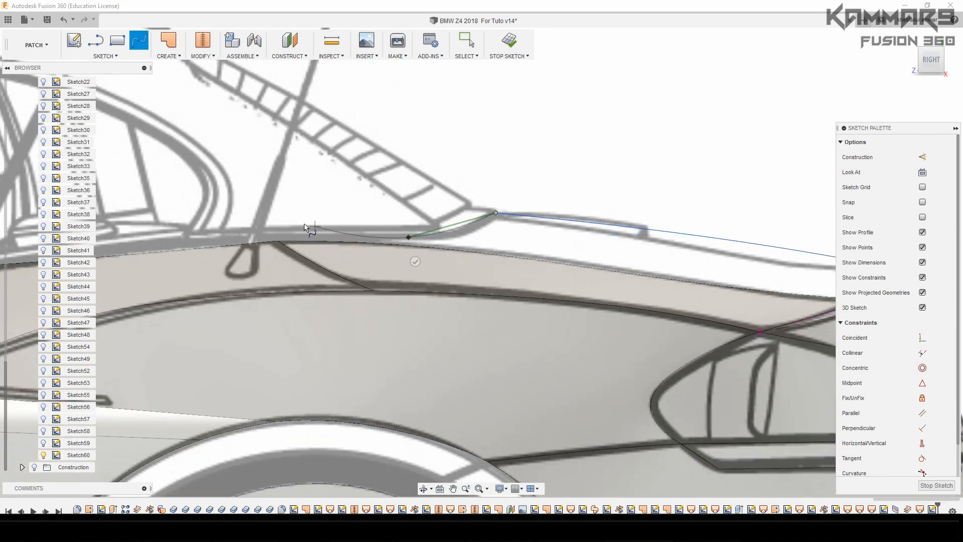
{"action": "left_click", "coordinate": [942, 49]}
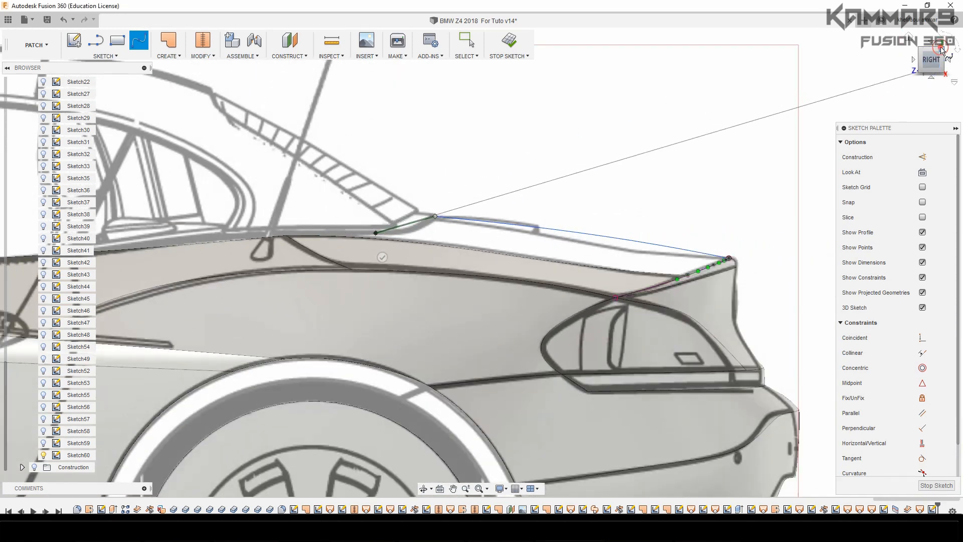
{"action": "scroll", "coordinate": [456, 187], "scroll_direction": "down", "scroll_amount": 3}
{"action": "scroll", "coordinate": [313, 155], "scroll_direction": "up", "scroll_amount": 1}
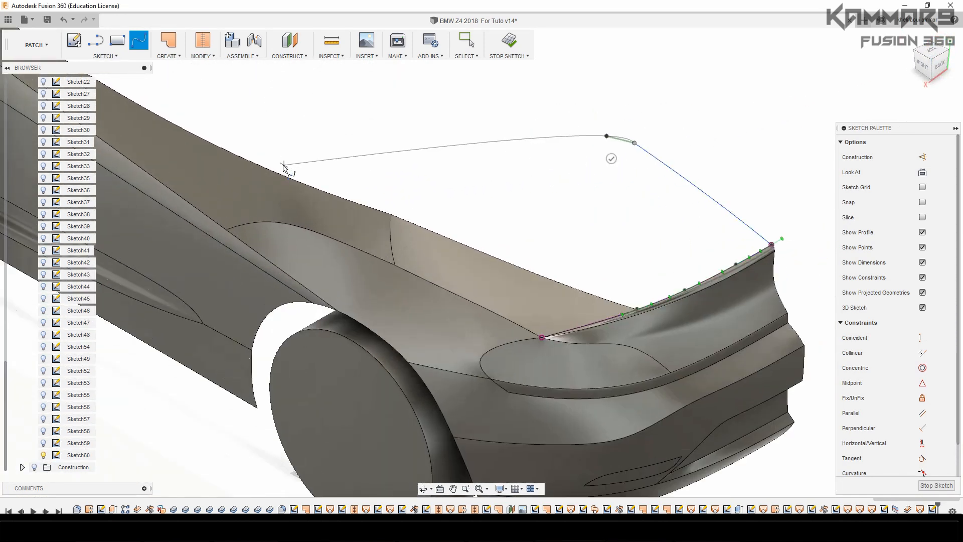
{"action": "double_click", "coordinate": [260, 167]}
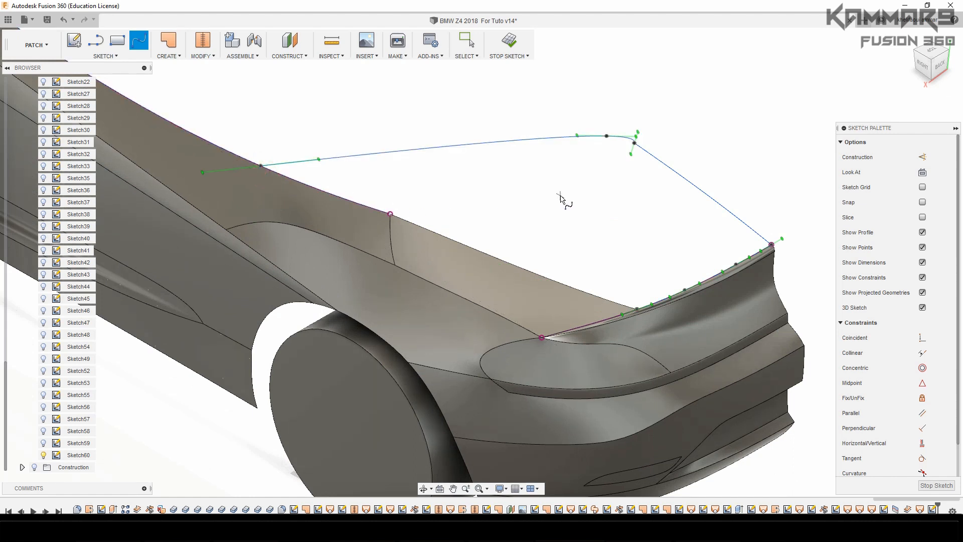
{"action": "key", "text": "Escape"}
Step: Move the new spline's middle fit point 27.945 mm in Z to the soft-top cover's outer corner in the top blueprint
{"action": "left_click", "coordinate": [607, 136]}
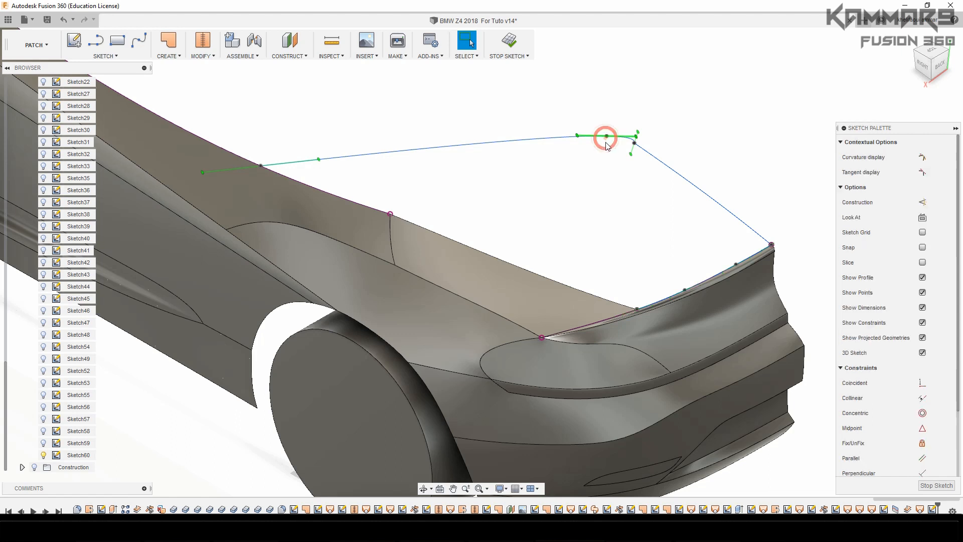
{"action": "left_click", "coordinate": [607, 136]}
{"action": "key", "text": "m"}
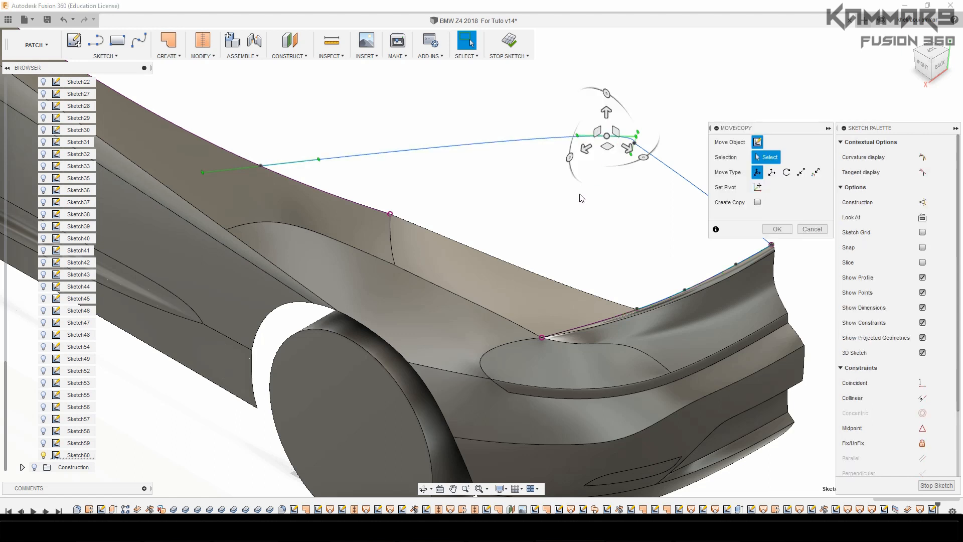
{"action": "left_click_drag", "start_coordinate": [584, 151], "coordinate": [507, 198]}
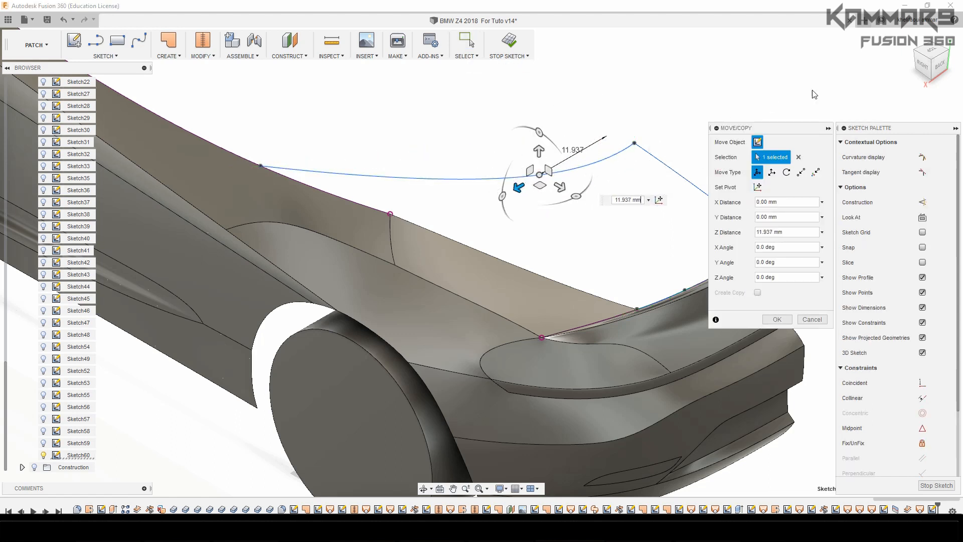
{"action": "left_click", "coordinate": [931, 55]}
{"action": "scroll", "coordinate": [507, 161], "scroll_direction": "up", "scroll_amount": 3}
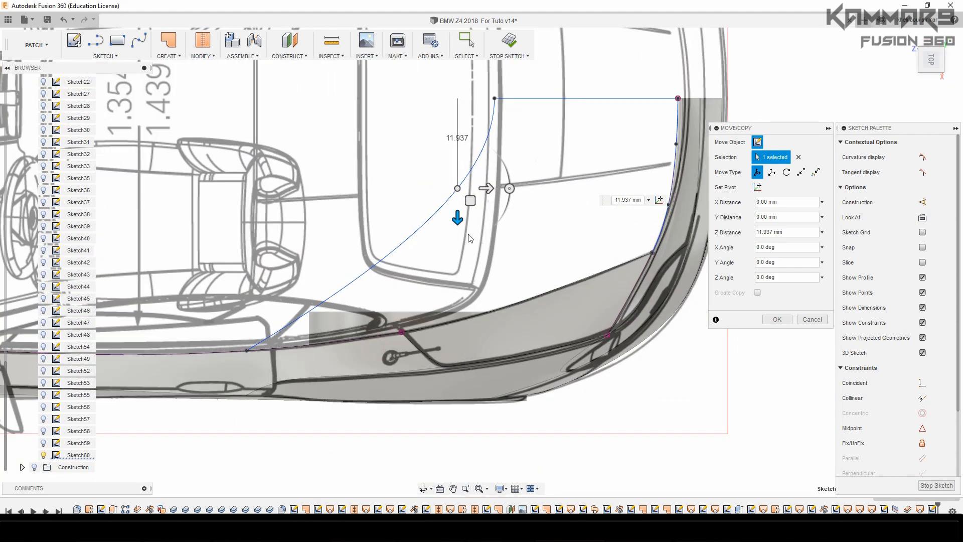
{"action": "left_click_drag", "start_coordinate": [457, 217], "coordinate": [457, 301]}
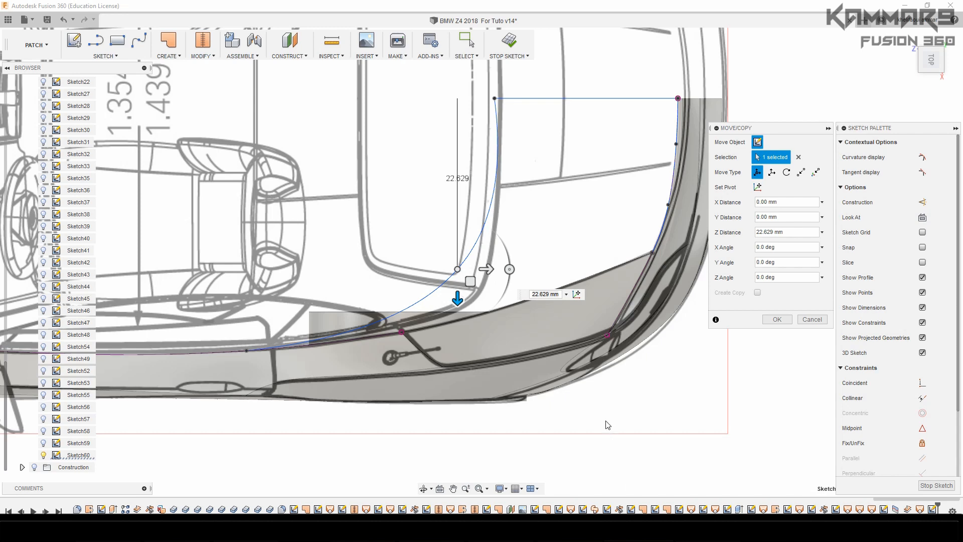
{"action": "scroll", "coordinate": [469, 266], "scroll_direction": "up", "scroll_amount": 3}
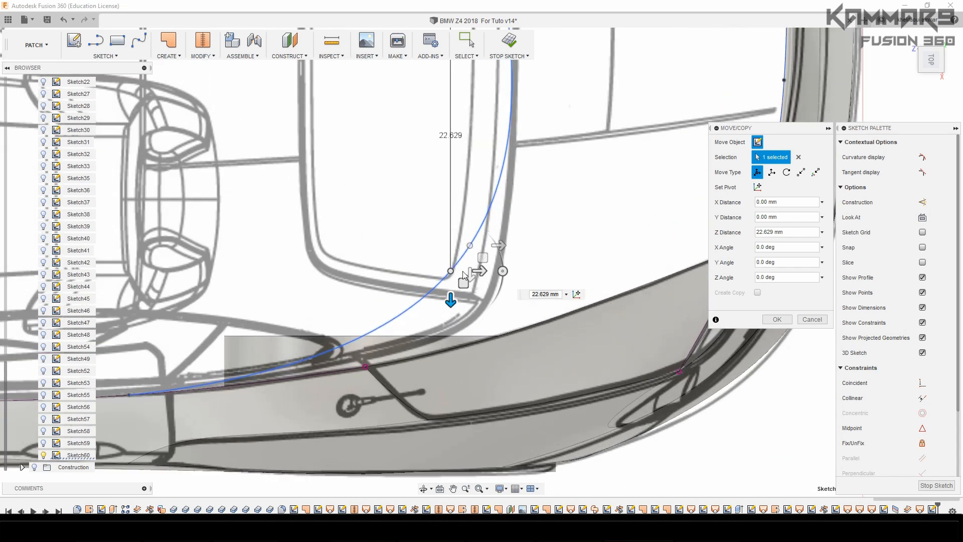
{"action": "left_click_drag", "start_coordinate": [452, 302], "coordinate": [459, 362]}
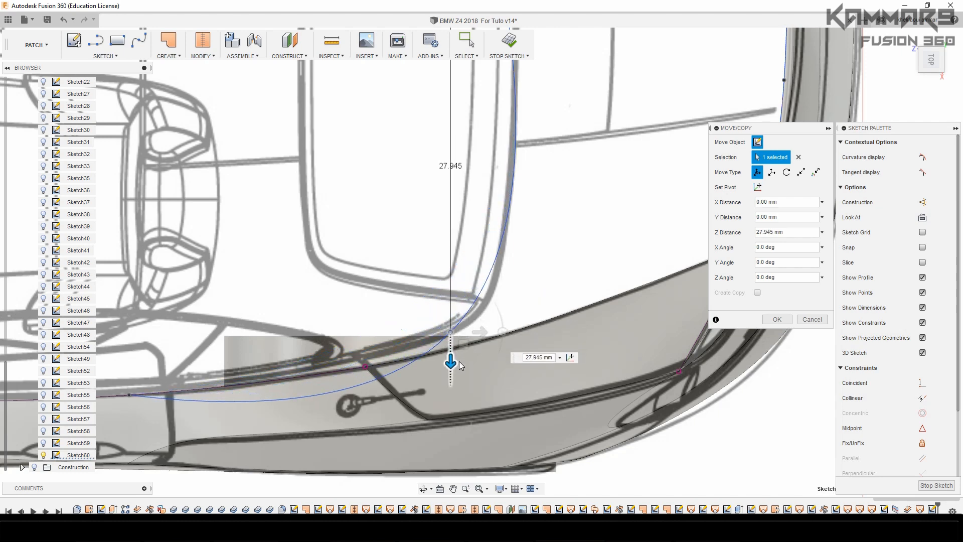
{"action": "left_click_drag", "start_coordinate": [459, 362], "coordinate": [459, 363]}
{"action": "scroll", "coordinate": [477, 314], "scroll_direction": "down", "scroll_amount": 2}
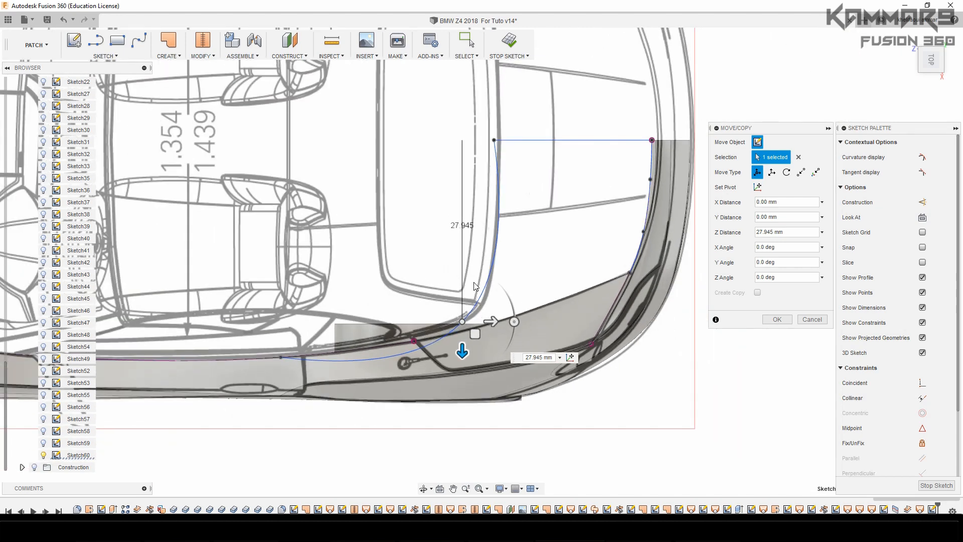
{"action": "scroll", "coordinate": [474, 283], "scroll_direction": "up", "scroll_amount": 3}
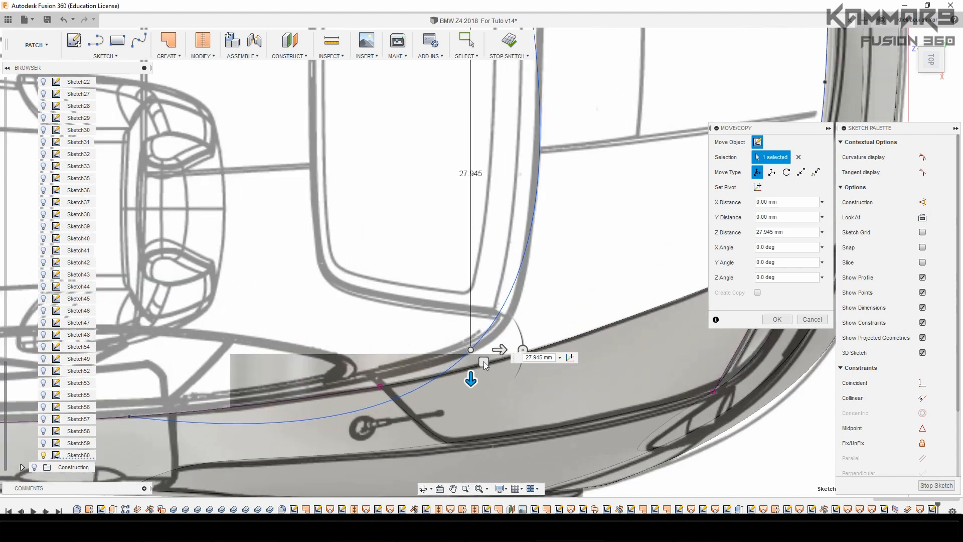
{"action": "left_click", "coordinate": [469, 348]}
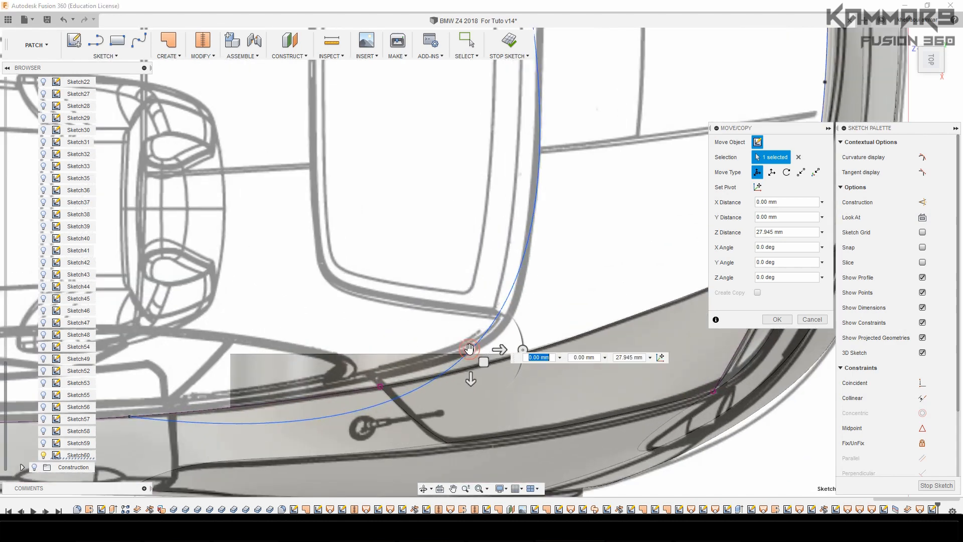
{"action": "left_click", "coordinate": [777, 319]}
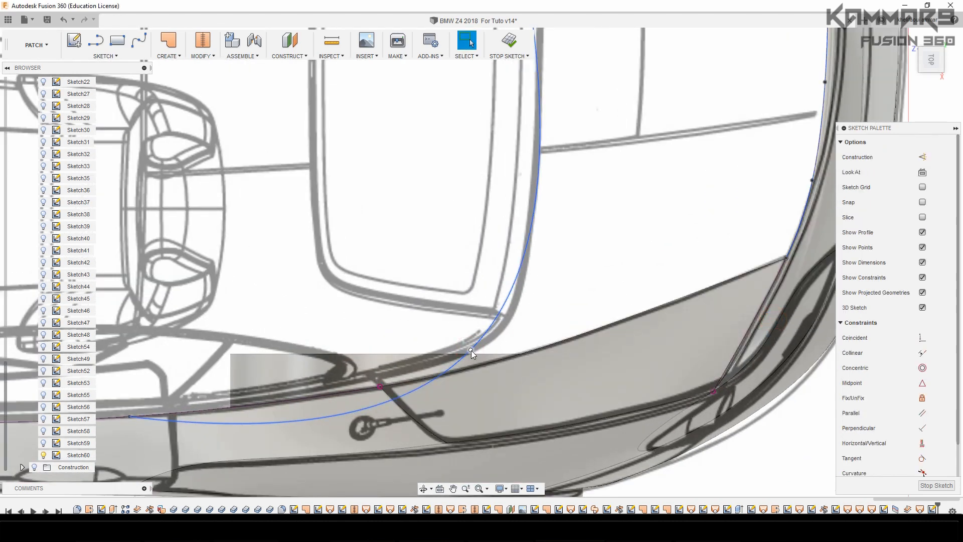
{"action": "left_click", "coordinate": [932, 80]}
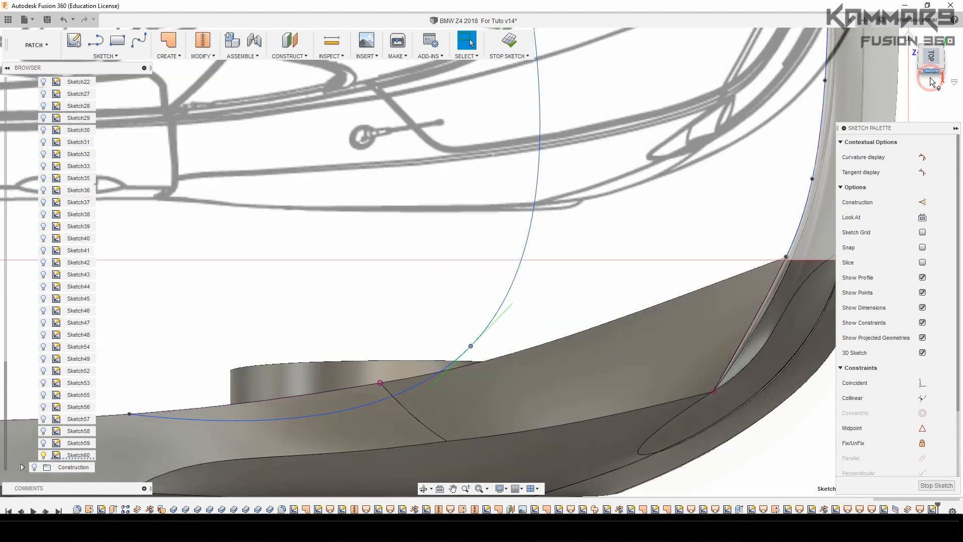
{"action": "scroll", "coordinate": [497, 201], "scroll_direction": "up", "scroll_amount": 3}
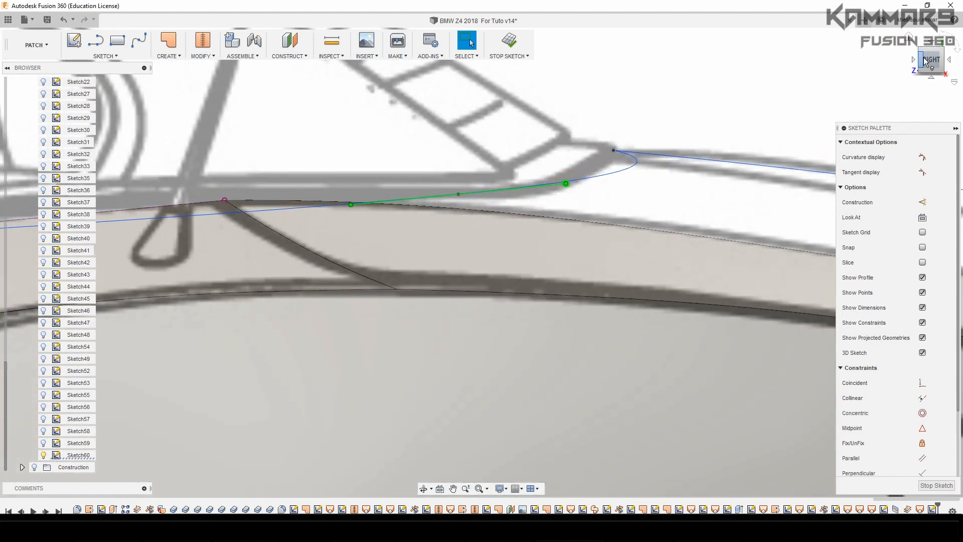
{"action": "scroll", "coordinate": [557, 239], "scroll_direction": "down", "scroll_amount": 2}
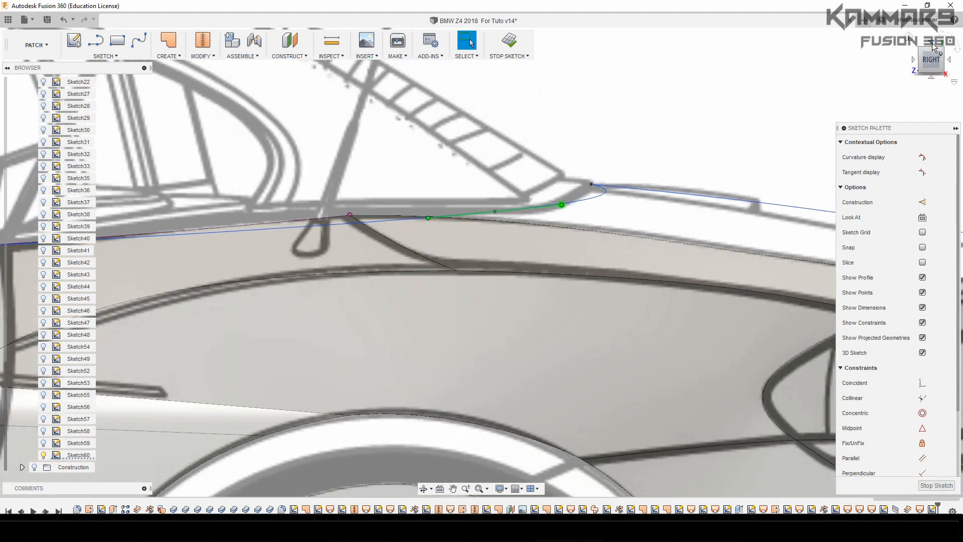
{"action": "left_click", "coordinate": [934, 46]}
{"action": "scroll", "coordinate": [602, 246], "scroll_direction": "down", "scroll_amount": 3}
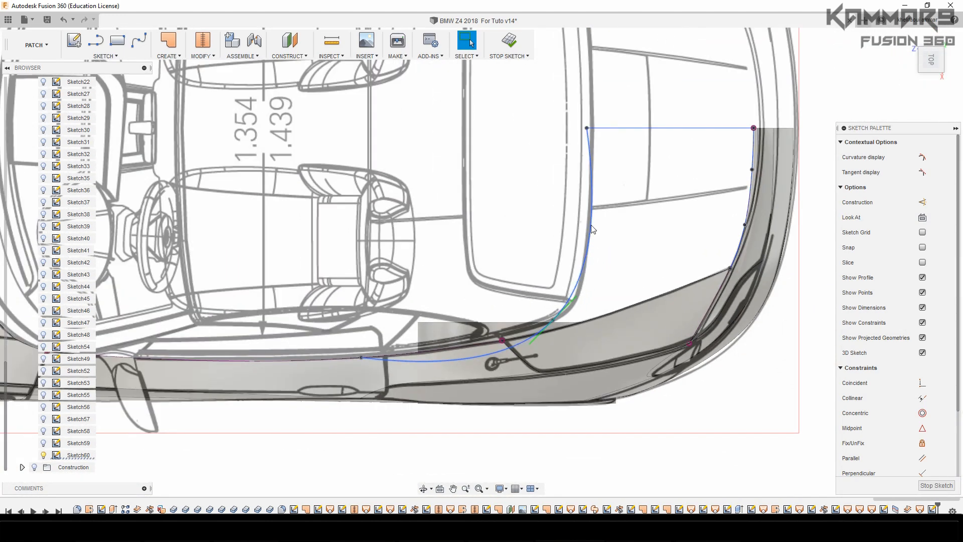
{"action": "left_click", "coordinate": [591, 224]}
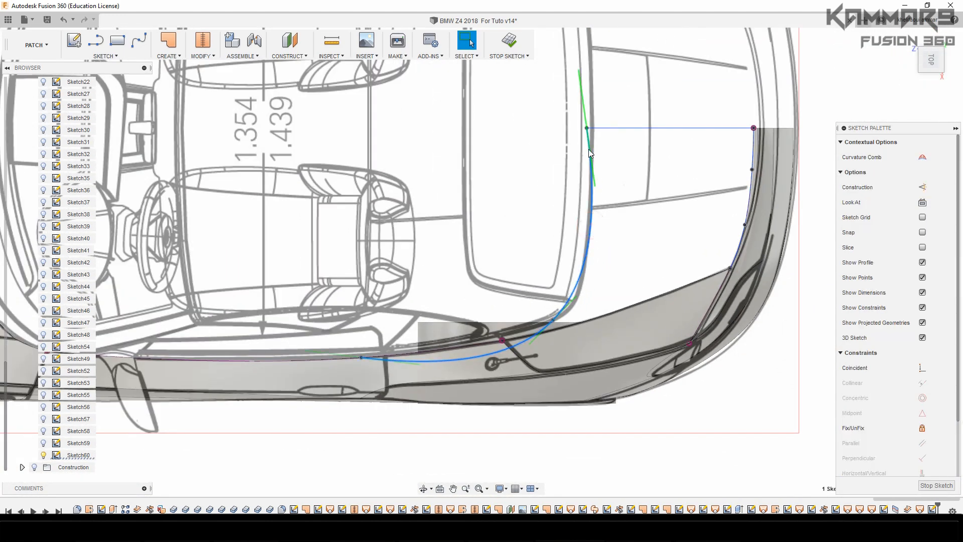
{"action": "right_click", "coordinate": [595, 188]}
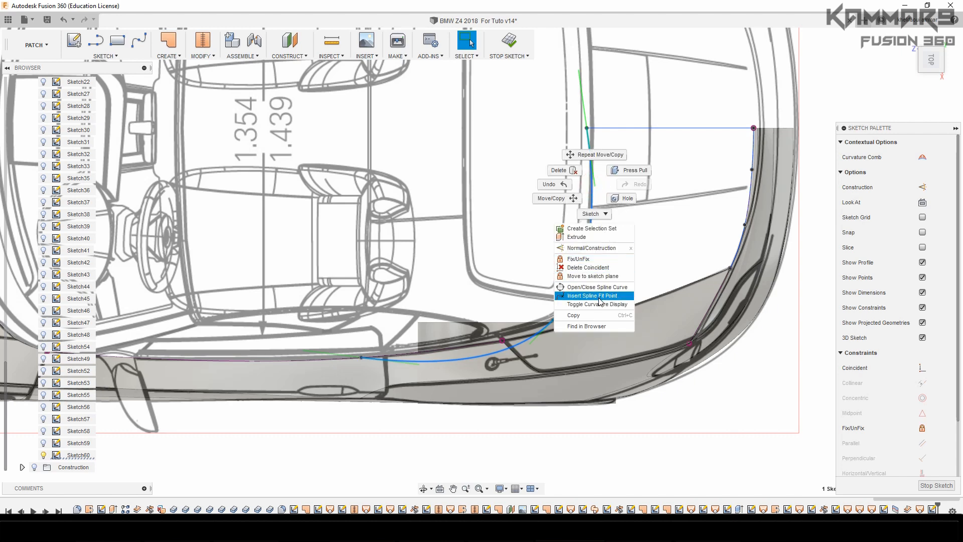
{"action": "left_click", "coordinate": [640, 98]}
Step: Activate the tangent handle of the new spline at its centerline endpoint on the trunk curve
{"action": "right_click", "coordinate": [584, 110]}
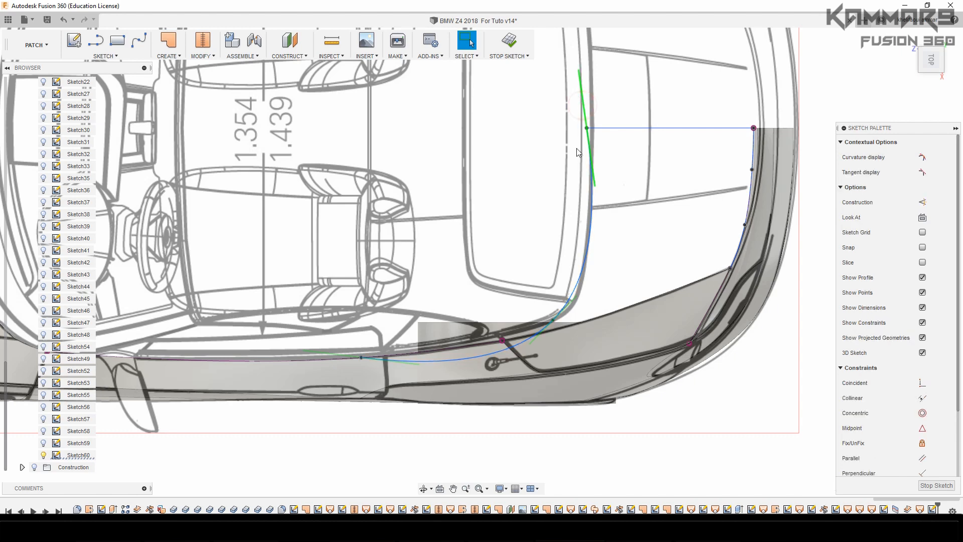
{"action": "left_click", "coordinate": [582, 161]}
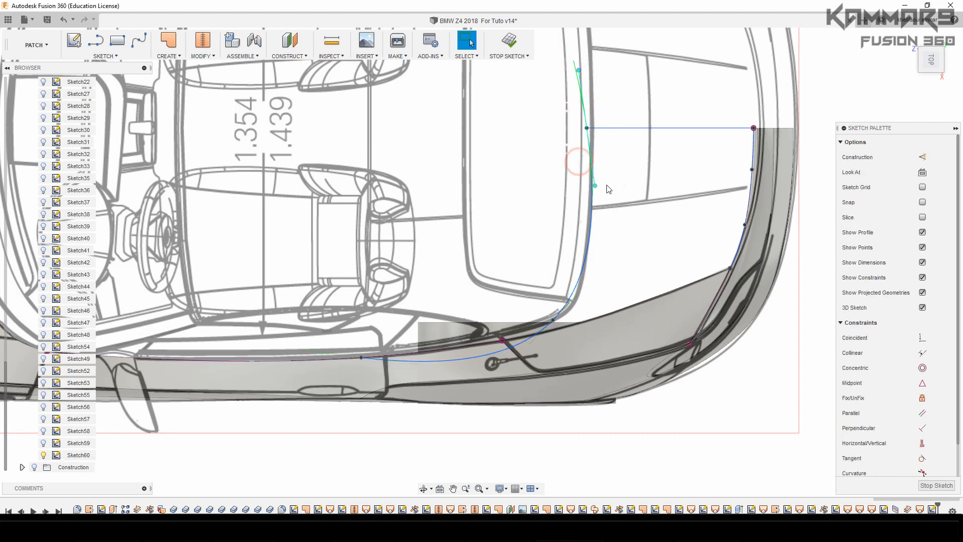
{"action": "left_click", "coordinate": [598, 193]}
{"action": "scroll", "coordinate": [597, 200], "scroll_direction": "up", "scroll_amount": 2}
{"action": "key", "text": "m"}
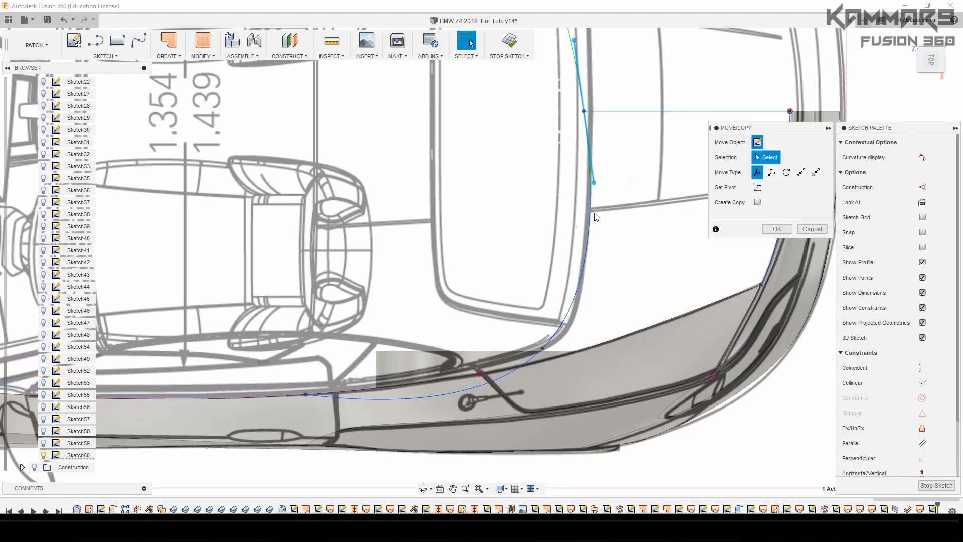
{"action": "scroll", "coordinate": [600, 196], "scroll_direction": "up", "scroll_amount": 2}
{"action": "left_click", "coordinate": [623, 180]}
{"action": "left_click_drag", "start_coordinate": [623, 179], "coordinate": [628, 182]}
{"action": "left_click", "coordinate": [777, 229]}
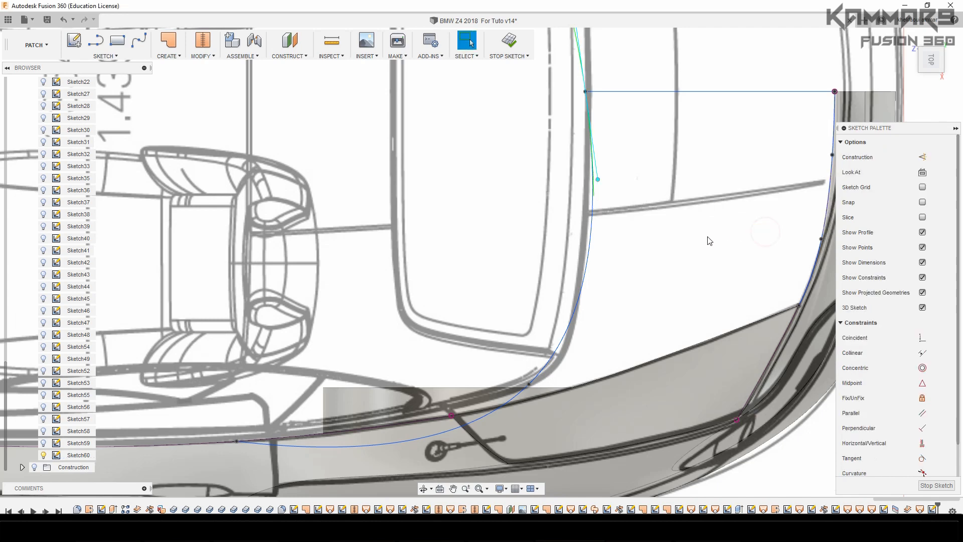
Step: Move the tangent handle at the spline's centerline endpoint -0.623 mm in X and 4.935 mm in Z to follow the top blueprint
{"action": "left_click", "coordinate": [598, 181]}
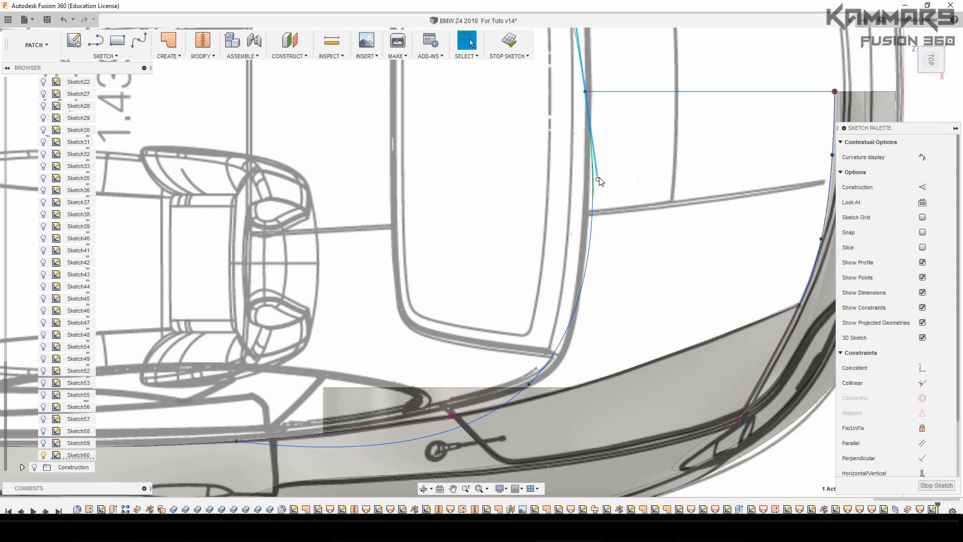
{"action": "left_click", "coordinate": [604, 181]}
{"action": "key", "text": "m"}
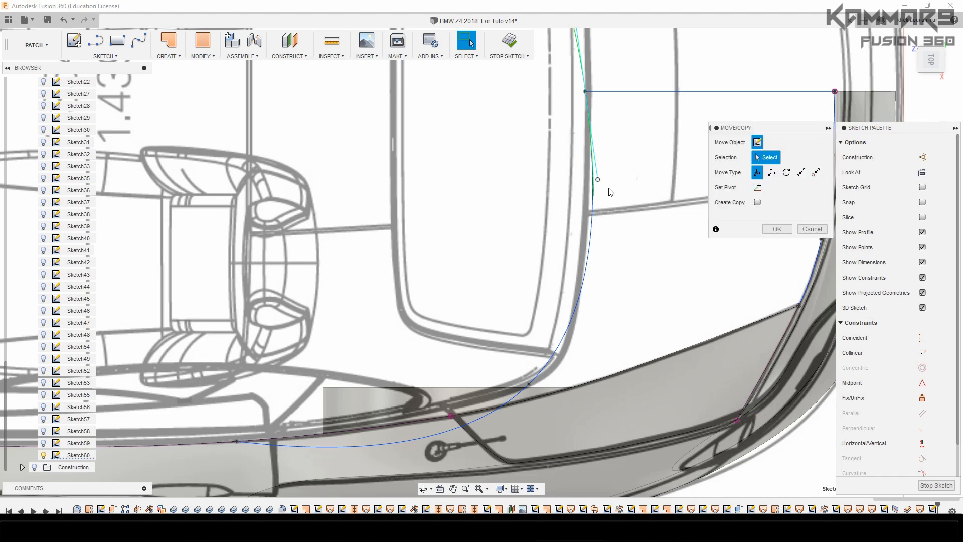
{"action": "left_click_drag", "start_coordinate": [631, 179], "coordinate": [623, 178]}
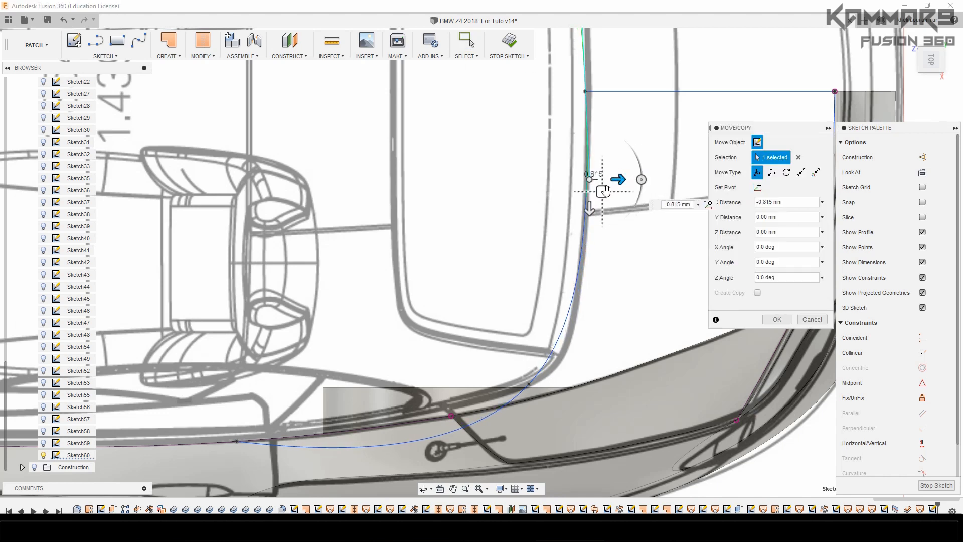
{"action": "left_click_drag", "start_coordinate": [601, 194], "coordinate": [595, 241]}
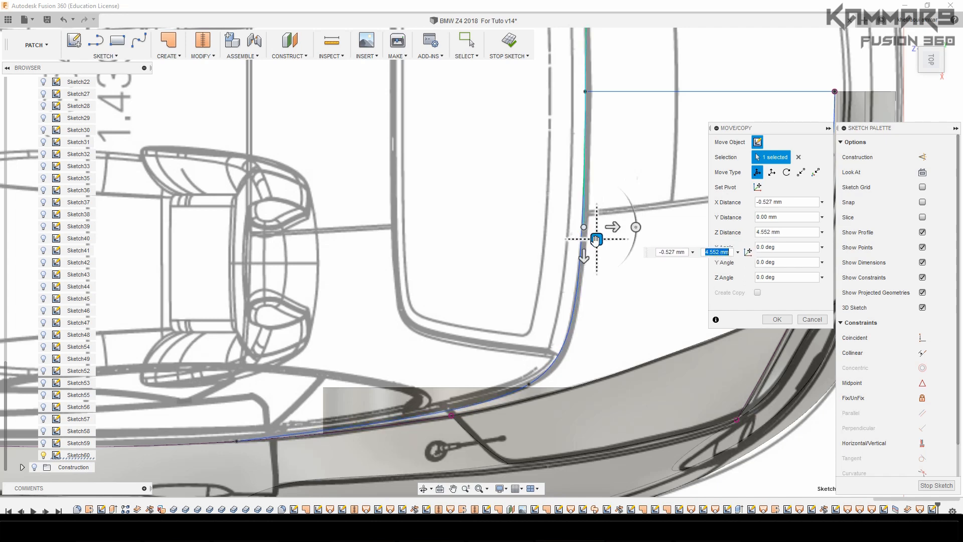
{"action": "left_click_drag", "start_coordinate": [597, 239], "coordinate": [600, 243]}
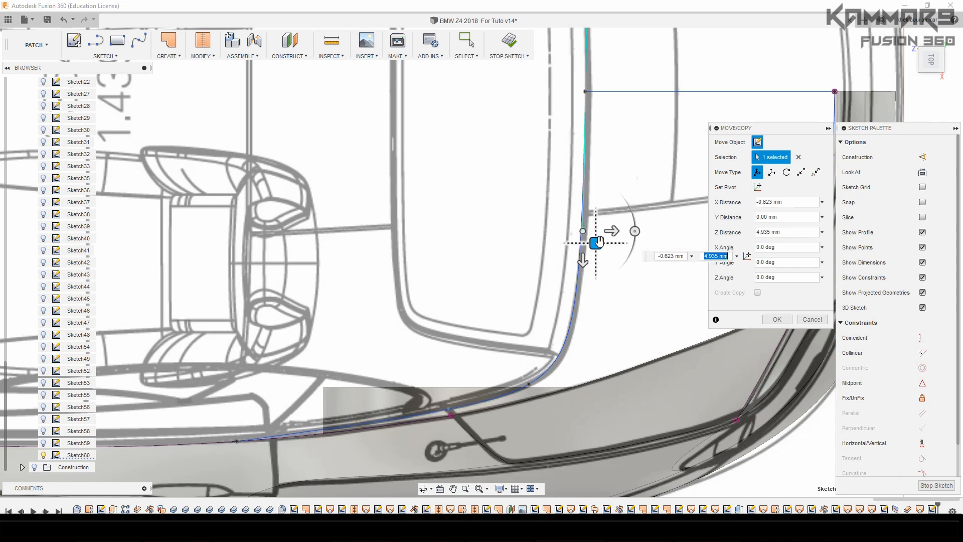
{"action": "left_click", "coordinate": [778, 319]}
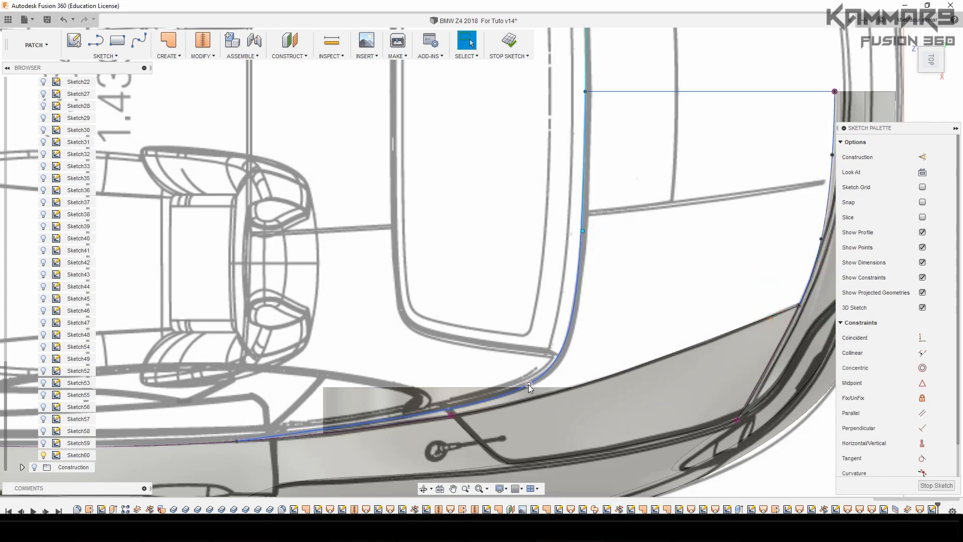
Step: Activate the spline's middle fit point handle and move its rear end -0.798 mm in X and -0.037 mm in Y against the side blueprint
{"action": "left_click", "coordinate": [529, 385]}
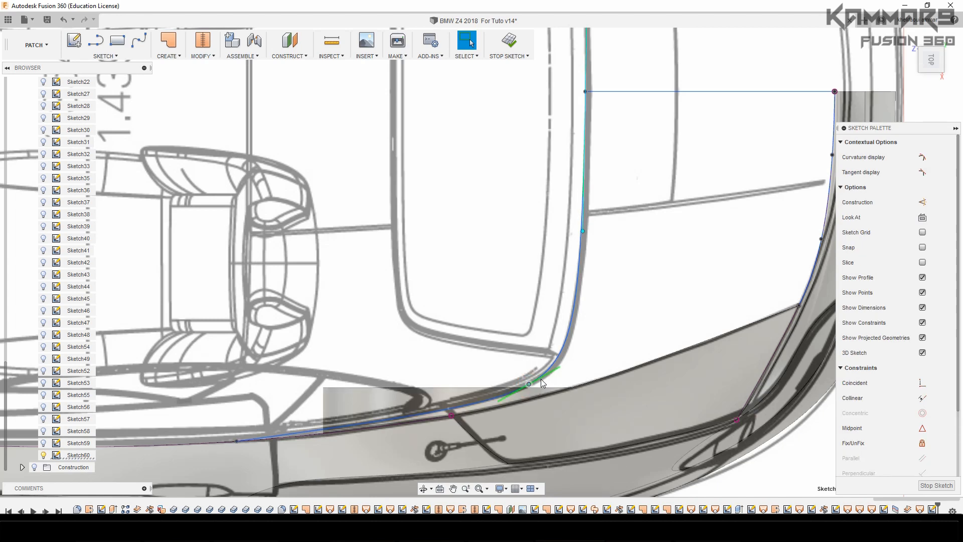
{"action": "left_click", "coordinate": [931, 83]}
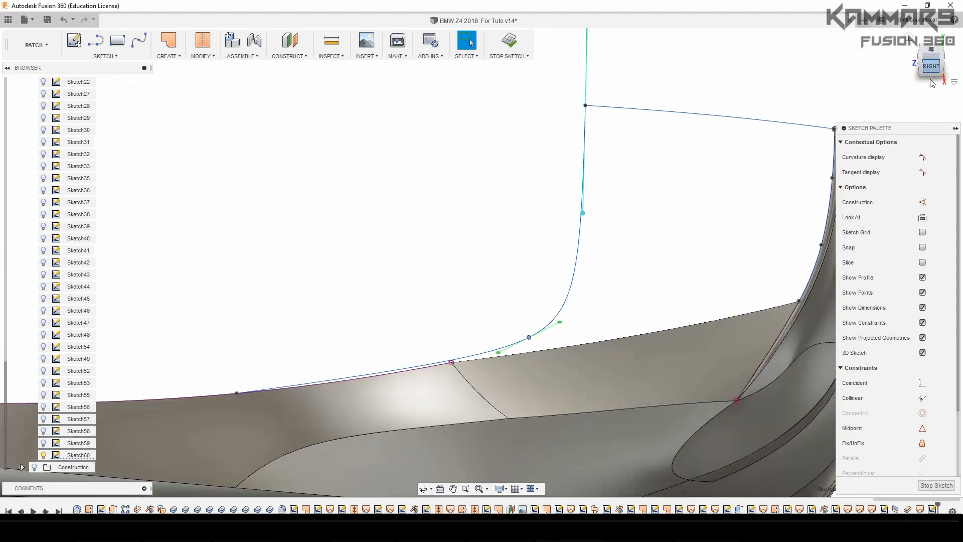
{"action": "scroll", "coordinate": [538, 241], "scroll_direction": "up", "scroll_amount": 5}
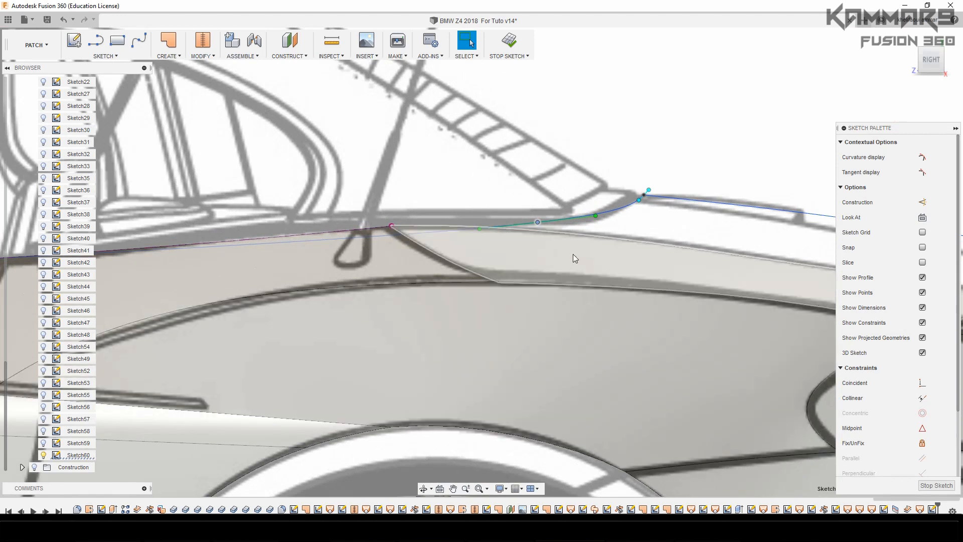
{"action": "scroll", "coordinate": [534, 219], "scroll_direction": "up", "scroll_amount": 2}
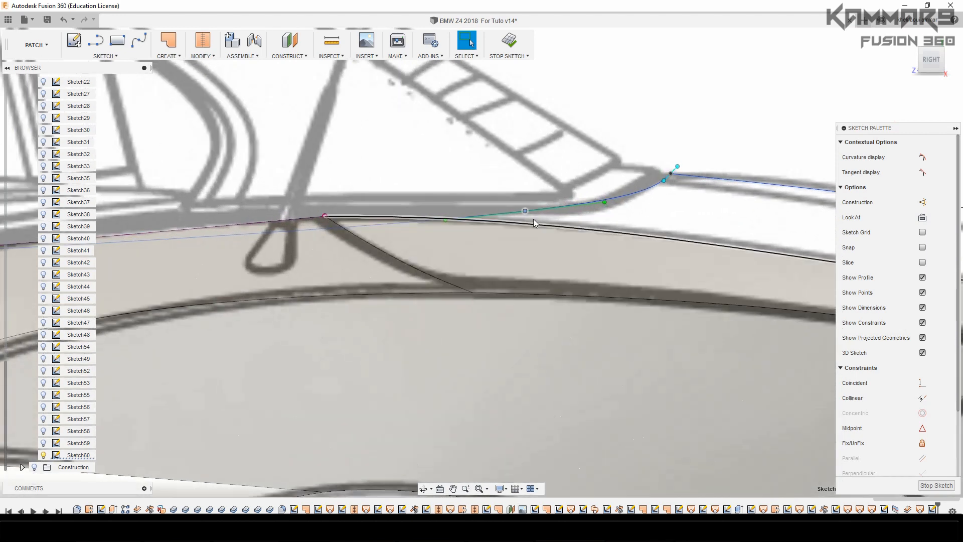
{"action": "left_click", "coordinate": [605, 202]}
{"action": "key", "text": "m"}
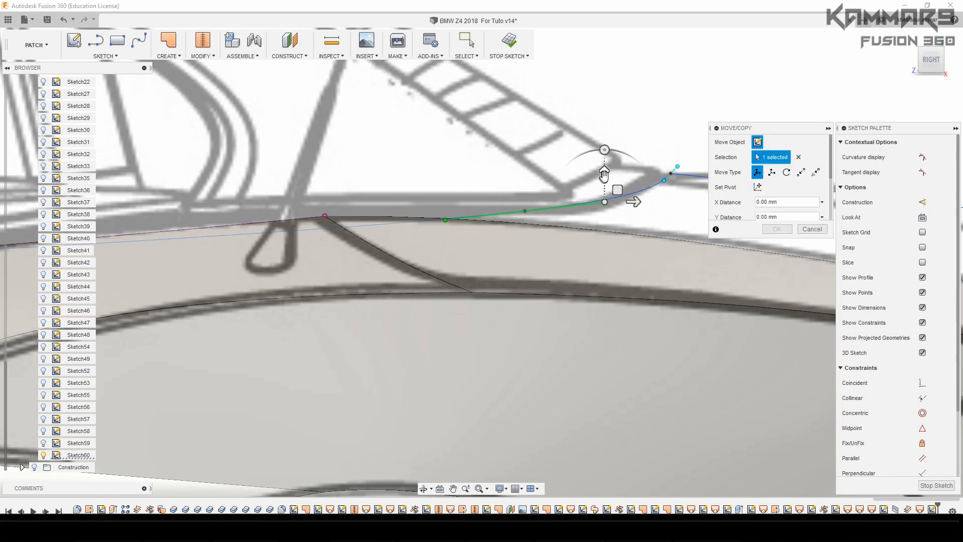
{"action": "left_click_drag", "start_coordinate": [605, 174], "coordinate": [599, 199]}
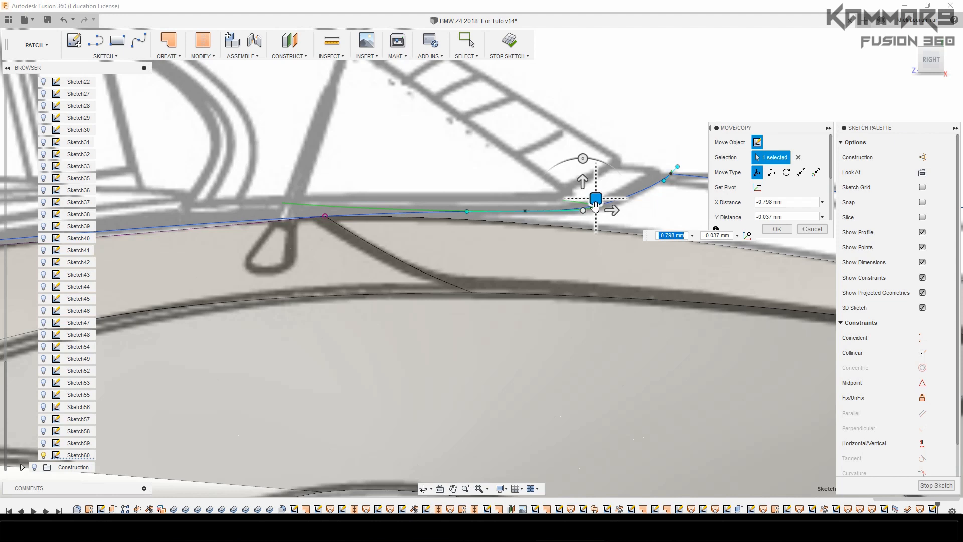
Step: Shift the rear end of the middle fit point's tangent handle 0.817 mm in X to match the soft-top cover's corner in the top blueprint
{"action": "scroll", "coordinate": [423, 352], "scroll_direction": "down", "scroll_amount": 4}
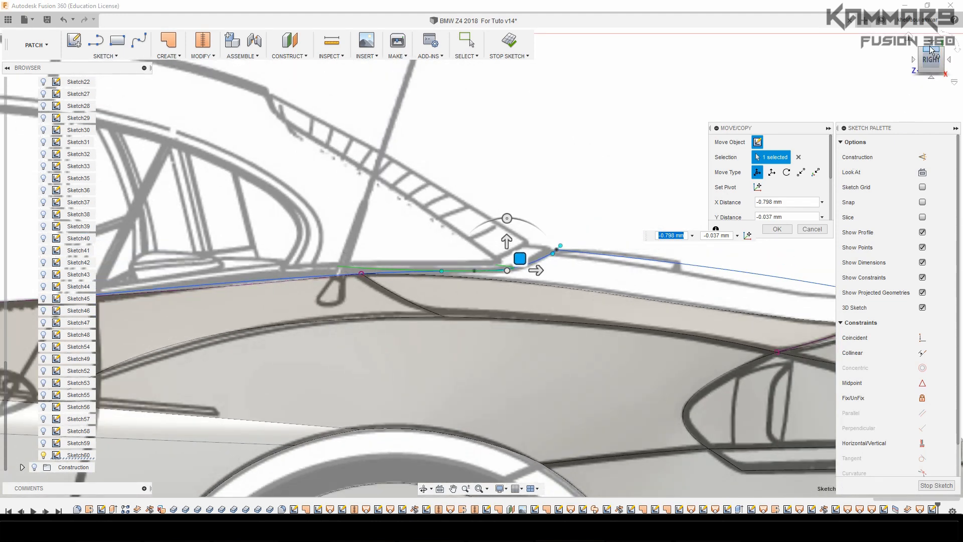
{"action": "left_click", "coordinate": [931, 48]}
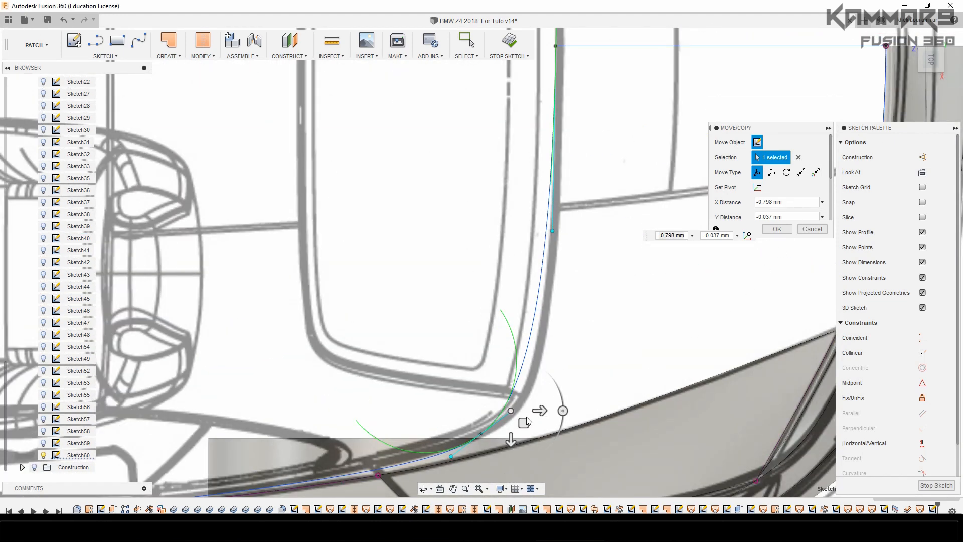
{"action": "left_click_drag", "start_coordinate": [537, 407], "coordinate": [551, 411]}
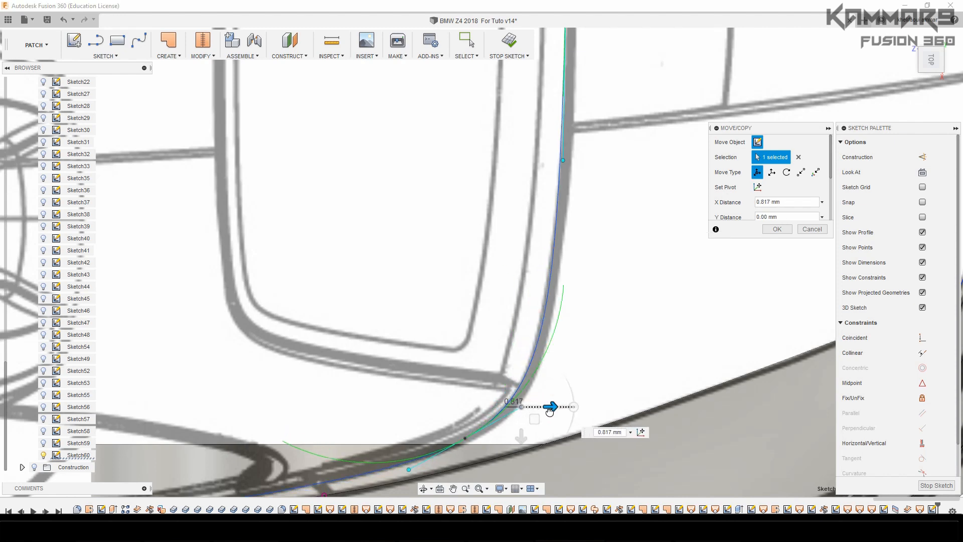
Step: Examine how the spline follows the side blueprint from the soft-top base forward to its endpoint on the body's upper edge
{"action": "left_click", "coordinate": [931, 82]}
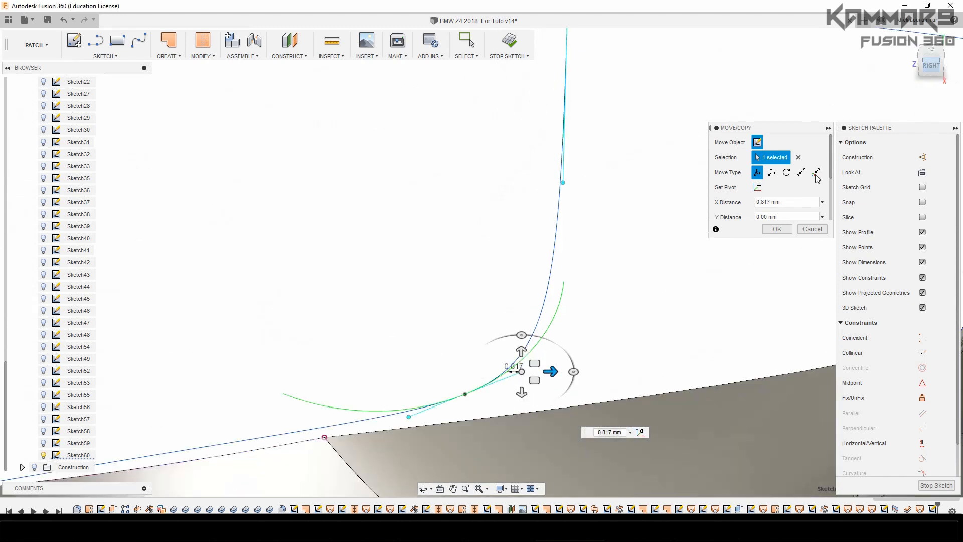
{"action": "scroll", "coordinate": [360, 286], "scroll_direction": "up", "scroll_amount": 3}
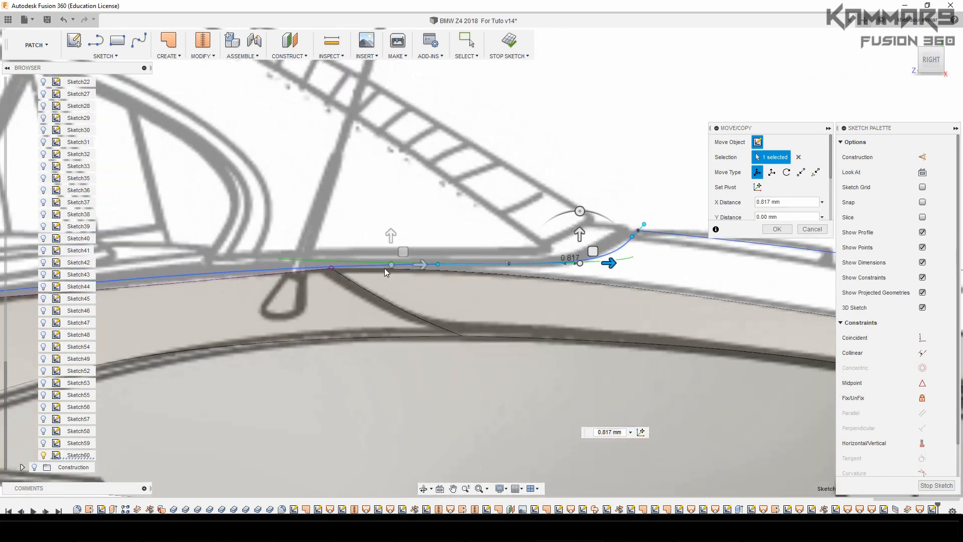
{"action": "scroll", "coordinate": [384, 268], "scroll_direction": "down", "scroll_amount": 3}
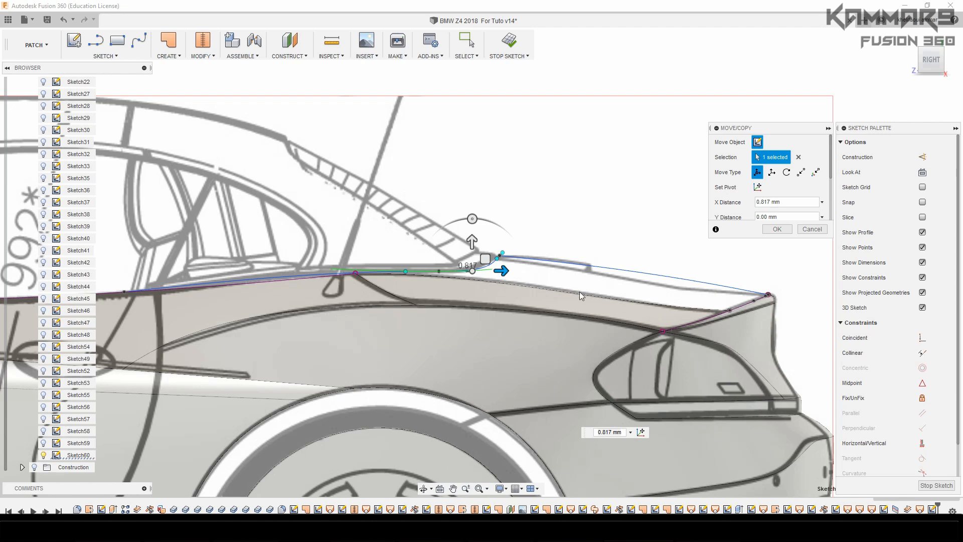
{"action": "scroll", "coordinate": [347, 284], "scroll_direction": "up", "scroll_amount": 4}
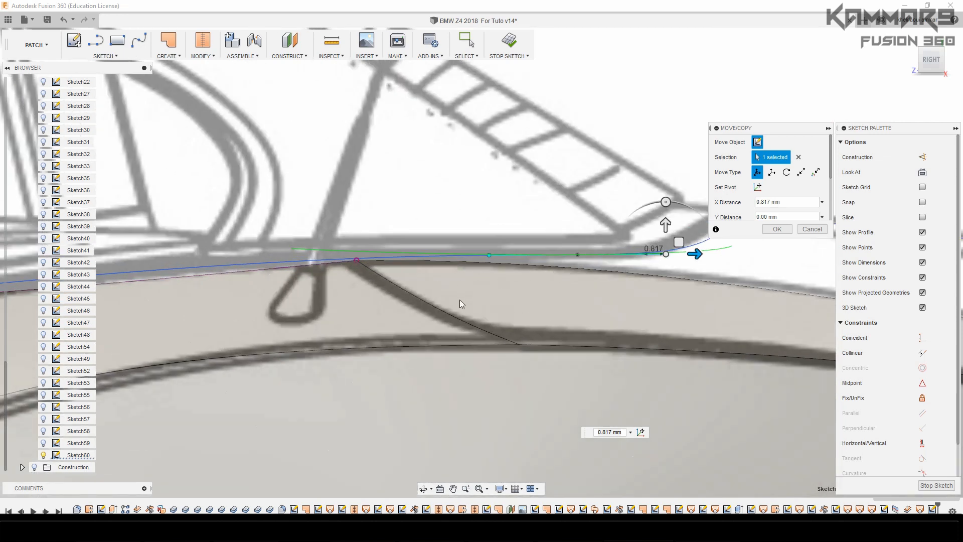
{"action": "scroll", "coordinate": [442, 301], "scroll_direction": "down", "scroll_amount": 5}
{"action": "scroll", "coordinate": [423, 258], "scroll_direction": "up", "scroll_amount": 3}
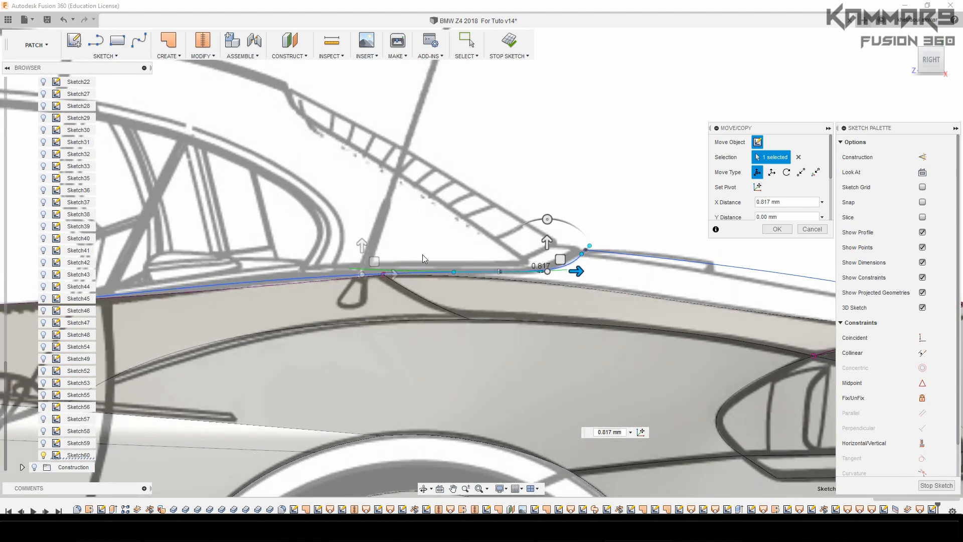
{"action": "scroll", "coordinate": [423, 254], "scroll_direction": "down", "scroll_amount": 5}
{"action": "scroll", "coordinate": [290, 254], "scroll_direction": "up", "scroll_amount": 6}
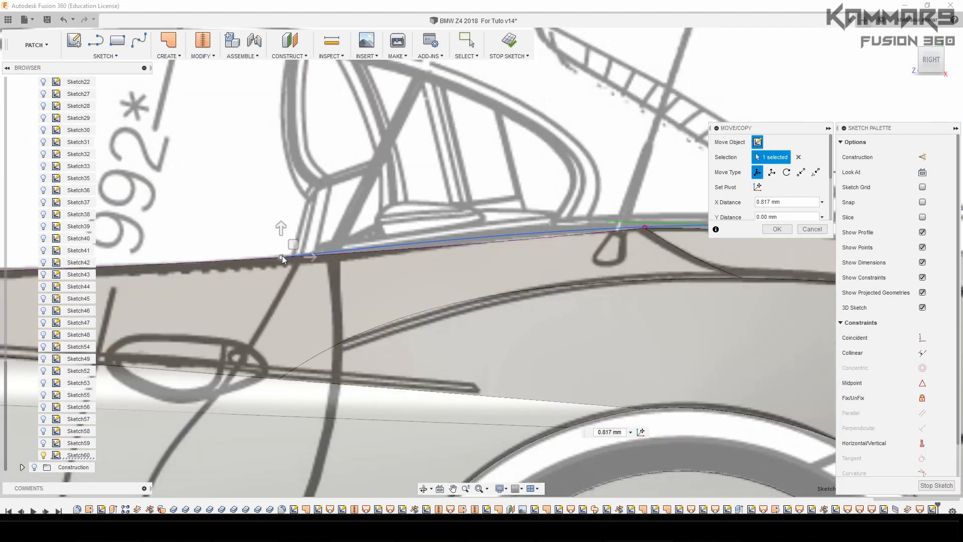
Step: Move the rear tangent handle of the spline's front endpoint on the side body -0.283 mm in Y
{"action": "left_click", "coordinate": [282, 255]}
{"action": "left_click", "coordinate": [443, 239]}
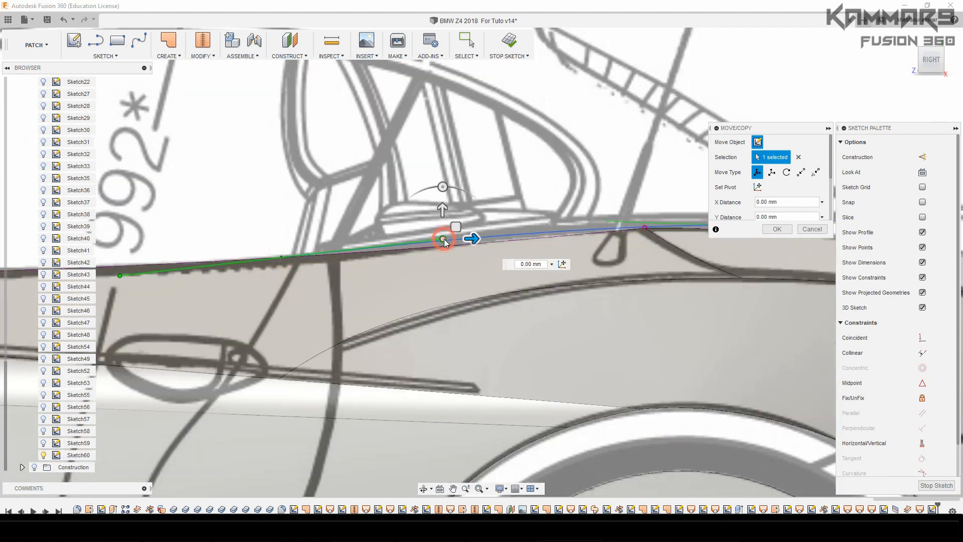
{"action": "left_click_drag", "start_coordinate": [442, 207], "coordinate": [444, 211]}
{"action": "scroll", "coordinate": [339, 245], "scroll_direction": "down", "scroll_amount": 4}
{"action": "scroll", "coordinate": [585, 227], "scroll_direction": "up", "scroll_amount": 2}
{"action": "scroll", "coordinate": [585, 226], "scroll_direction": "up", "scroll_amount": 3}
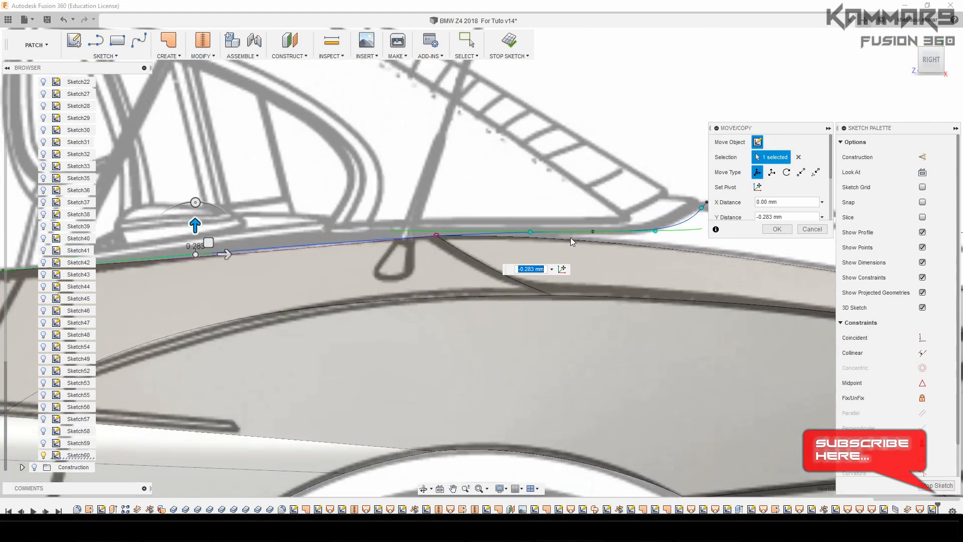
{"action": "left_click", "coordinate": [933, 44]}
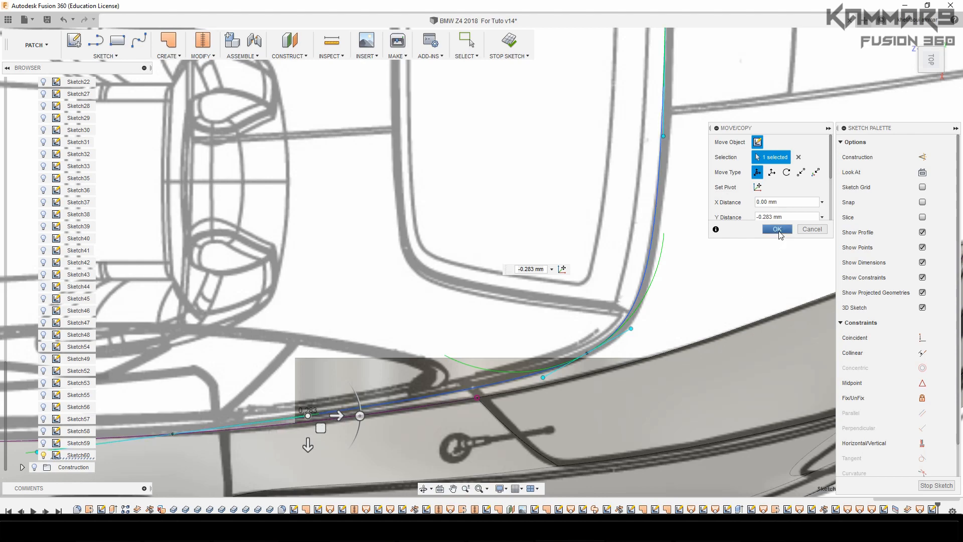
{"action": "left_click", "coordinate": [777, 230]}
Step: Draw a four-point spline along the side body's upper edge, from the rear panel's front corner to the boundary spline's front endpoint
{"action": "scroll", "coordinate": [685, 187], "scroll_direction": "down", "scroll_amount": 5}
{"action": "scroll", "coordinate": [685, 187], "scroll_direction": "down", "scroll_amount": 1}
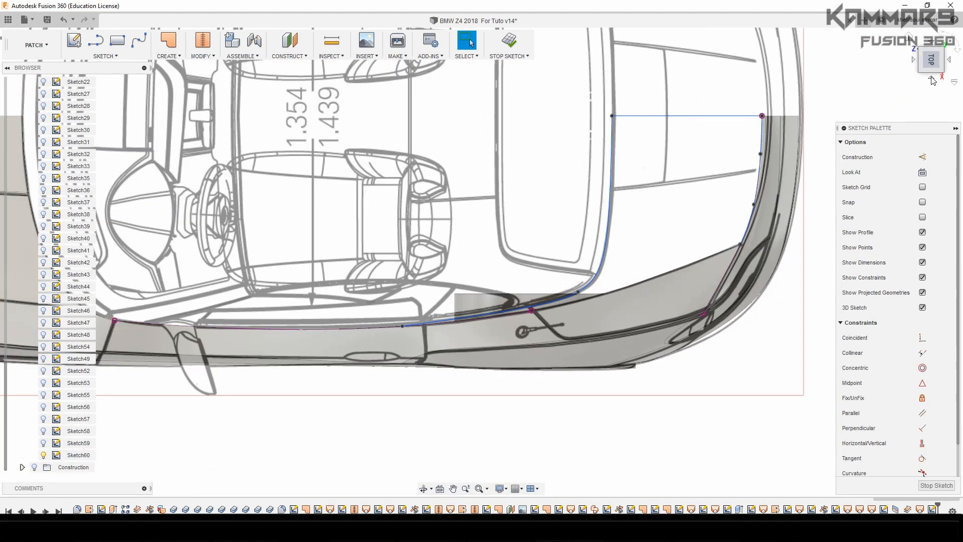
{"action": "left_click", "coordinate": [942, 71]}
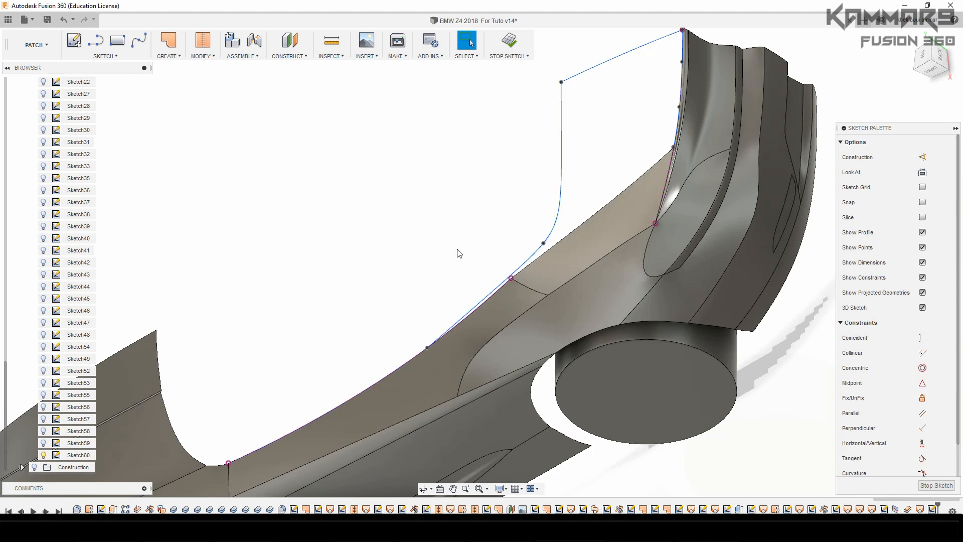
{"action": "scroll", "coordinate": [513, 288], "scroll_direction": "up", "scroll_amount": 2}
{"action": "scroll", "coordinate": [504, 288], "scroll_direction": "up", "scroll_amount": 3}
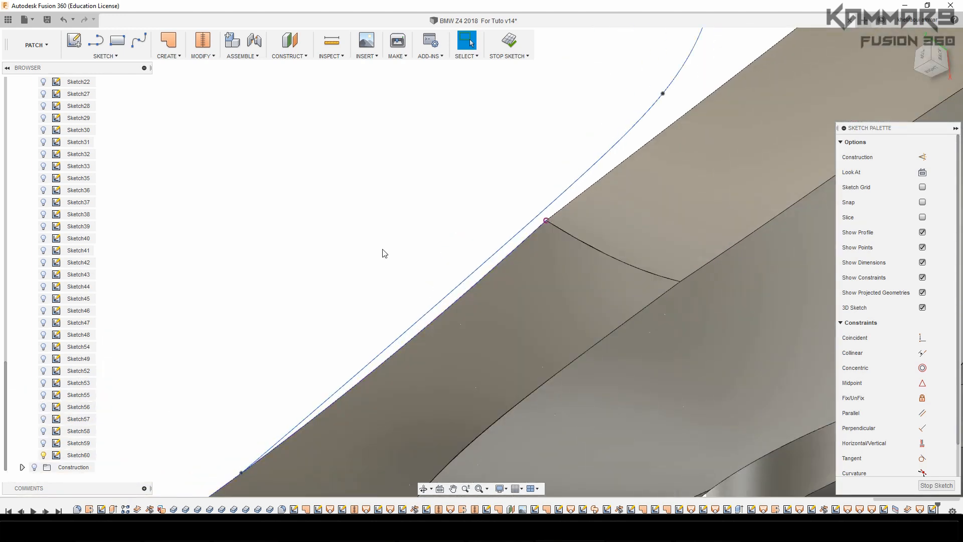
{"action": "left_click", "coordinate": [139, 40]}
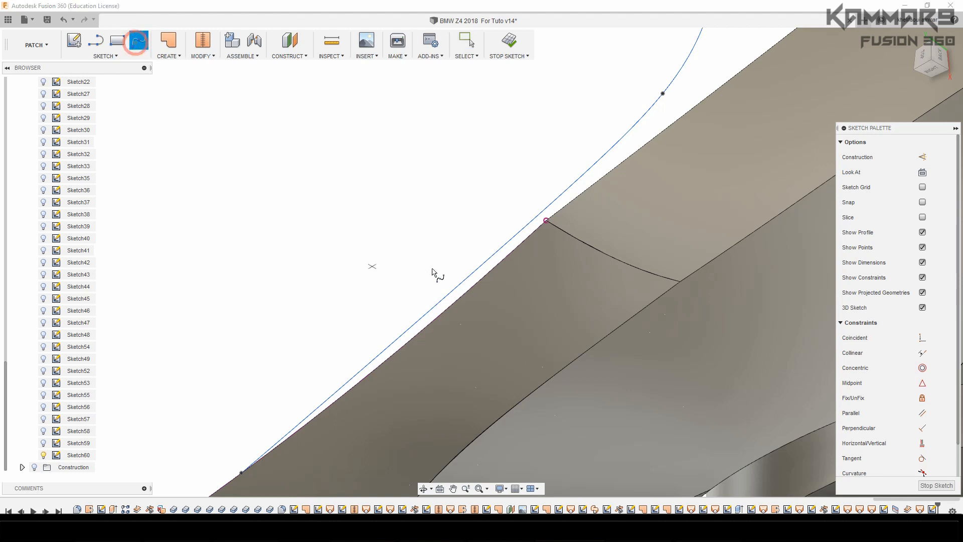
{"action": "left_click", "coordinate": [546, 221]}
{"action": "scroll", "coordinate": [480, 287], "scroll_direction": "down", "scroll_amount": 2}
{"action": "scroll", "coordinate": [401, 352], "scroll_direction": "up", "scroll_amount": 1}
{"action": "scroll", "coordinate": [489, 276], "scroll_direction": "up", "scroll_amount": 1}
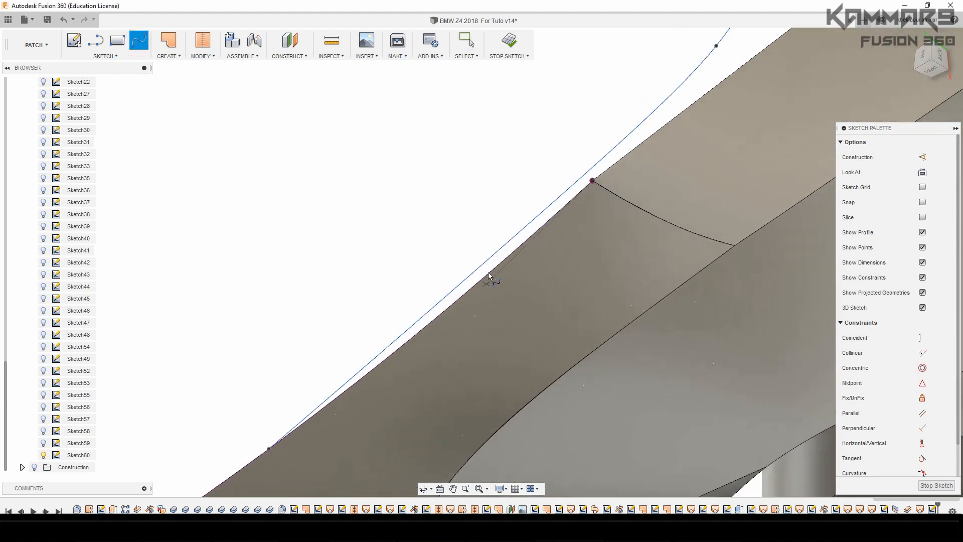
{"action": "left_click", "coordinate": [508, 256]}
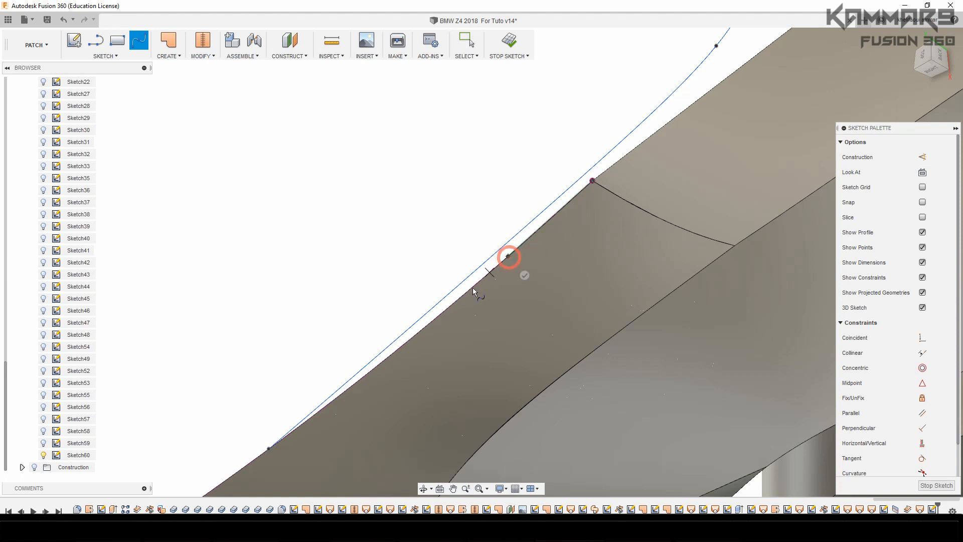
{"action": "left_click", "coordinate": [384, 361]}
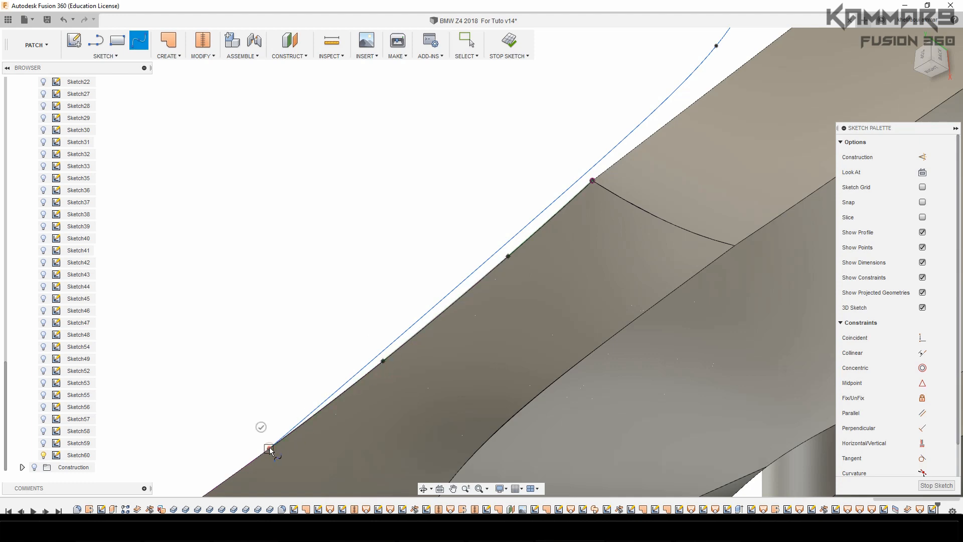
{"action": "left_click", "coordinate": [261, 427]}
Step: Leave the spline command and inspect the trunk lid's boundary curves from the front and rear of the car
{"action": "scroll", "coordinate": [331, 242], "scroll_direction": "down", "scroll_amount": 3}
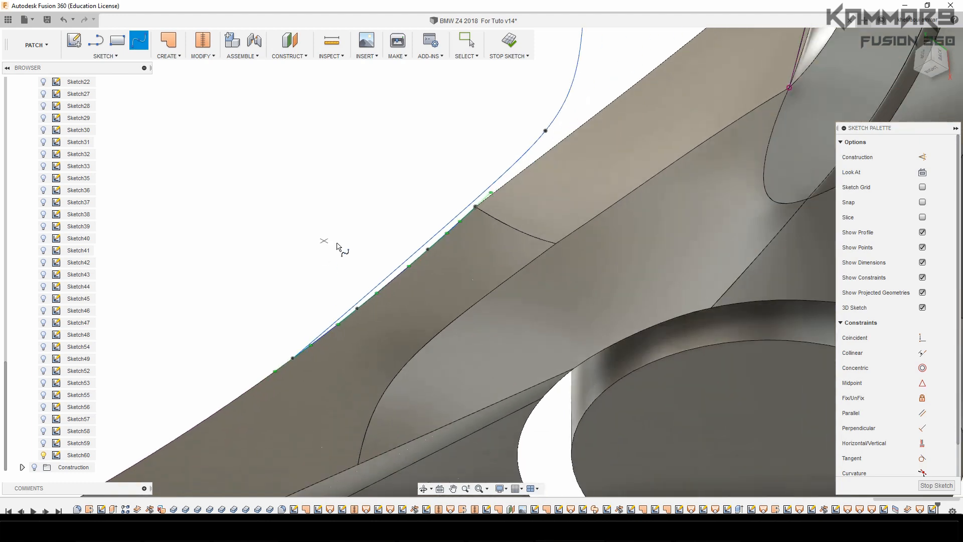
{"action": "scroll", "coordinate": [337, 246], "scroll_direction": "down", "scroll_amount": 2}
{"action": "left_click", "coordinate": [910, 38]}
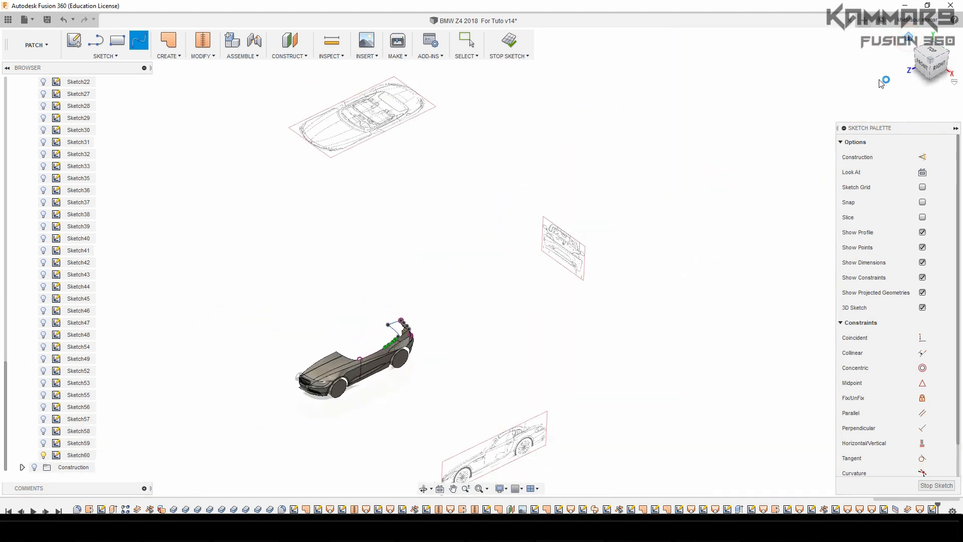
{"action": "scroll", "coordinate": [429, 371], "scroll_direction": "up", "scroll_amount": 5}
{"action": "key", "text": "Escape"}
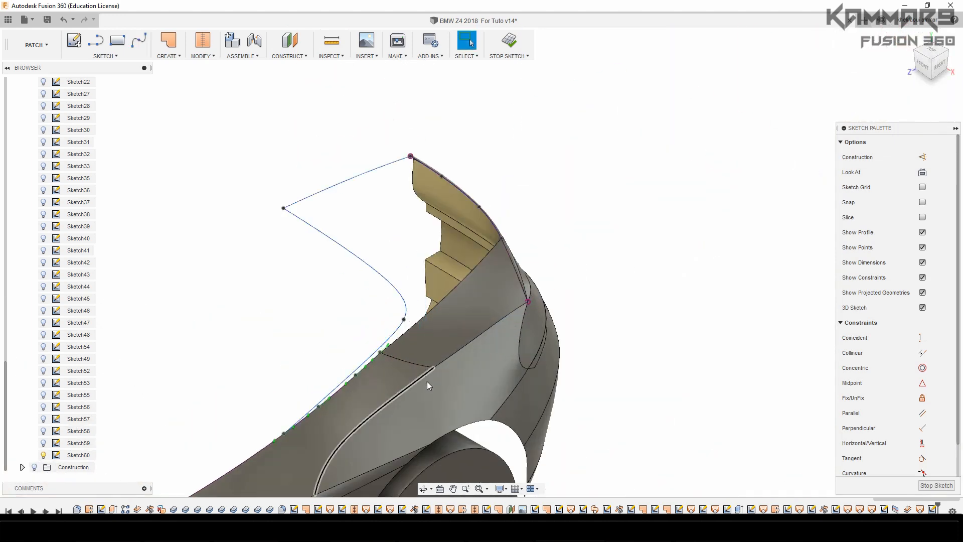
{"action": "middle_click_drag", "start_coordinate": [424, 342], "coordinate": [517, 288]}
{"action": "mouse_move", "coordinate": [510, 324]}
{"action": "middle_mouse_down", "text": "shift"}
{"action": "mouse_move", "coordinate": [501, 335]}
{"action": "mouse_move", "coordinate": [445, 329]}
{"action": "mouse_move", "coordinate": [471, 345]}
{"action": "mouse_move", "coordinate": [415, 329]}
{"action": "mouse_move", "coordinate": [471, 343]}
{"action": "mouse_move", "coordinate": [576, 313]}
{"action": "mouse_move", "coordinate": [559, 275]}
{"action": "mouse_move", "coordinate": [480, 342]}
{"action": "mouse_move", "coordinate": [546, 321]}
{"action": "middle_mouse_up", "text": "shift"}
{"action": "scroll", "coordinate": [557, 331], "scroll_direction": "up", "scroll_amount": 3}
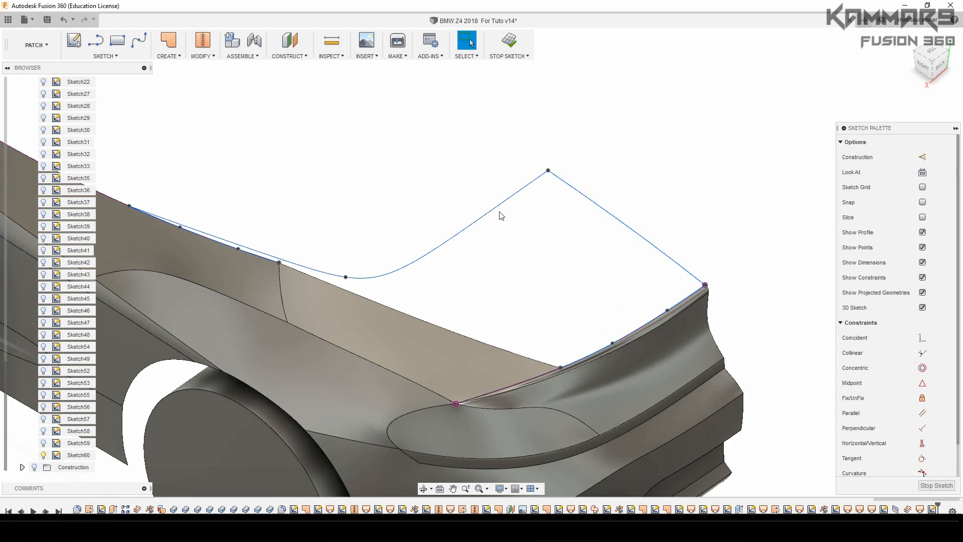
Step: Move the shared point of the centreline curve and soft-top base spline -0.166 mm in X and 0.041 mm in Y
{"action": "left_click", "coordinate": [923, 64]}
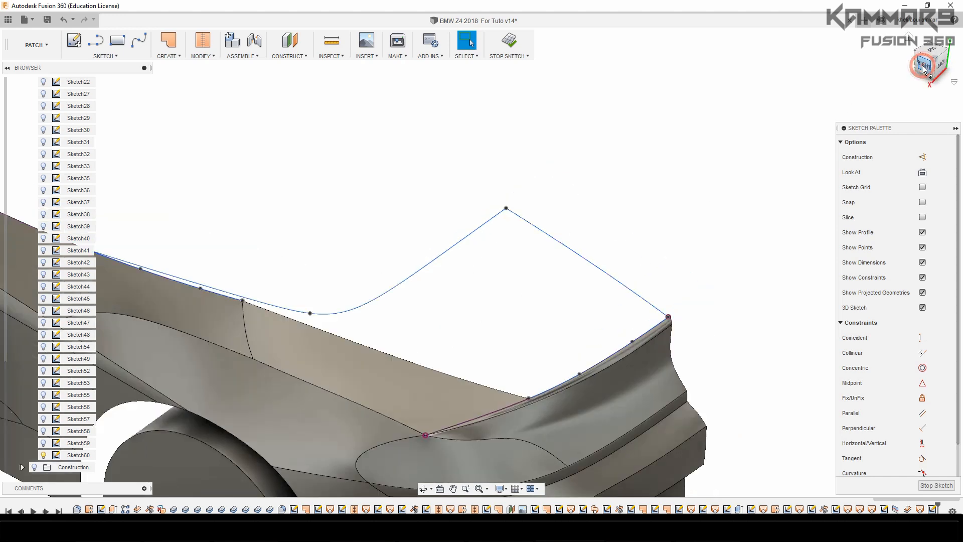
{"action": "scroll", "coordinate": [444, 392], "scroll_direction": "up", "scroll_amount": 10}
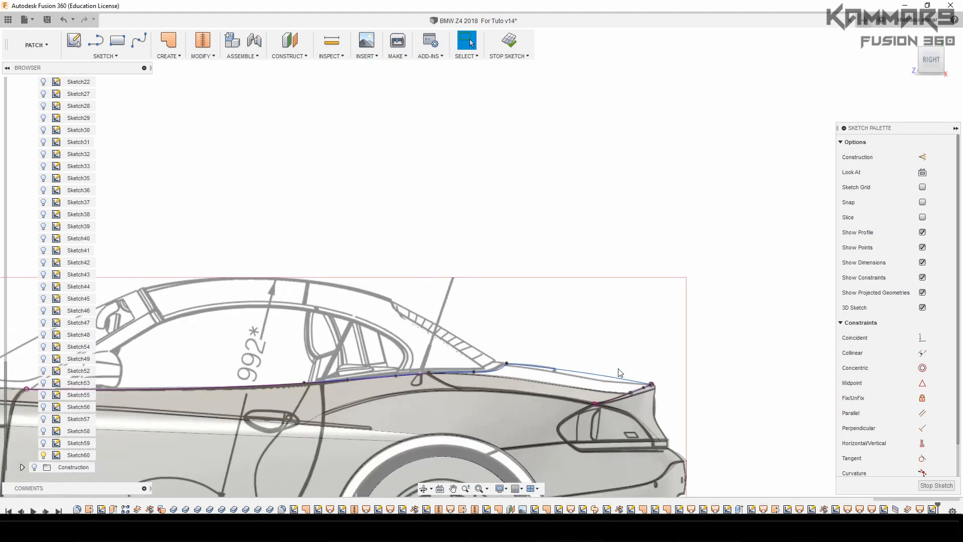
{"action": "left_click", "coordinate": [552, 349]}
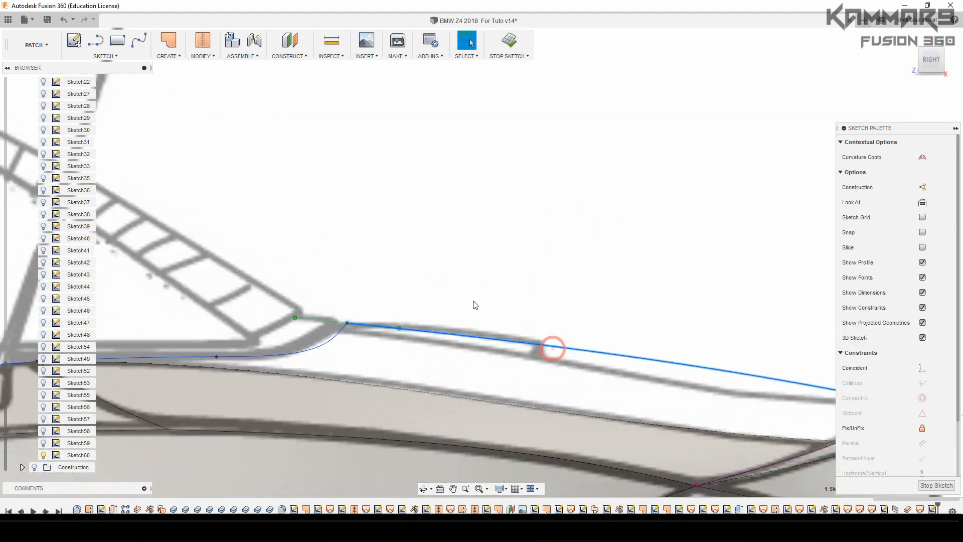
{"action": "scroll", "coordinate": [474, 303], "scroll_direction": "down", "scroll_amount": 3}
{"action": "scroll", "coordinate": [545, 341], "scroll_direction": "down", "scroll_amount": 3}
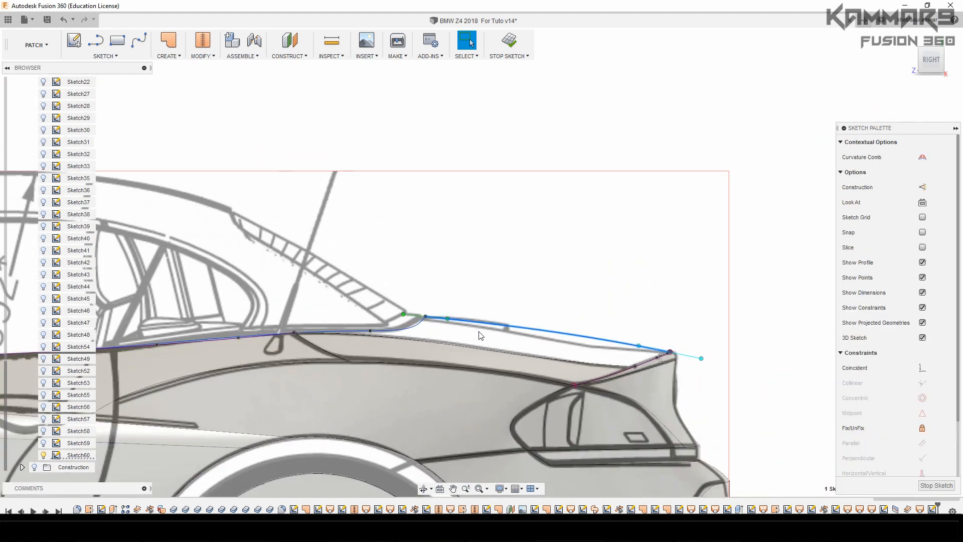
{"action": "scroll", "coordinate": [408, 330], "scroll_direction": "up", "scroll_amount": 5}
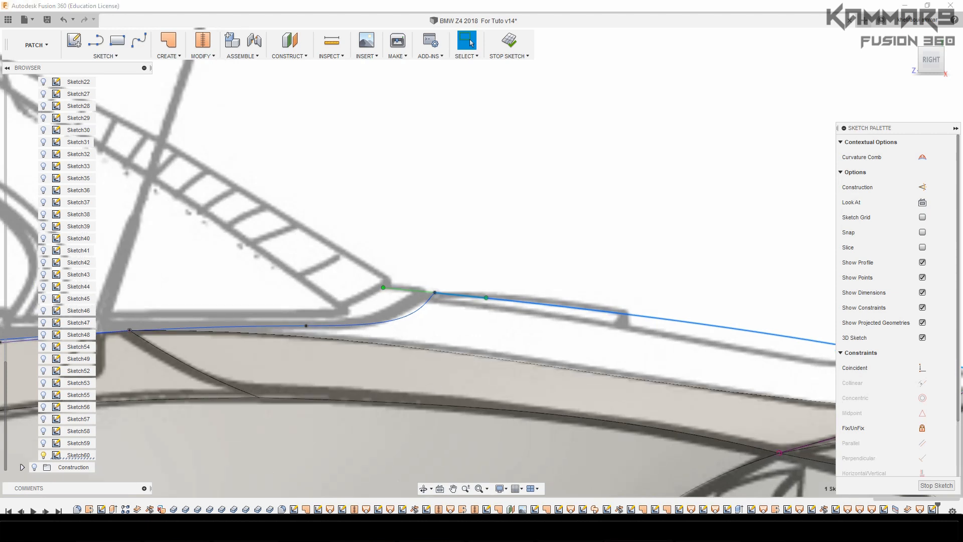
{"action": "left_click", "coordinate": [477, 323]}
{"action": "scroll", "coordinate": [413, 320], "scroll_direction": "up", "scroll_amount": 2}
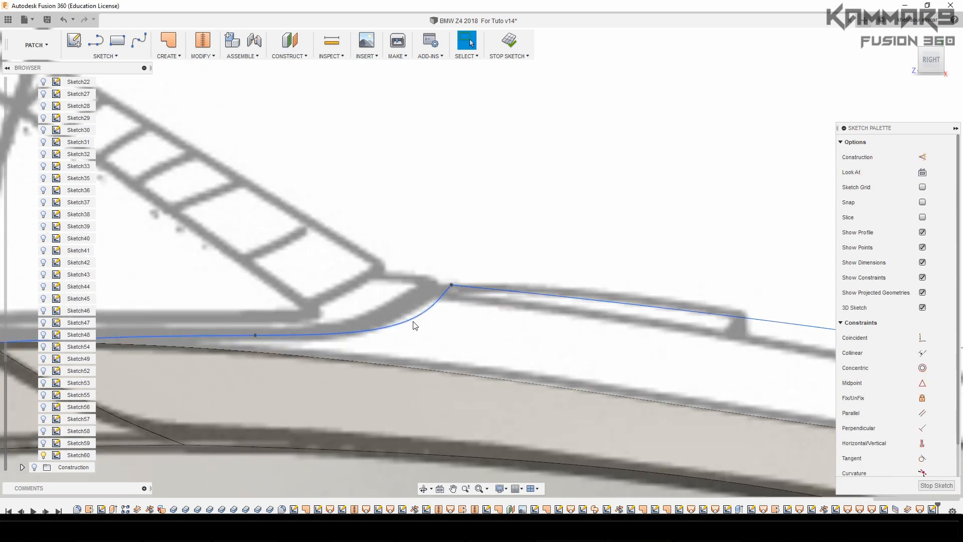
{"action": "left_click", "coordinate": [454, 289]}
{"action": "key", "text": "m"}
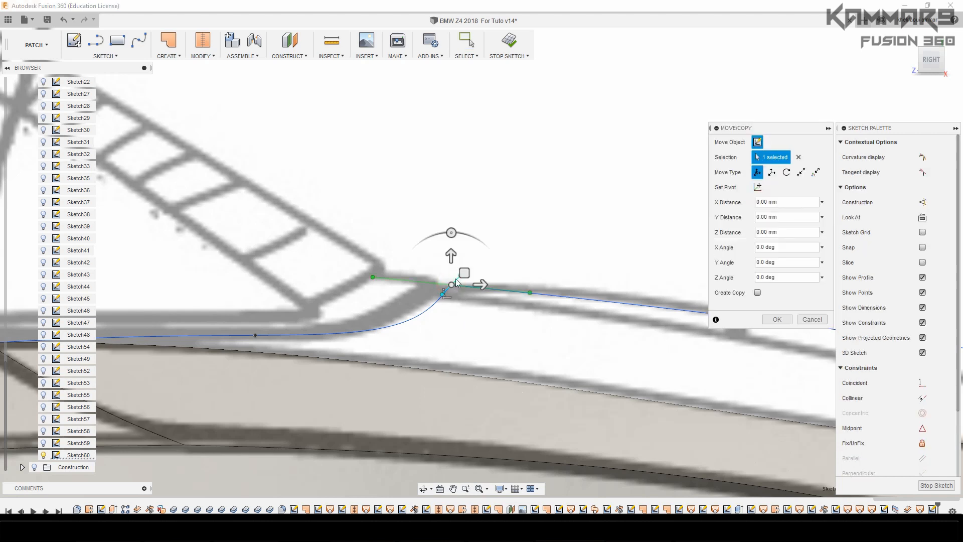
{"action": "left_click_drag", "start_coordinate": [459, 270], "coordinate": [458, 271]}
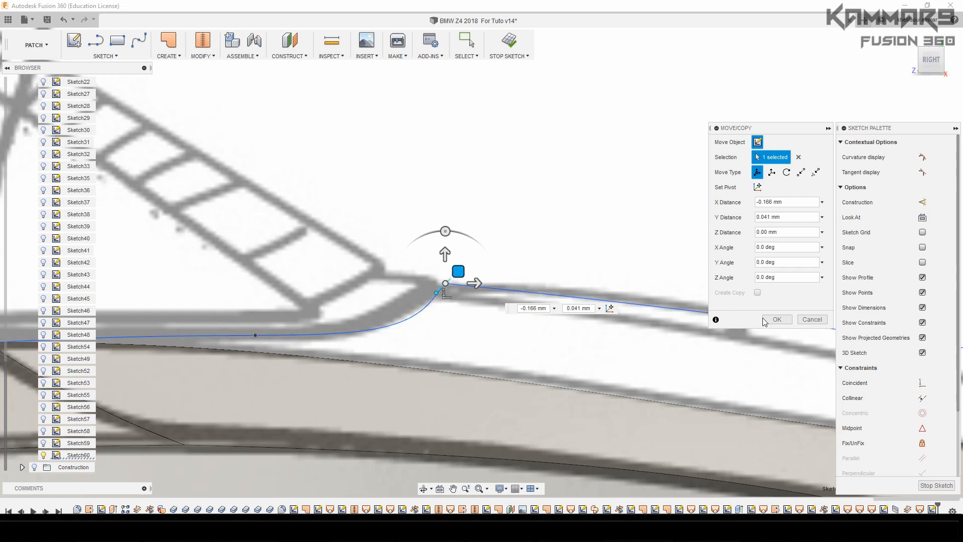
{"action": "key", "text": "Return"}
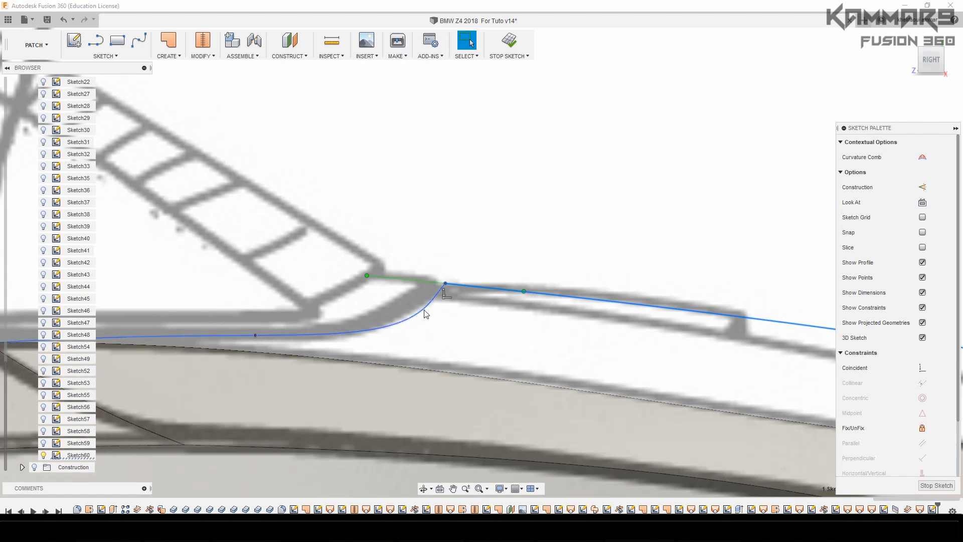
Step: Move the tangent handle at the soft-top base spline's centreline endpoint 0.152 mm in Y, checking the curve against the top blueprint
{"action": "key", "text": "m"}
{"action": "left_click_drag", "start_coordinate": [437, 273], "coordinate": [437, 259]}
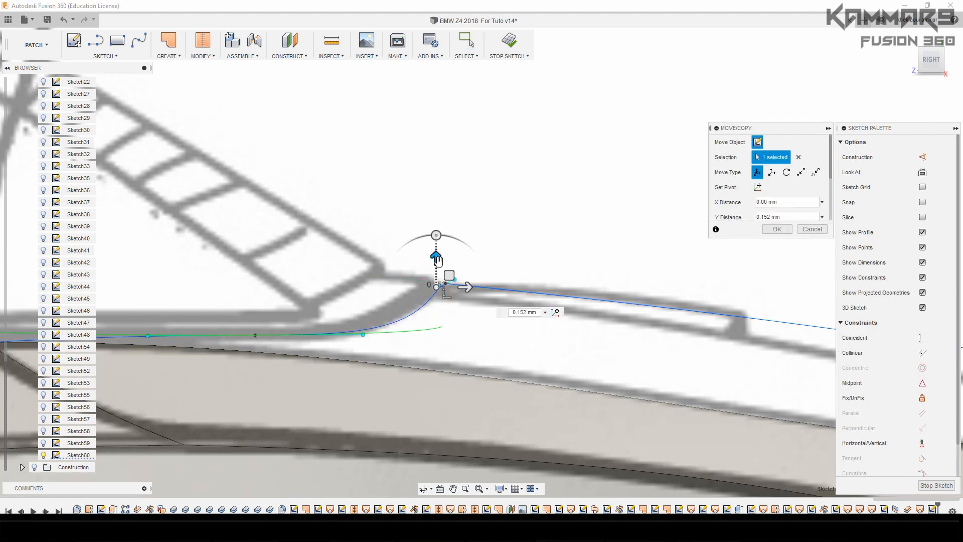
{"action": "left_click", "coordinate": [932, 40]}
{"action": "scroll", "coordinate": [499, 374], "scroll_direction": "down", "scroll_amount": 5}
{"action": "scroll", "coordinate": [490, 215], "scroll_direction": "up", "scroll_amount": 6}
{"action": "scroll", "coordinate": [445, 277], "scroll_direction": "down", "scroll_amount": 2}
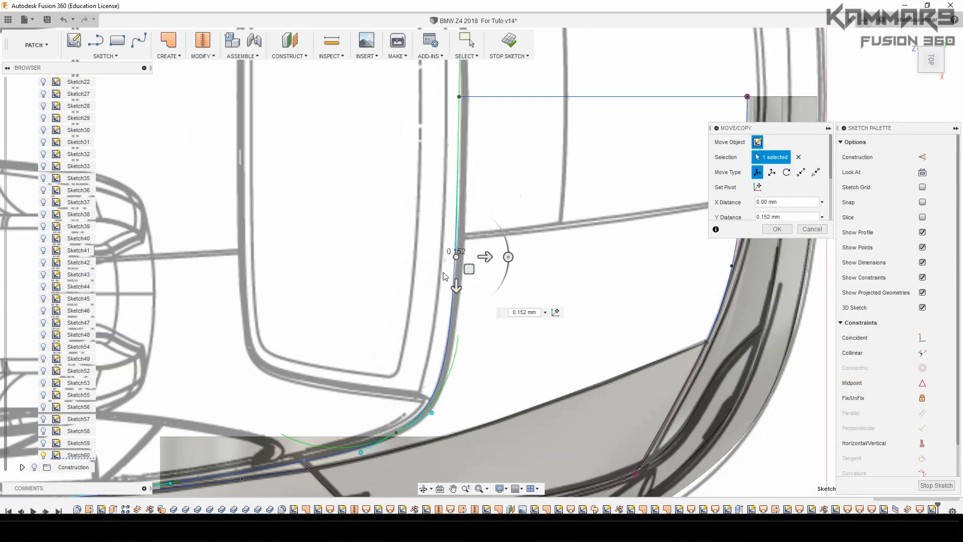
{"action": "scroll", "coordinate": [411, 422], "scroll_direction": "up", "scroll_amount": 3}
{"action": "key", "text": "Return"}
Step: Raise the rear tangent handle of the soft-top base spline's corner point slightly to follow the side blueprint
{"action": "left_click", "coordinate": [443, 404]}
{"action": "key", "text": "m"}
{"action": "left_click", "coordinate": [931, 79]}
{"action": "scroll", "coordinate": [443, 308], "scroll_direction": "up", "scroll_amount": 4}
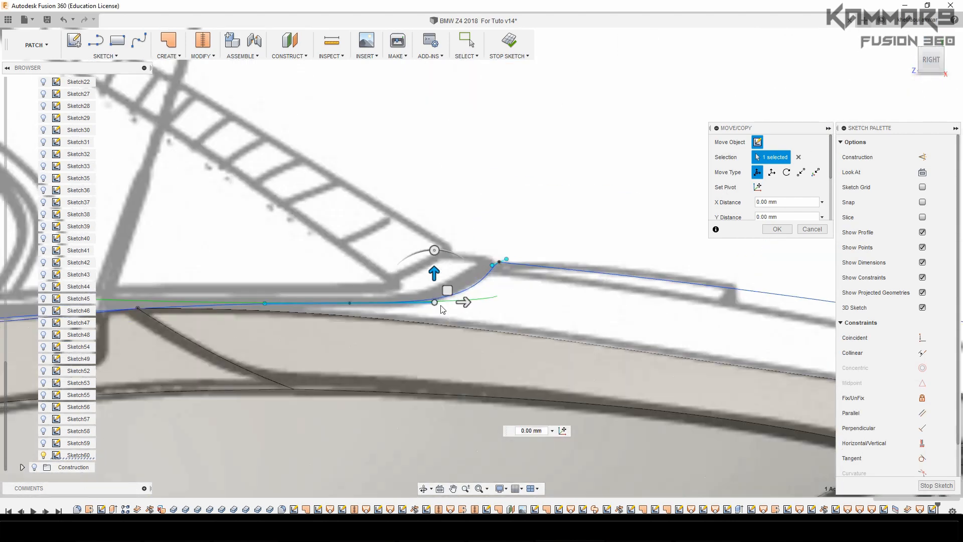
{"action": "scroll", "coordinate": [441, 307], "scroll_direction": "up", "scroll_amount": 2}
{"action": "left_click_drag", "start_coordinate": [432, 272], "coordinate": [432, 269]}
{"action": "left_click", "coordinate": [777, 230]}
Step: Examine the trunk lid's boundary curves against the side and rear blueprints and in an angled view
{"action": "scroll", "coordinate": [570, 256], "scroll_direction": "down", "scroll_amount": 5}
{"action": "scroll", "coordinate": [380, 269], "scroll_direction": "up", "scroll_amount": 6}
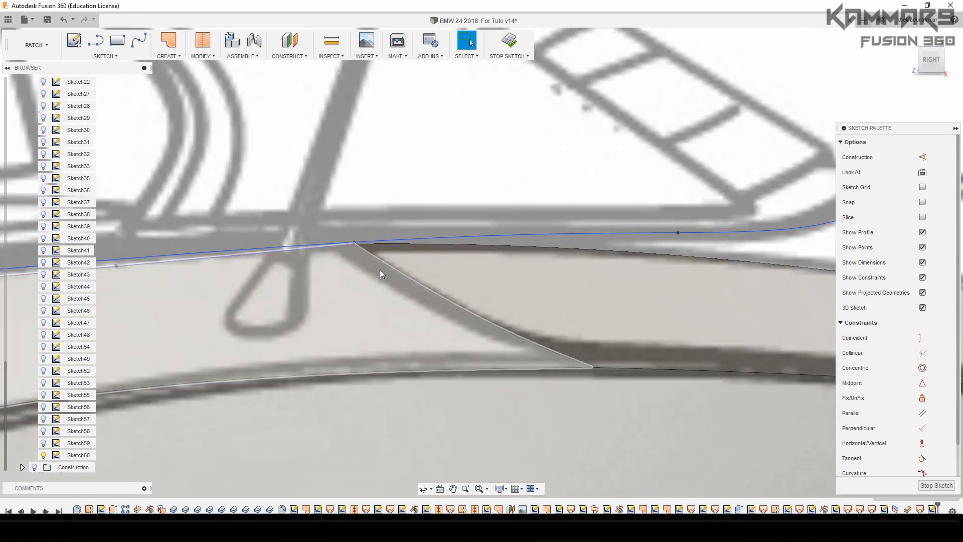
{"action": "scroll", "coordinate": [354, 263], "scroll_direction": "up", "scroll_amount": 1}
{"action": "scroll", "coordinate": [408, 264], "scroll_direction": "down", "scroll_amount": 6}
{"action": "left_click", "coordinate": [944, 48]}
{"action": "left_click", "coordinate": [565, 190]}
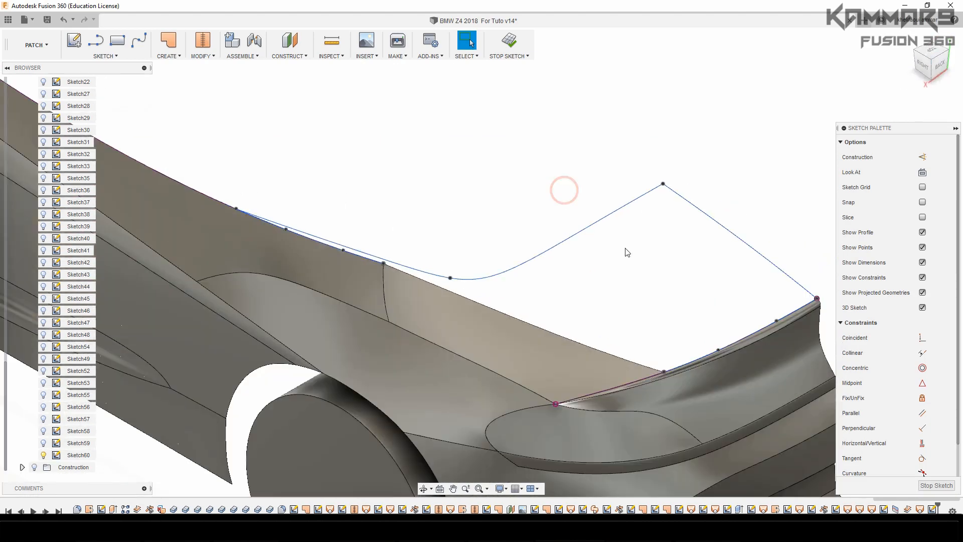
{"action": "middle_click_drag", "start_coordinate": [625, 249], "coordinate": [544, 236]}
{"action": "left_click", "coordinate": [938, 67]}
{"action": "scroll", "coordinate": [475, 246], "scroll_direction": "up", "scroll_amount": 4}
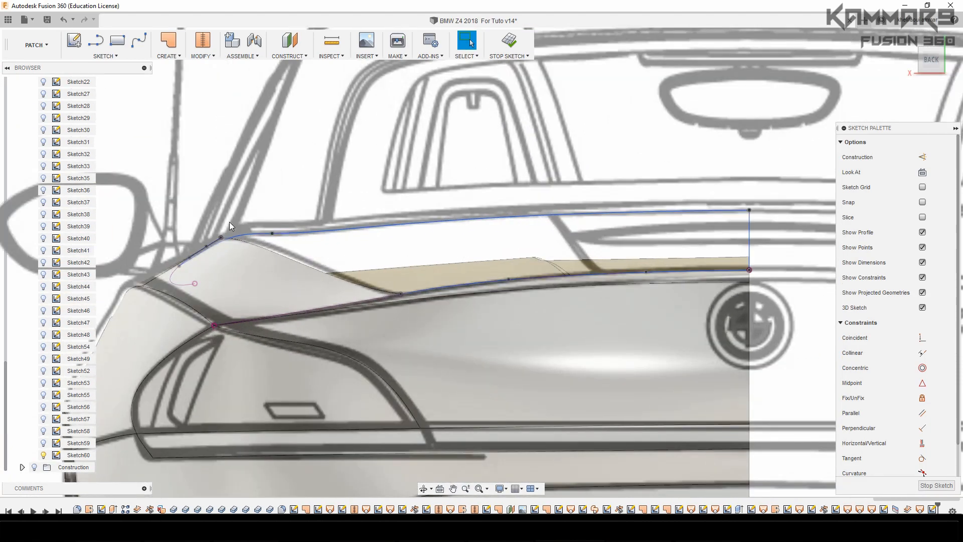
{"action": "scroll", "coordinate": [534, 324], "scroll_direction": "down", "scroll_amount": 5}
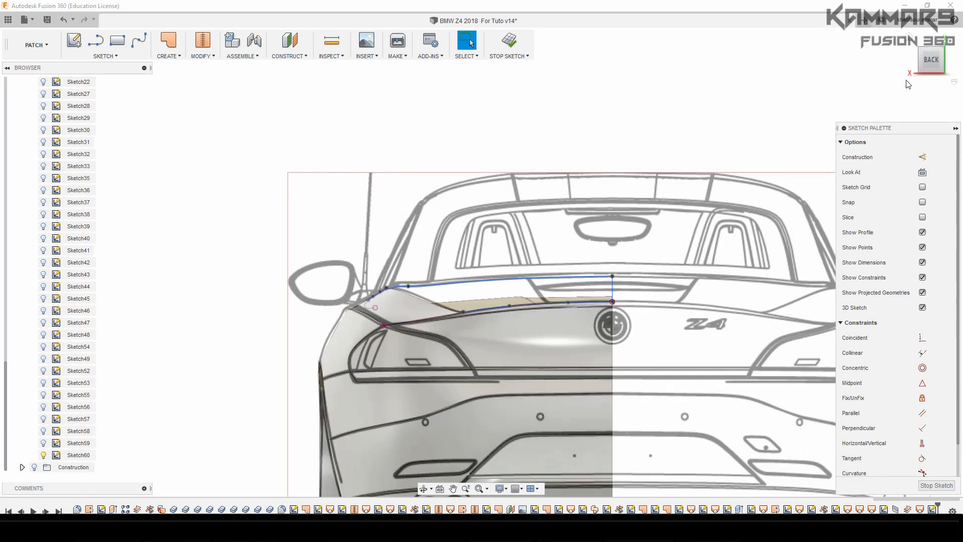
{"action": "left_click", "coordinate": [920, 48]}
Step: Patch the trunk lid as a new body from its four boundary splines and the side body's upper edge, with chaining disabled
{"action": "left_click", "coordinate": [173, 46]}
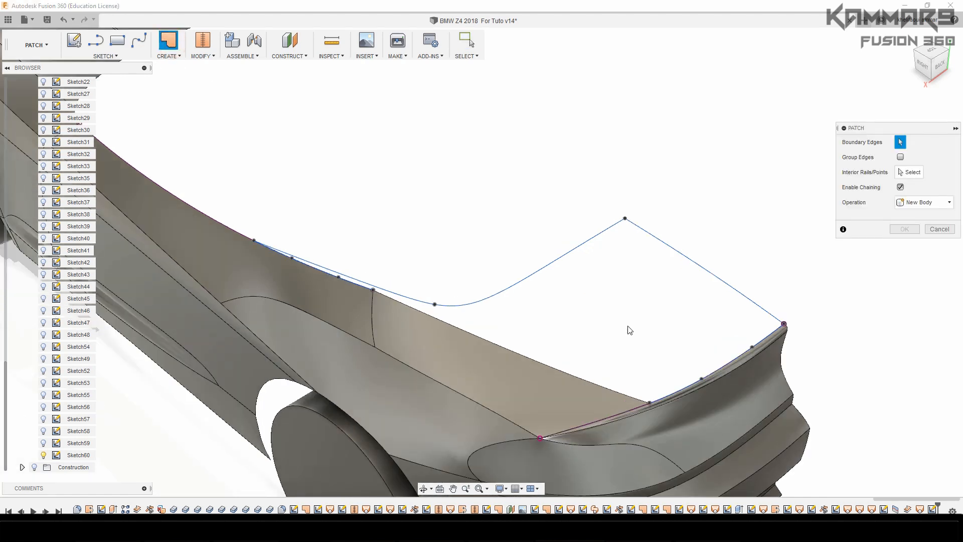
{"action": "middle_click_drag", "start_coordinate": [630, 330], "coordinate": [632, 307]}
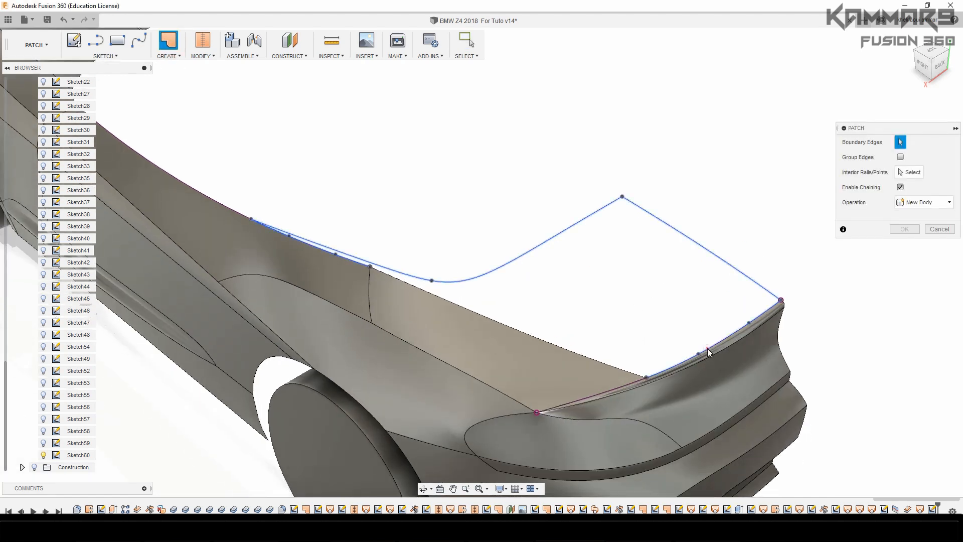
{"action": "left_click", "coordinate": [707, 349]}
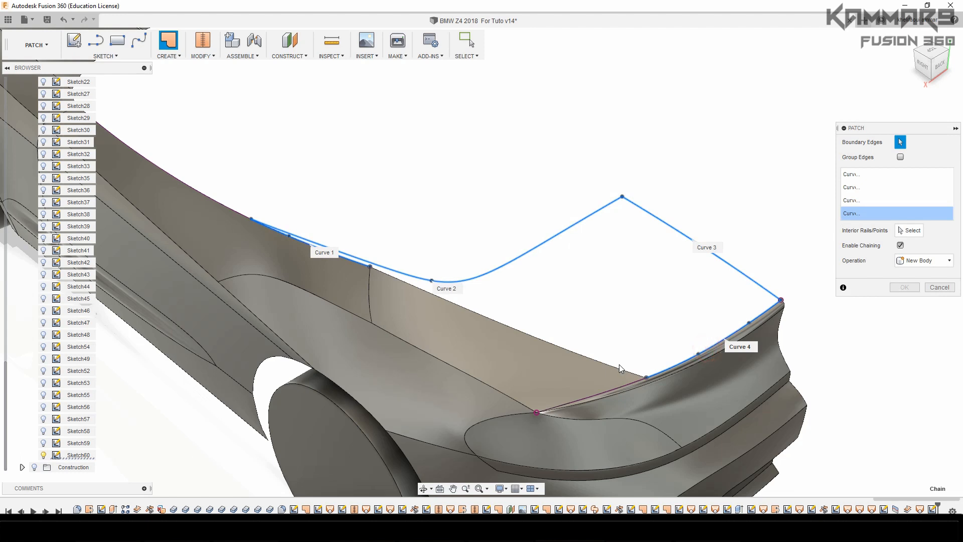
{"action": "left_click", "coordinate": [900, 246]}
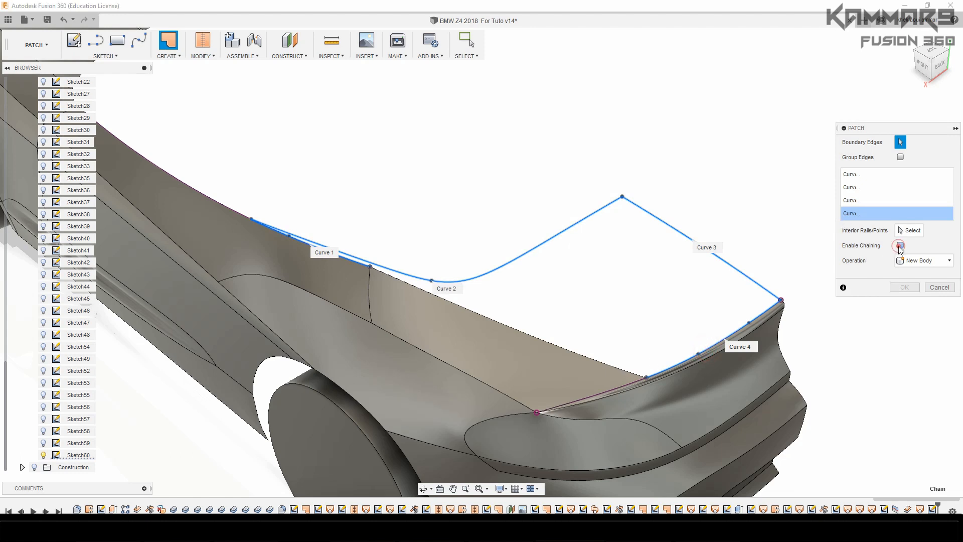
{"action": "left_click", "coordinate": [630, 372]}
{"action": "scroll", "coordinate": [382, 271], "scroll_direction": "up", "scroll_amount": 5}
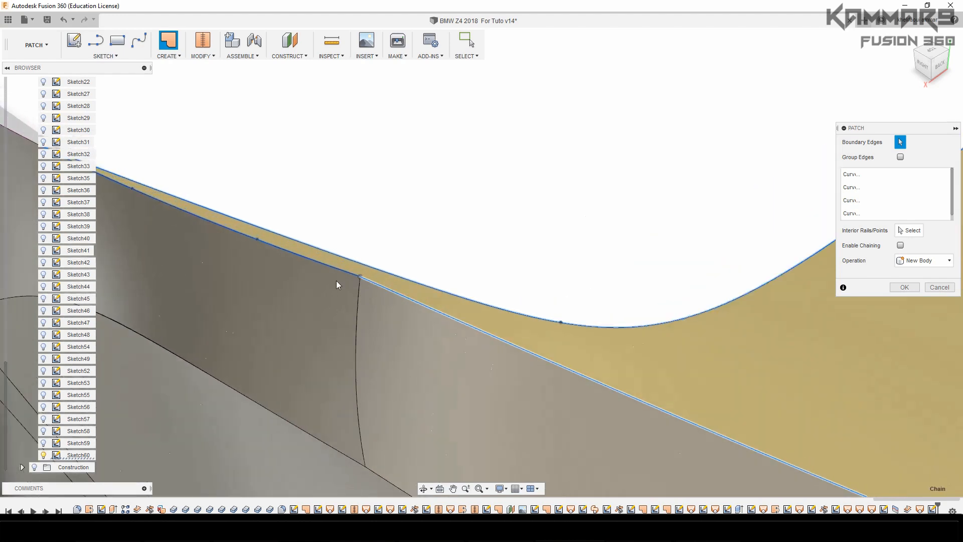
{"action": "scroll", "coordinate": [458, 234], "scroll_direction": "down", "scroll_amount": 5}
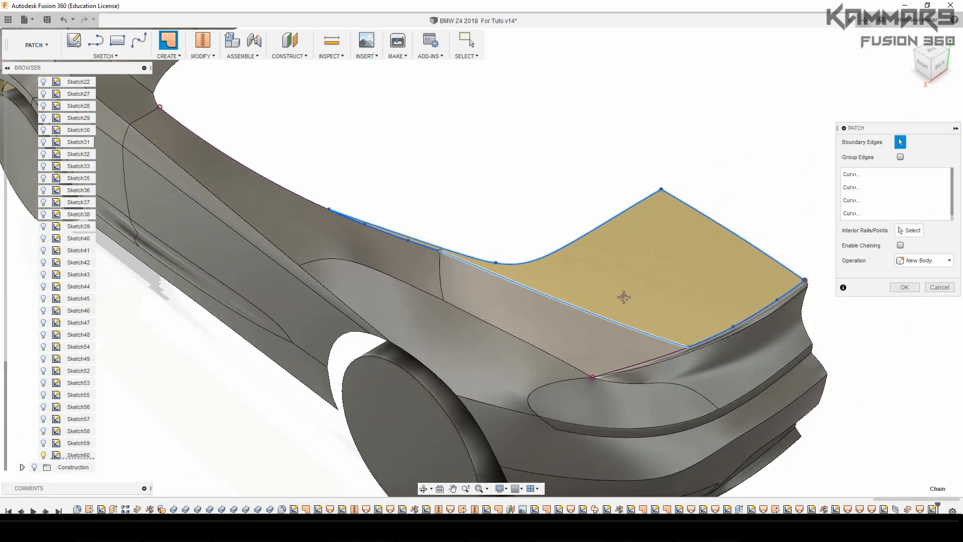
{"action": "middle_click_drag", "start_coordinate": [624, 297], "coordinate": [563, 323]}
{"action": "left_click", "coordinate": [904, 287]}
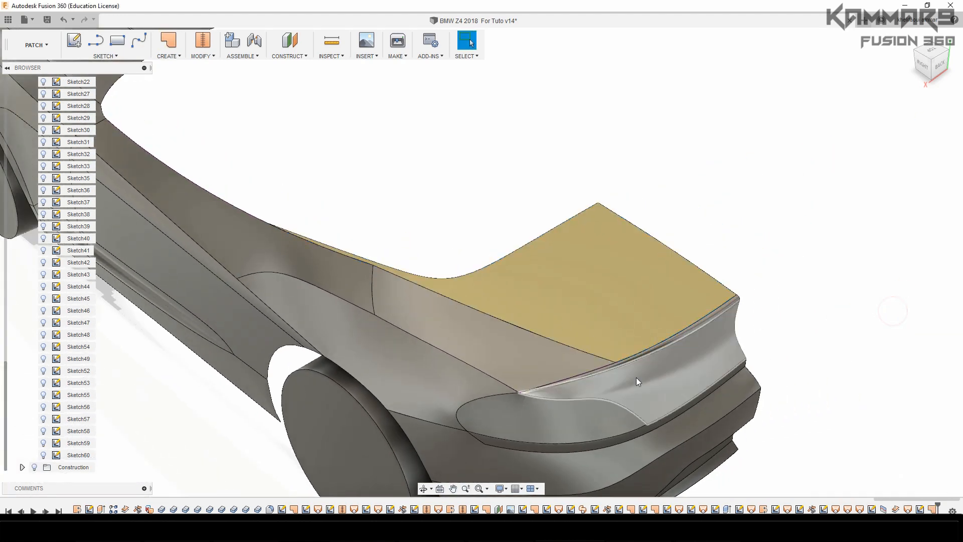
Step: Save the design as a new version with the description "User Saved"
{"action": "mouse_move", "coordinate": [636, 381]}
{"action": "middle_mouse_down", "text": "shift"}
{"action": "mouse_move", "coordinate": [558, 363]}
{"action": "mouse_move", "coordinate": [525, 277]}
{"action": "mouse_move", "coordinate": [557, 366]}
{"action": "mouse_move", "coordinate": [594, 341]}
{"action": "mouse_move", "coordinate": [602, 316]}
{"action": "mouse_move", "coordinate": [537, 258]}
{"action": "mouse_move", "coordinate": [519, 323]}
{"action": "mouse_move", "coordinate": [554, 369]}
{"action": "mouse_move", "coordinate": [583, 297]}
{"action": "mouse_move", "coordinate": [559, 245]}
{"action": "middle_mouse_up", "text": "shift"}
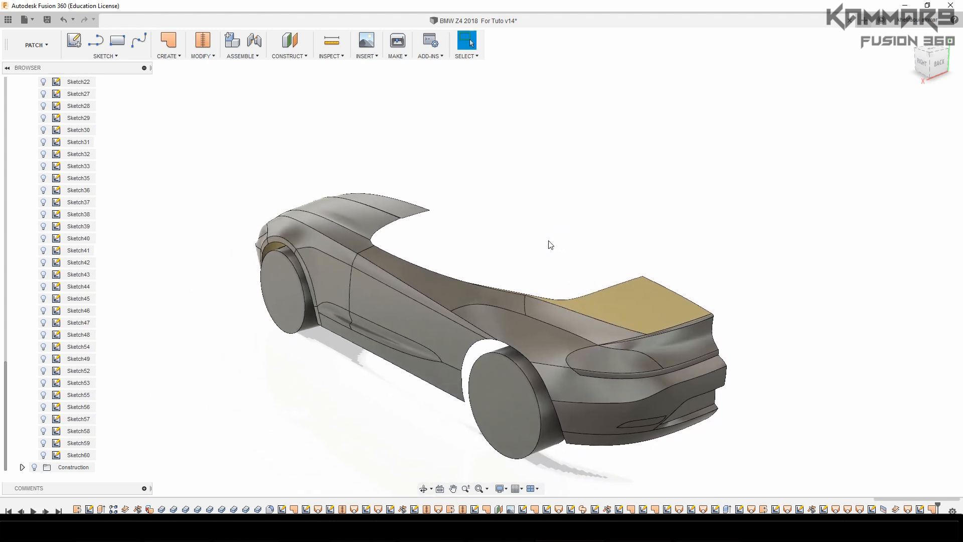
{"action": "left_click", "coordinate": [48, 20]}
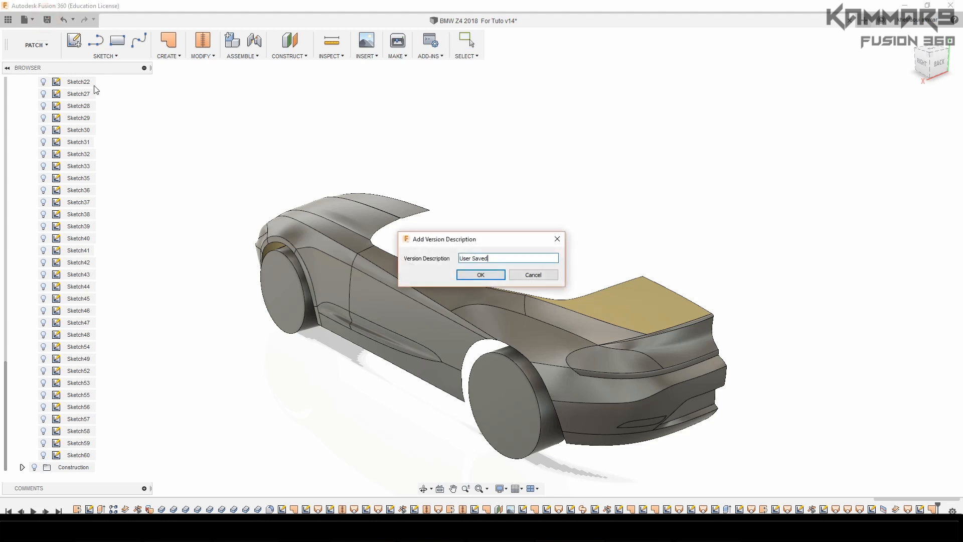
{"action": "left_click", "coordinate": [481, 275]}
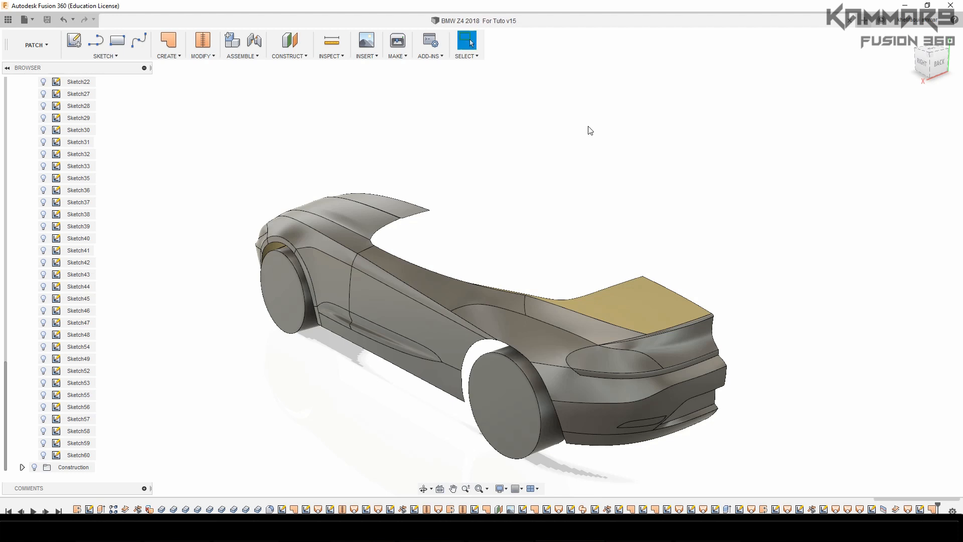
Step: Start a spline in a new sketch on the top plane, over the trunk lid's panel lines
{"action": "scroll", "coordinate": [438, 262], "scroll_direction": "down", "scroll_amount": 3}
{"action": "middle_click_drag", "start_coordinate": [605, 368], "coordinate": [530, 371]}
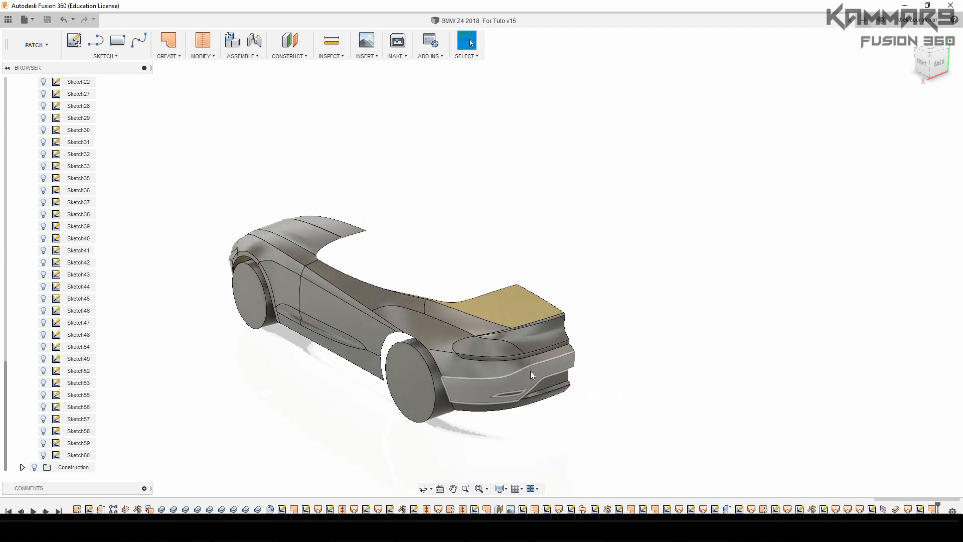
{"action": "left_click", "coordinate": [933, 52]}
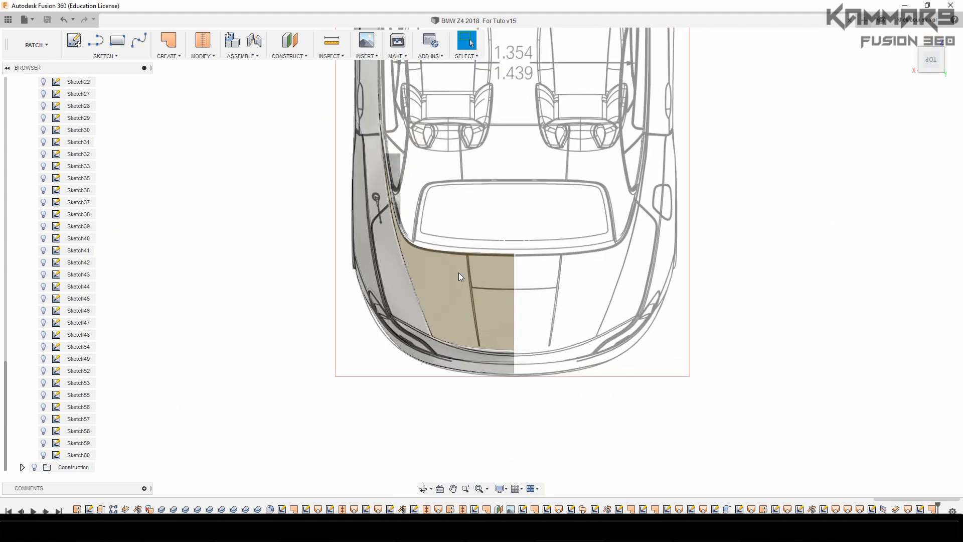
{"action": "scroll", "coordinate": [515, 324], "scroll_direction": "up", "scroll_amount": 2}
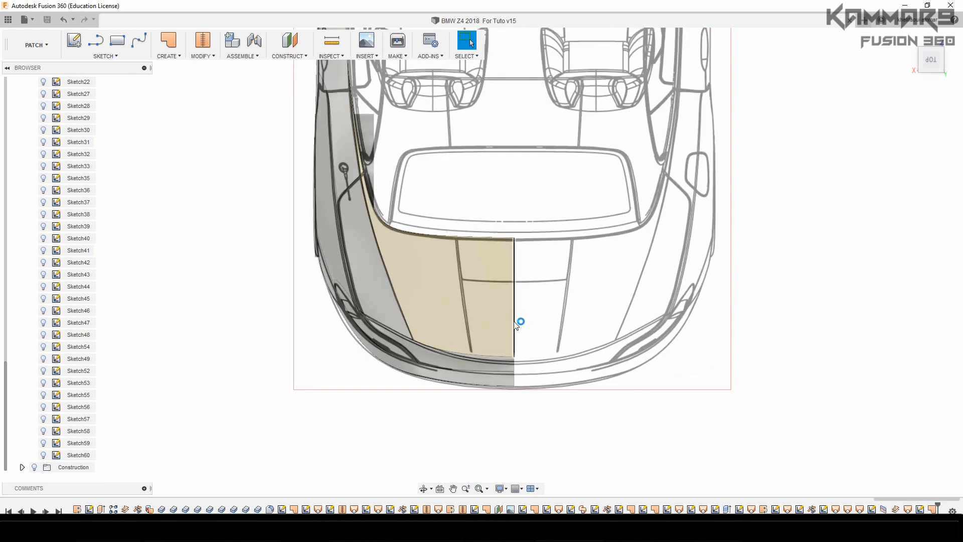
{"action": "scroll", "coordinate": [516, 324], "scroll_direction": "up", "scroll_amount": 1}
{"action": "scroll", "coordinate": [494, 296], "scroll_direction": "up", "scroll_amount": 5}
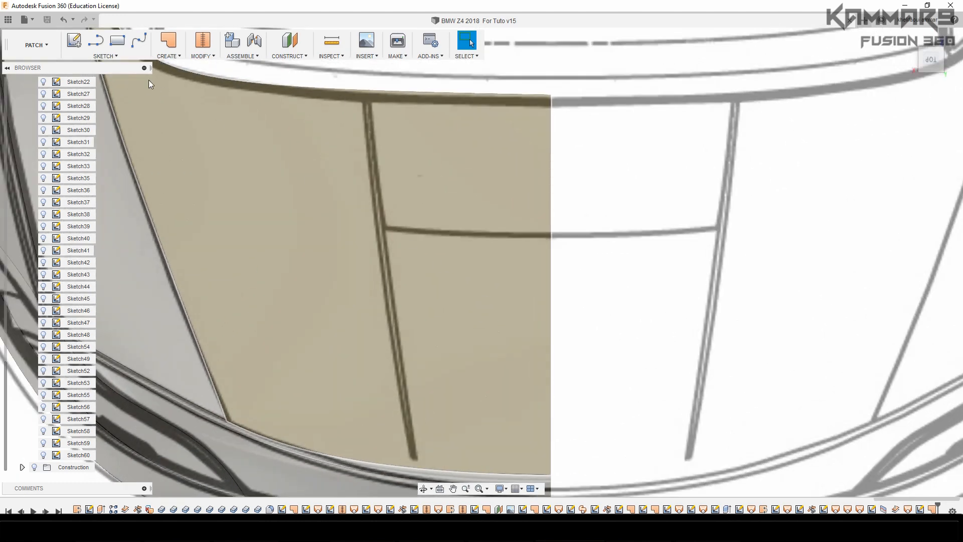
{"action": "left_click", "coordinate": [139, 40]}
{"action": "left_click", "coordinate": [597, 288]}
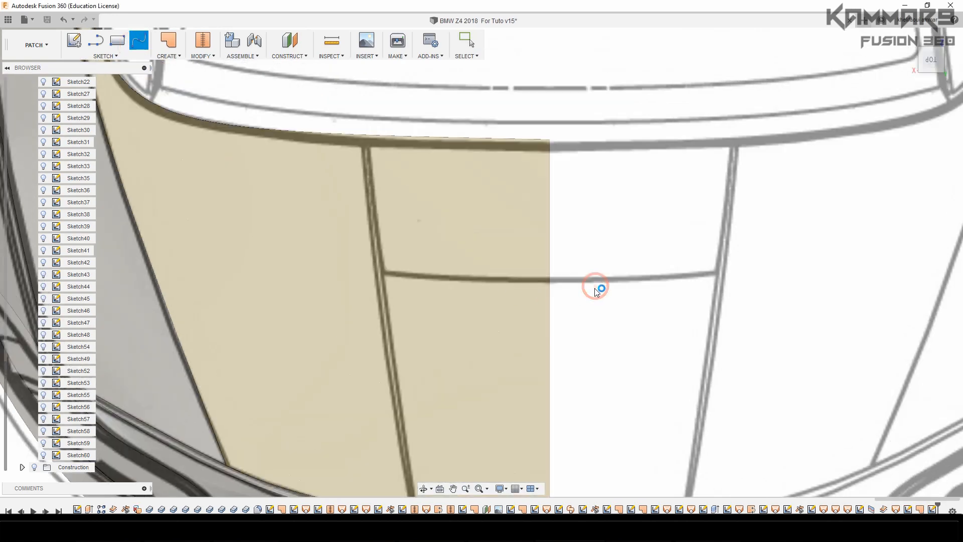
Step: Sketch a spline along the trunk lid's crosswise panel line, from the car's centreline to the lengthwise panel line
{"action": "scroll", "coordinate": [384, 393], "scroll_direction": "down", "scroll_amount": 4}
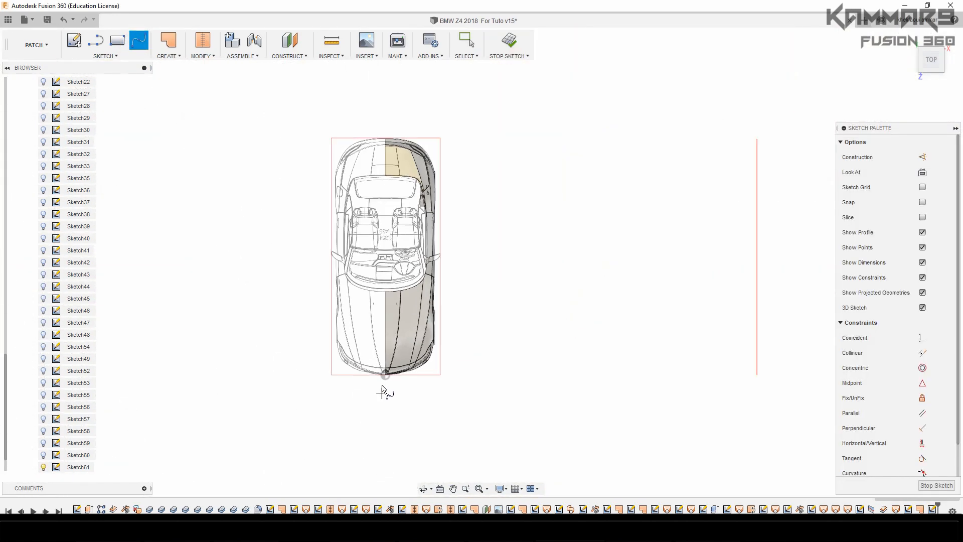
{"action": "scroll", "coordinate": [388, 394], "scroll_direction": "up", "scroll_amount": 6}
{"action": "scroll", "coordinate": [365, 155], "scroll_direction": "up", "scroll_amount": 5}
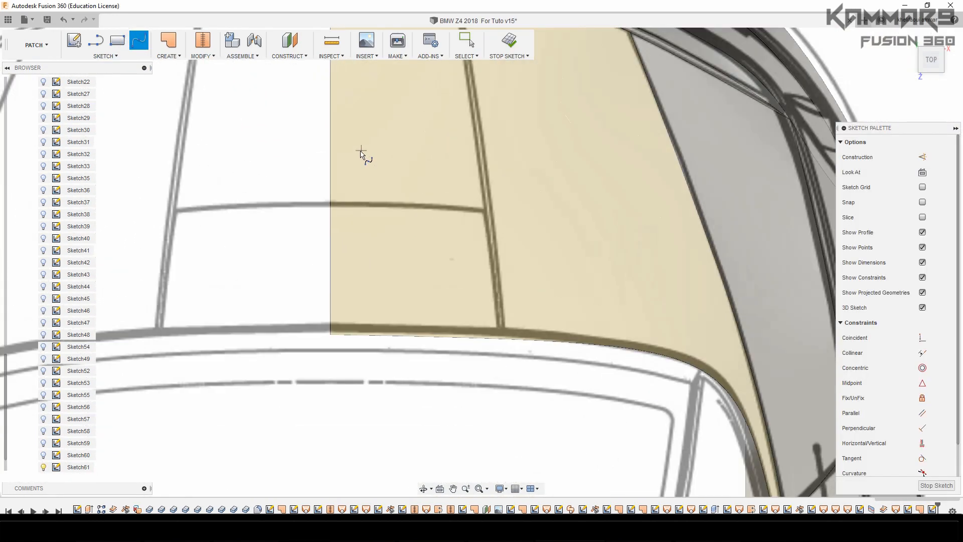
{"action": "scroll", "coordinate": [344, 223], "scroll_direction": "up", "scroll_amount": 3}
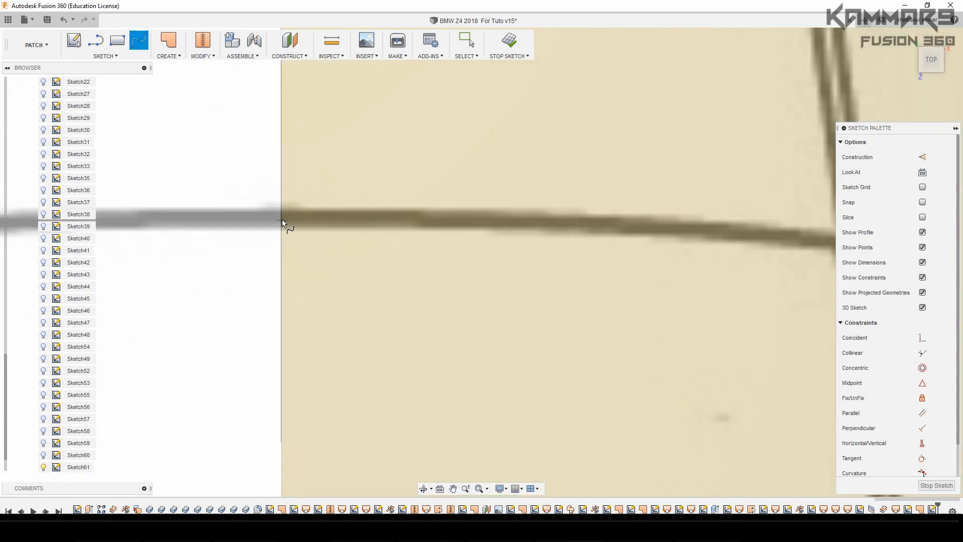
{"action": "scroll", "coordinate": [351, 231], "scroll_direction": "down", "scroll_amount": 3}
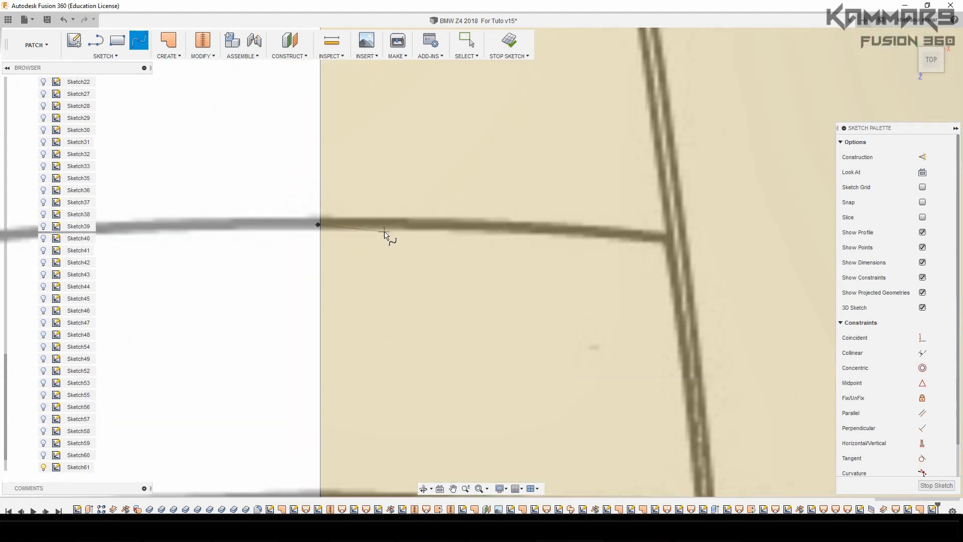
{"action": "scroll", "coordinate": [567, 227], "scroll_direction": "up", "scroll_amount": 3}
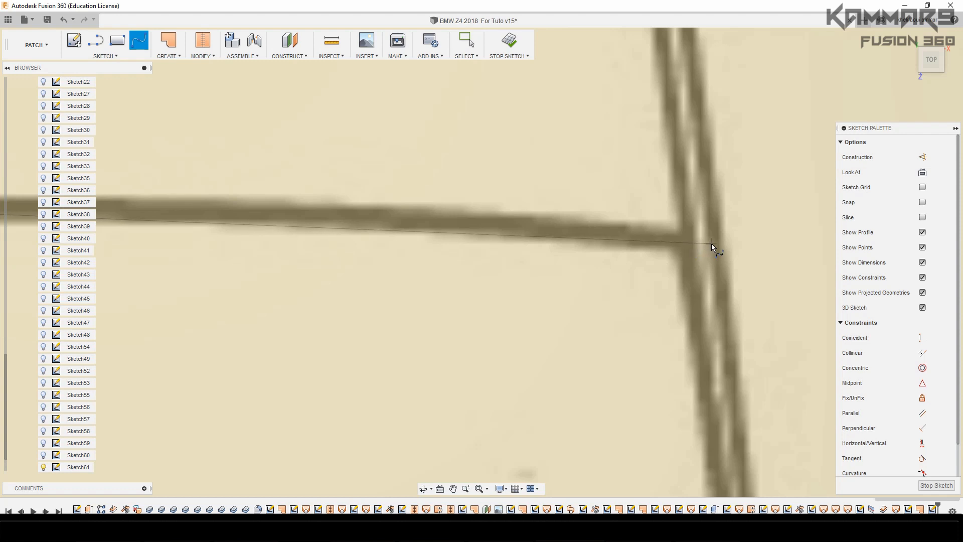
{"action": "scroll", "coordinate": [691, 244], "scroll_direction": "down", "scroll_amount": 8}
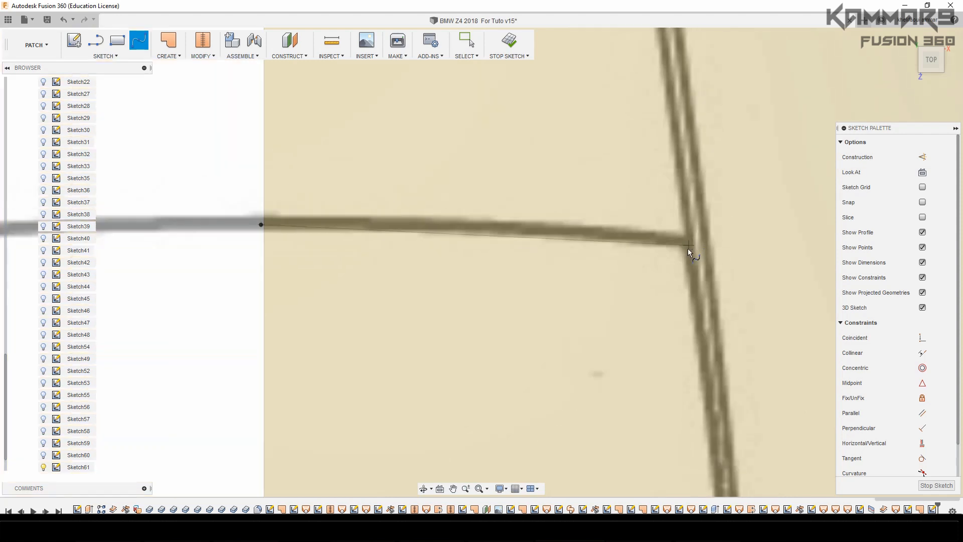
{"action": "scroll", "coordinate": [690, 245], "scroll_direction": "up", "scroll_amount": 6}
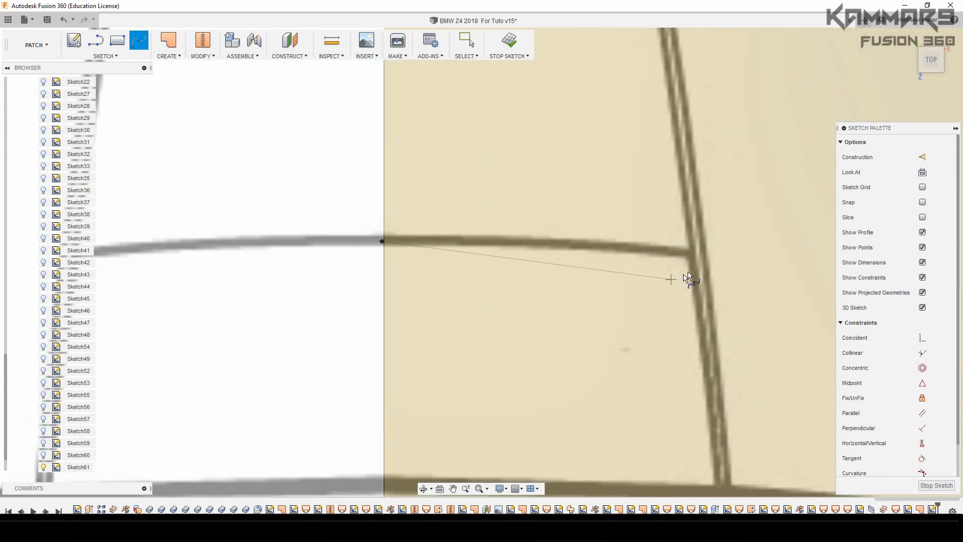
{"action": "double_click", "coordinate": [710, 248]}
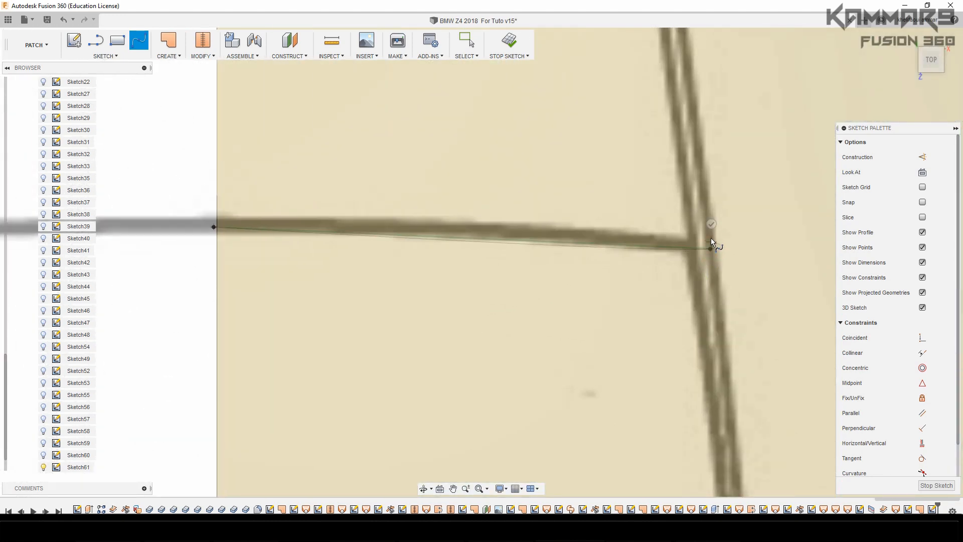
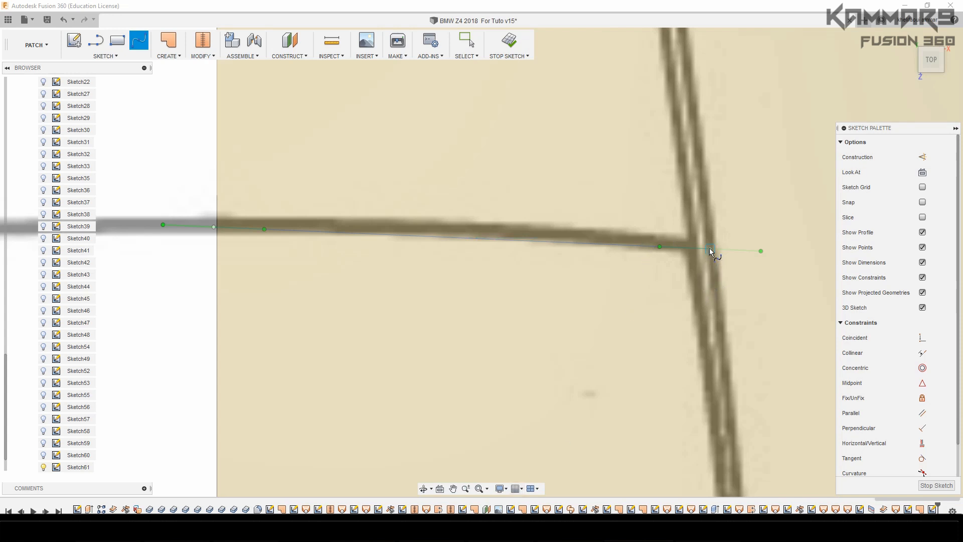
{"action": "key", "text": "Escape"}
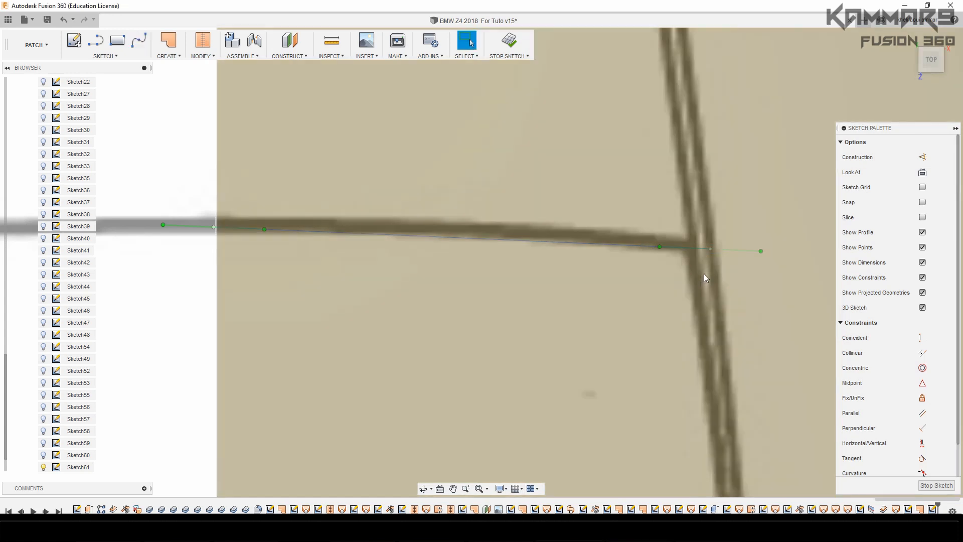
Step: Move the spline's outer endpoint about -0.506 mm in X and 0.058 mm in Y, onto the corner of the two panel lines
{"action": "left_click", "coordinate": [710, 251]}
{"action": "key", "text": "m"}
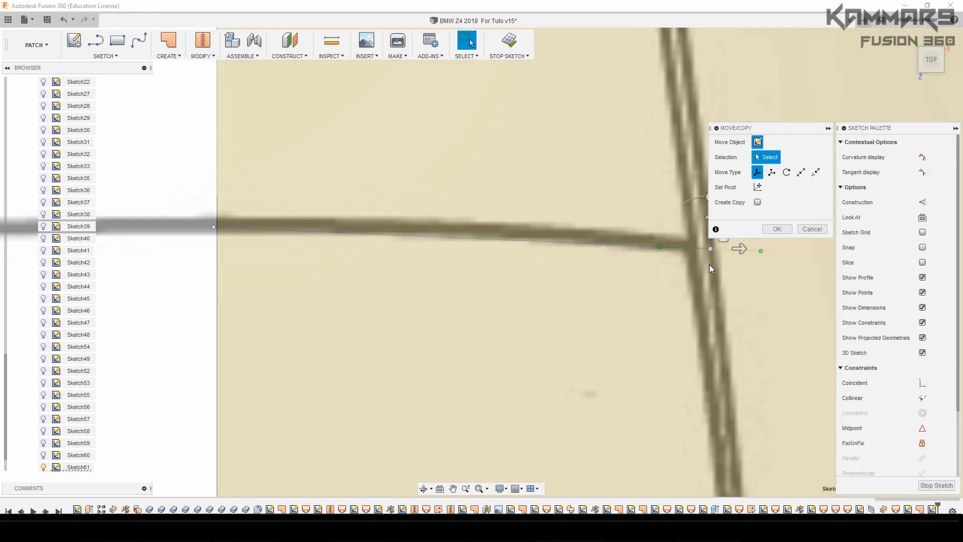
{"action": "scroll", "coordinate": [445, 285], "scroll_direction": "down", "scroll_amount": 2}
{"action": "scroll", "coordinate": [617, 231], "scroll_direction": "up", "scroll_amount": 3}
{"action": "left_click_drag", "start_coordinate": [669, 259], "coordinate": [638, 260]}
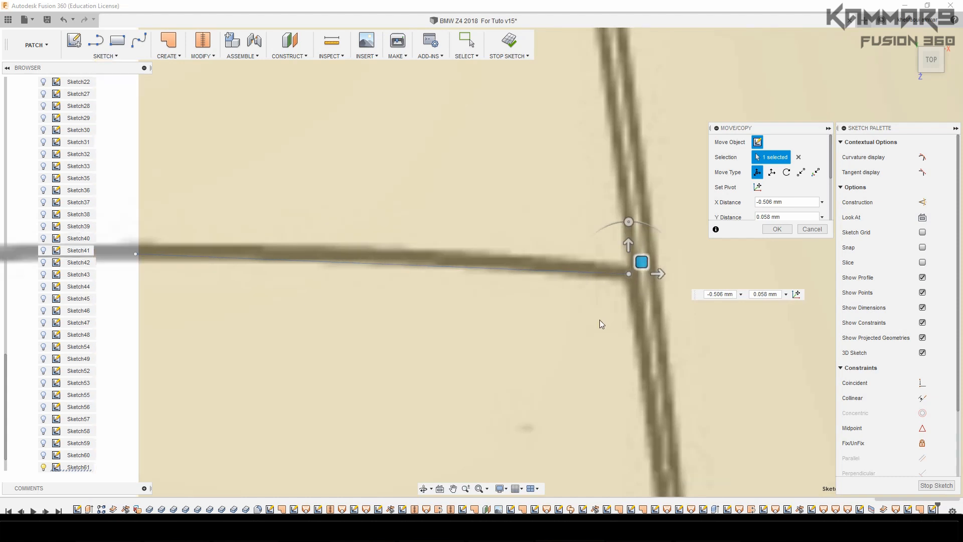
{"action": "scroll", "coordinate": [600, 320], "scroll_direction": "down", "scroll_amount": 1}
{"action": "left_click", "coordinate": [765, 231]}
Step: Move the spline's tangent handle near the centreline so the curve follows the crosswise panel line
{"action": "left_click", "coordinate": [566, 279]}
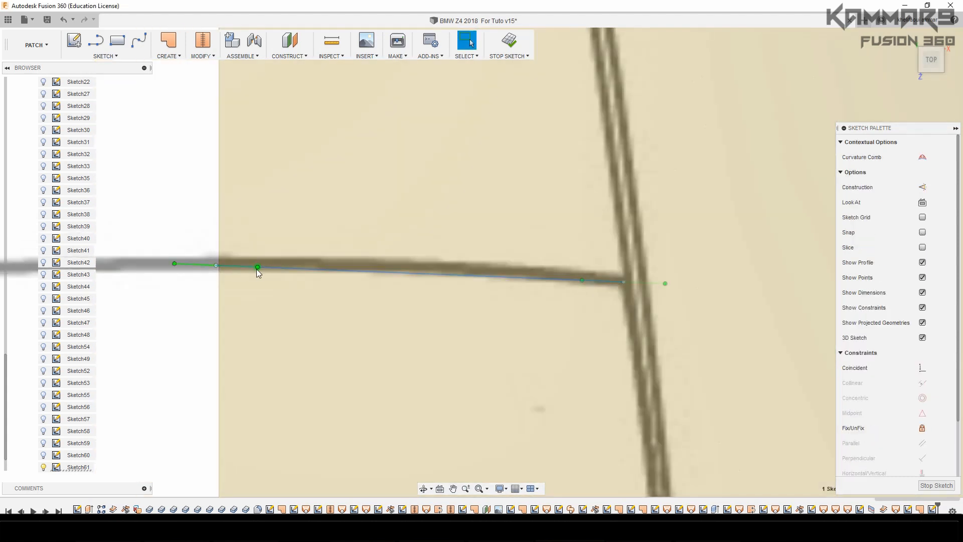
{"action": "left_click", "coordinate": [258, 269]}
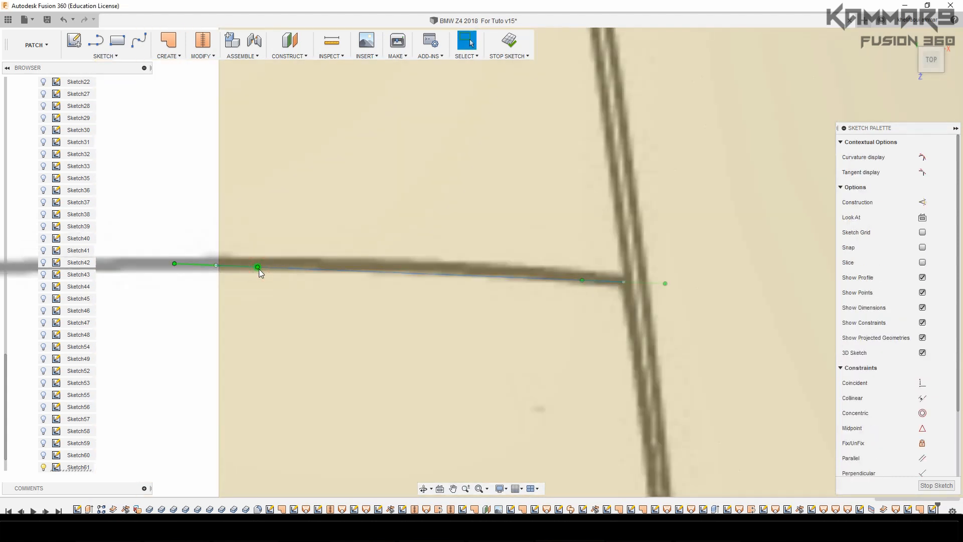
{"action": "key", "text": "m"}
{"action": "left_click_drag", "start_coordinate": [258, 268], "coordinate": [275, 252]}
{"action": "left_click", "coordinate": [763, 320]}
{"action": "scroll", "coordinate": [499, 320], "scroll_direction": "down", "scroll_amount": 5}
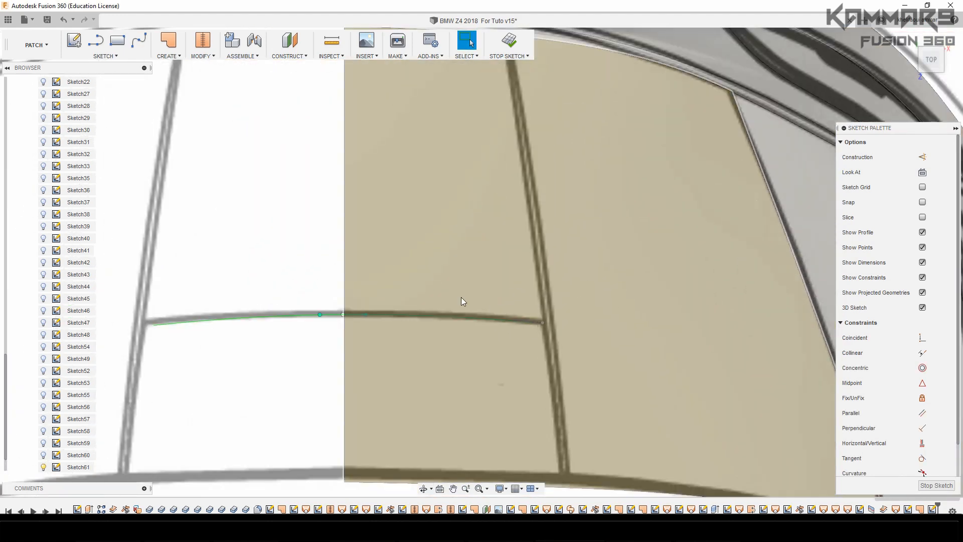
{"action": "left_click", "coordinate": [230, 249]}
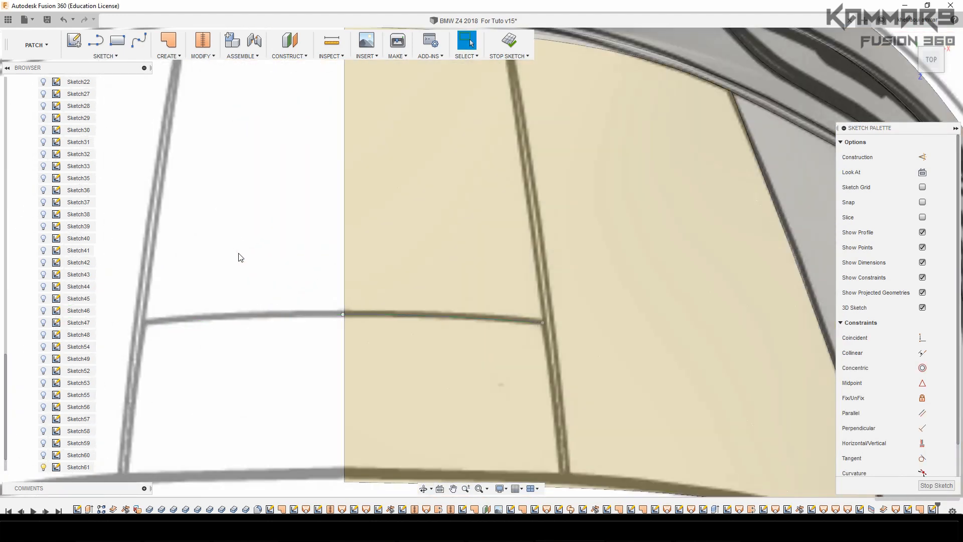
Step: Sketch a second spline from the first one's outer endpoint along the lengthwise panel line to the trunk lid's rear edge
{"action": "left_click", "coordinate": [139, 40]}
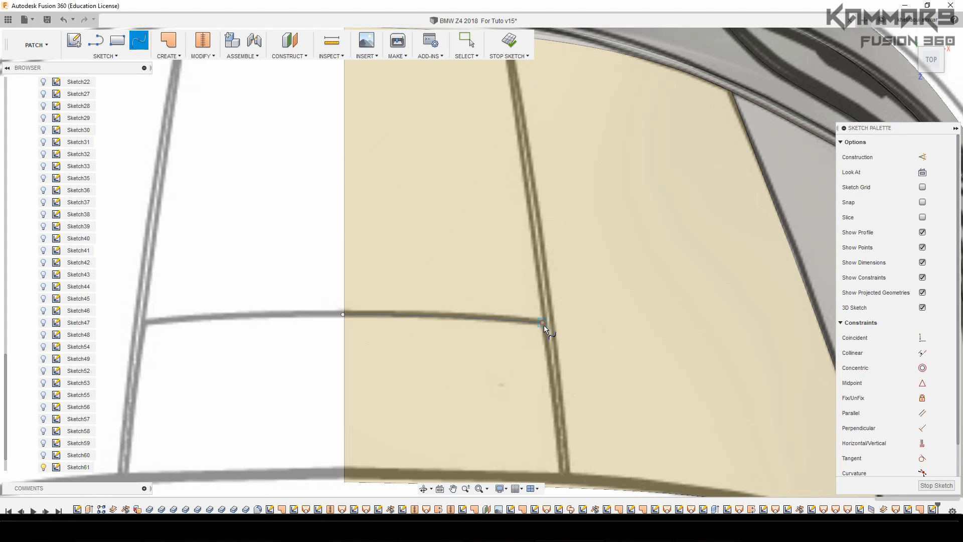
{"action": "left_click", "coordinate": [544, 324]}
{"action": "scroll", "coordinate": [511, 376], "scroll_direction": "down", "scroll_amount": 3}
{"action": "scroll", "coordinate": [500, 271], "scroll_direction": "up", "scroll_amount": 4}
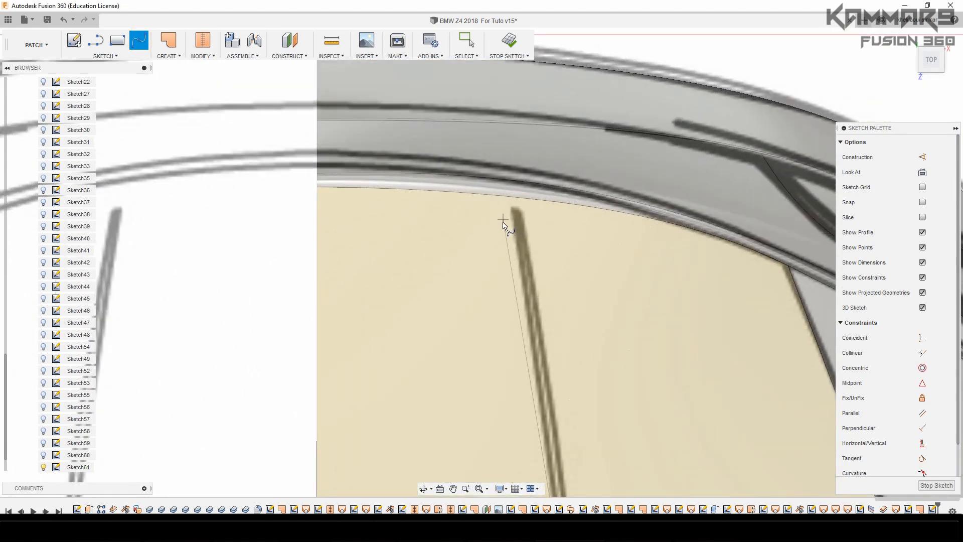
{"action": "scroll", "coordinate": [504, 220], "scroll_direction": "up", "scroll_amount": 2}
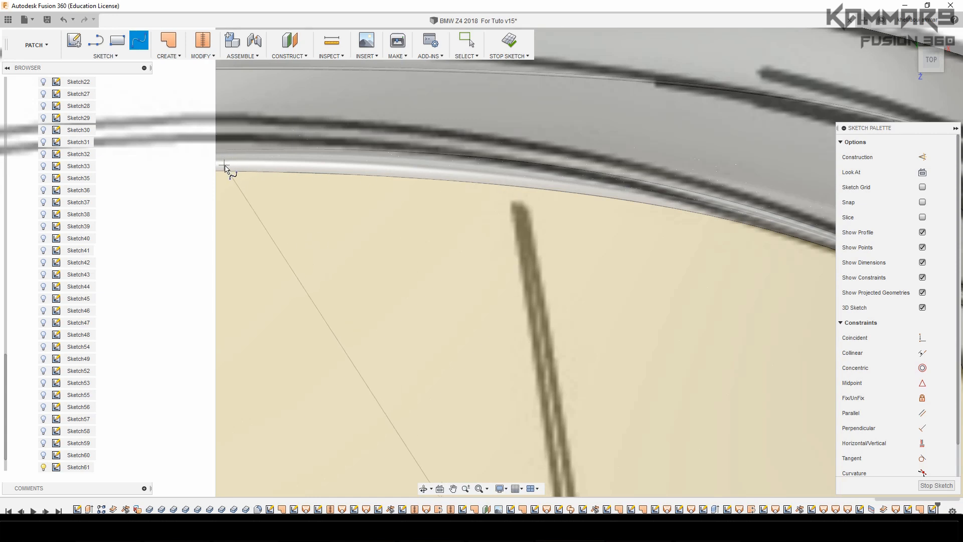
{"action": "left_click", "coordinate": [509, 186]}
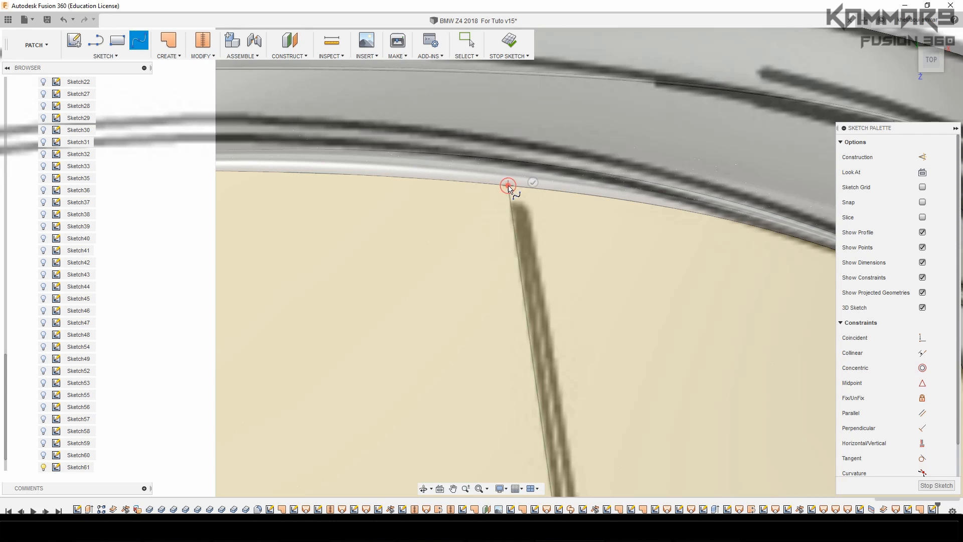
{"action": "double_click", "coordinate": [533, 181]}
{"action": "key", "text": "Escape"}
Step: Move the second spline's rear endpoint about 0.128 mm in Y, just past the trunk lid's rear edge
{"action": "left_click", "coordinate": [509, 187]}
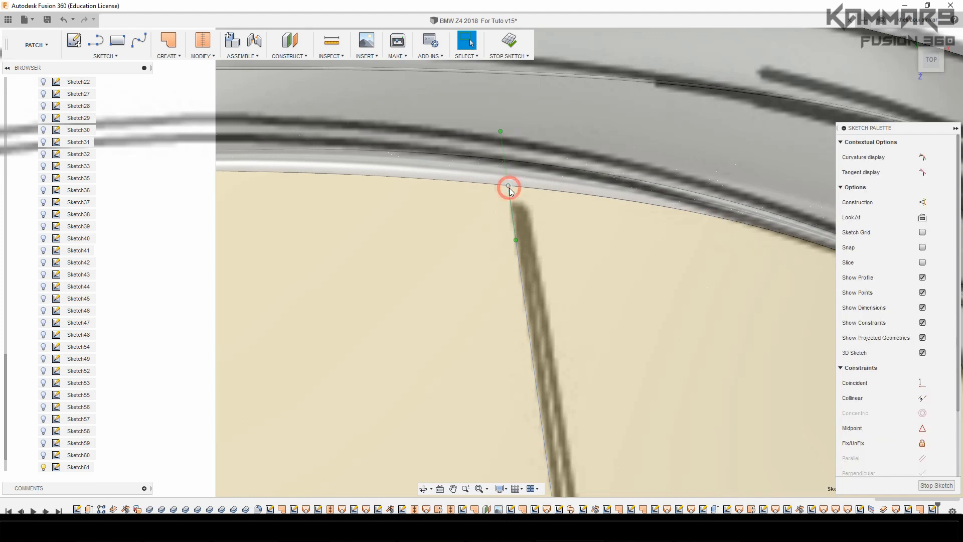
{"action": "key", "text": "m"}
{"action": "left_click_drag", "start_coordinate": [522, 177], "coordinate": [522, 171]}
{"action": "scroll", "coordinate": [513, 240], "scroll_direction": "down", "scroll_amount": 4}
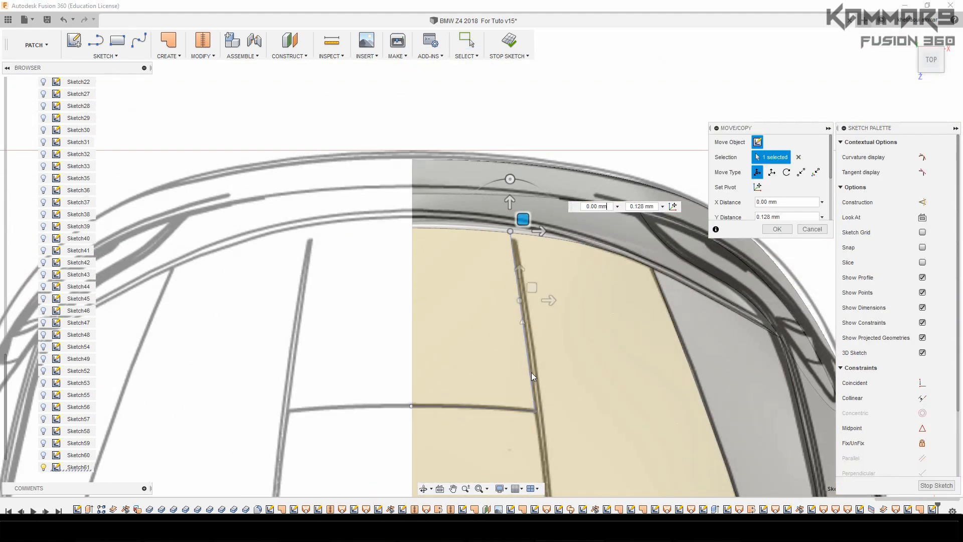
{"action": "scroll", "coordinate": [531, 373], "scroll_direction": "up", "scroll_amount": 2}
{"action": "scroll", "coordinate": [522, 329], "scroll_direction": "up", "scroll_amount": 2}
{"action": "left_click", "coordinate": [777, 228]}
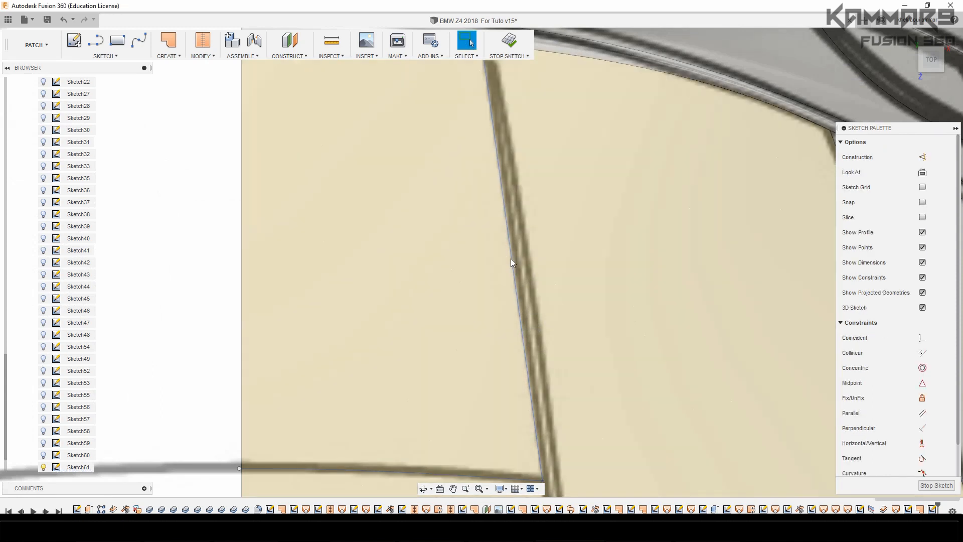
Step: Shift the lengthwise spline's tangent handle near the panel-line corner slightly in X to match the blueprint
{"action": "left_click", "coordinate": [511, 258]}
{"action": "left_click", "coordinate": [537, 436]}
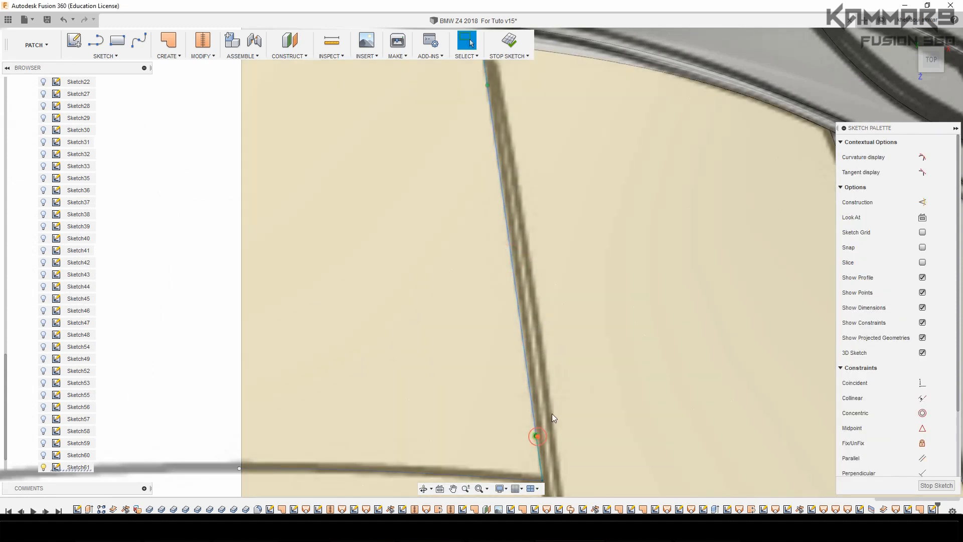
{"action": "key", "text": "m"}
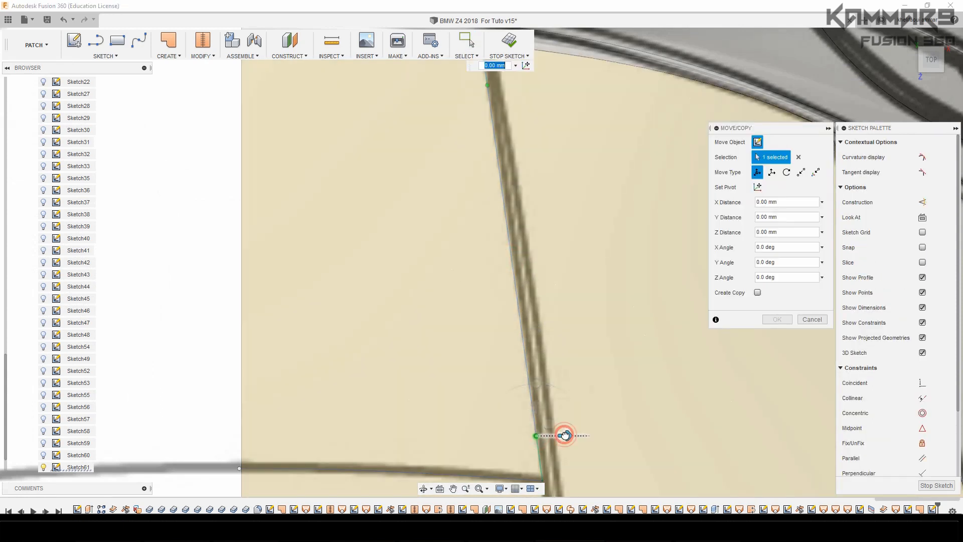
{"action": "left_click_drag", "start_coordinate": [562, 435], "coordinate": [566, 435]}
{"action": "scroll", "coordinate": [483, 323], "scroll_direction": "down", "scroll_amount": 3}
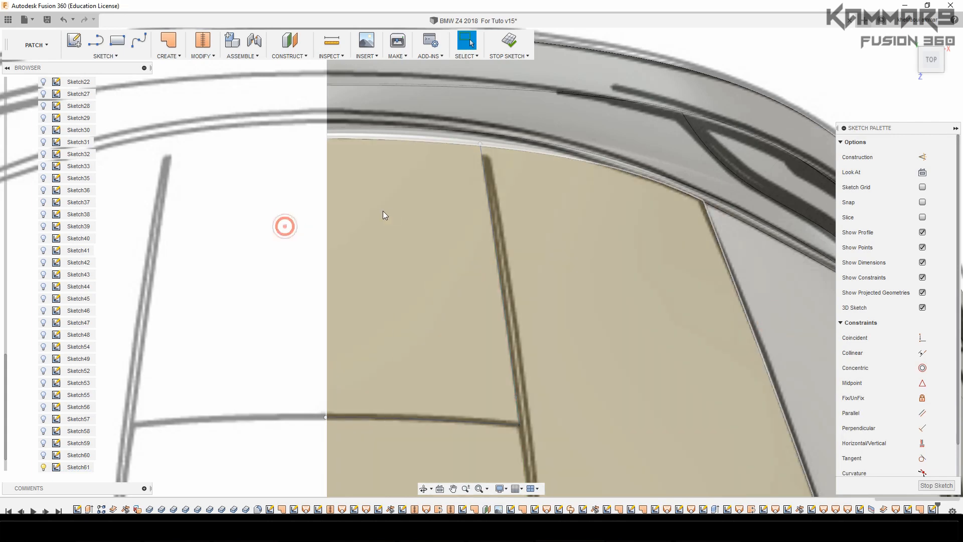
{"action": "scroll", "coordinate": [386, 229], "scroll_direction": "down", "scroll_amount": 2}
{"action": "left_click", "coordinate": [312, 242]}
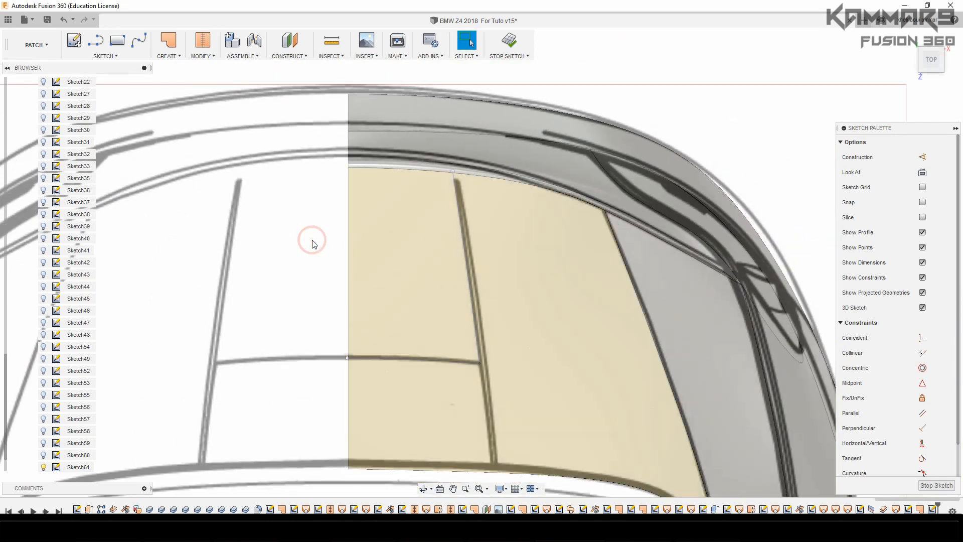
Step: Trim away the trunk lid's rear centre section, using the chained panel-line splines as the trim tool
{"action": "left_click", "coordinate": [213, 56]}
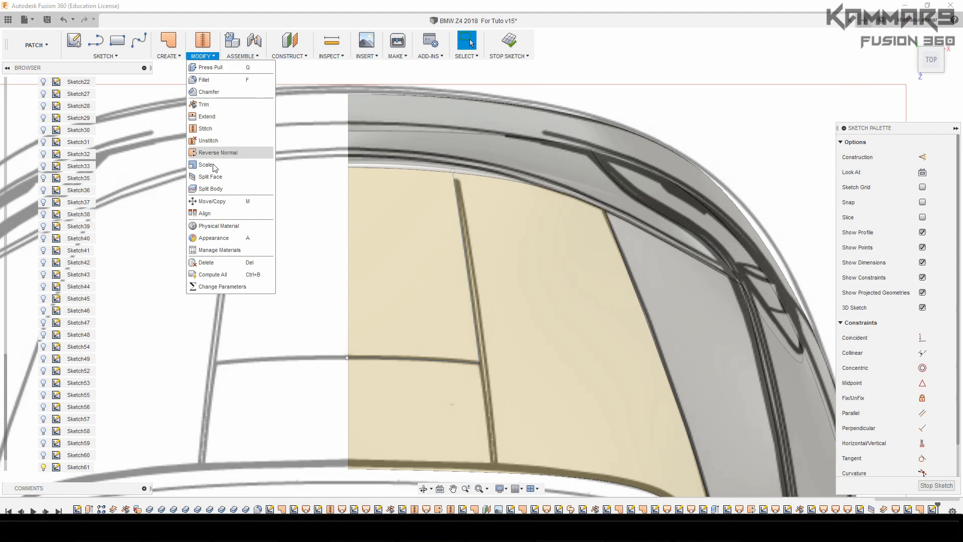
{"action": "left_click", "coordinate": [213, 105]}
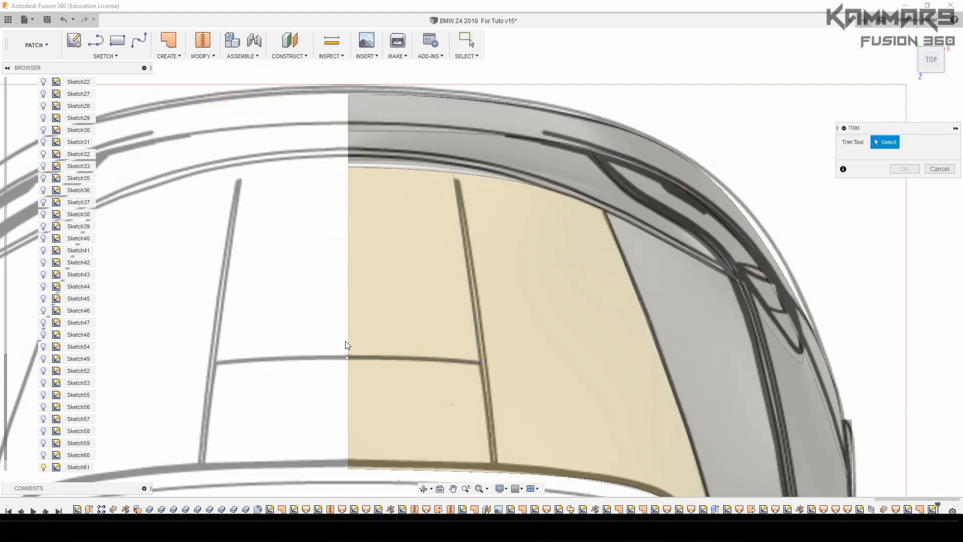
{"action": "left_click", "coordinate": [423, 361]}
{"action": "left_click", "coordinate": [456, 360]}
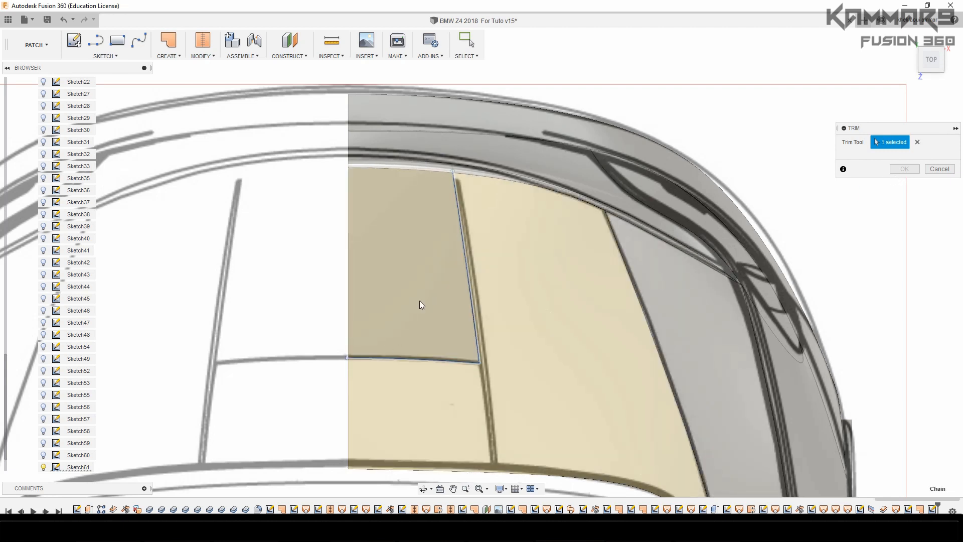
{"action": "left_click", "coordinate": [421, 304]}
{"action": "left_click", "coordinate": [905, 168]}
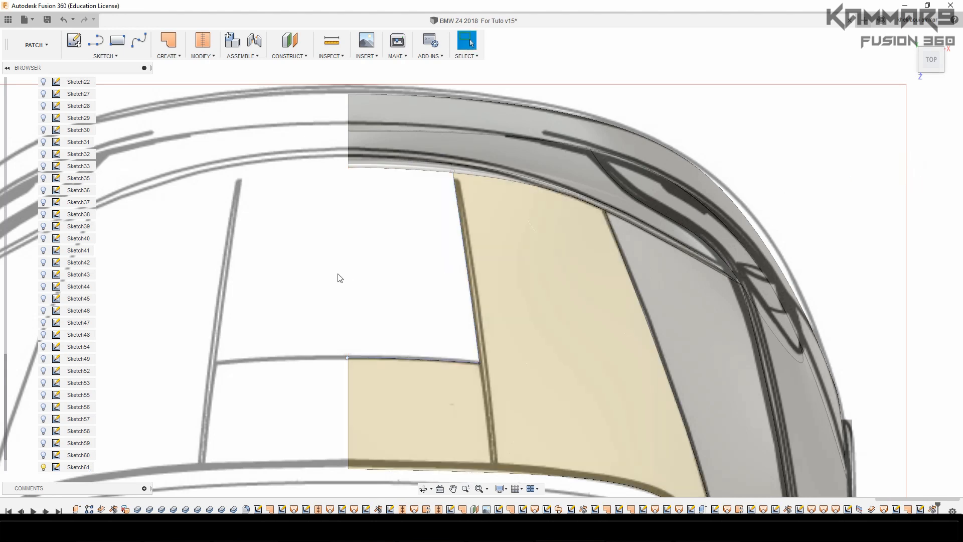
Step: Sketch a short two-point spline on the side plane, sloping down and forward from the trunk lid cutout's centreline corner
{"action": "left_click", "coordinate": [910, 41]}
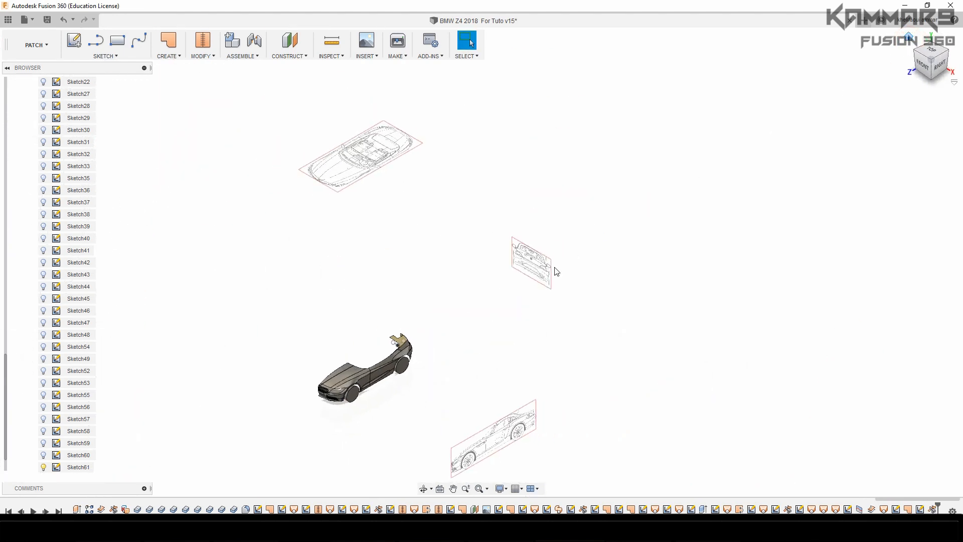
{"action": "scroll", "coordinate": [392, 369], "scroll_direction": "up", "scroll_amount": 10}
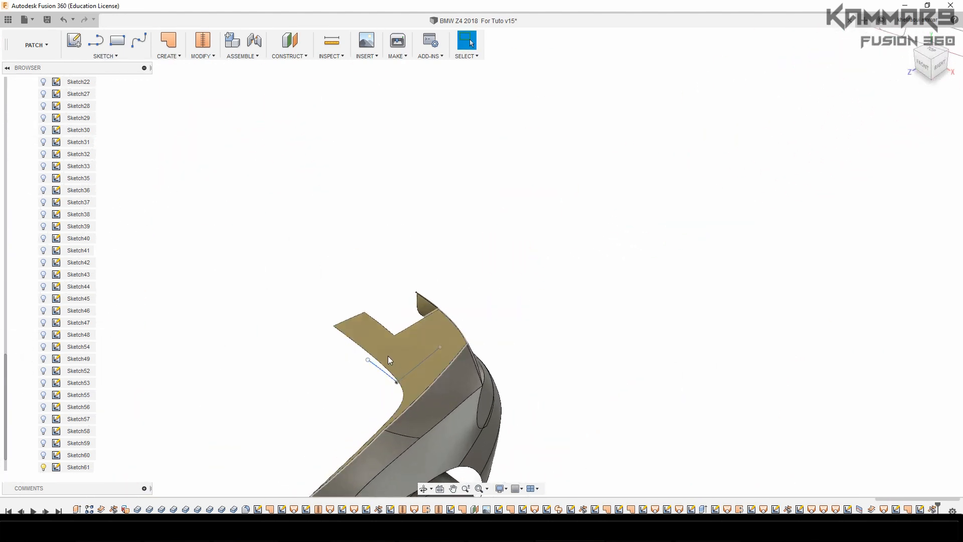
{"action": "middle_click_drag", "start_coordinate": [345, 357], "coordinate": [292, 356], "text": "shift"}
{"action": "scroll", "coordinate": [491, 393], "scroll_direction": "up", "scroll_amount": 4}
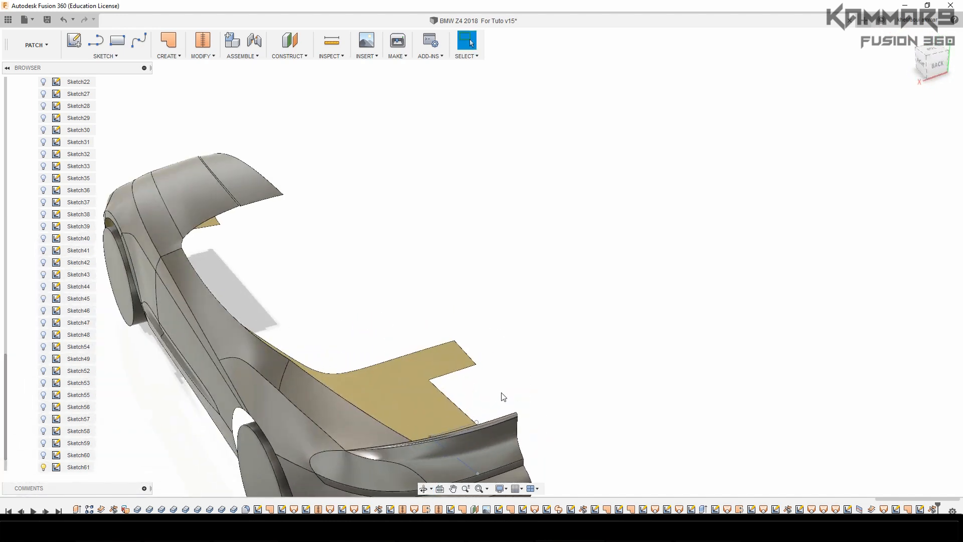
{"action": "left_click", "coordinate": [139, 40]}
{"action": "left_click", "coordinate": [452, 311]}
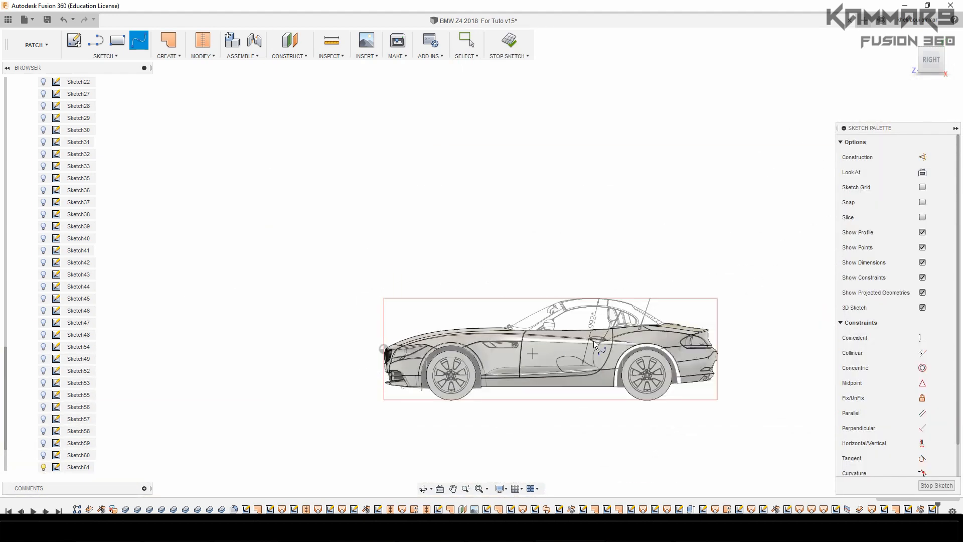
{"action": "scroll", "coordinate": [728, 306], "scroll_direction": "up", "scroll_amount": 10}
{"action": "scroll", "coordinate": [775, 287], "scroll_direction": "up", "scroll_amount": 5}
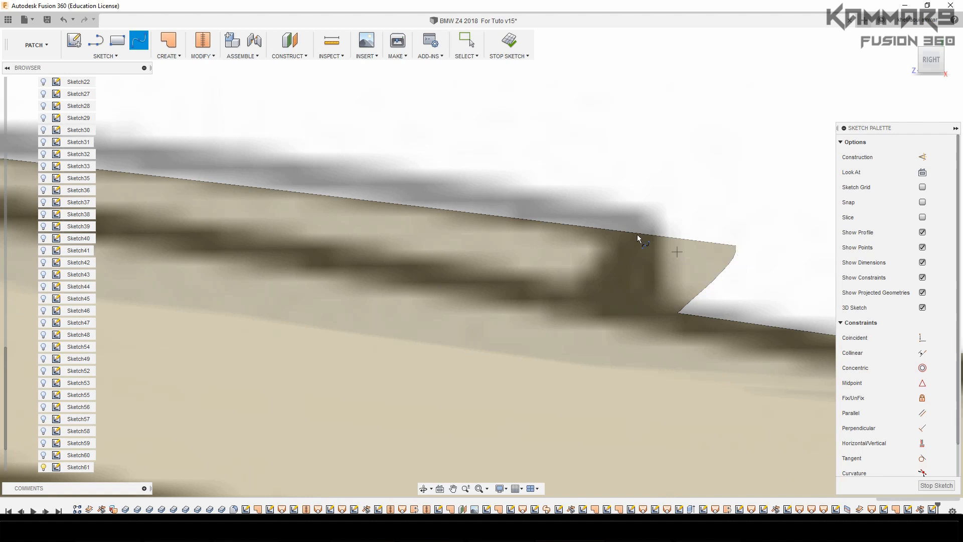
{"action": "scroll", "coordinate": [638, 234], "scroll_direction": "down", "scroll_amount": 3}
{"action": "left_click", "coordinate": [943, 50]}
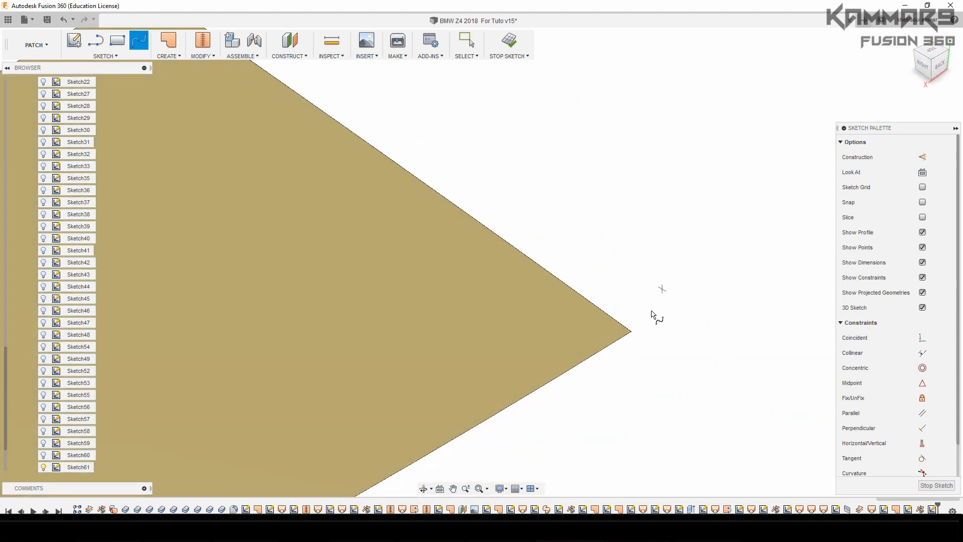
{"action": "left_click", "coordinate": [632, 332]}
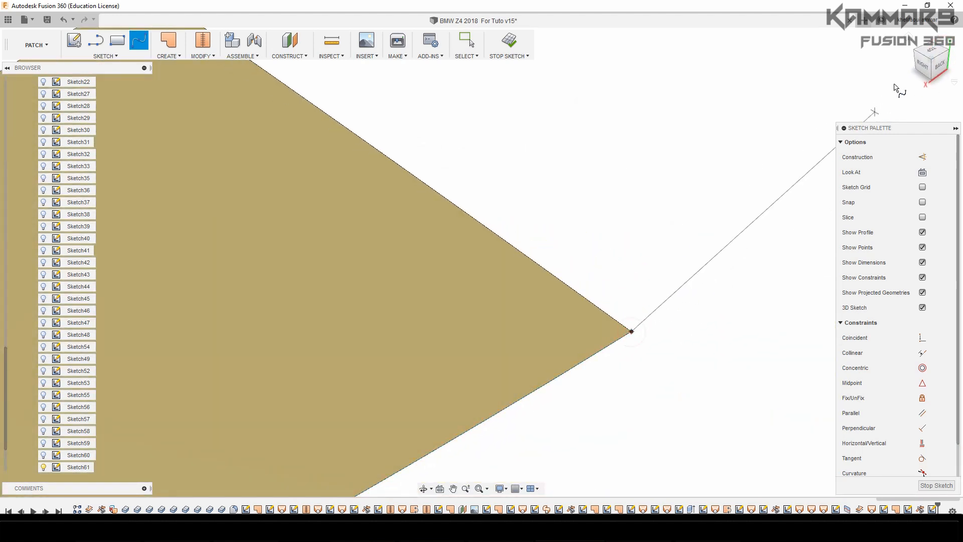
{"action": "left_click", "coordinate": [923, 63]}
{"action": "scroll", "coordinate": [646, 287], "scroll_direction": "up", "scroll_amount": 5}
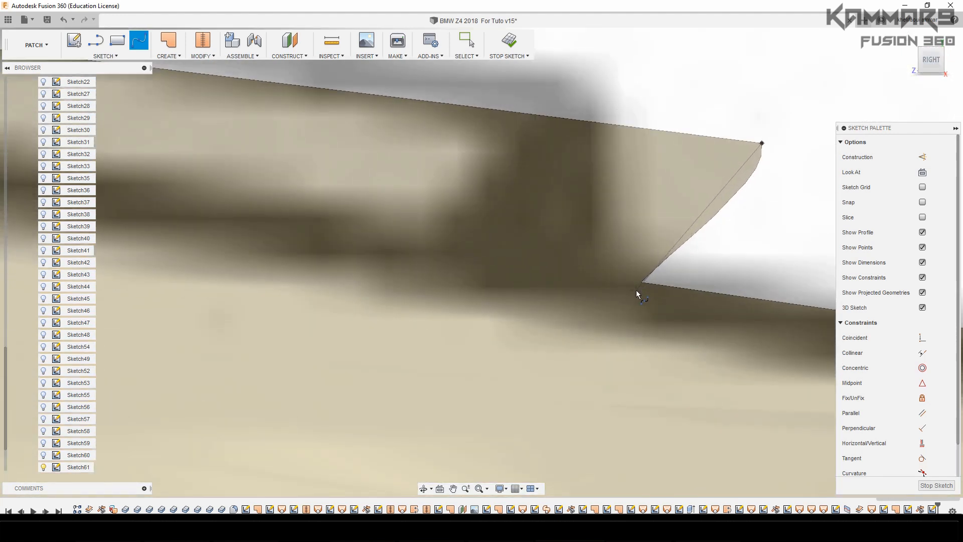
{"action": "left_click", "coordinate": [636, 290]}
{"action": "scroll", "coordinate": [555, 229], "scroll_direction": "down", "scroll_amount": 4}
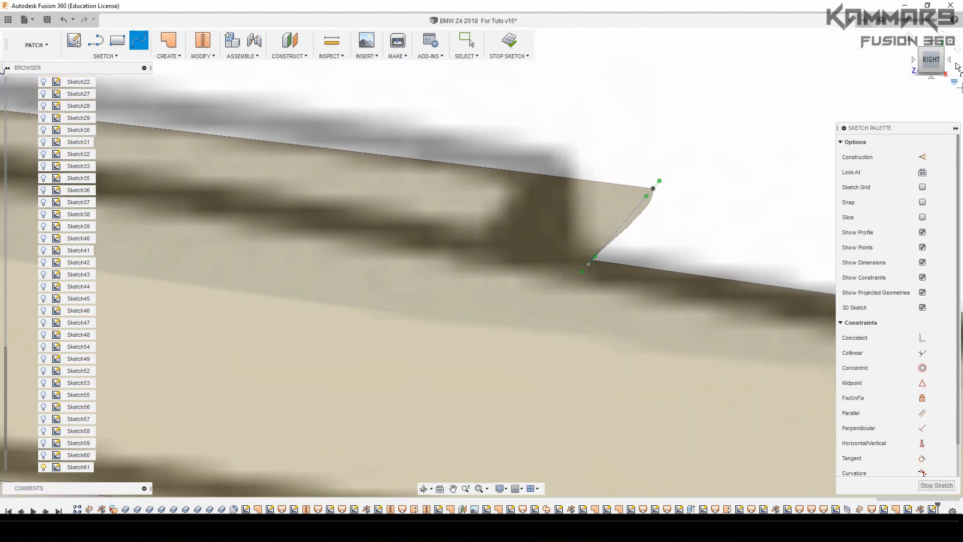
{"action": "left_click", "coordinate": [943, 50]}
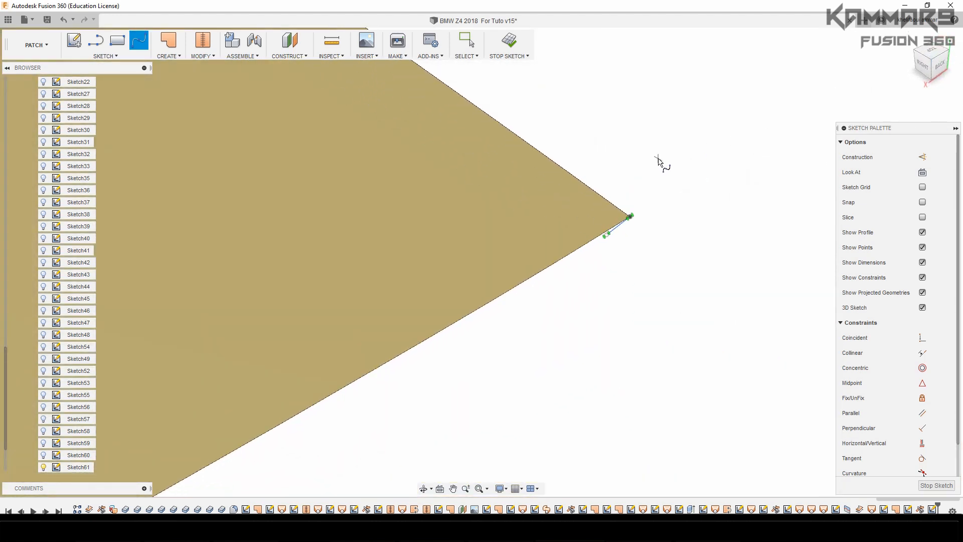
{"action": "scroll", "coordinate": [609, 264], "scroll_direction": "down", "scroll_amount": 2}
{"action": "key", "text": "Escape"}
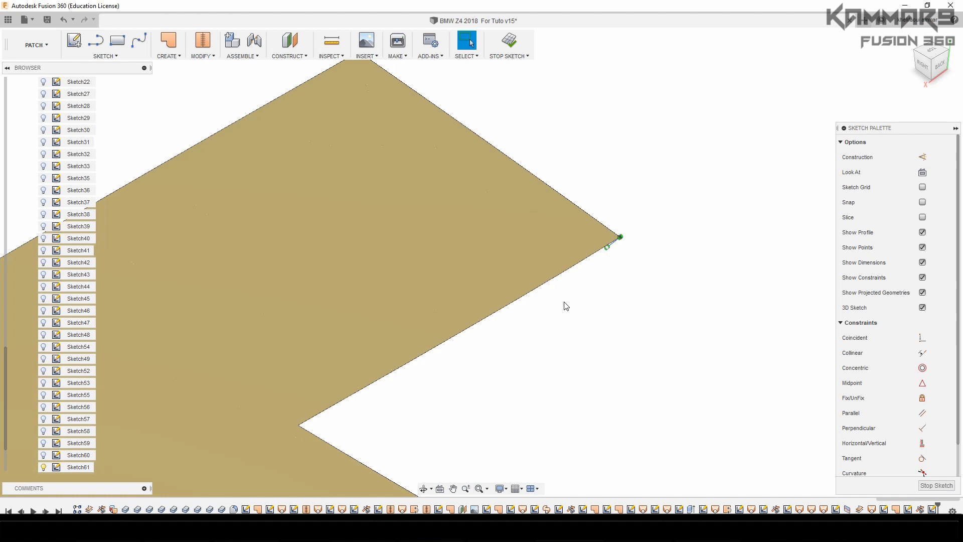
Step: Sweep the short spline along the cutout's crosswise edge as a single-path new body, with chain selection off and perpendicular orientation
{"action": "mouse_move", "coordinate": [566, 306]}
{"action": "middle_mouse_down", "text": "shift"}
{"action": "mouse_move", "coordinate": [555, 276]}
{"action": "mouse_move", "coordinate": [593, 308]}
{"action": "middle_mouse_up", "text": "shift"}
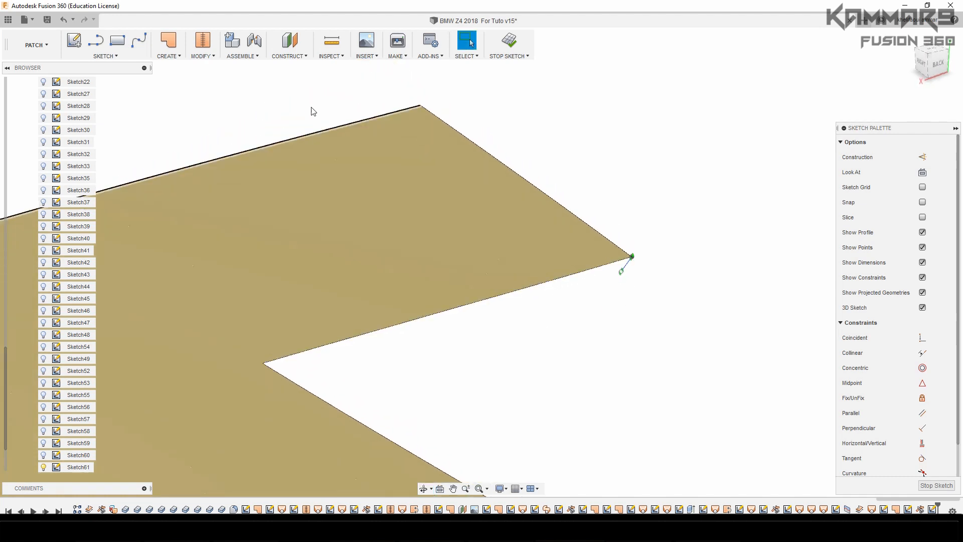
{"action": "left_click", "coordinate": [168, 55]}
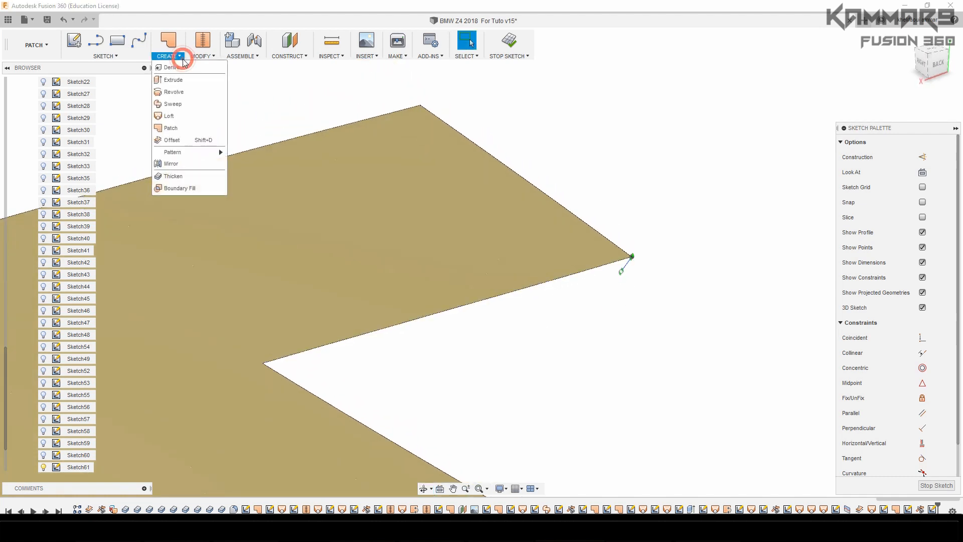
{"action": "left_click", "coordinate": [173, 105]}
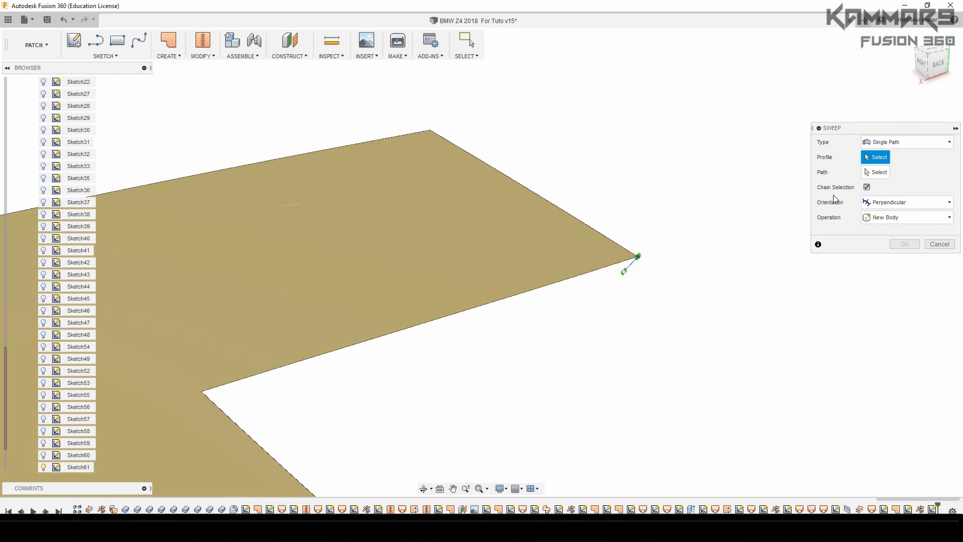
{"action": "left_click", "coordinate": [876, 172]}
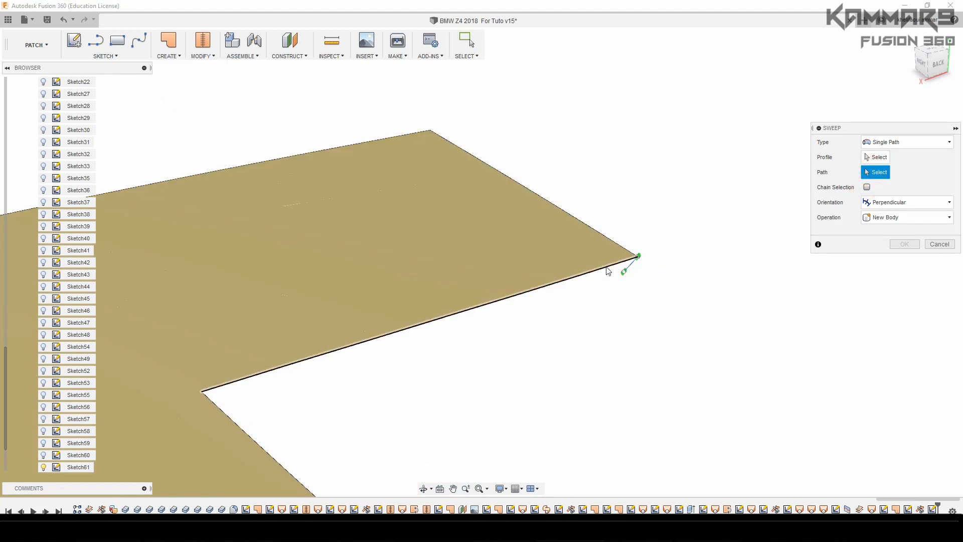
{"action": "left_click", "coordinate": [606, 266]}
{"action": "left_click", "coordinate": [865, 160]}
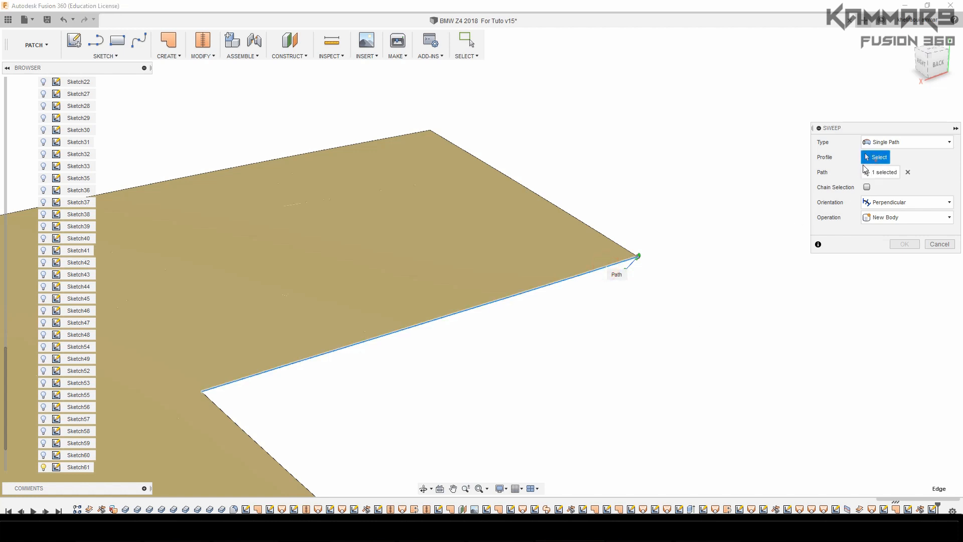
{"action": "left_click", "coordinate": [631, 269]}
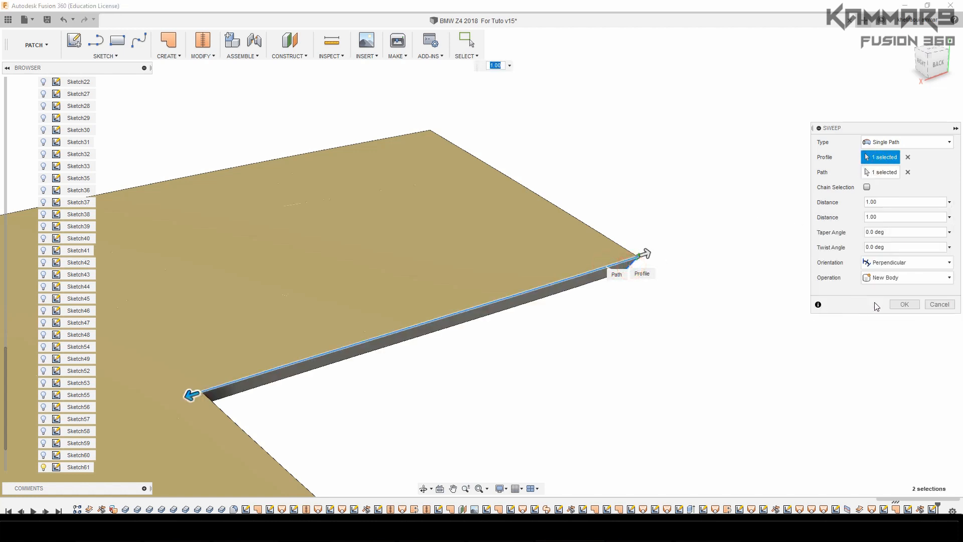
{"action": "left_click", "coordinate": [898, 304]}
{"action": "scroll", "coordinate": [431, 317], "scroll_direction": "down", "scroll_amount": 5}
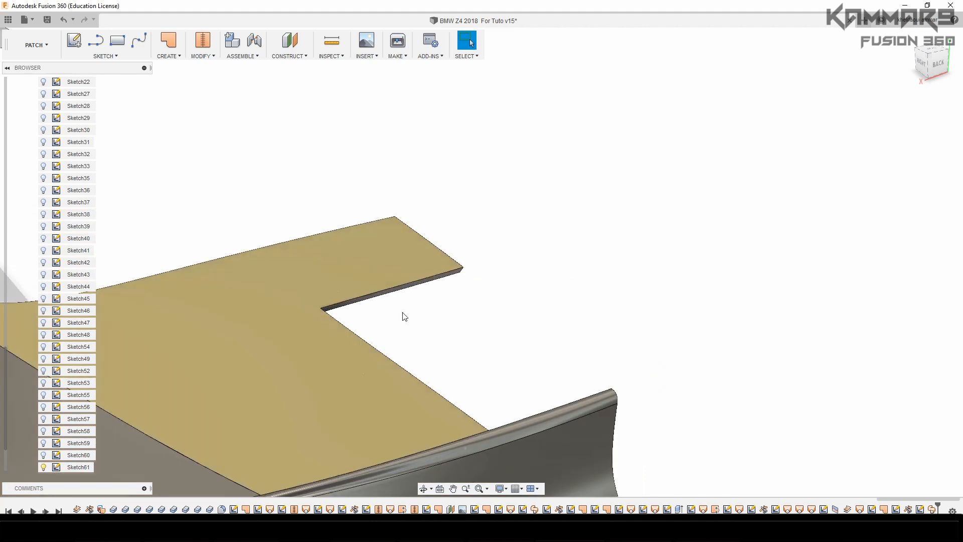
Step: Sketch a spline in a new side-plane sketch from the swept strip's lower outer corner to the rear end of the cutout's lengthwise edge
{"action": "mouse_move", "coordinate": [415, 320]}
{"action": "middle_mouse_down", "text": "shift"}
{"action": "mouse_move", "coordinate": [327, 312]}
{"action": "mouse_move", "coordinate": [394, 278]}
{"action": "mouse_move", "coordinate": [520, 256]}
{"action": "middle_mouse_up", "text": "shift"}
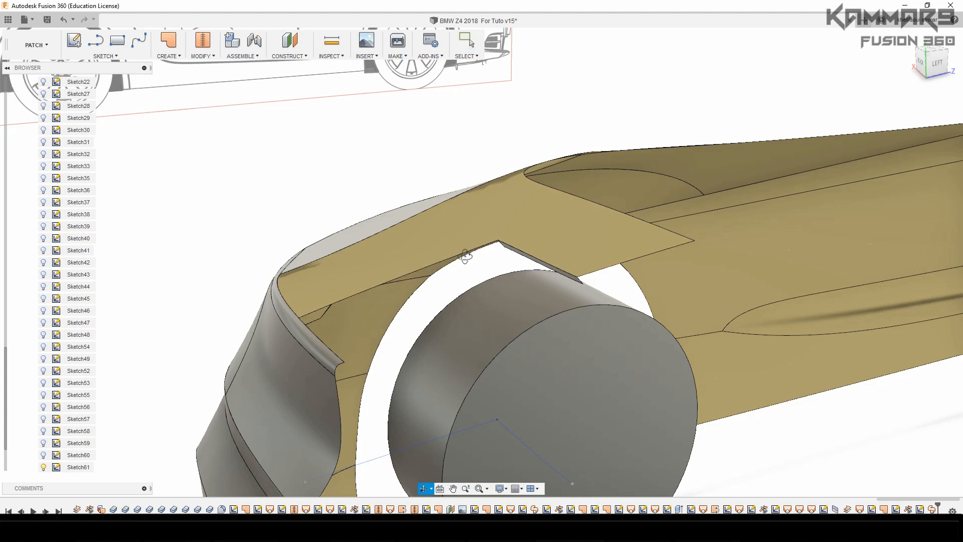
{"action": "middle_click_drag", "start_coordinate": [465, 256], "coordinate": [471, 259], "text": "shift"}
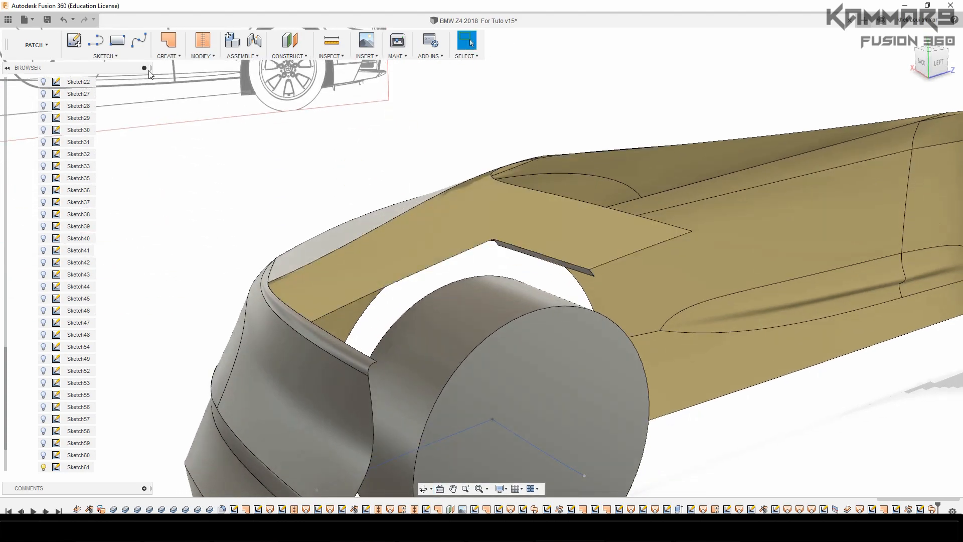
{"action": "left_click", "coordinate": [141, 45]}
{"action": "scroll", "coordinate": [272, 207], "scroll_direction": "down", "scroll_amount": 5}
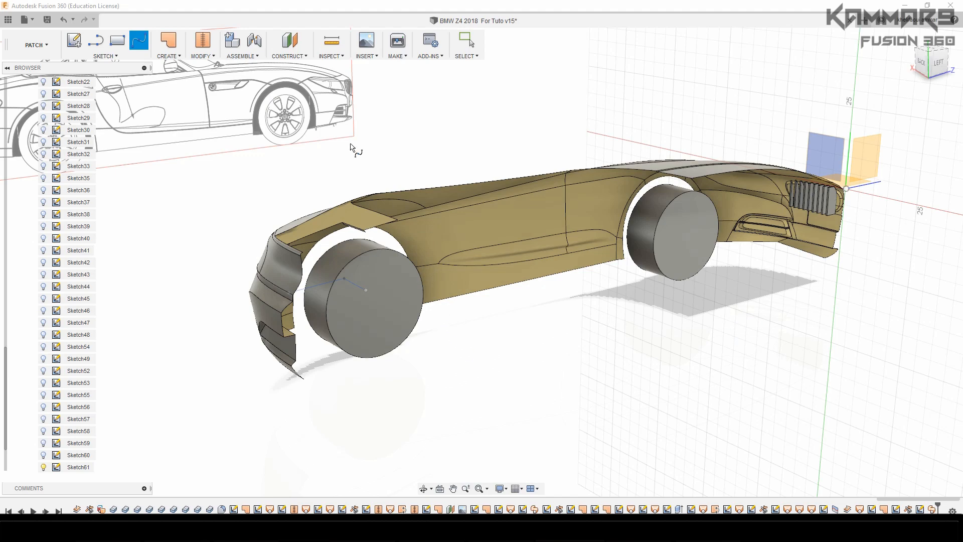
{"action": "mouse_move", "coordinate": [392, 240]}
{"action": "middle_mouse_down", "text": "shift"}
{"action": "mouse_move", "coordinate": [471, 277]}
{"action": "mouse_move", "coordinate": [553, 281]}
{"action": "mouse_move", "coordinate": [499, 269]}
{"action": "mouse_move", "coordinate": [436, 192]}
{"action": "middle_mouse_up", "text": "shift"}
{"action": "left_click", "coordinate": [436, 186]}
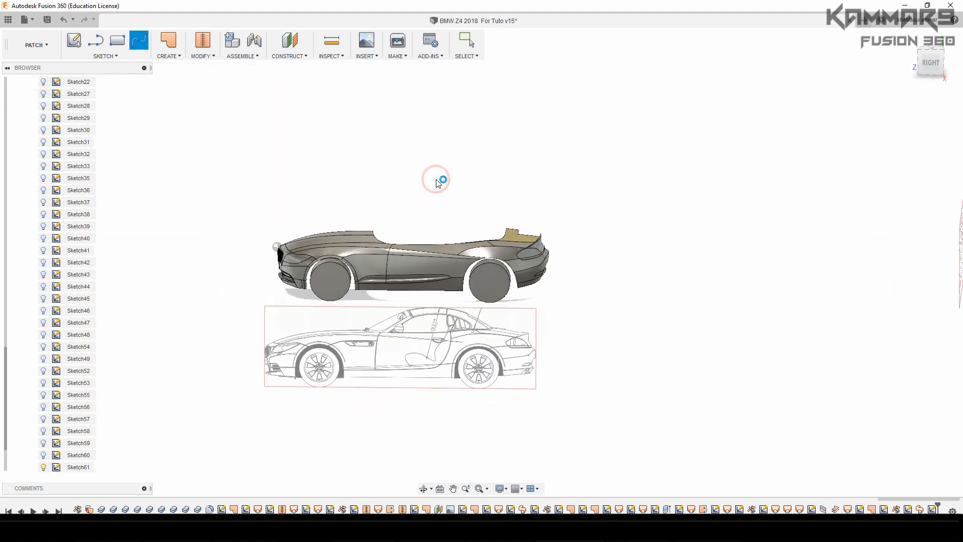
{"action": "middle_click_drag", "start_coordinate": [439, 285], "coordinate": [415, 296], "text": "shift"}
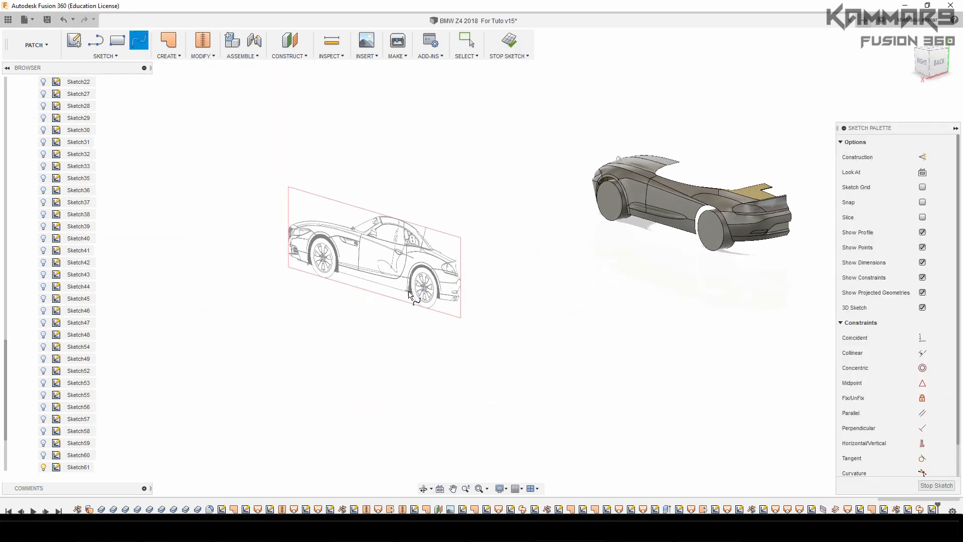
{"action": "scroll", "coordinate": [415, 297], "scroll_direction": "down", "scroll_amount": 3}
{"action": "scroll", "coordinate": [683, 217], "scroll_direction": "up", "scroll_amount": 10}
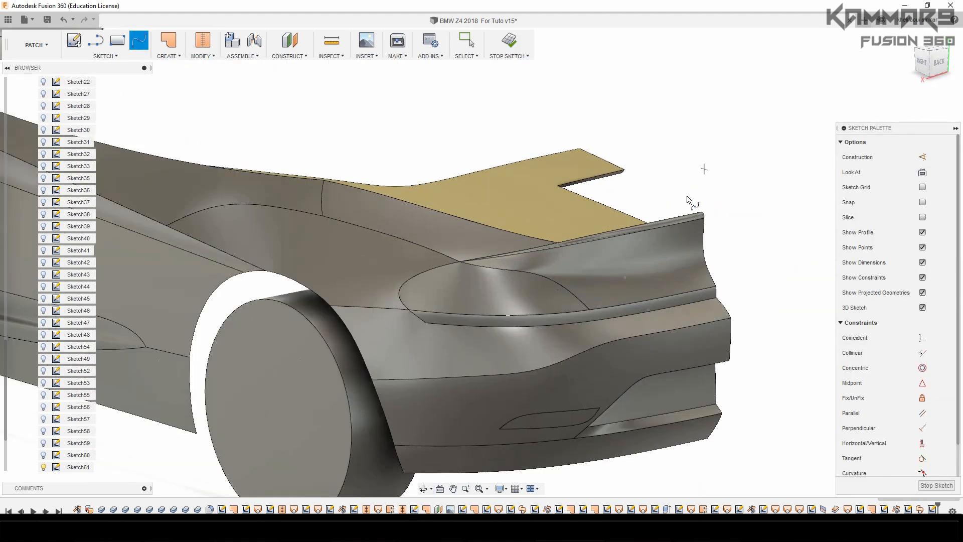
{"action": "middle_click_drag", "start_coordinate": [688, 200], "coordinate": [716, 215], "text": "shift"}
{"action": "scroll", "coordinate": [715, 213], "scroll_direction": "up", "scroll_amount": 5}
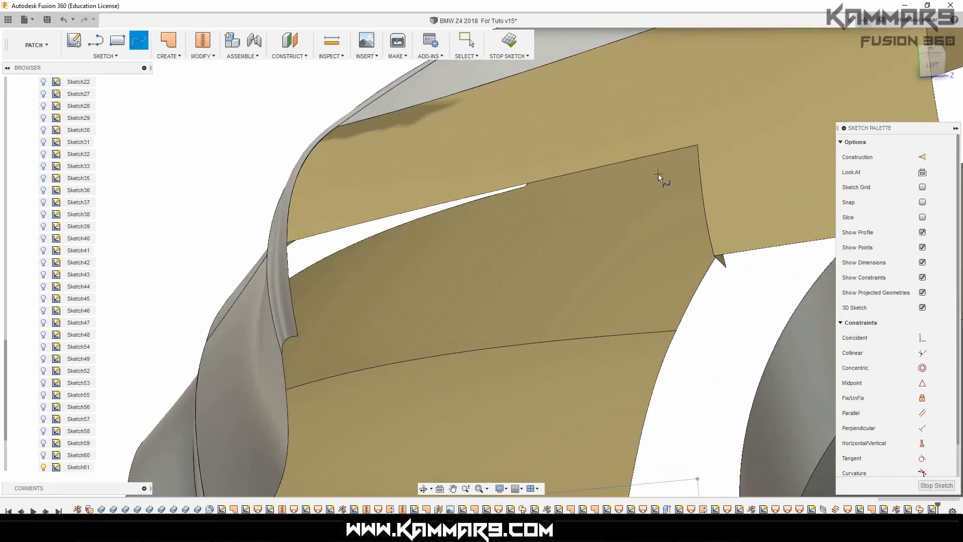
{"action": "scroll", "coordinate": [615, 245], "scroll_direction": "down", "scroll_amount": 3}
{"action": "scroll", "coordinate": [633, 203], "scroll_direction": "up", "scroll_amount": 3}
{"action": "middle_click_drag", "start_coordinate": [633, 203], "coordinate": [652, 212], "text": "shift"}
{"action": "scroll", "coordinate": [652, 212], "scroll_direction": "down", "scroll_amount": 3}
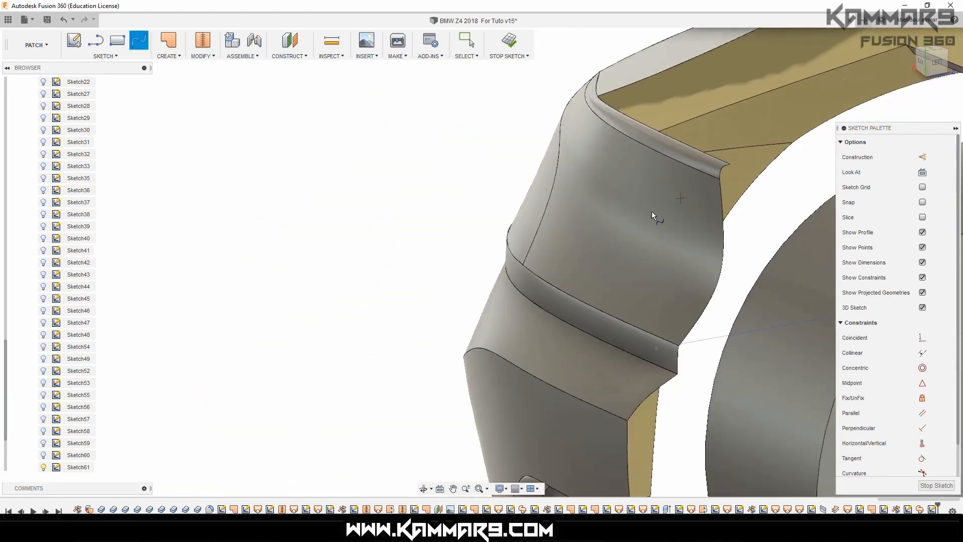
{"action": "scroll", "coordinate": [862, 93], "scroll_direction": "up", "scroll_amount": 4}
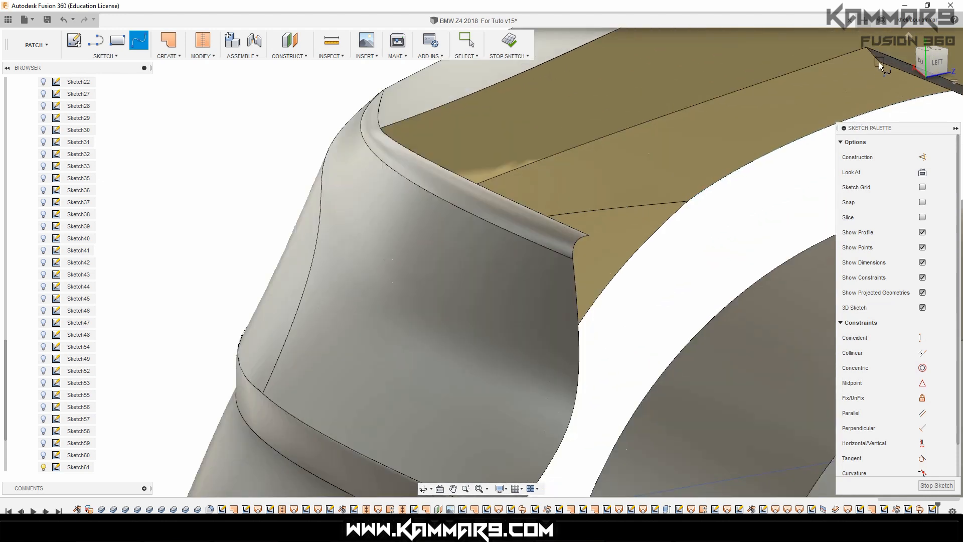
{"action": "left_click", "coordinate": [879, 62]}
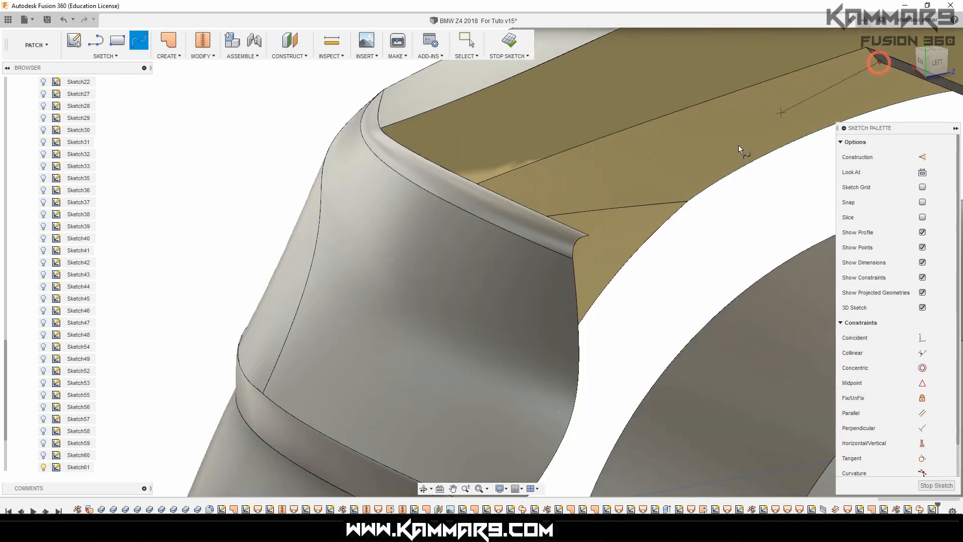
{"action": "left_click", "coordinate": [476, 184]}
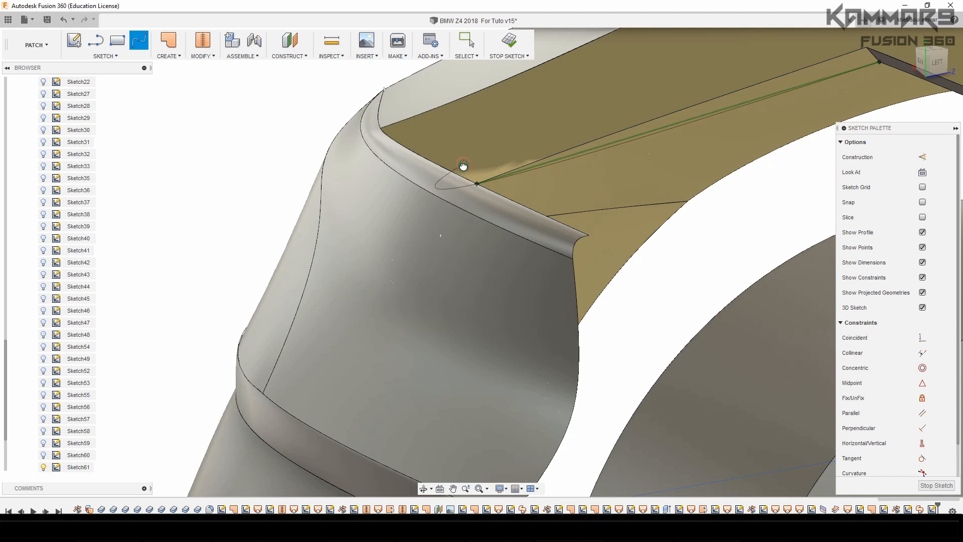
{"action": "middle_click_drag", "start_coordinate": [463, 166], "coordinate": [474, 276], "text": "shift"}
{"action": "scroll", "coordinate": [245, 262], "scroll_direction": "up", "scroll_amount": 3}
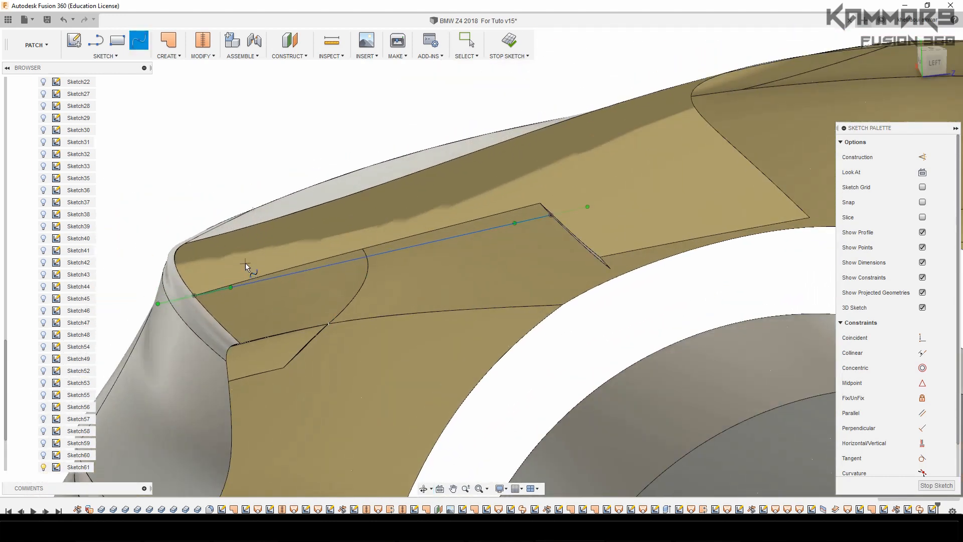
{"action": "key", "text": "Escape"}
{"action": "left_click", "coordinate": [240, 142]}
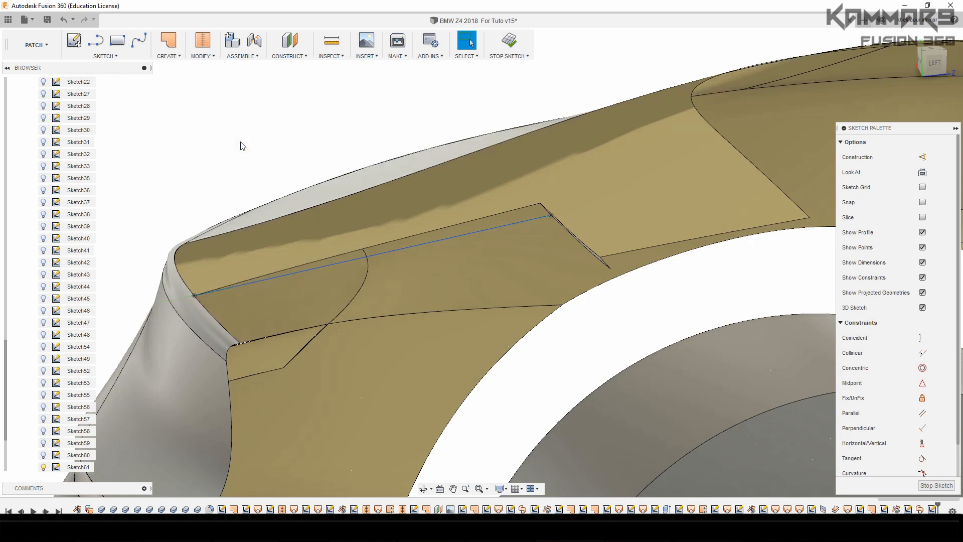
Step: Loft a narrow new-body strip between the side-plane spline and the cutout's lengthwise edge, using the swept strip's short end edge as a rail
{"action": "left_click", "coordinate": [168, 56]}
{"action": "left_click", "coordinate": [169, 117]}
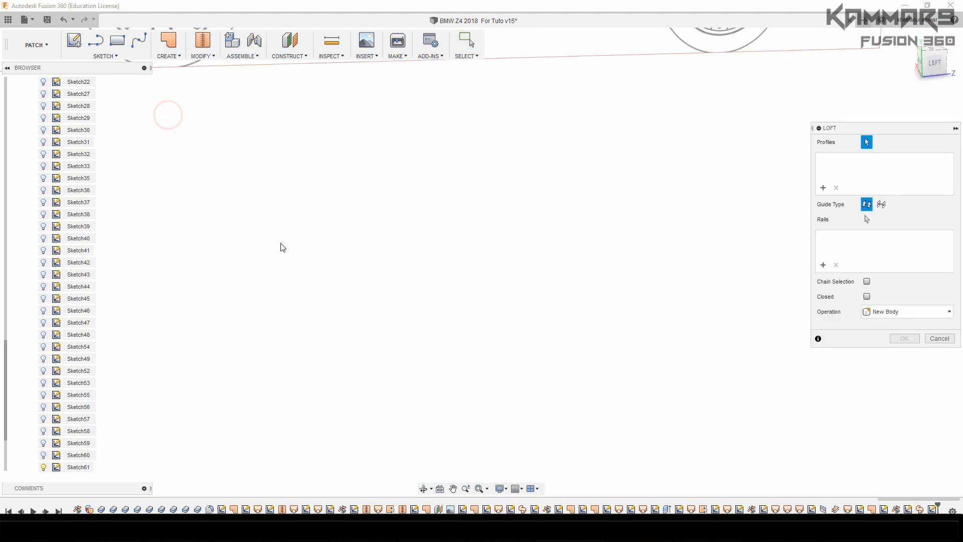
{"action": "scroll", "coordinate": [372, 237], "scroll_direction": "down", "scroll_amount": 8}
{"action": "scroll", "coordinate": [309, 202], "scroll_direction": "up", "scroll_amount": 7}
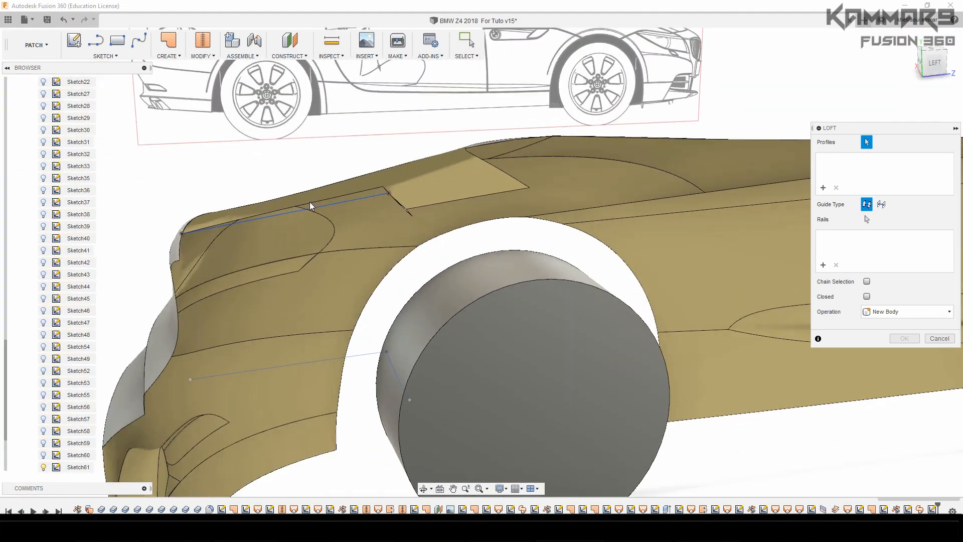
{"action": "middle_click_drag", "start_coordinate": [357, 223], "coordinate": [449, 224]}
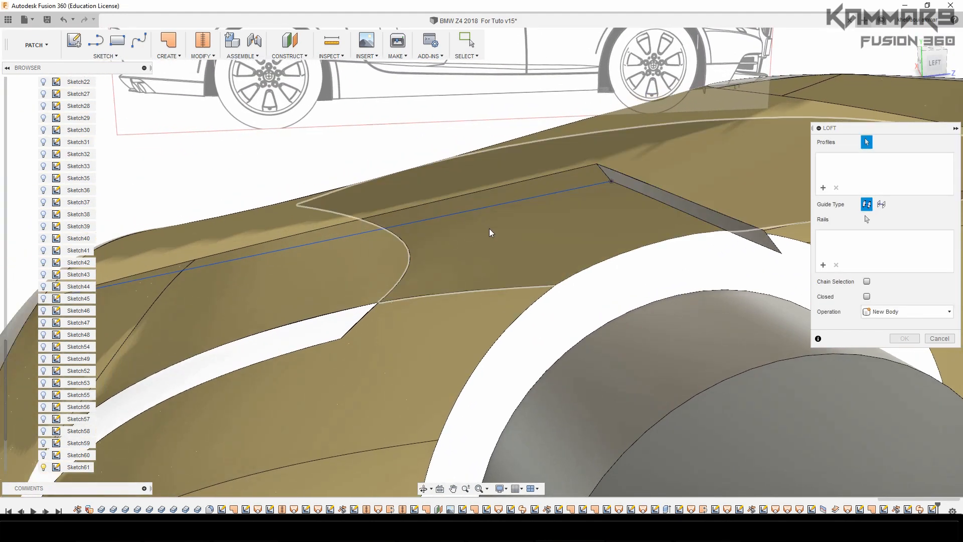
{"action": "left_click", "coordinate": [441, 215]}
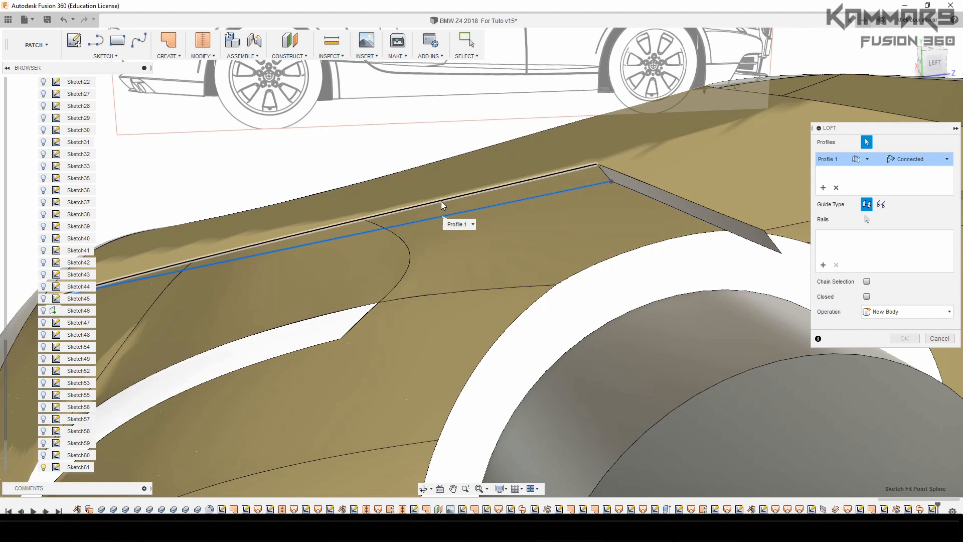
{"action": "left_click", "coordinate": [441, 201]}
{"action": "left_click", "coordinate": [824, 266]}
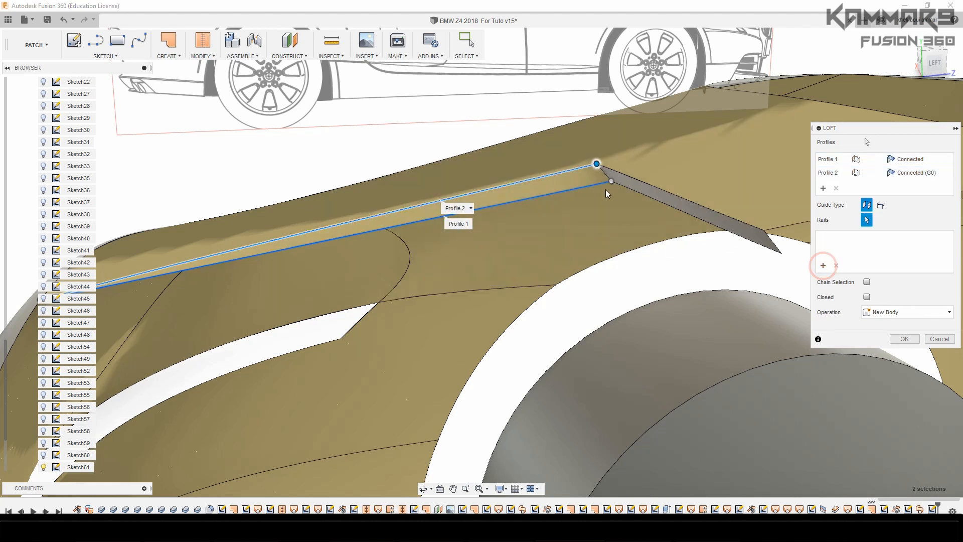
{"action": "left_click", "coordinate": [606, 176]}
{"action": "left_click", "coordinate": [905, 338]}
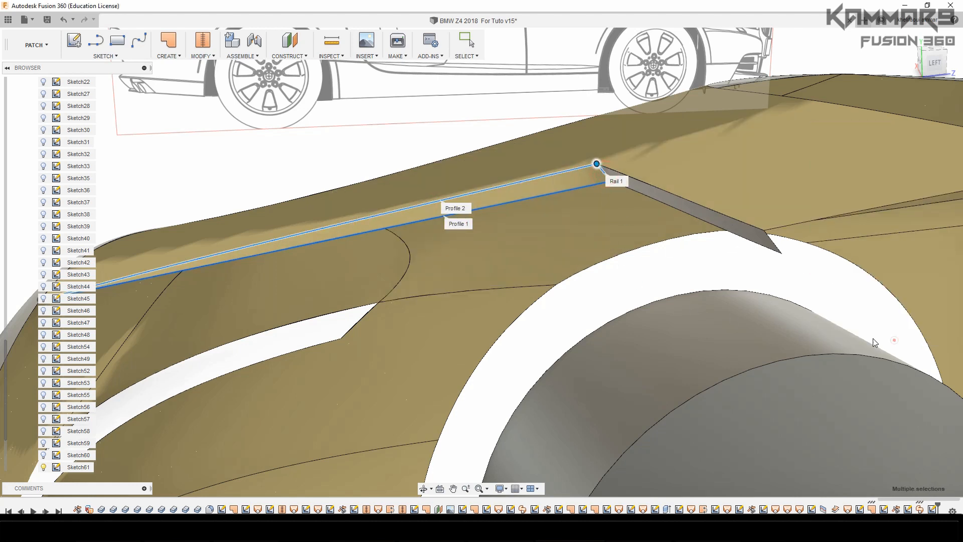
Step: Sketch a two-point spline in a new side-plane 3D sketch, from the swept strip's outer lower corner to the end corner of the rear panel's upper edge
{"action": "scroll", "coordinate": [558, 290], "scroll_direction": "down", "scroll_amount": 5}
{"action": "scroll", "coordinate": [554, 301], "scroll_direction": "up", "scroll_amount": 3}
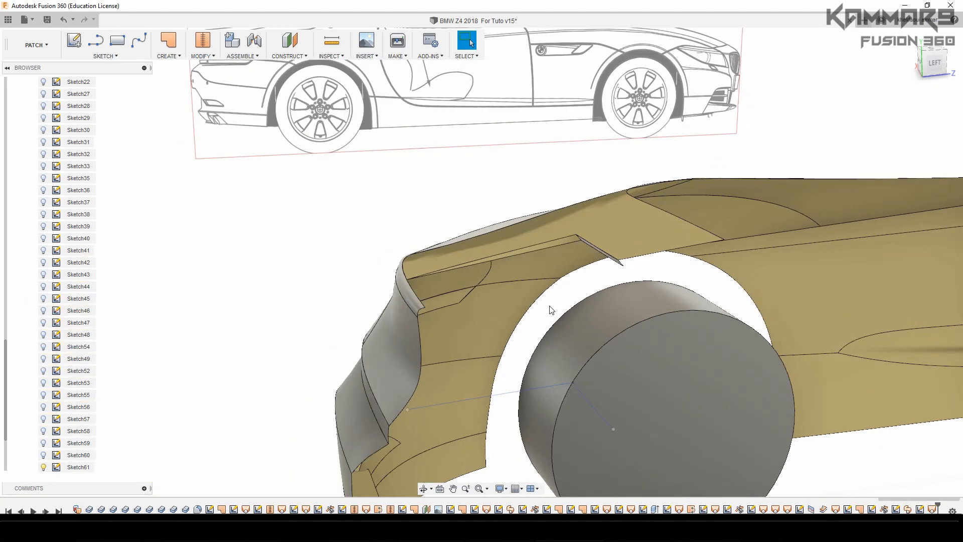
{"action": "middle_click_drag", "start_coordinate": [577, 296], "coordinate": [507, 290], "text": "shift"}
{"action": "scroll", "coordinate": [410, 284], "scroll_direction": "up", "scroll_amount": 2}
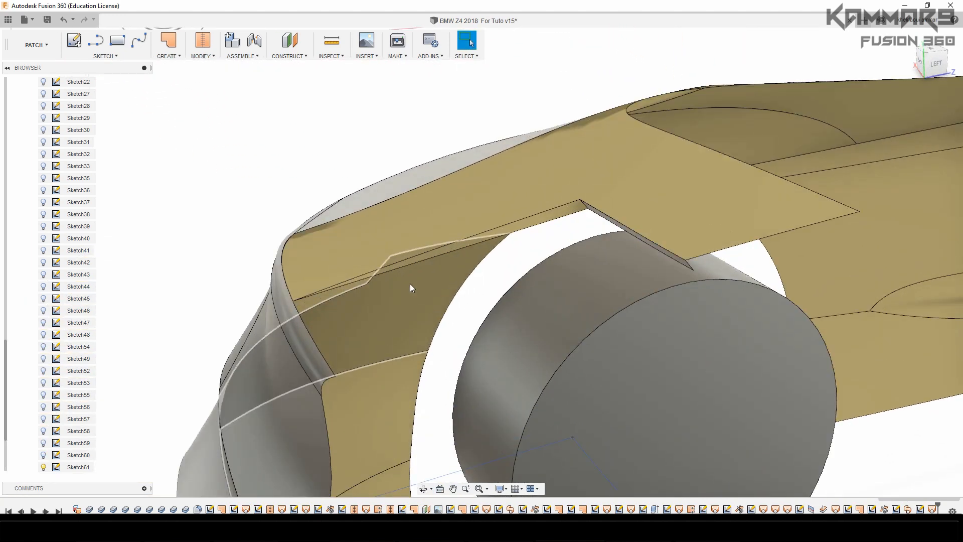
{"action": "left_click", "coordinate": [242, 166]}
{"action": "left_click", "coordinate": [139, 46]}
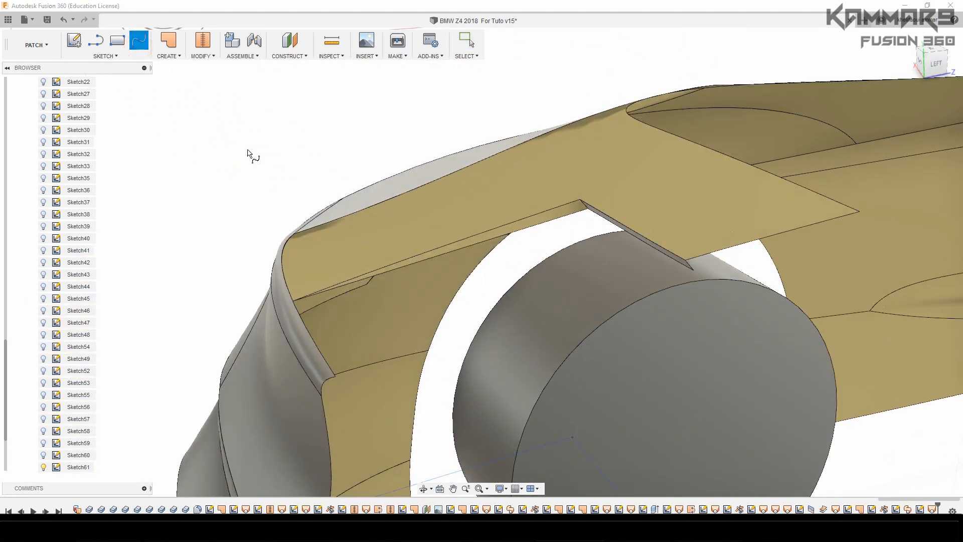
{"action": "scroll", "coordinate": [256, 170], "scroll_direction": "down", "scroll_amount": 6}
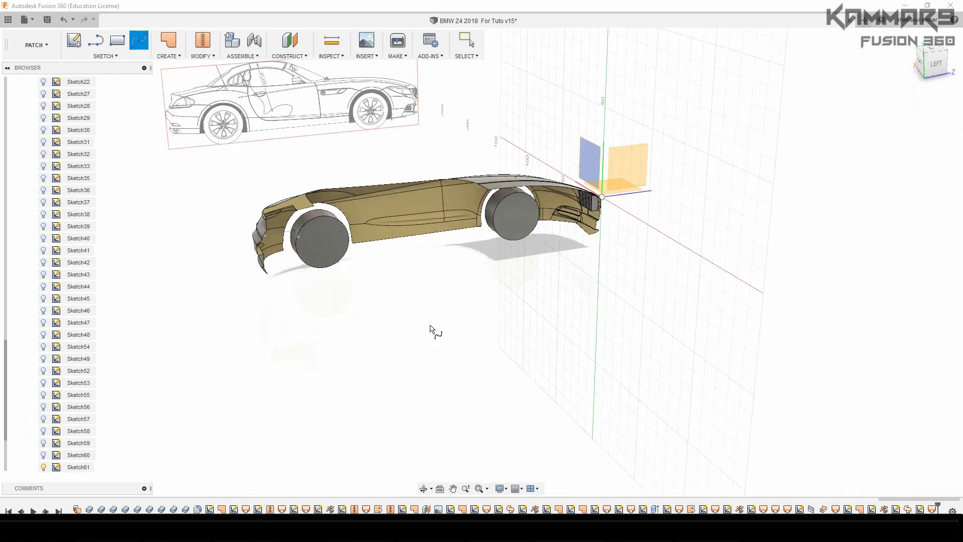
{"action": "left_click", "coordinate": [667, 316]}
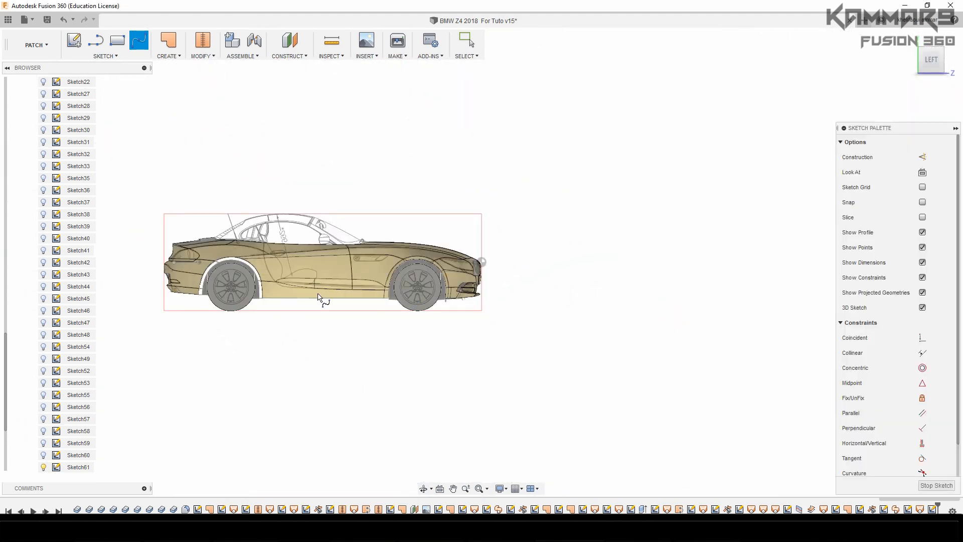
{"action": "middle_click_drag", "start_coordinate": [318, 294], "coordinate": [348, 337], "text": "shift"}
{"action": "scroll", "coordinate": [234, 333], "scroll_direction": "up", "scroll_amount": 6}
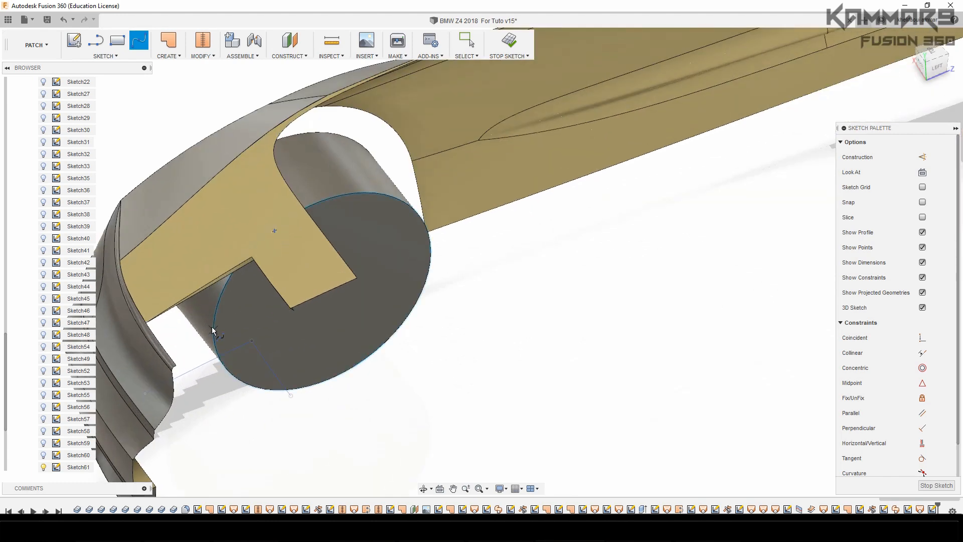
{"action": "middle_click_drag", "start_coordinate": [212, 327], "coordinate": [449, 231], "text": "shift"}
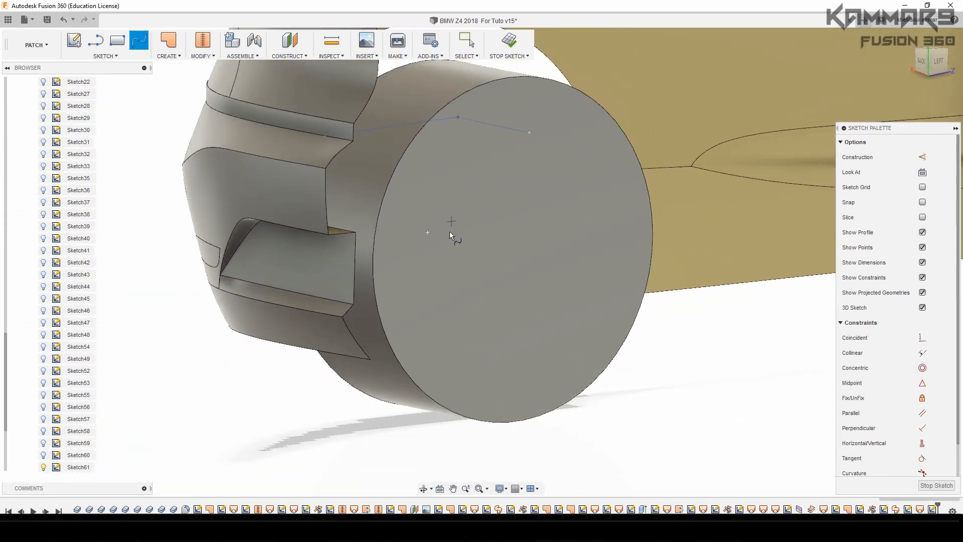
{"action": "scroll", "coordinate": [449, 231], "scroll_direction": "down", "scroll_amount": 2}
{"action": "scroll", "coordinate": [471, 70], "scroll_direction": "up", "scroll_amount": 1}
{"action": "middle_click_drag", "start_coordinate": [461, 63], "coordinate": [448, 249]}
{"action": "scroll", "coordinate": [448, 250], "scroll_direction": "up", "scroll_amount": 4}
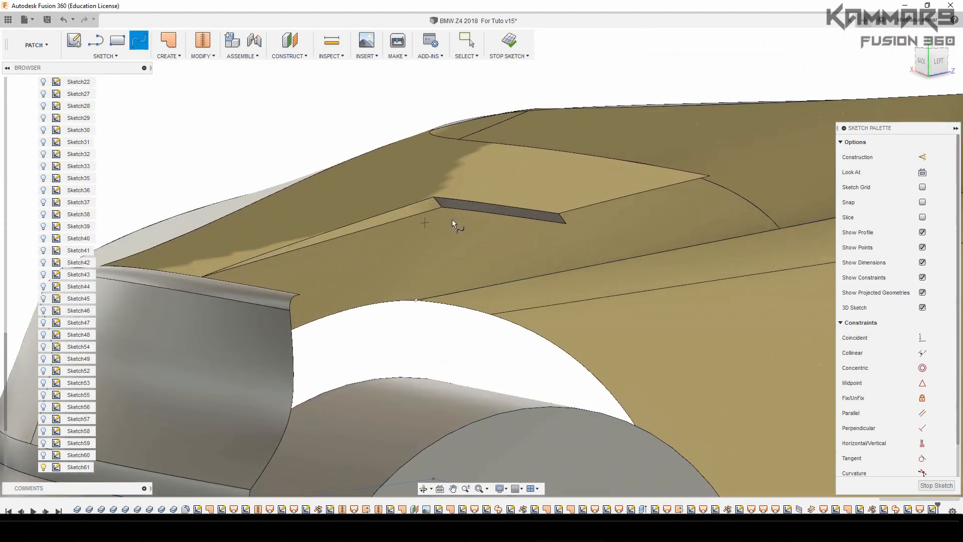
{"action": "left_click", "coordinate": [566, 224]}
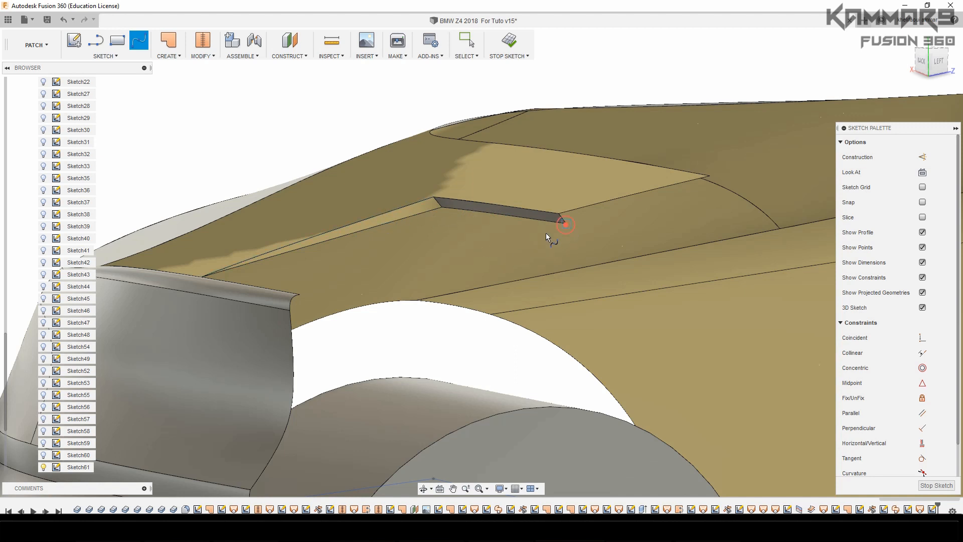
{"action": "left_click", "coordinate": [300, 294]}
{"action": "middle_click_drag", "start_coordinate": [327, 310], "coordinate": [372, 216], "text": "shift"}
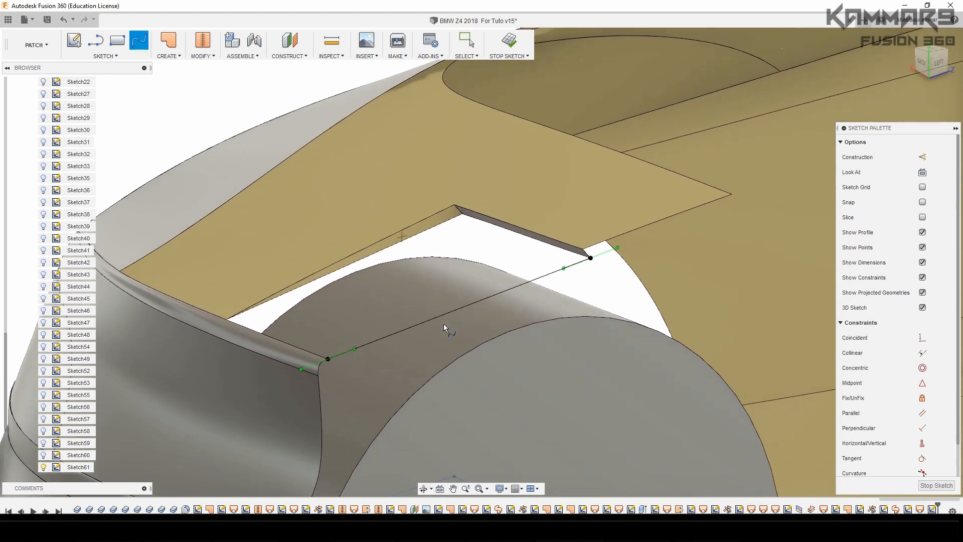
{"action": "scroll", "coordinate": [397, 322], "scroll_direction": "up", "scroll_amount": 1}
{"action": "scroll", "coordinate": [362, 327], "scroll_direction": "up", "scroll_amount": 1}
{"action": "key", "text": "Escape"}
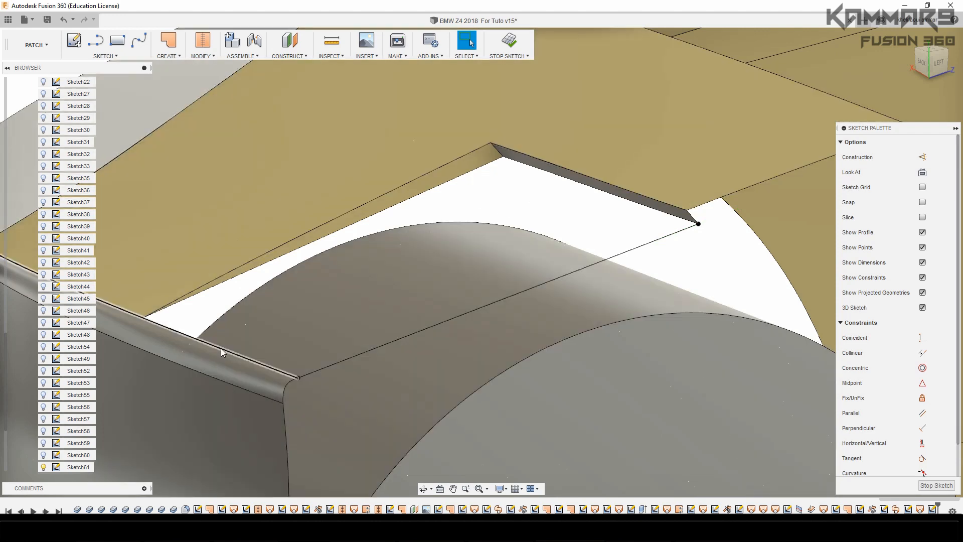
{"action": "left_click", "coordinate": [534, 190]}
{"action": "left_click", "coordinate": [169, 60]}
{"action": "left_click", "coordinate": [172, 56]}
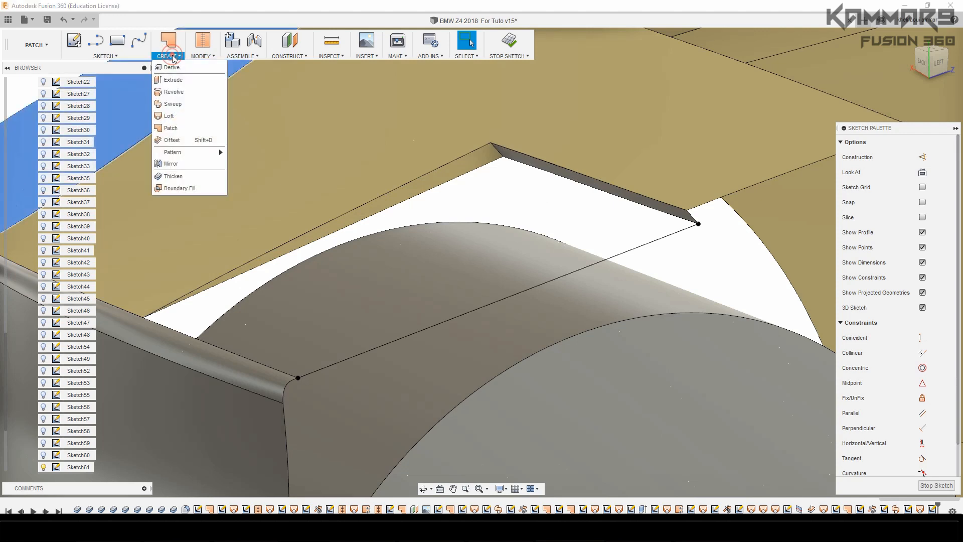
{"action": "left_click", "coordinate": [546, 215]}
{"action": "left_click", "coordinate": [180, 56]}
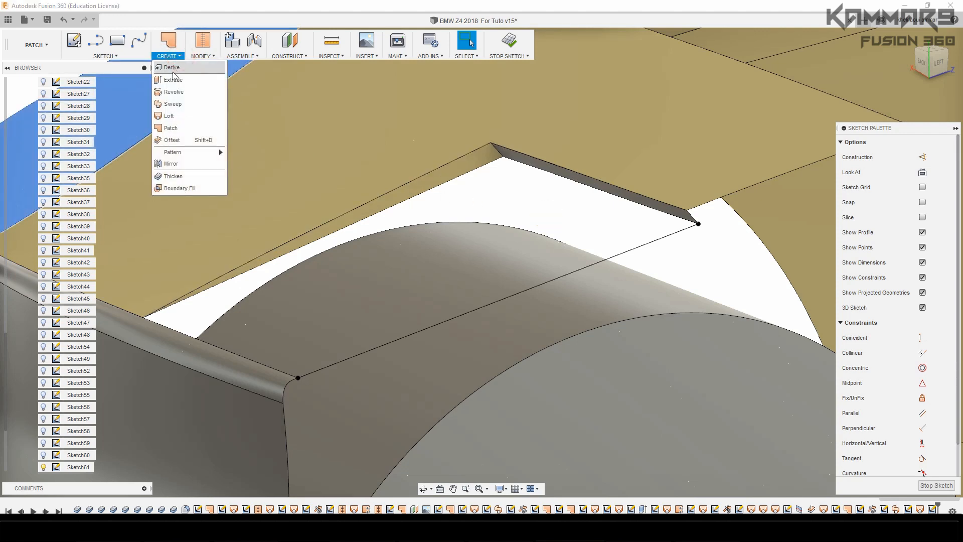
{"action": "left_click", "coordinate": [169, 116]}
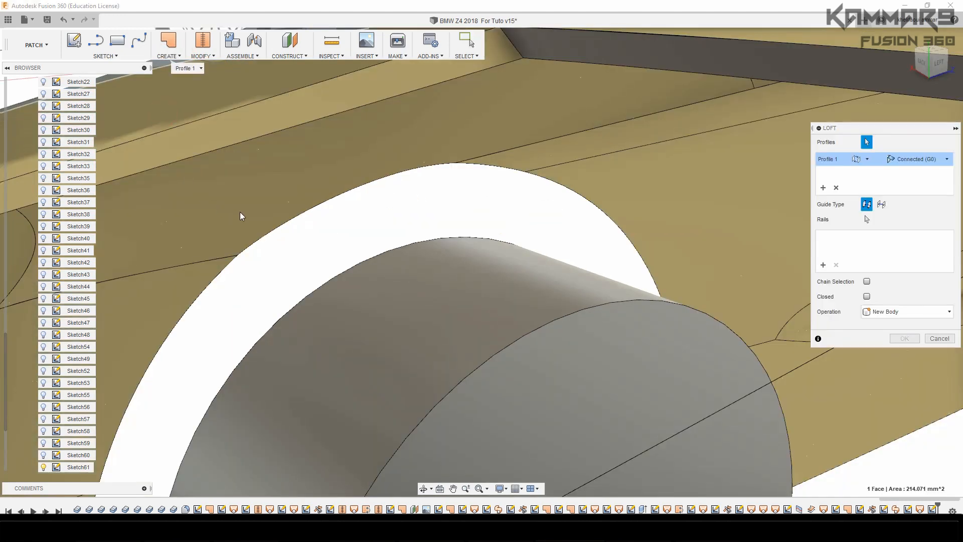
{"action": "scroll", "coordinate": [331, 220], "scroll_direction": "down", "scroll_amount": 3}
{"action": "scroll", "coordinate": [293, 213], "scroll_direction": "up", "scroll_amount": 2}
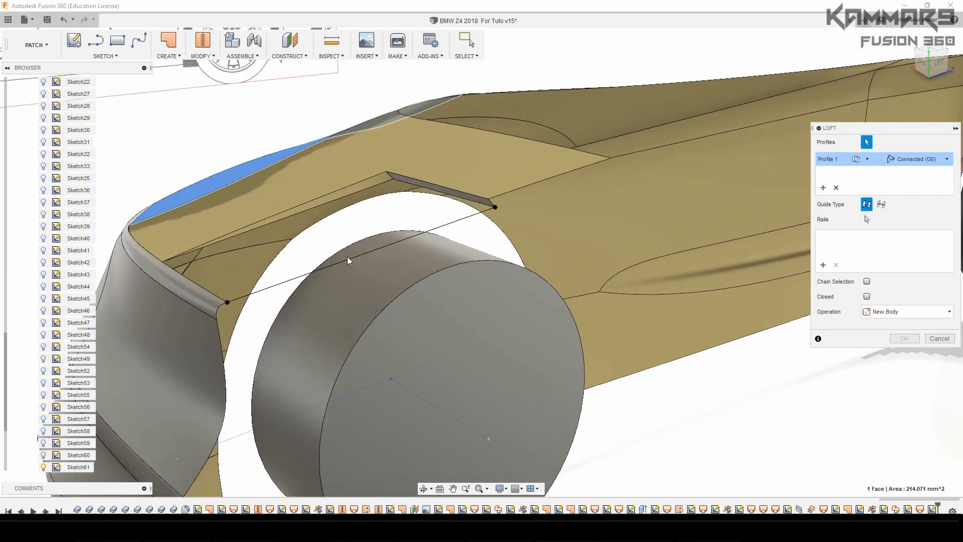
{"action": "left_click", "coordinate": [457, 222]}
{"action": "left_click", "coordinate": [370, 191]}
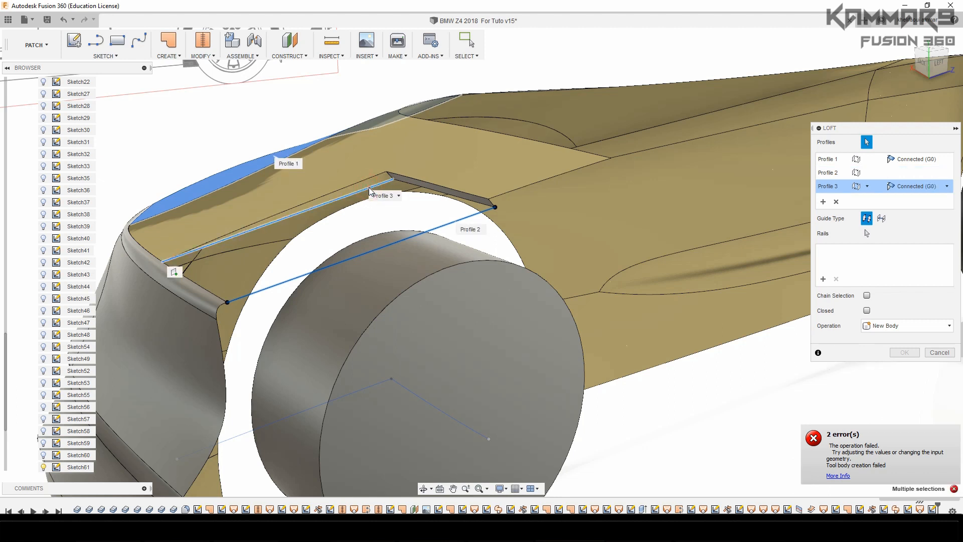
{"action": "left_click", "coordinate": [836, 201]}
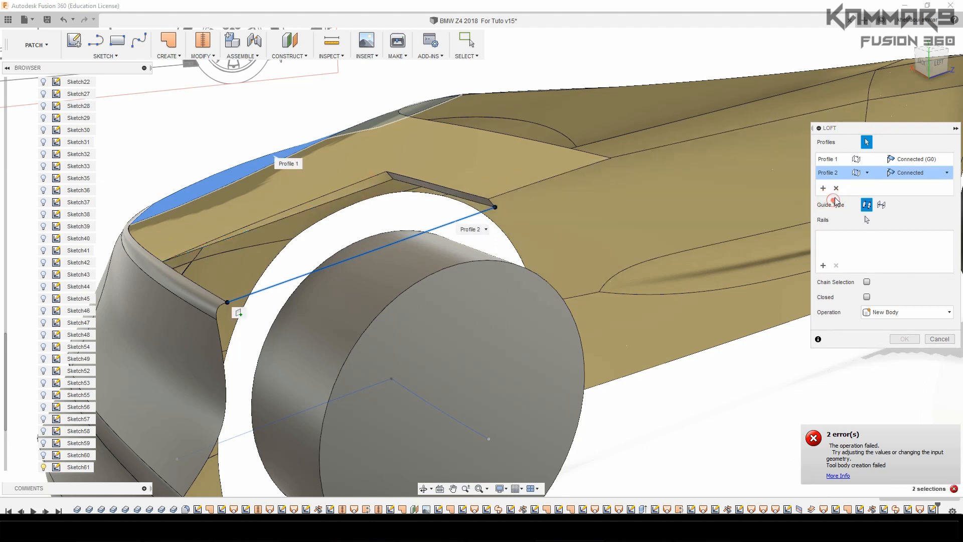
{"action": "left_click", "coordinate": [835, 187]}
{"action": "left_click", "coordinate": [836, 185]}
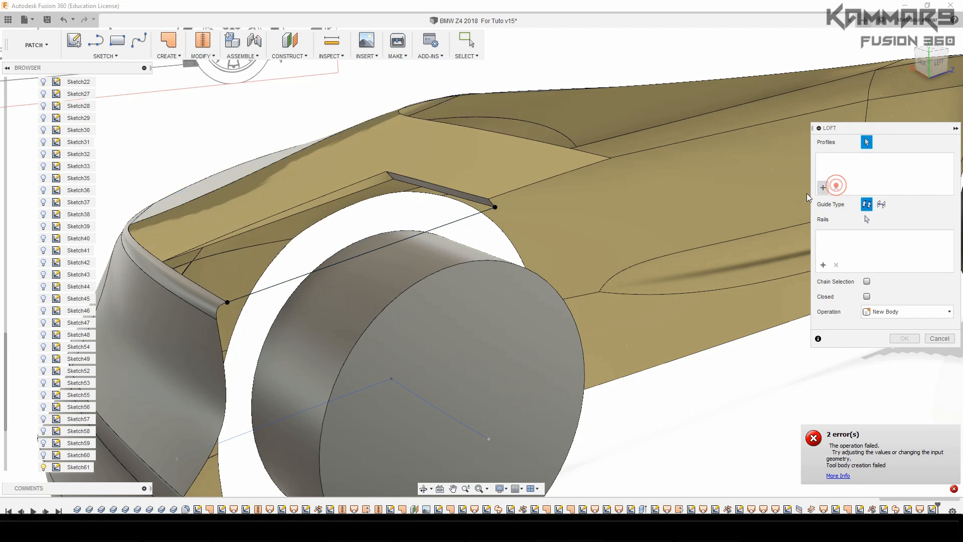
Step: Loft a recessed new-body panel from the new spline to the lengthwise strip's lower edge, with the swept strip's lower edge and rear panel's upper edge as rails
{"action": "left_click", "coordinate": [461, 226]}
{"action": "left_click", "coordinate": [385, 184]}
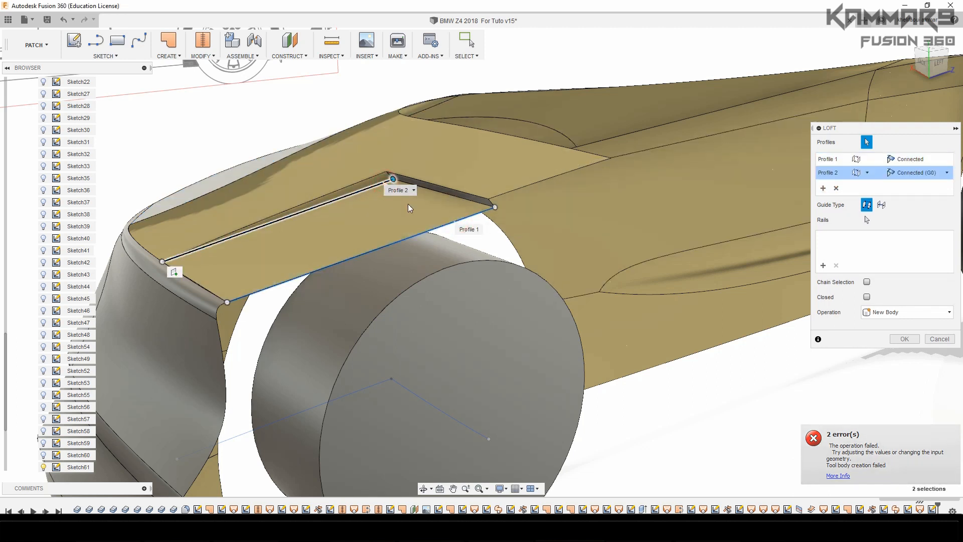
{"action": "left_click", "coordinate": [822, 265]}
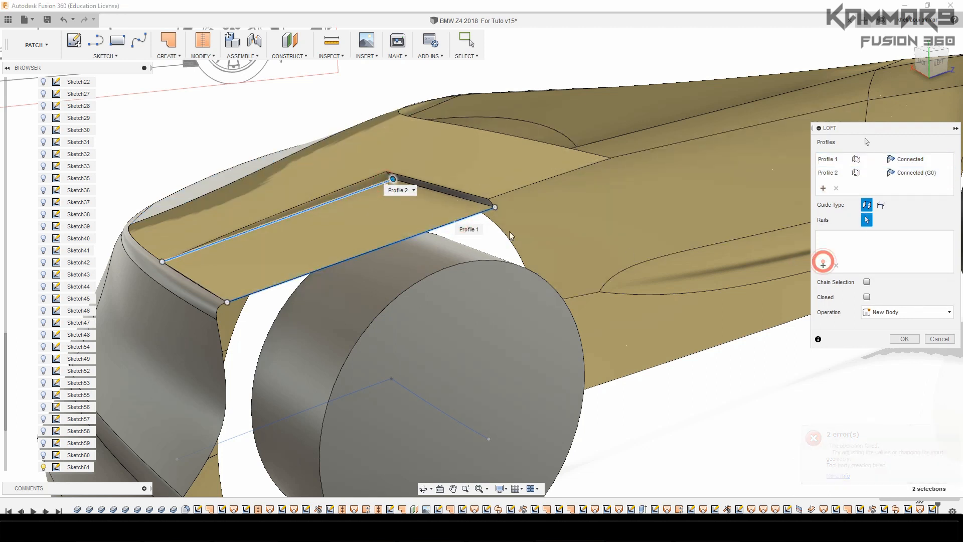
{"action": "left_click", "coordinate": [458, 200]}
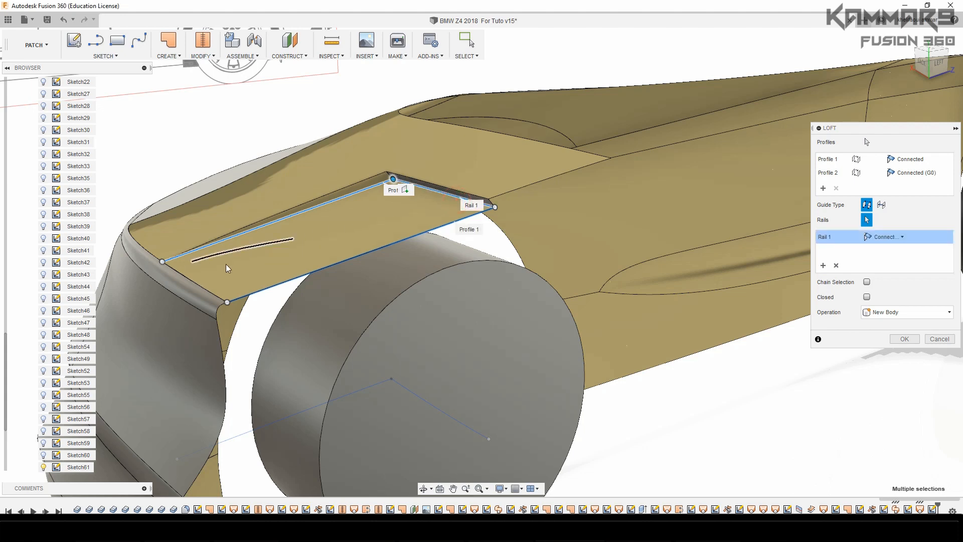
{"action": "left_click", "coordinate": [207, 296]}
{"action": "left_click", "coordinate": [904, 340]}
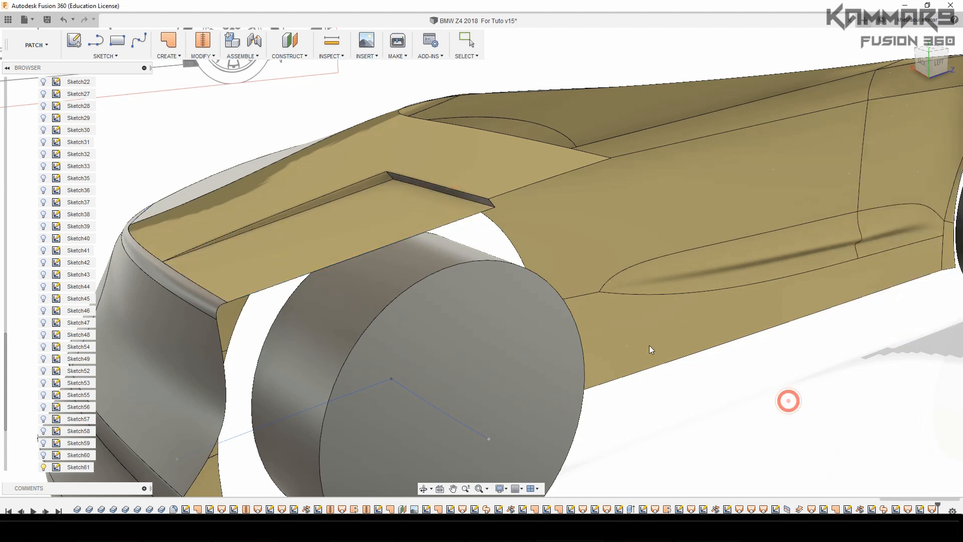
{"action": "middle_click_drag", "start_coordinate": [788, 402], "coordinate": [499, 319], "text": "shift"}
{"action": "middle_click_drag", "start_coordinate": [442, 311], "coordinate": [526, 341], "text": "shift"}
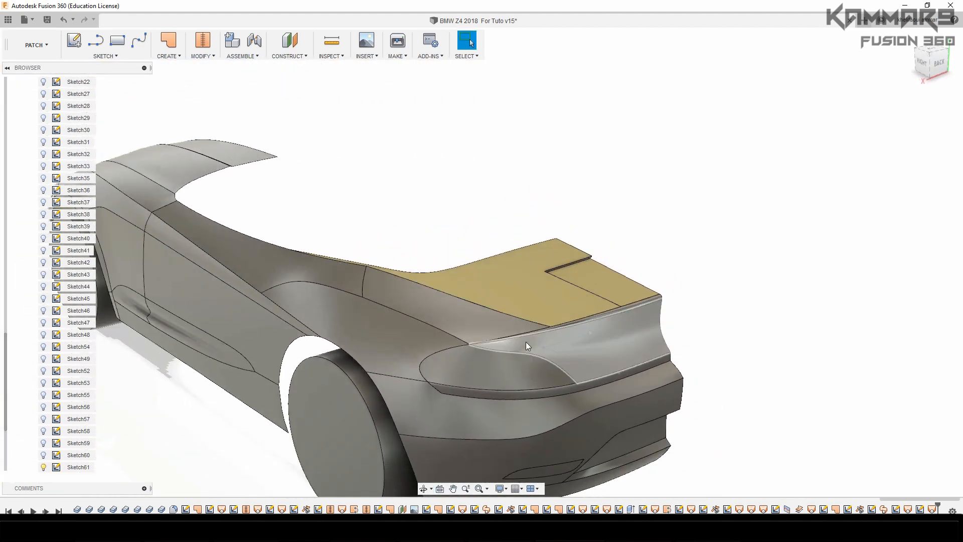
{"action": "scroll", "coordinate": [742, 309], "scroll_direction": "down", "scroll_amount": 4}
{"action": "middle_click_drag", "start_coordinate": [600, 364], "coordinate": [675, 335]}
{"action": "scroll", "coordinate": [597, 338], "scroll_direction": "up", "scroll_amount": 2}
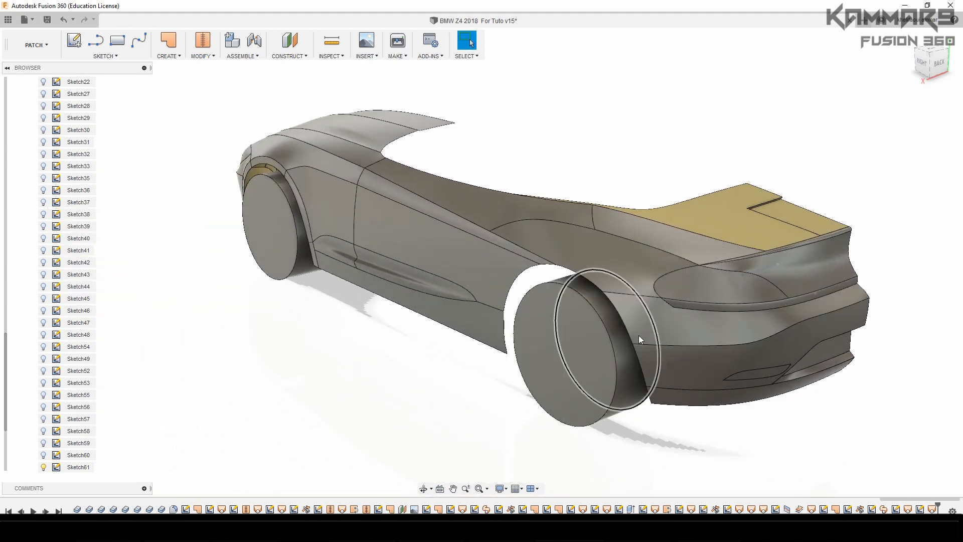
Step: Sketch a three-point fit-point spline on the side plane along the rear wheel arch's inner edge, between its two lower ends
{"action": "middle_click_drag", "start_coordinate": [652, 297], "coordinate": [673, 309]}
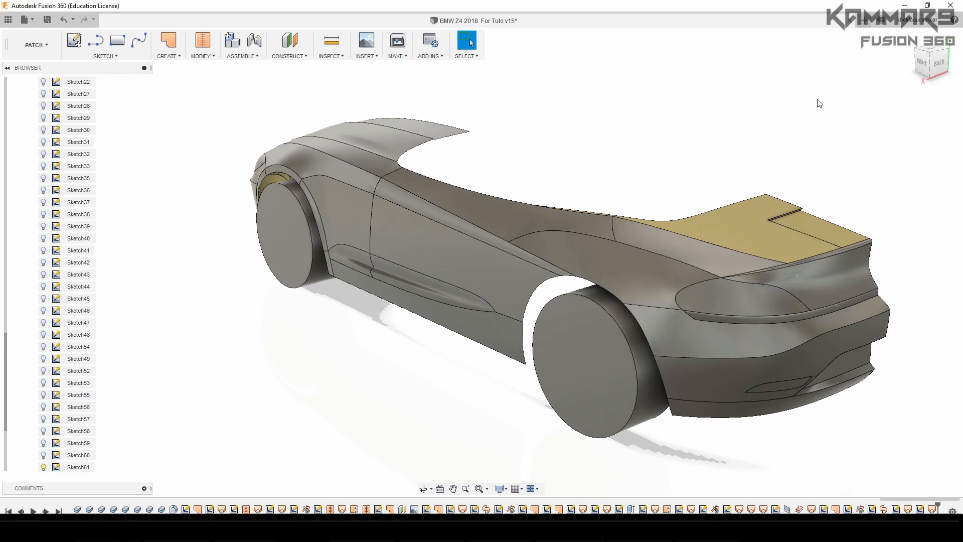
{"action": "left_click", "coordinate": [925, 64]}
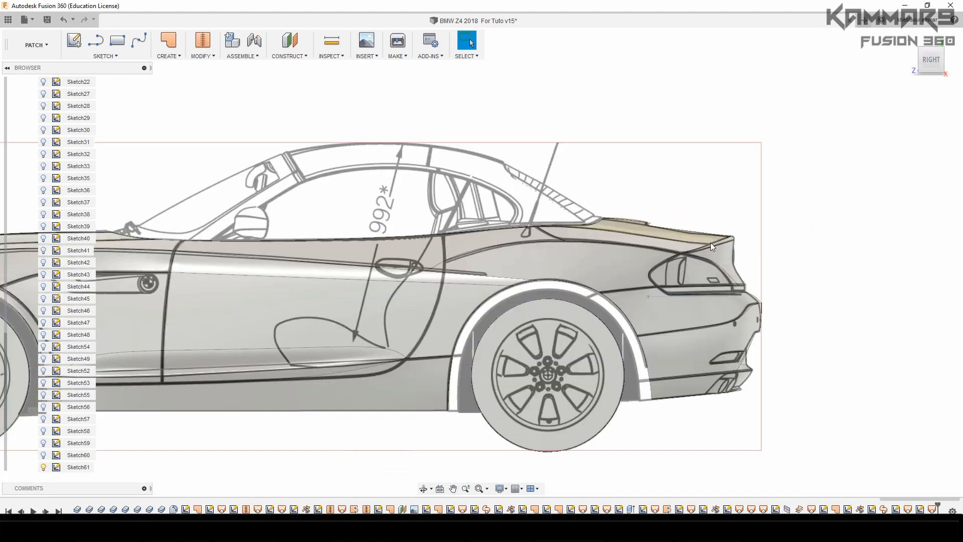
{"action": "scroll", "coordinate": [573, 378], "scroll_direction": "up", "scroll_amount": 4}
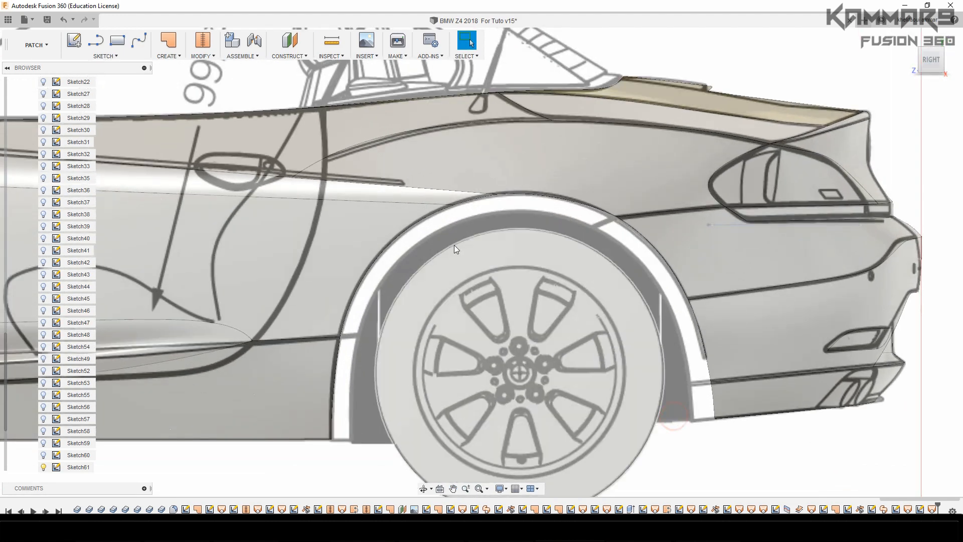
{"action": "left_click", "coordinate": [141, 43]}
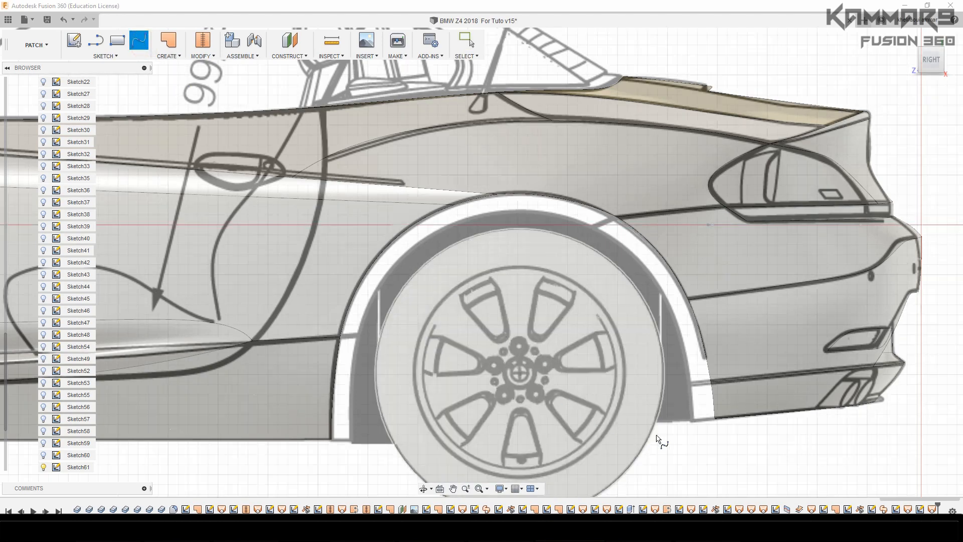
{"action": "left_click", "coordinate": [681, 437]}
{"action": "scroll", "coordinate": [374, 348], "scroll_direction": "down", "scroll_amount": 5}
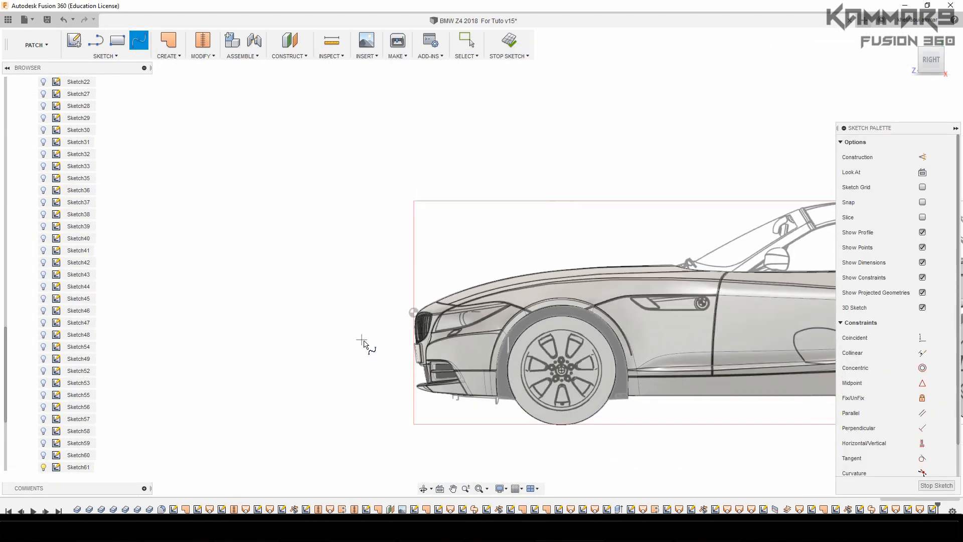
{"action": "scroll", "coordinate": [568, 348], "scroll_direction": "down", "scroll_amount": 2}
{"action": "scroll", "coordinate": [753, 356], "scroll_direction": "up", "scroll_amount": 5}
{"action": "scroll", "coordinate": [803, 376], "scroll_direction": "up", "scroll_amount": 8}
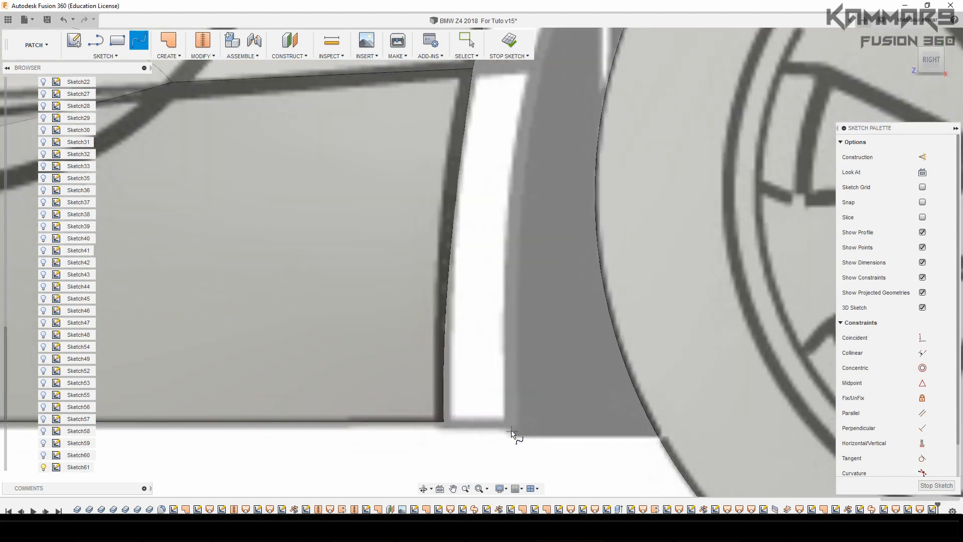
{"action": "left_click", "coordinate": [510, 426]}
{"action": "scroll", "coordinate": [507, 426], "scroll_direction": "down", "scroll_amount": 6}
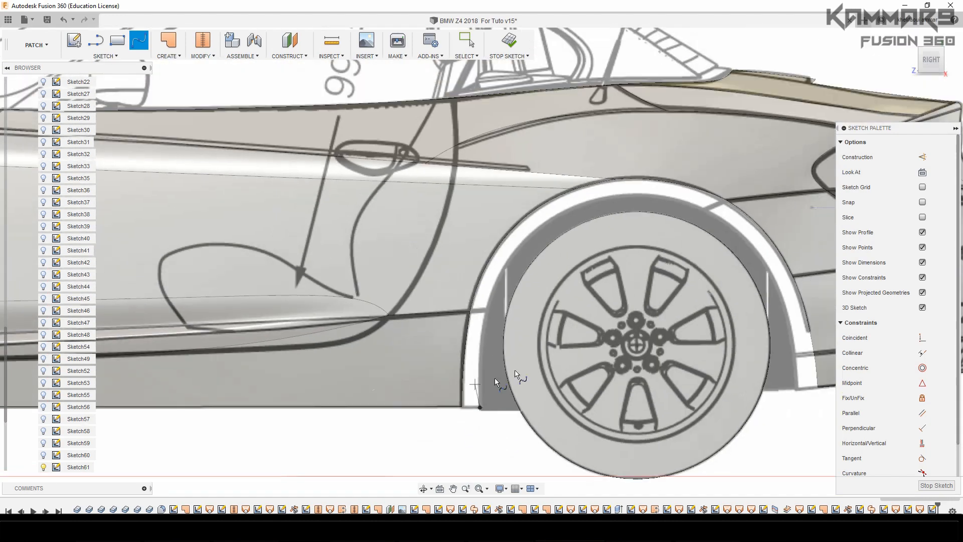
{"action": "scroll", "coordinate": [654, 199], "scroll_direction": "up", "scroll_amount": 3}
{"action": "left_click", "coordinate": [622, 184]}
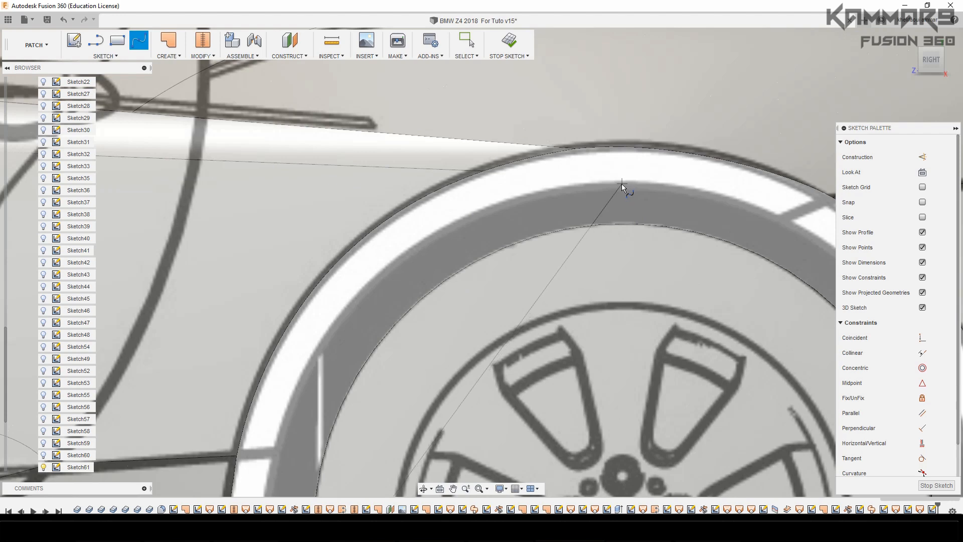
{"action": "scroll", "coordinate": [632, 266], "scroll_direction": "down", "scroll_amount": 6}
{"action": "scroll", "coordinate": [752, 412], "scroll_direction": "up", "scroll_amount": 8}
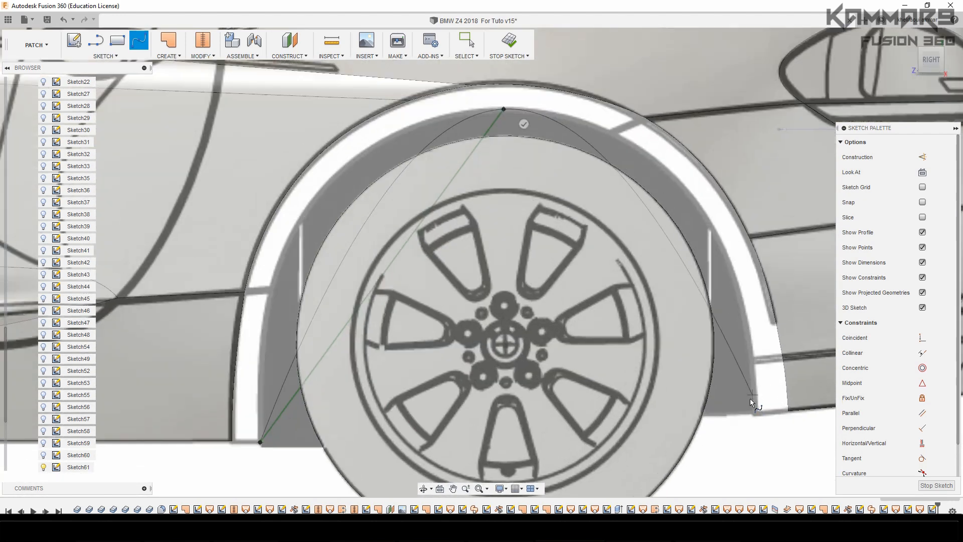
{"action": "double_click", "coordinate": [767, 427]}
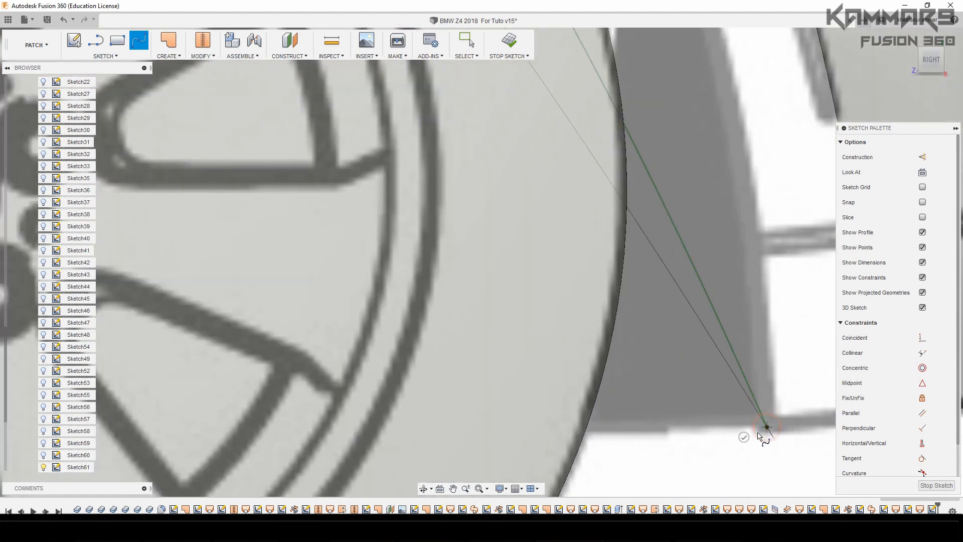
{"action": "scroll", "coordinate": [634, 389], "scroll_direction": "down", "scroll_amount": 8}
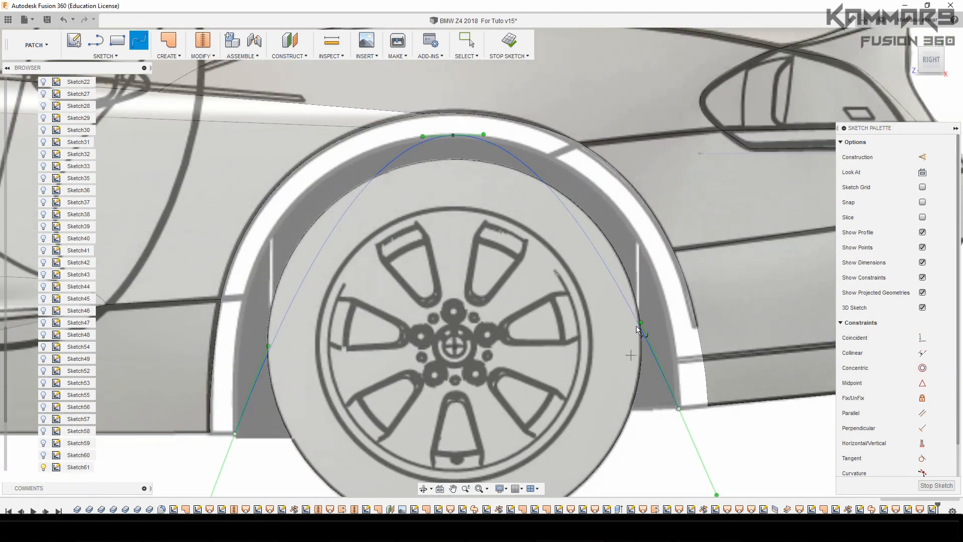
{"action": "scroll", "coordinate": [656, 332], "scroll_direction": "up", "scroll_amount": 3}
{"action": "key", "text": "Escape"}
Step: Move the tangent handle at the spline's rearward lower end about 2.847 mm in X to follow the arch
{"action": "left_click", "coordinate": [642, 323]}
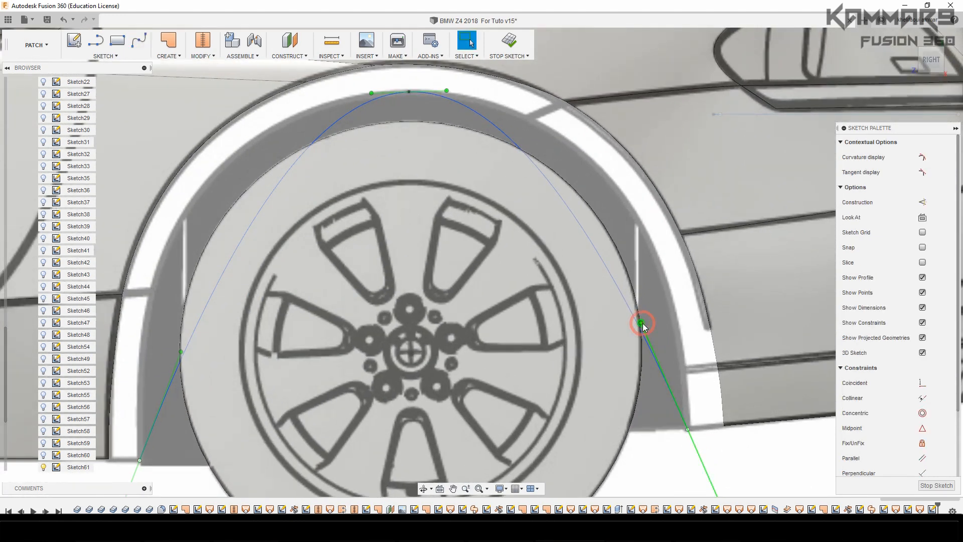
{"action": "key", "text": "m"}
{"action": "left_click_drag", "start_coordinate": [669, 321], "coordinate": [714, 326]}
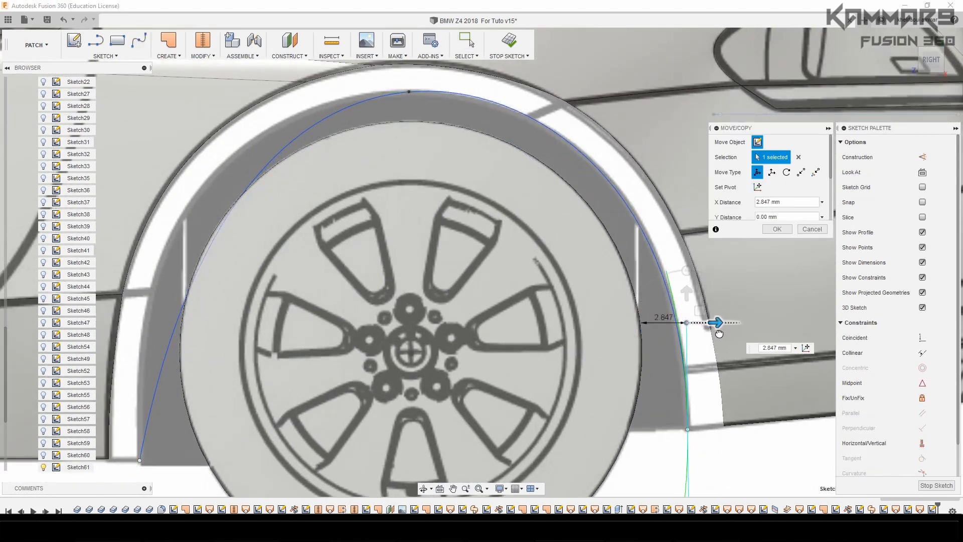
Step: Move the tangent handle at the spline's forward lower end outward and fine-tune it until the curve follows the blueprint's inner arch
{"action": "scroll", "coordinate": [713, 328], "scroll_direction": "down", "scroll_amount": 3}
{"action": "scroll", "coordinate": [417, 397], "scroll_direction": "up", "scroll_amount": 3}
{"action": "left_click", "coordinate": [271, 432]}
{"action": "left_click", "coordinate": [293, 327]}
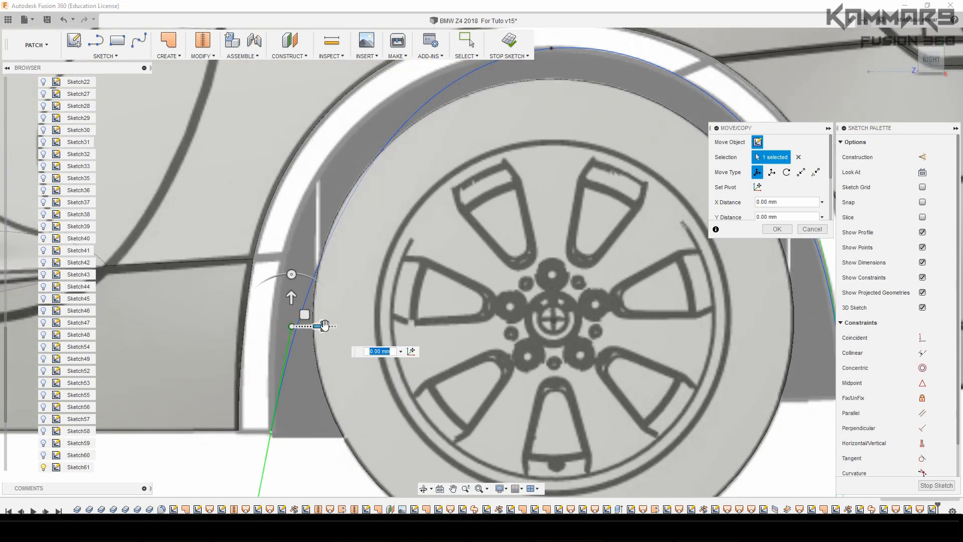
{"action": "left_click_drag", "start_coordinate": [323, 325], "coordinate": [290, 324]}
{"action": "scroll", "coordinate": [341, 346], "scroll_direction": "down", "scroll_amount": 3}
{"action": "scroll", "coordinate": [515, 231], "scroll_direction": "up", "scroll_amount": 2}
{"action": "left_click_drag", "start_coordinate": [231, 344], "coordinate": [234, 337]}
{"action": "scroll", "coordinate": [577, 294], "scroll_direction": "down", "scroll_amount": 3}
{"action": "key", "text": "Return"}
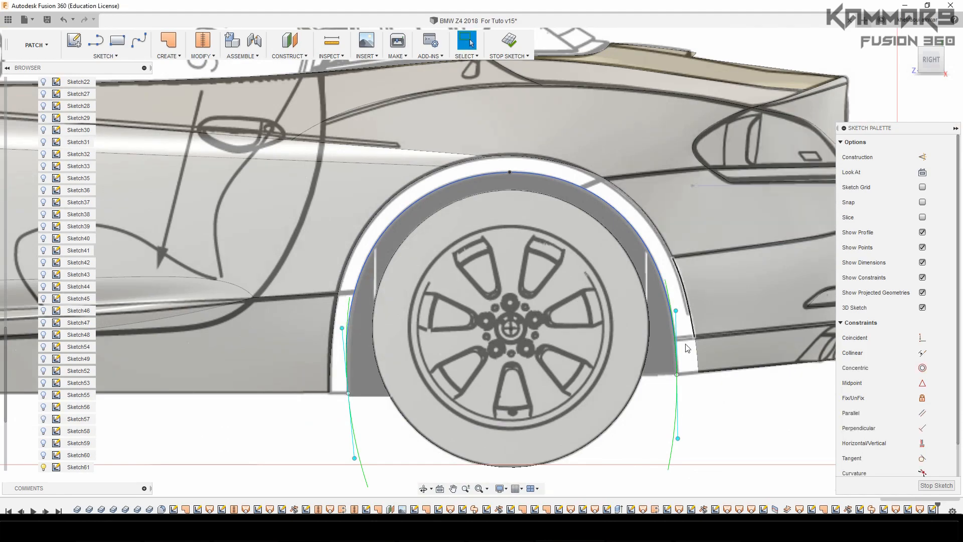
Step: Move the whole arch spline 40.313 mm in Z from the car's centre plane to the outer side of the rear wheel
{"action": "left_click", "coordinate": [658, 265]}
{"action": "left_click", "coordinate": [950, 60]}
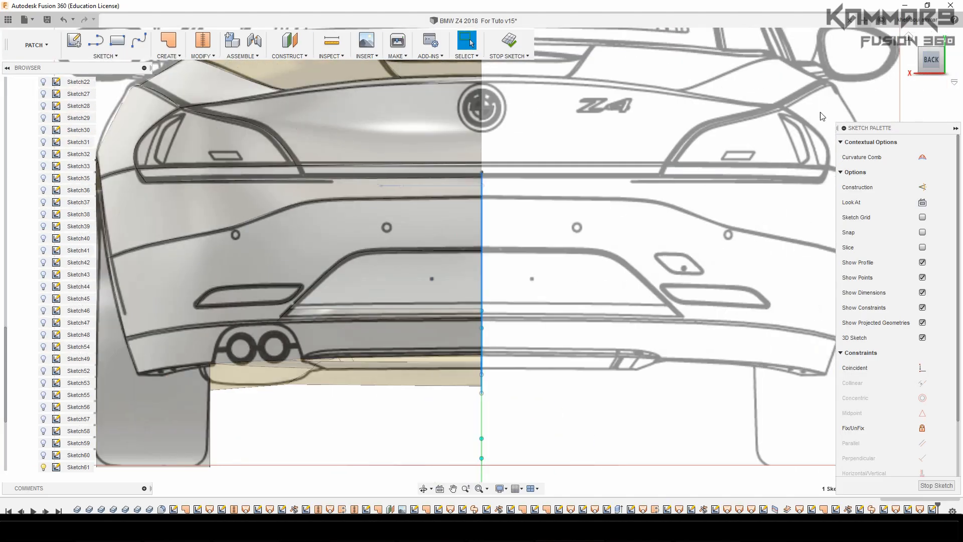
{"action": "scroll", "coordinate": [574, 218], "scroll_direction": "down", "scroll_amount": 2}
{"action": "key", "text": "m"}
{"action": "scroll", "coordinate": [517, 263], "scroll_direction": "down", "scroll_amount": 1}
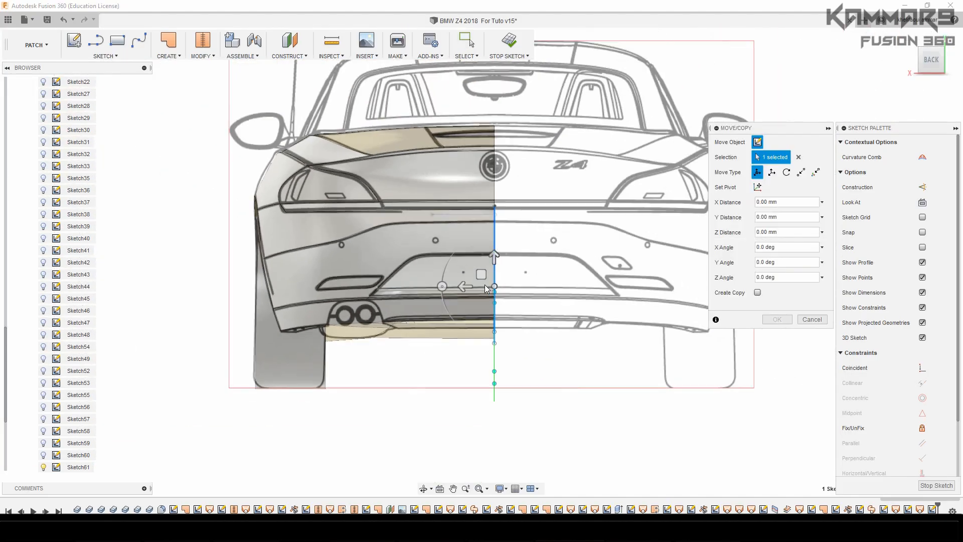
{"action": "scroll", "coordinate": [401, 265], "scroll_direction": "up", "scroll_amount": 2}
{"action": "left_click_drag", "start_coordinate": [526, 303], "coordinate": [197, 305]}
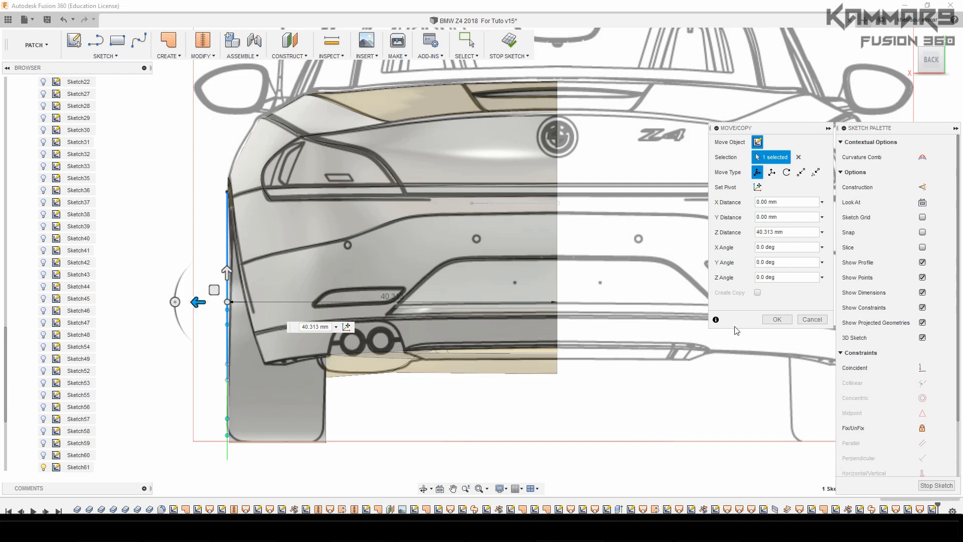
{"action": "left_click", "coordinate": [775, 319]}
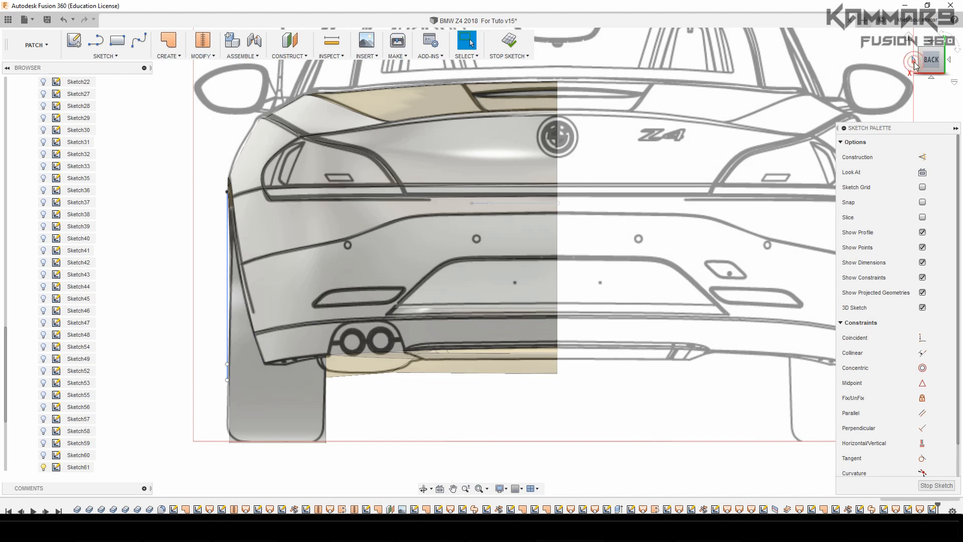
Step: Move the spline's rearward lower endpoint 4.454 mm inward to the bumper's lower corner as seen from the back
{"action": "left_click", "coordinate": [914, 61]}
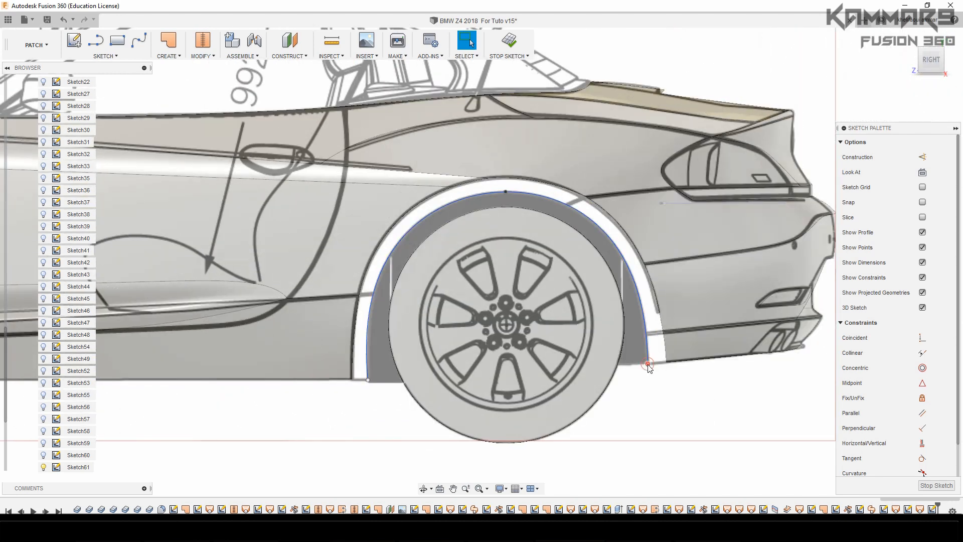
{"action": "left_click", "coordinate": [648, 366]}
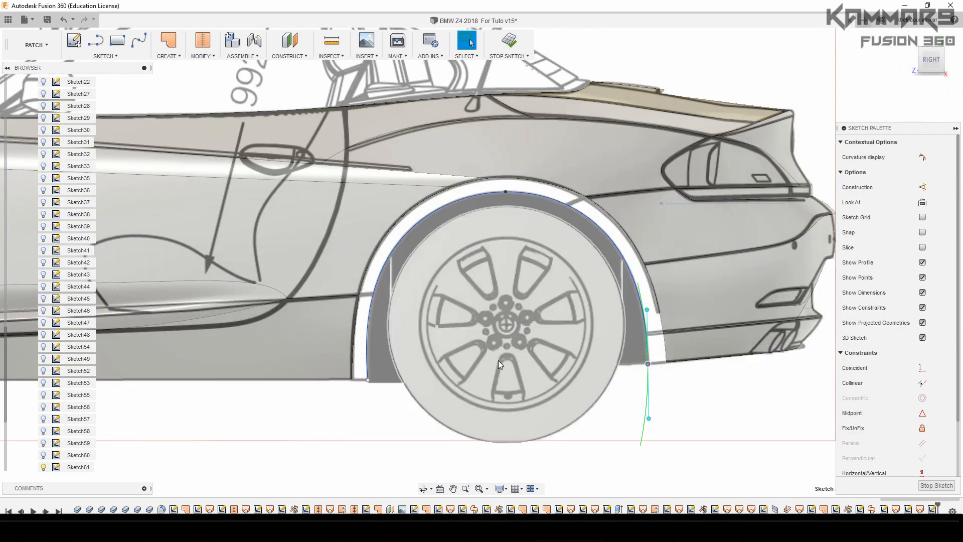
{"action": "key", "text": "m"}
{"action": "left_click", "coordinate": [949, 60]}
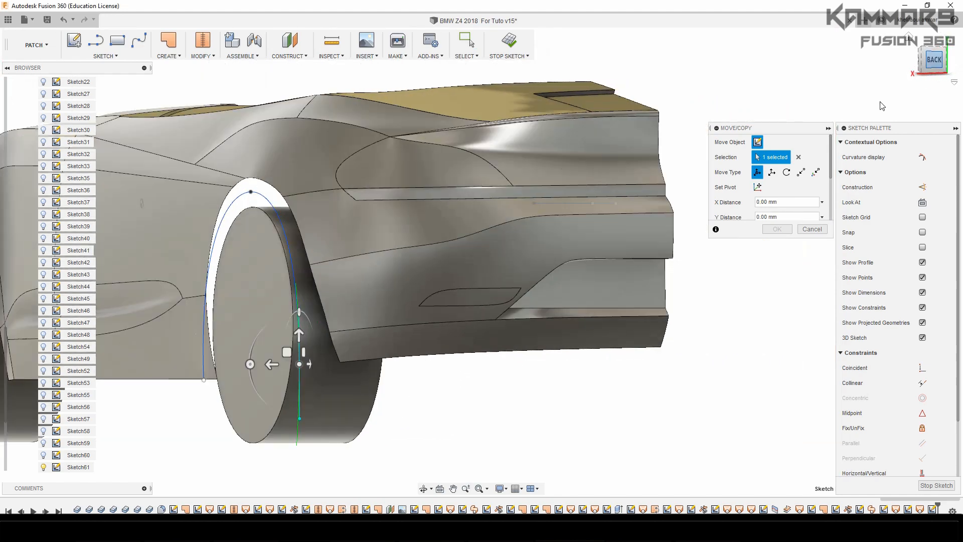
{"action": "scroll", "coordinate": [233, 362], "scroll_direction": "up", "scroll_amount": 5}
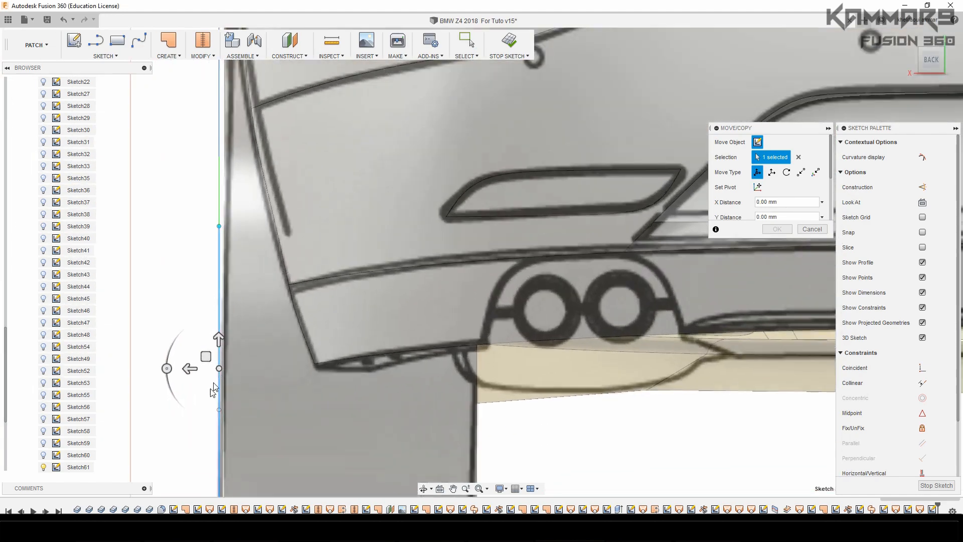
{"action": "left_click_drag", "start_coordinate": [190, 368], "coordinate": [280, 372]}
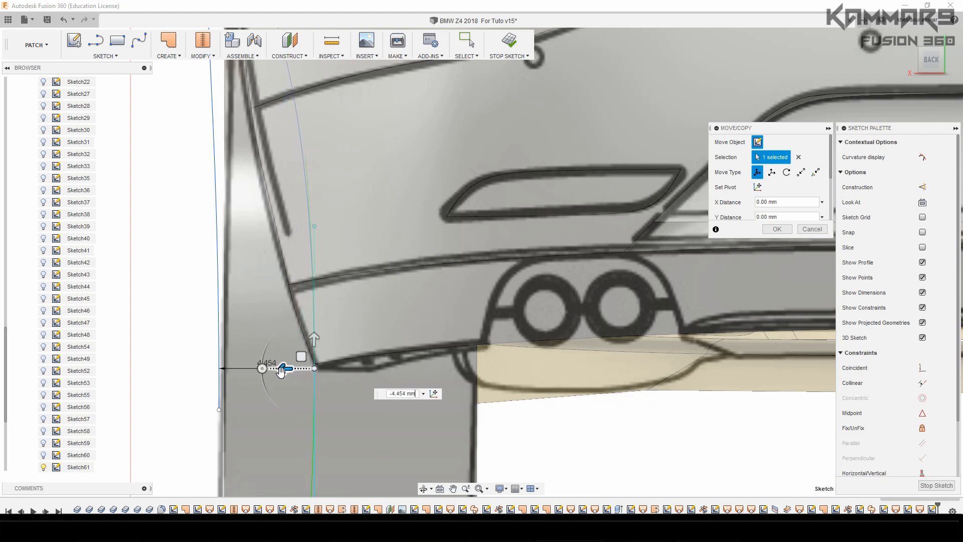
Step: Move that endpoint's upper tangent handle 1.852 mm outward so the spline follows the bumper's side edge, and apply the move
{"action": "left_click", "coordinate": [314, 226]}
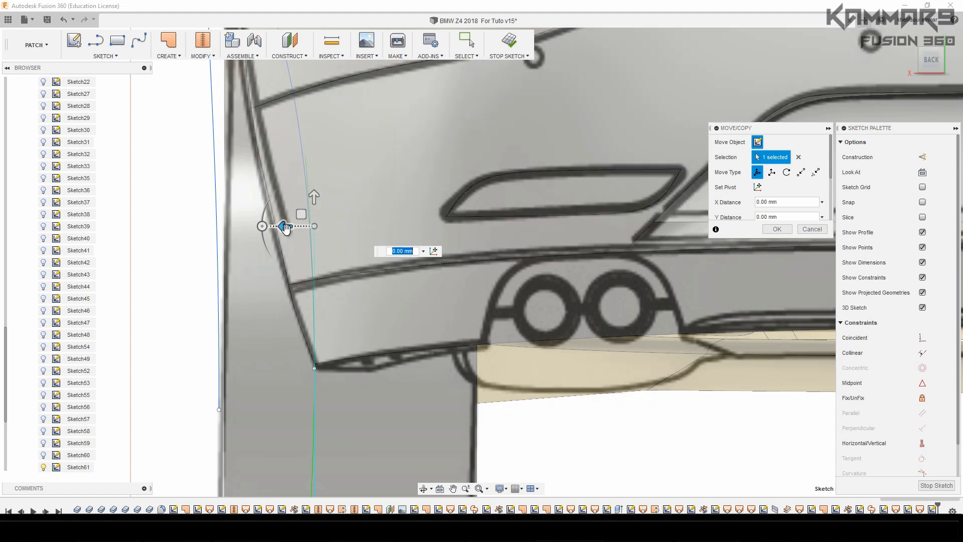
{"action": "left_click_drag", "start_coordinate": [286, 229], "coordinate": [247, 235]}
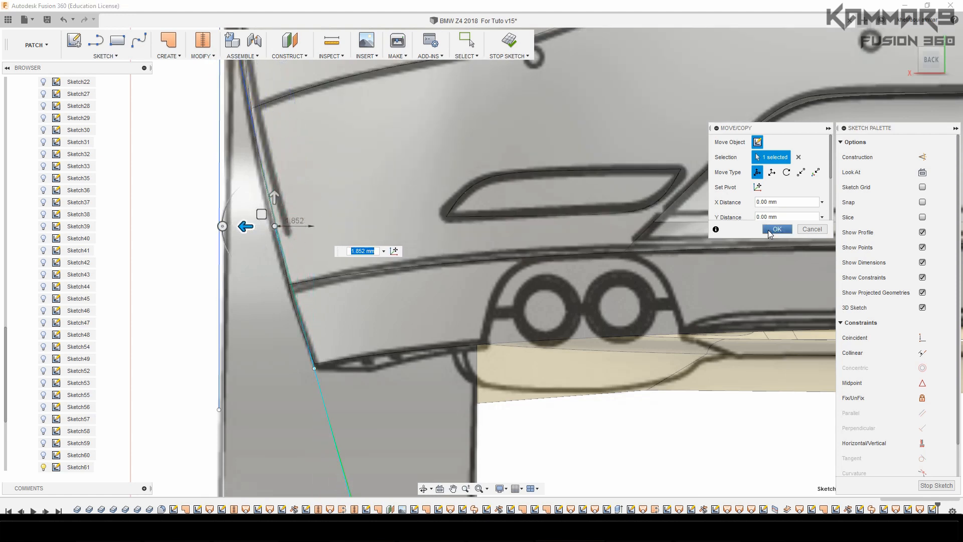
{"action": "left_click", "coordinate": [777, 230]}
{"action": "scroll", "coordinate": [565, 419], "scroll_direction": "down", "scroll_amount": 6}
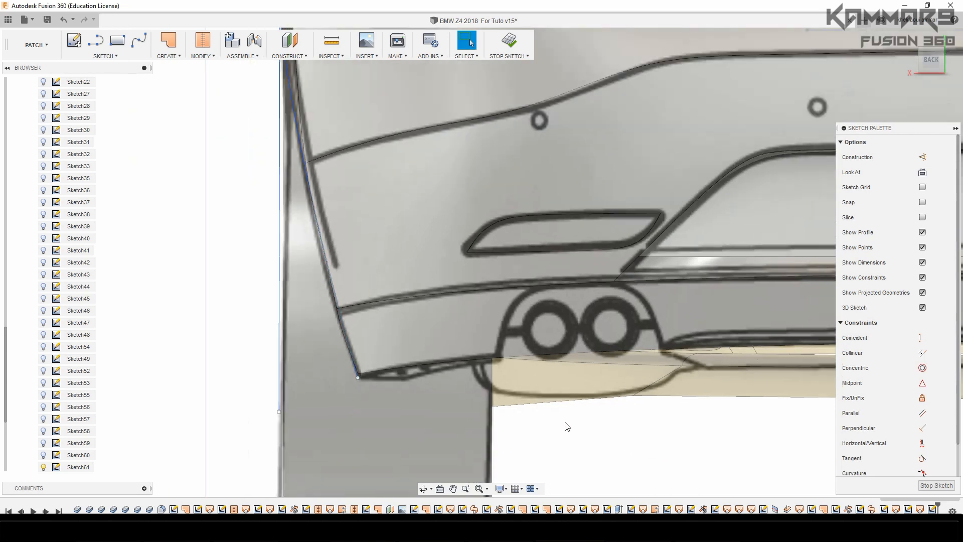
Step: Move the arch spline's forward lower endpoint 0.716 mm inward in Z toward the side edge, as seen from the top
{"action": "left_click", "coordinate": [913, 62]}
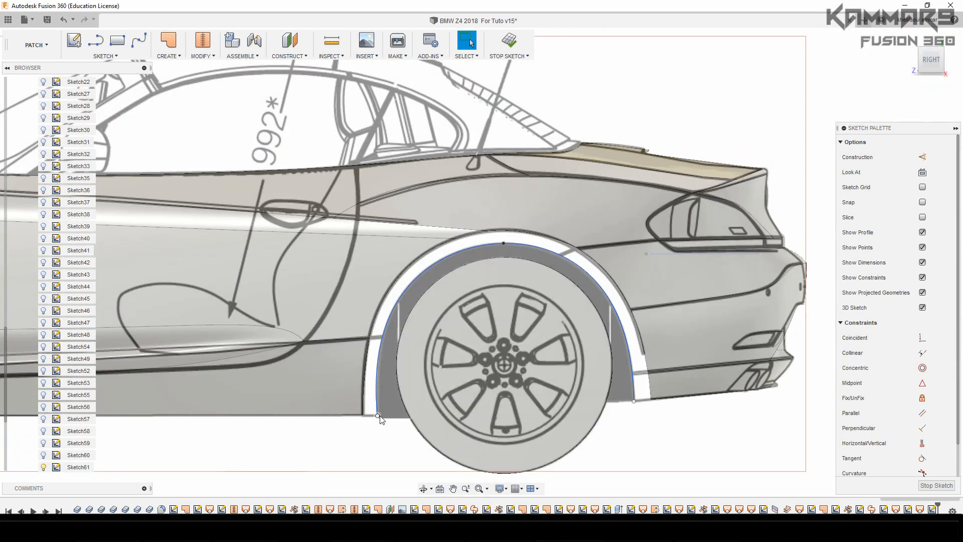
{"action": "left_click", "coordinate": [379, 416]}
{"action": "left_click", "coordinate": [933, 42]}
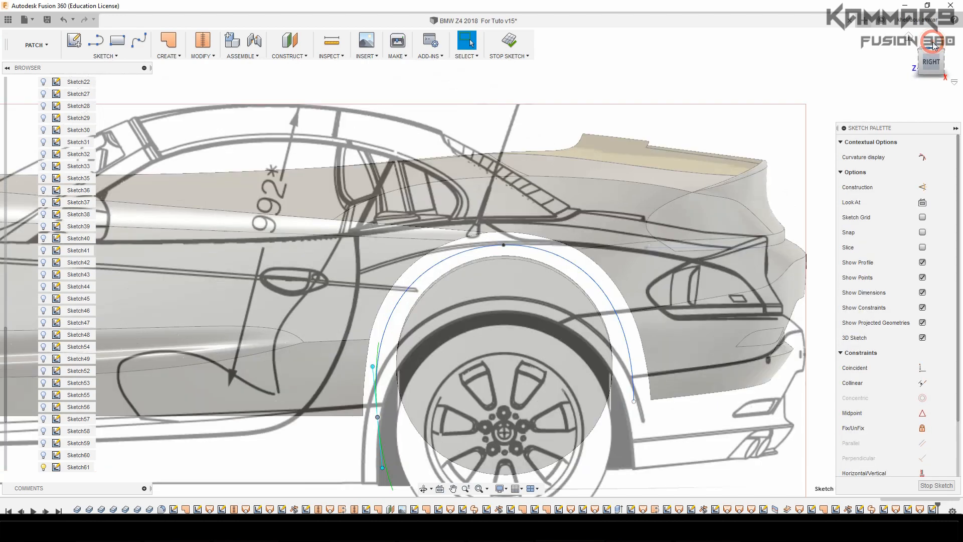
{"action": "scroll", "coordinate": [384, 325], "scroll_direction": "up", "scroll_amount": 3}
{"action": "scroll", "coordinate": [394, 286], "scroll_direction": "up", "scroll_amount": 3}
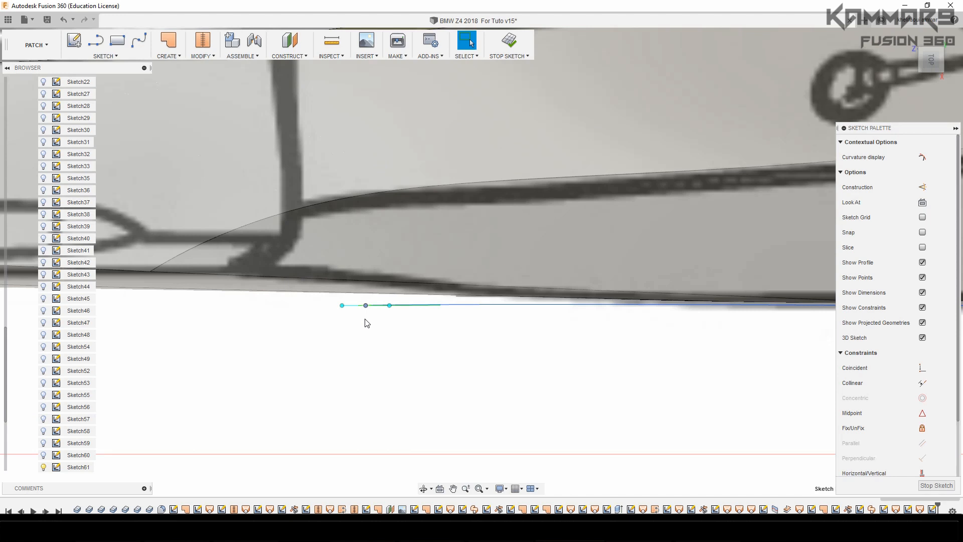
{"action": "key", "text": "m"}
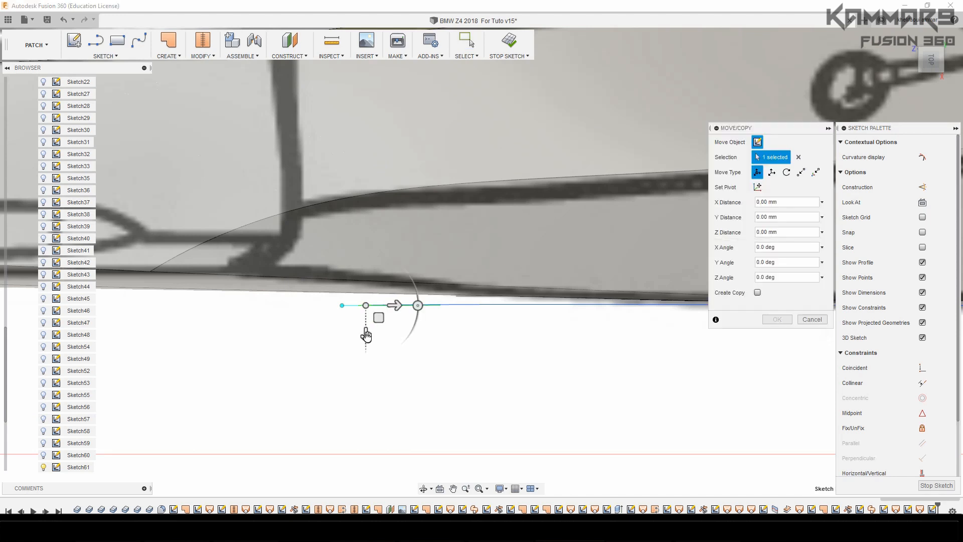
{"action": "left_click_drag", "start_coordinate": [366, 336], "coordinate": [367, 309]}
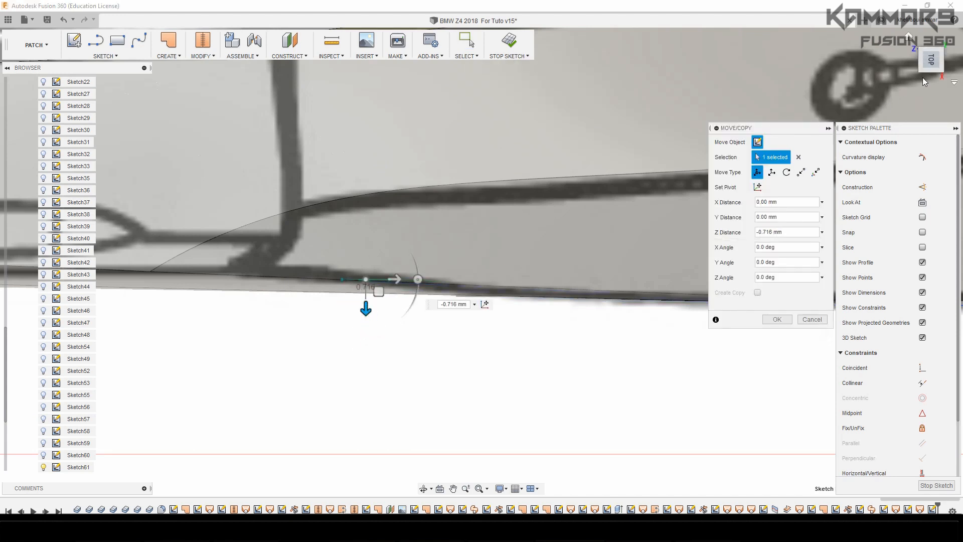
Step: Increase that endpoint's inward move to a Z distance of about -1.164 mm, judging its position from the back
{"action": "left_click", "coordinate": [949, 60]}
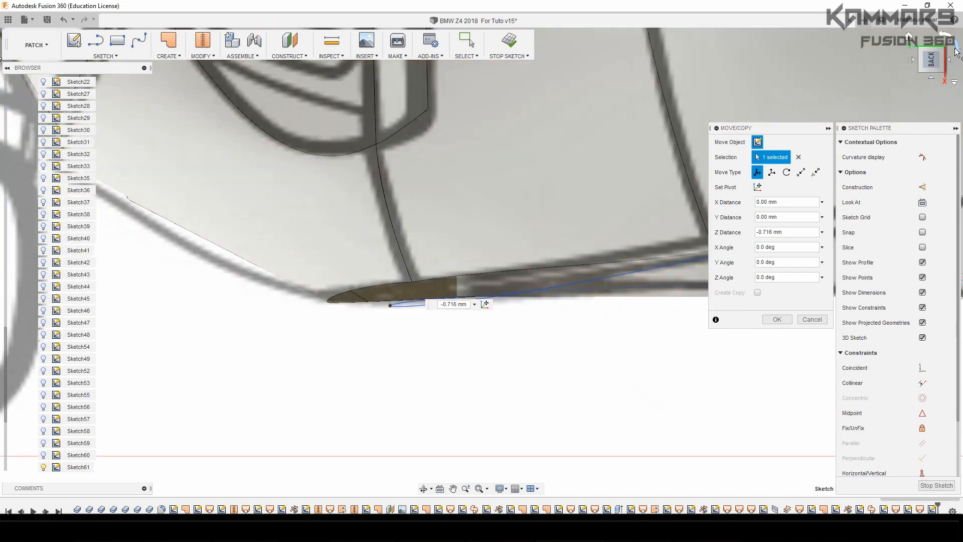
{"action": "left_click", "coordinate": [956, 49]}
{"action": "scroll", "coordinate": [417, 235], "scroll_direction": "down", "scroll_amount": 5}
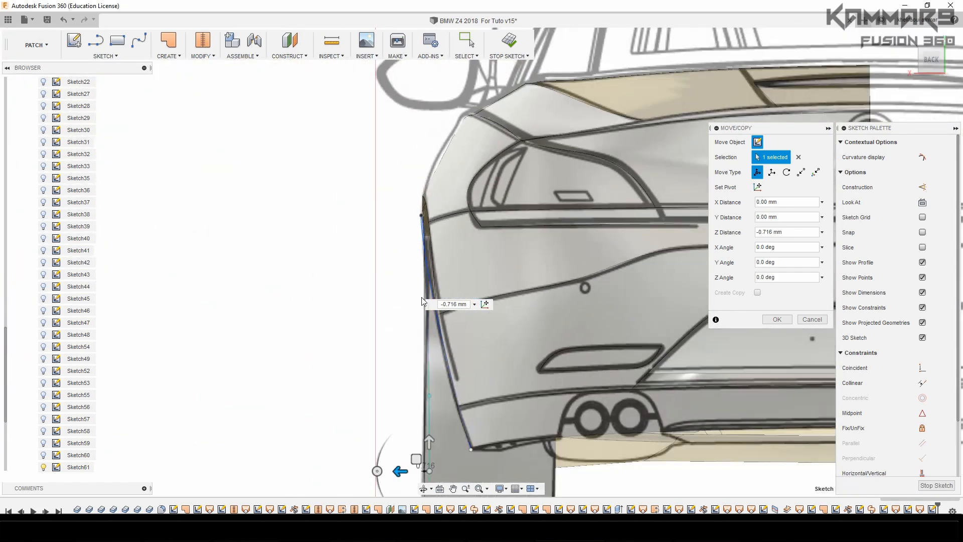
{"action": "scroll", "coordinate": [422, 295], "scroll_direction": "down", "scroll_amount": 2}
{"action": "scroll", "coordinate": [438, 381], "scroll_direction": "up", "scroll_amount": 4}
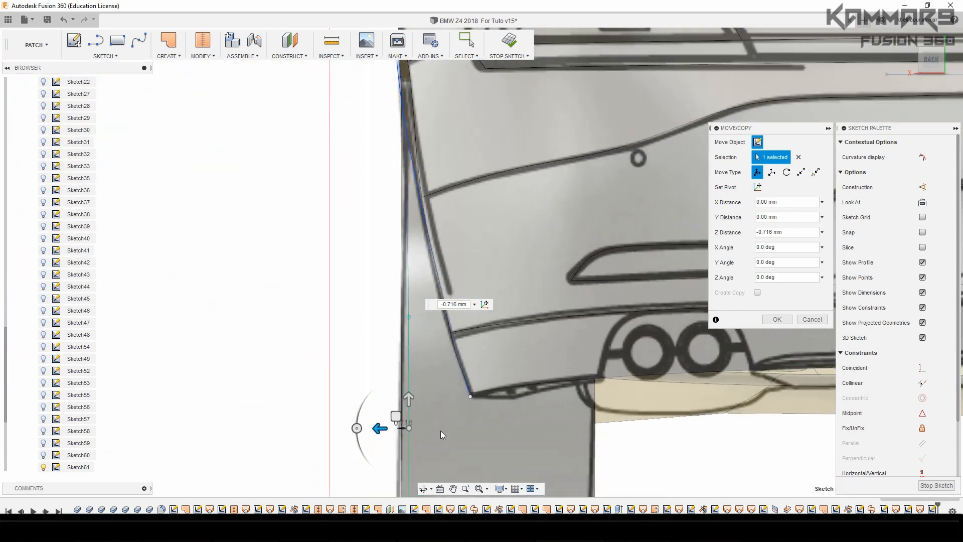
{"action": "scroll", "coordinate": [372, 350], "scroll_direction": "down", "scroll_amount": 2}
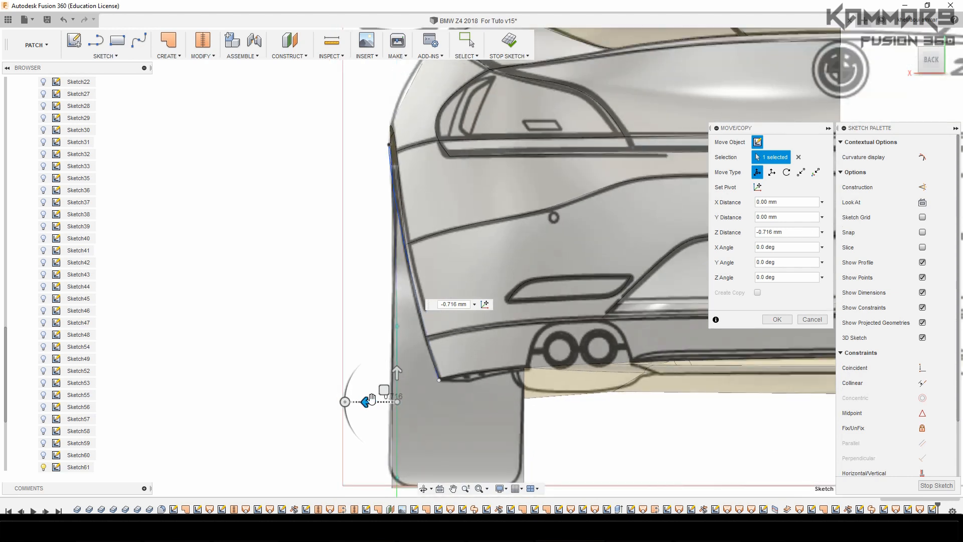
{"action": "left_click_drag", "start_coordinate": [371, 400], "coordinate": [375, 401]}
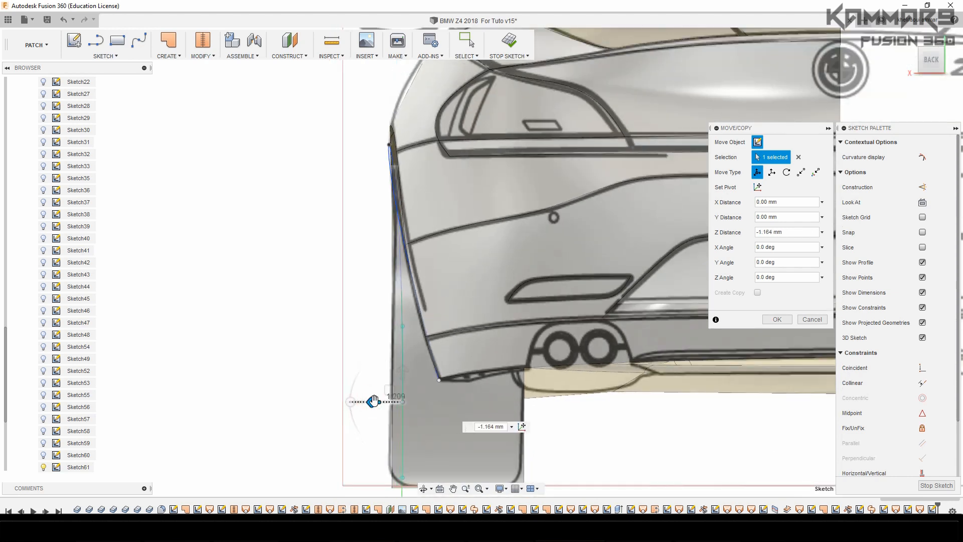
Step: Move the endpoint's upper tangent handle 0.717 mm outward and the endpoint itself a further 0.672 mm inward in Z
{"action": "left_click", "coordinate": [404, 326]}
{"action": "left_click_drag", "start_coordinate": [375, 327], "coordinate": [367, 328]}
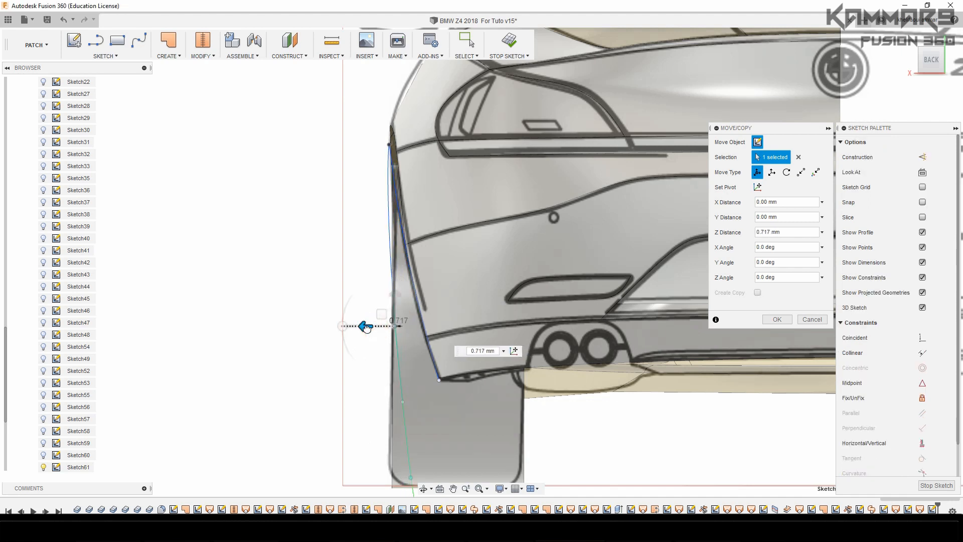
{"action": "left_click", "coordinate": [401, 402]}
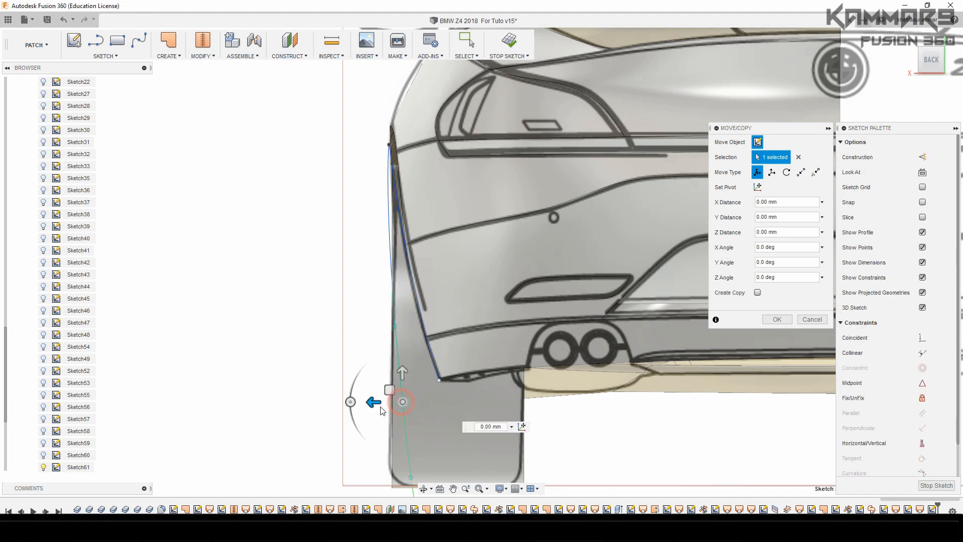
{"action": "left_click_drag", "start_coordinate": [376, 404], "coordinate": [380, 407]}
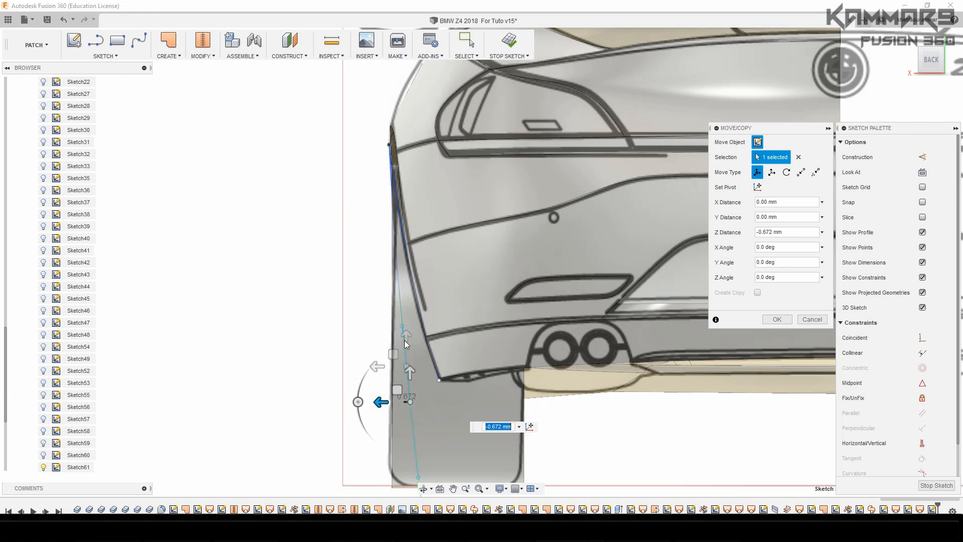
Step: Nudge the same endpoint's upper tangent handle slightly outward again and apply the move
{"action": "left_click", "coordinate": [402, 327]}
{"action": "left_click_drag", "start_coordinate": [374, 329], "coordinate": [373, 329]}
{"action": "left_click", "coordinate": [777, 320]}
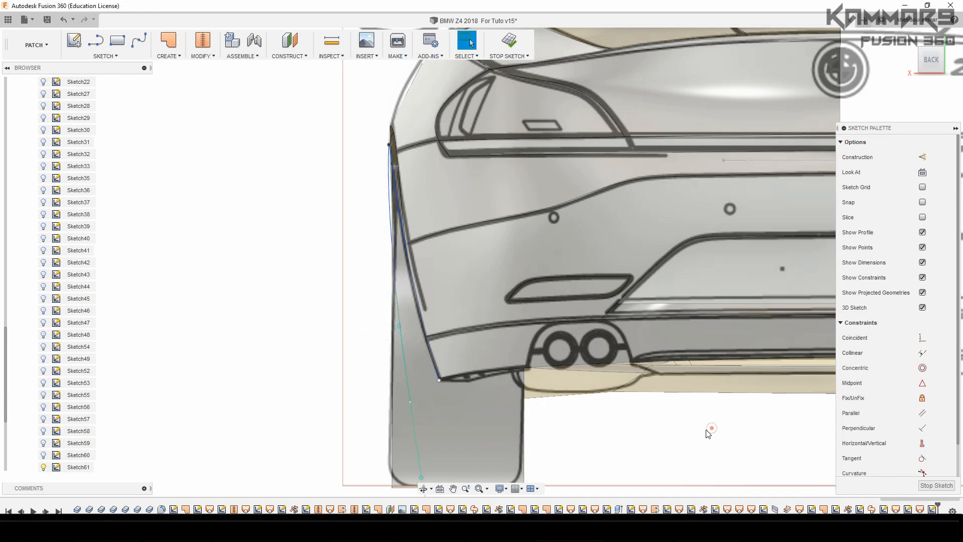
Step: Move the spline's forward lower endpoint about 0.478 mm further inward, toward the lower corner of the side panel
{"action": "scroll", "coordinate": [630, 336], "scroll_direction": "down", "scroll_amount": 3}
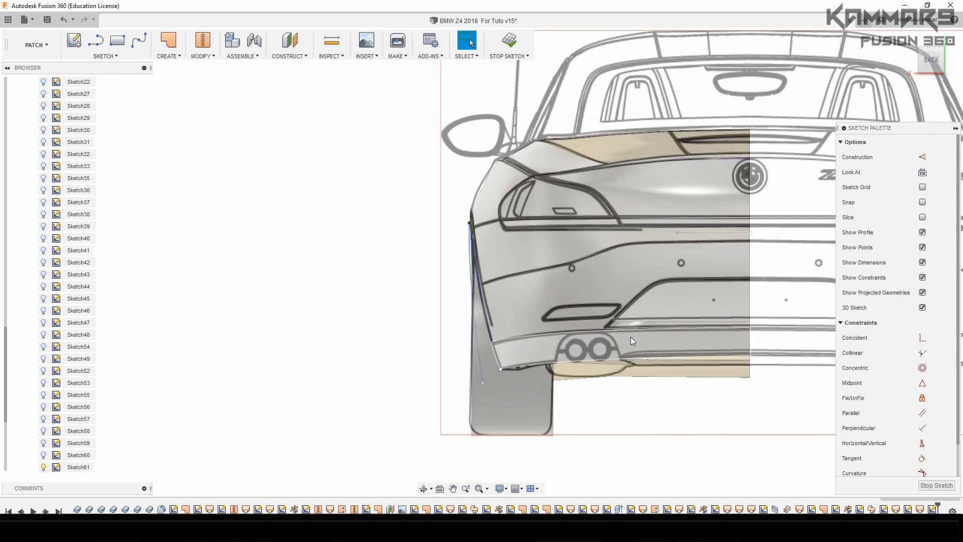
{"action": "left_click", "coordinate": [920, 53]}
{"action": "scroll", "coordinate": [476, 340], "scroll_direction": "up", "scroll_amount": 4}
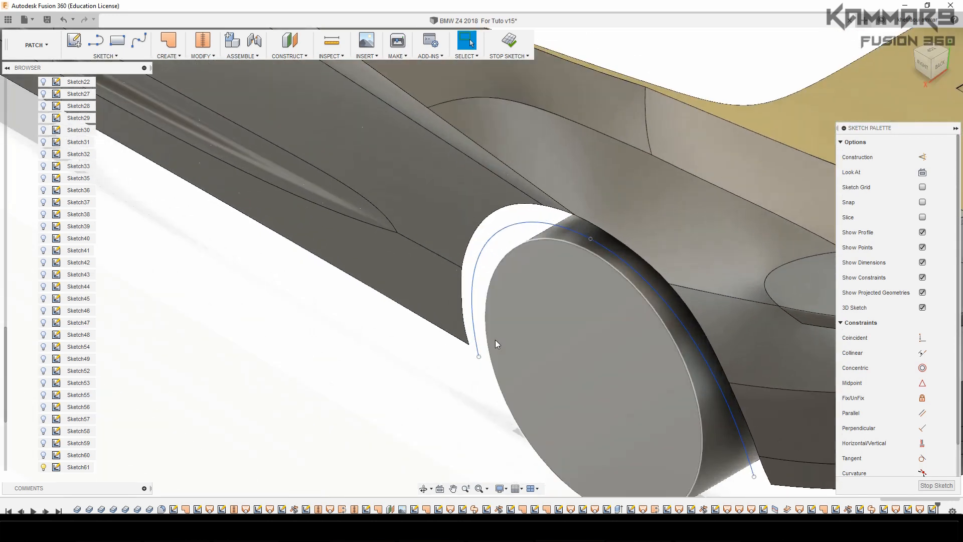
{"action": "left_click", "coordinate": [473, 365]}
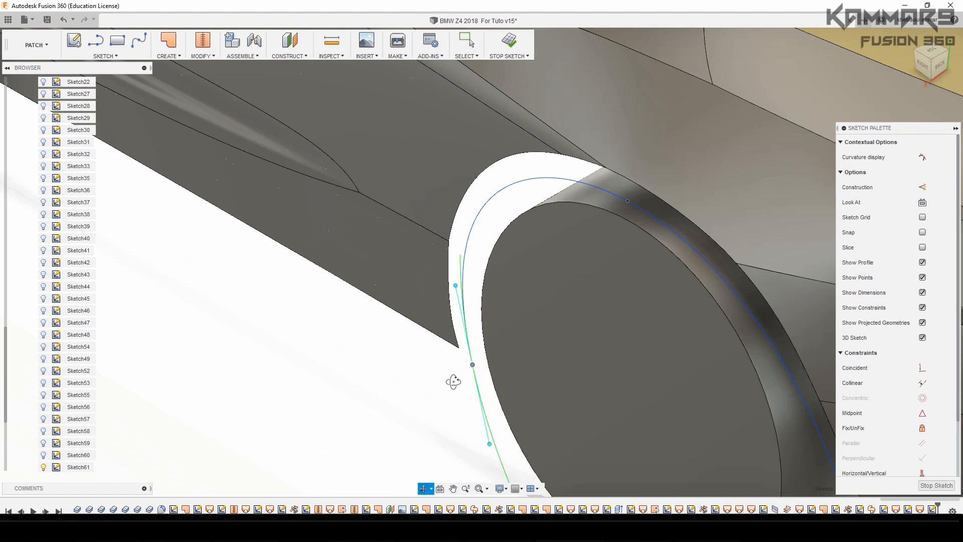
{"action": "middle_click_drag", "start_coordinate": [451, 383], "coordinate": [473, 386], "text": "shift"}
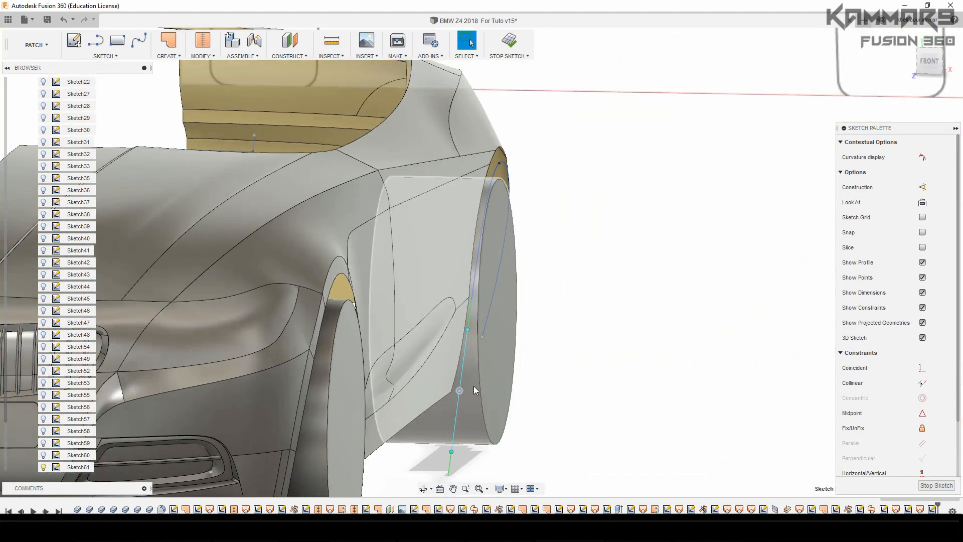
{"action": "left_click", "coordinate": [928, 67]}
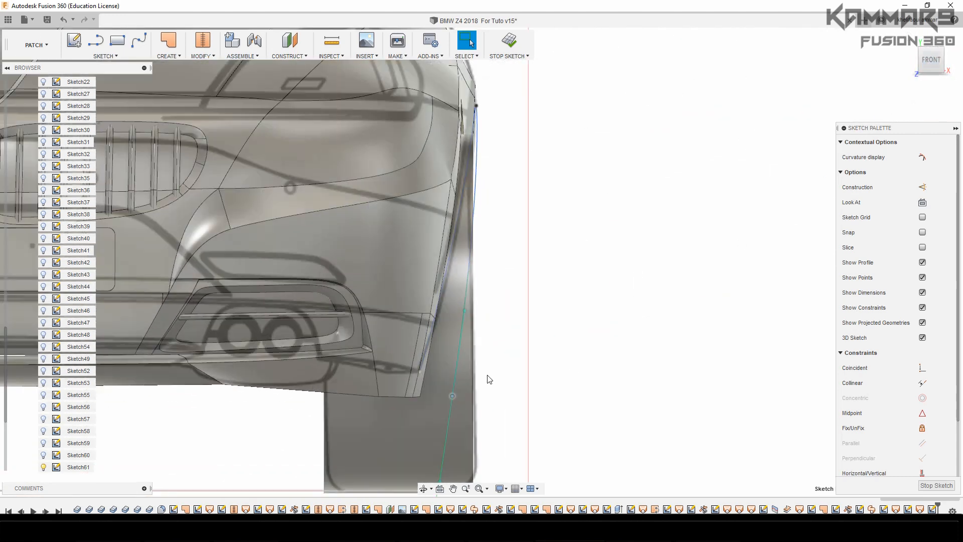
{"action": "left_click", "coordinate": [941, 50]}
{"action": "scroll", "coordinate": [520, 327], "scroll_direction": "up", "scroll_amount": 3}
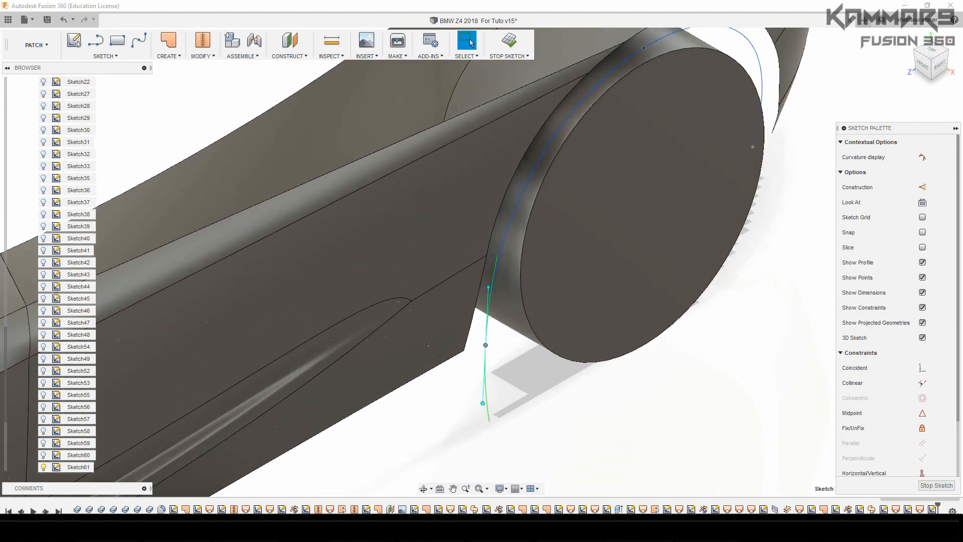
{"action": "left_click", "coordinate": [487, 346]}
{"action": "key", "text": "m"}
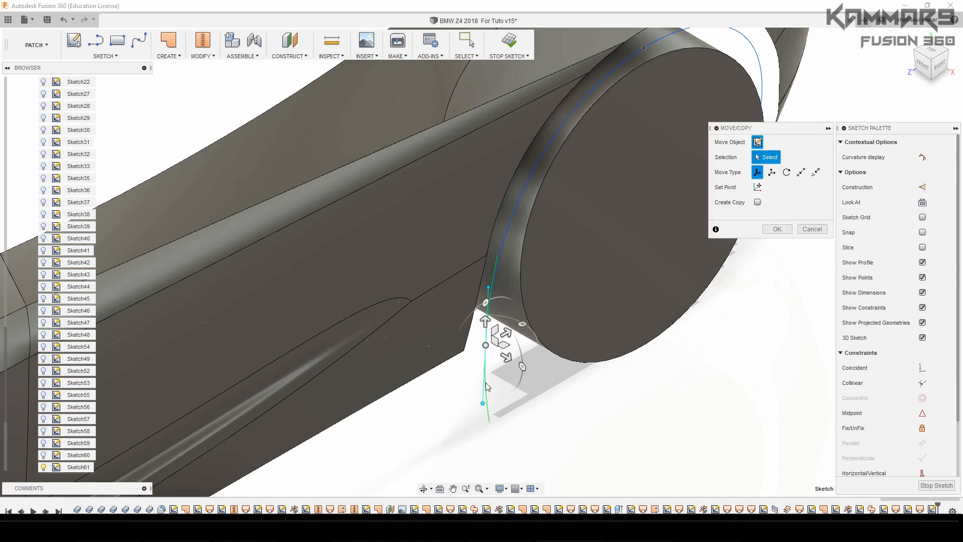
{"action": "left_click_drag", "start_coordinate": [506, 360], "coordinate": [501, 354]}
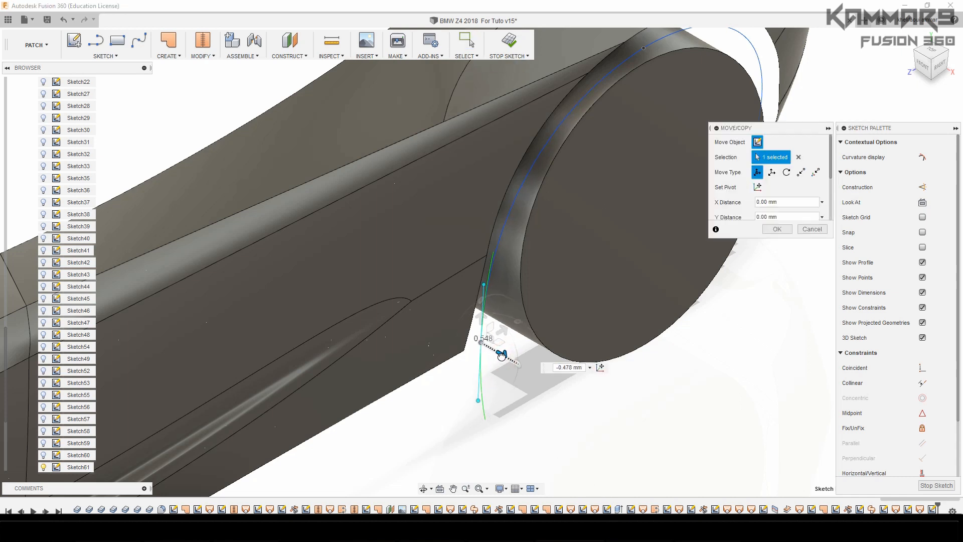
Step: Move the forward endpoint's upper tangent handle 0.089 mm outward and apply the move
{"action": "left_click", "coordinate": [485, 286]}
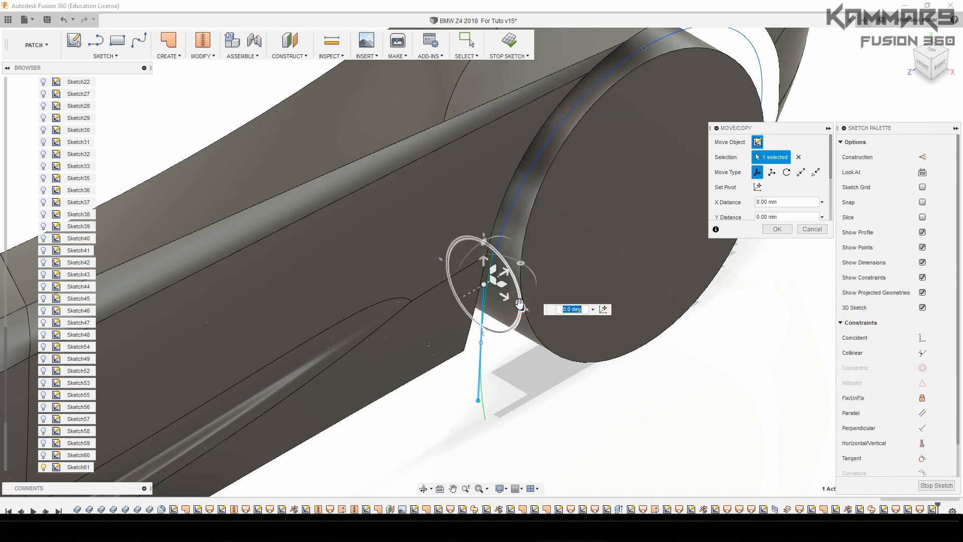
{"action": "left_click_drag", "start_coordinate": [504, 296], "coordinate": [507, 298]}
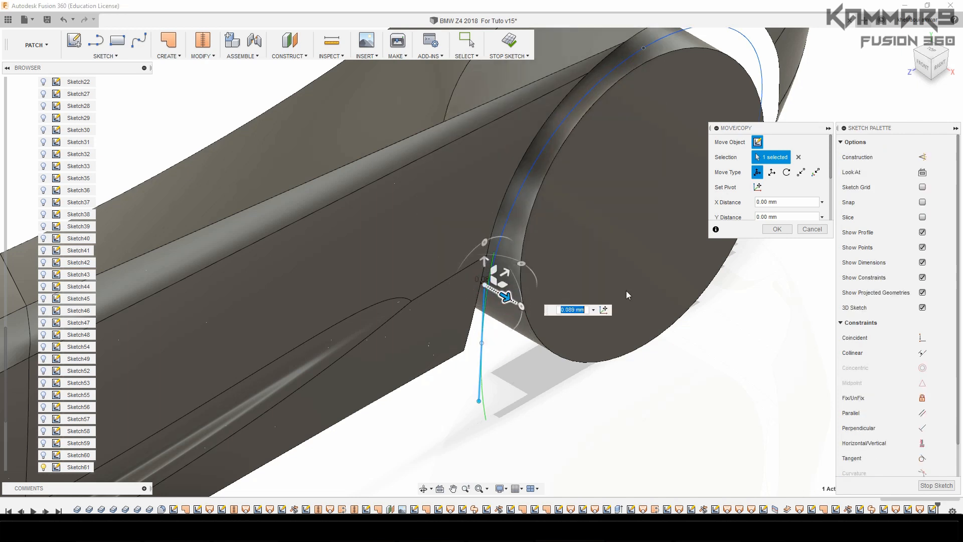
{"action": "left_click", "coordinate": [777, 229]}
Step: Examine the arch spline around the rear wheel from several angles, checking its lower rear endpoint against the bumper and the back-view blueprint
{"action": "scroll", "coordinate": [556, 386], "scroll_direction": "down", "scroll_amount": 3}
{"action": "scroll", "coordinate": [556, 386], "scroll_direction": "down", "scroll_amount": 1}
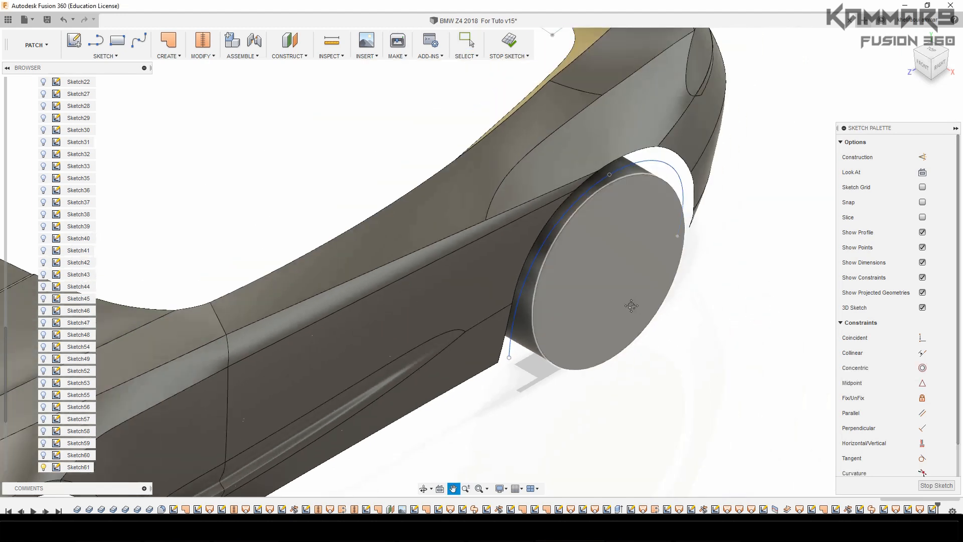
{"action": "middle_click_drag", "start_coordinate": [630, 306], "coordinate": [576, 323]}
{"action": "middle_click_drag", "start_coordinate": [668, 225], "coordinate": [667, 285], "text": "shift"}
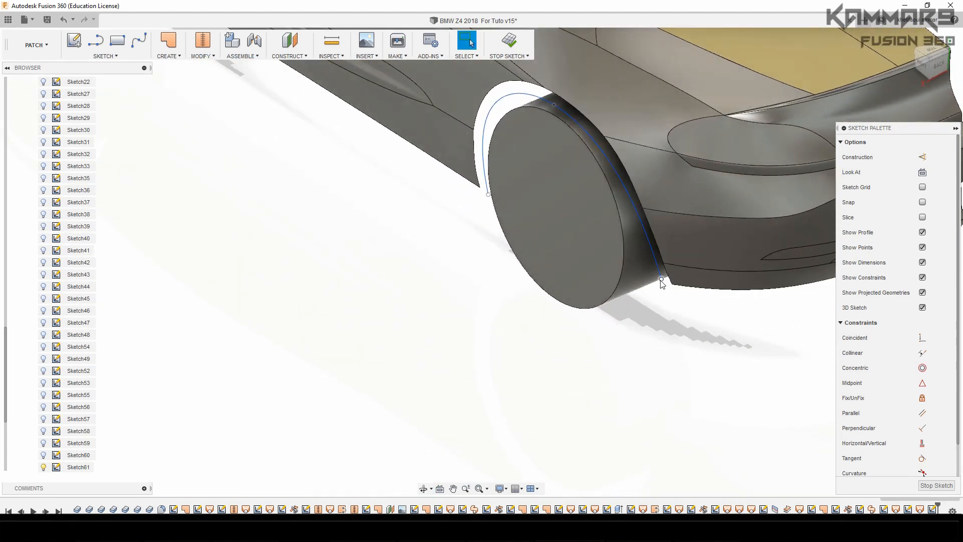
{"action": "left_click", "coordinate": [660, 279]}
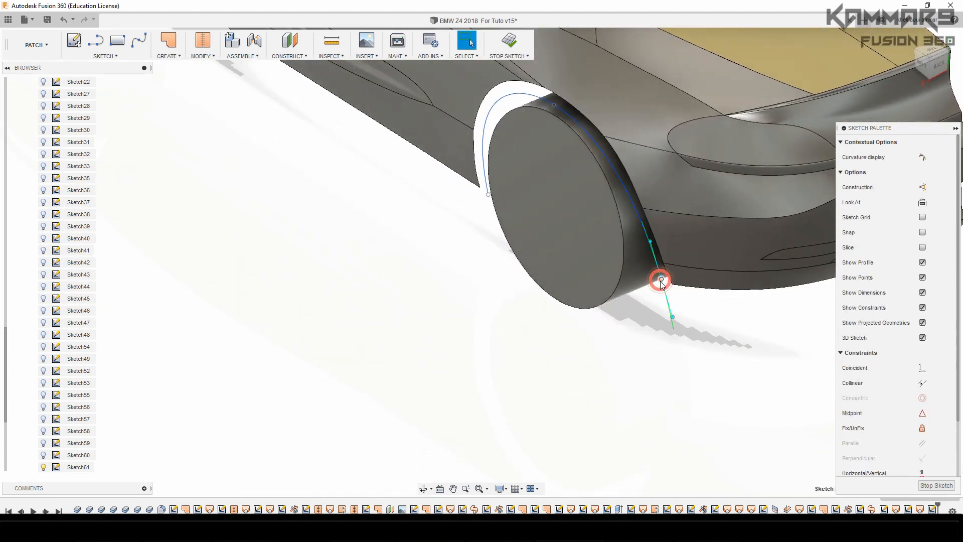
{"action": "left_click", "coordinate": [937, 73]}
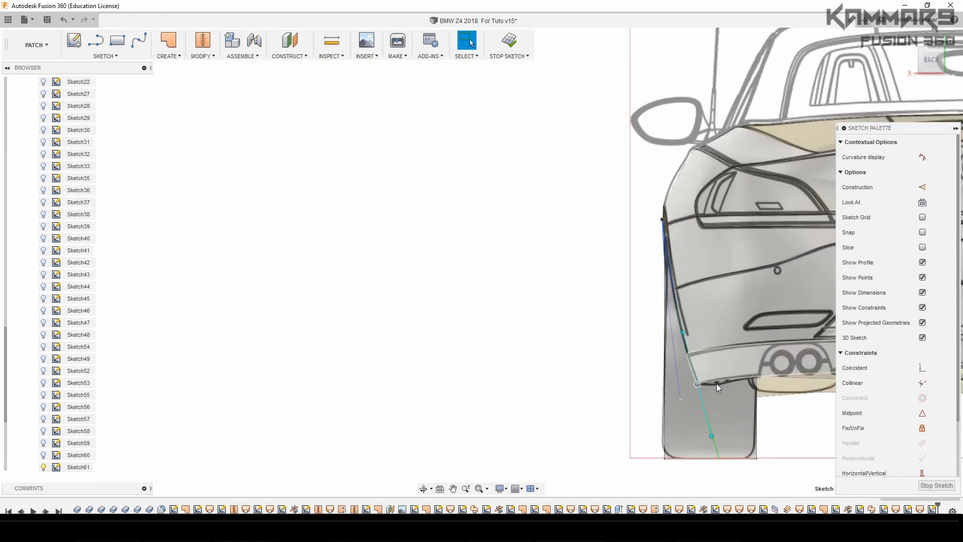
{"action": "scroll", "coordinate": [690, 385], "scroll_direction": "up", "scroll_amount": 2}
{"action": "scroll", "coordinate": [615, 369], "scroll_direction": "down", "scroll_amount": 5}
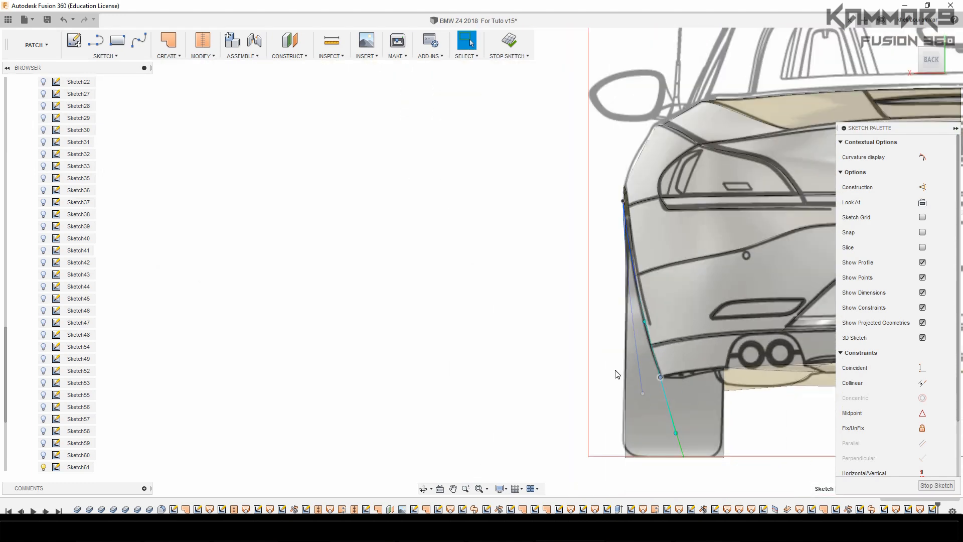
{"action": "middle_click_drag", "start_coordinate": [649, 345], "coordinate": [553, 409], "text": "shift"}
{"action": "scroll", "coordinate": [553, 408], "scroll_direction": "down", "scroll_amount": 10}
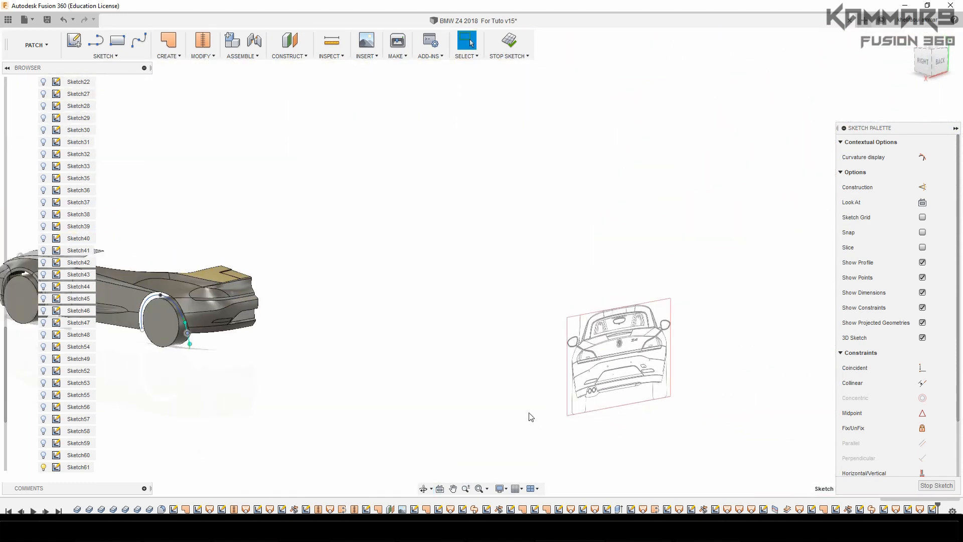
{"action": "scroll", "coordinate": [282, 367], "scroll_direction": "up", "scroll_amount": 3}
{"action": "scroll", "coordinate": [318, 372], "scroll_direction": "up", "scroll_amount": 3}
{"action": "middle_click_drag", "start_coordinate": [318, 372], "coordinate": [377, 265], "text": "shift"}
{"action": "left_click", "coordinate": [258, 368]}
{"action": "scroll", "coordinate": [304, 250], "scroll_direction": "up", "scroll_amount": 3}
{"action": "key", "text": "Escape"}
{"action": "scroll", "coordinate": [353, 227], "scroll_direction": "up", "scroll_amount": 2}
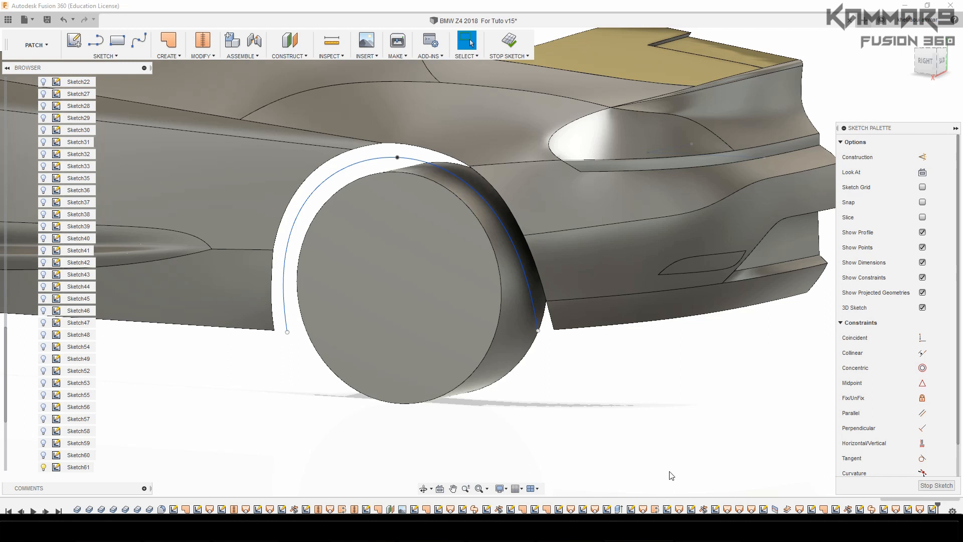
{"action": "left_click", "coordinate": [650, 417]}
Step: Start a fit point spline at the bumper's lower front corner and run it up the body's wheel arch edge to near the top
{"action": "middle_click_drag", "start_coordinate": [524, 341], "coordinate": [542, 364]}
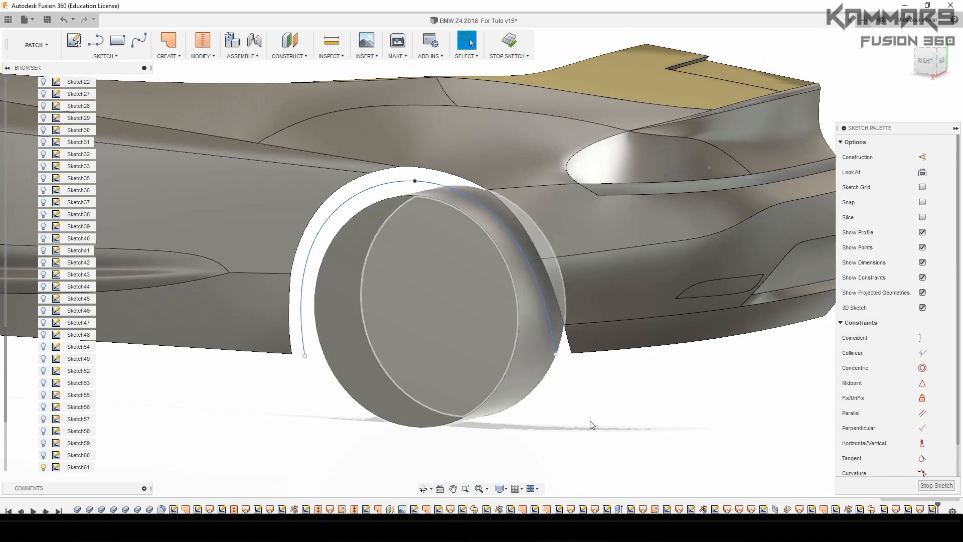
{"action": "left_click", "coordinate": [139, 40]}
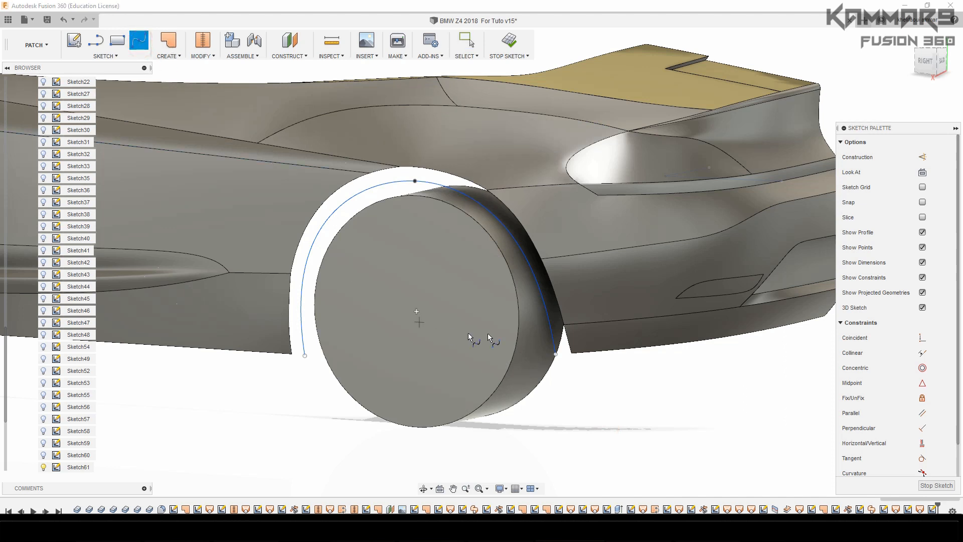
{"action": "scroll", "coordinate": [563, 300], "scroll_direction": "up", "scroll_amount": 1}
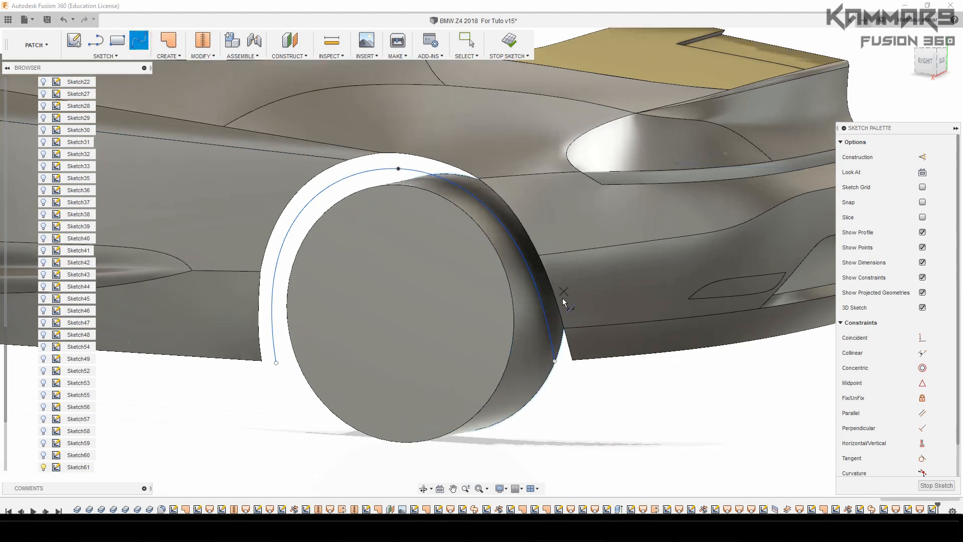
{"action": "left_click", "coordinate": [572, 359]}
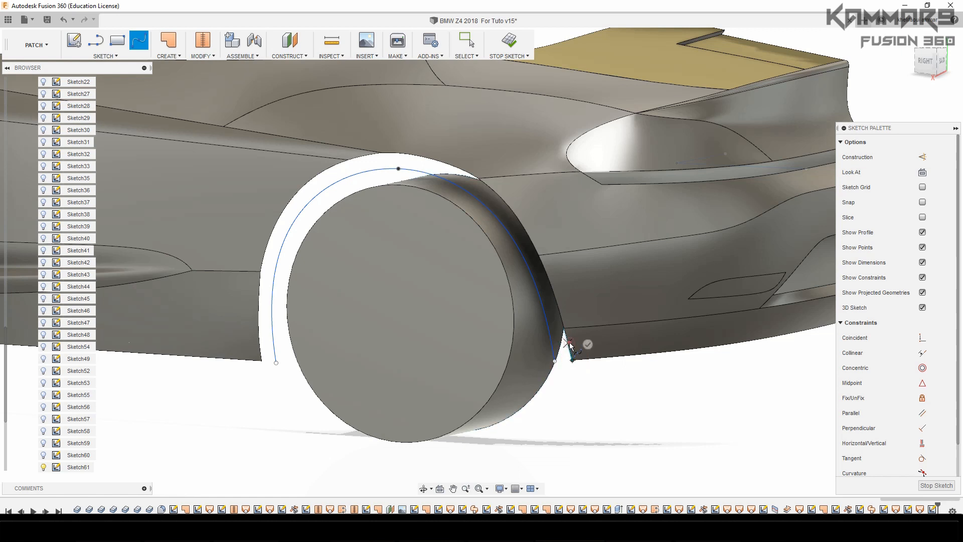
{"action": "left_click", "coordinate": [552, 293]}
{"action": "middle_click_drag", "start_coordinate": [505, 290], "coordinate": [533, 321], "text": "shift"}
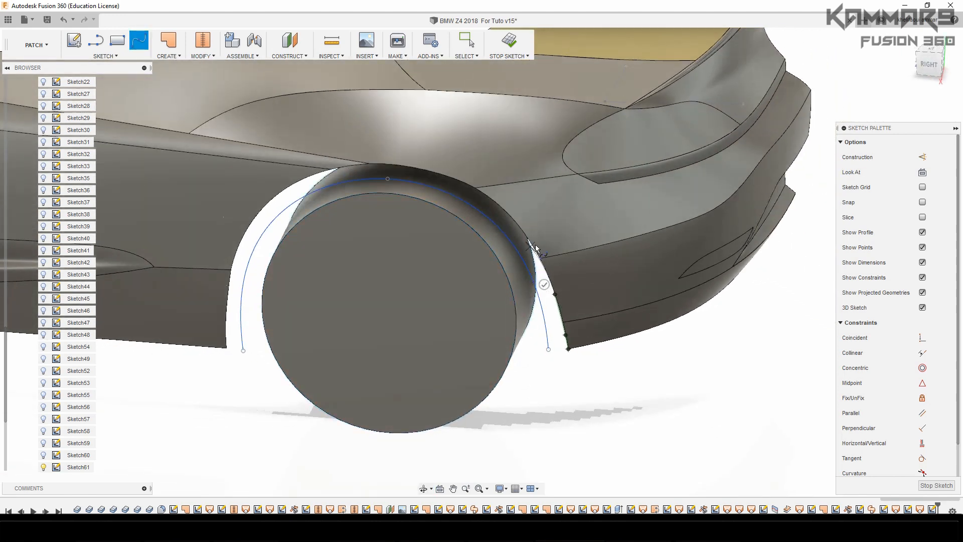
{"action": "left_click_drag", "start_coordinate": [534, 255], "coordinate": [533, 257], "text": "shift"}
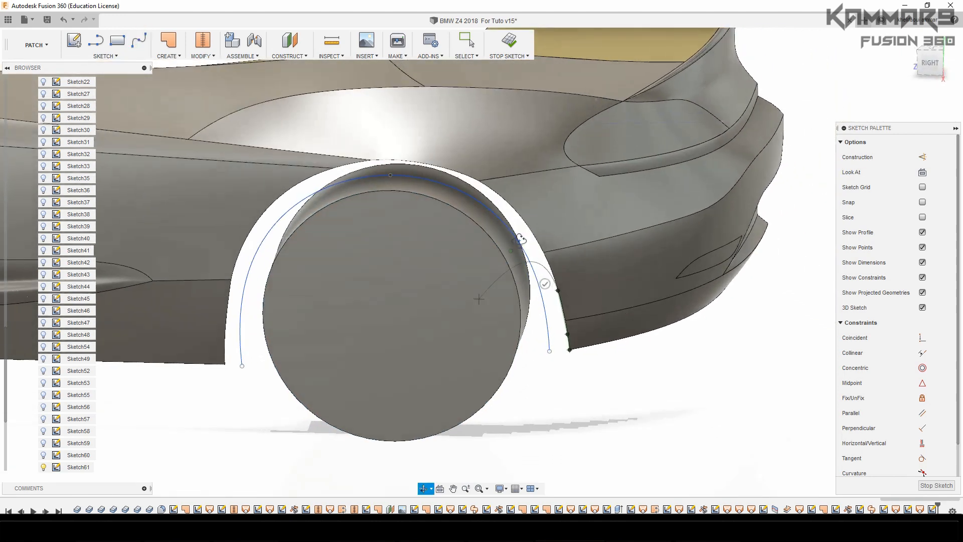
{"action": "mouse_move", "coordinate": [533, 257]}
{"action": "middle_mouse_down", "text": "shift"}
{"action": "mouse_move", "coordinate": [528, 241]}
{"action": "mouse_move", "coordinate": [521, 251]}
{"action": "middle_mouse_up", "text": "shift"}
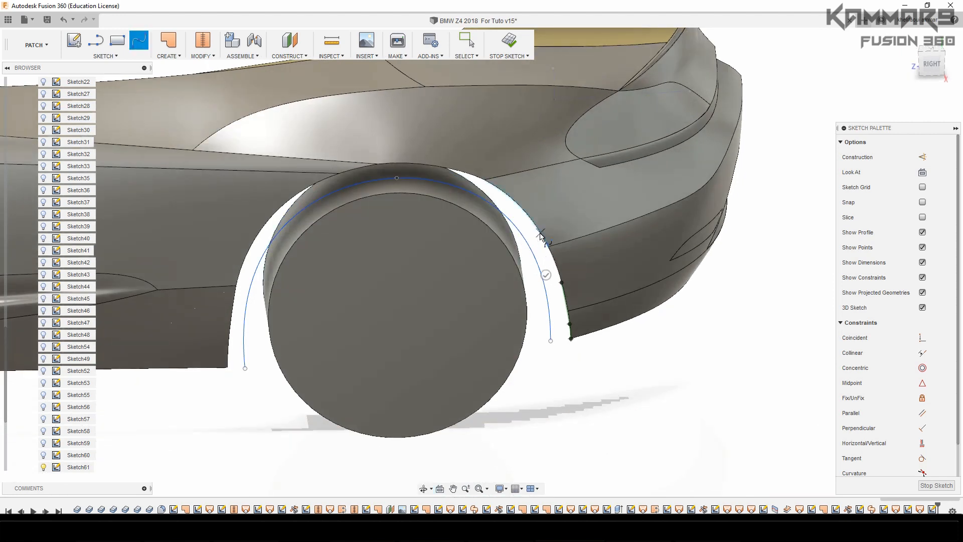
{"action": "left_click", "coordinate": [541, 234]}
{"action": "left_click", "coordinate": [506, 193]}
{"action": "left_click", "coordinate": [454, 169]}
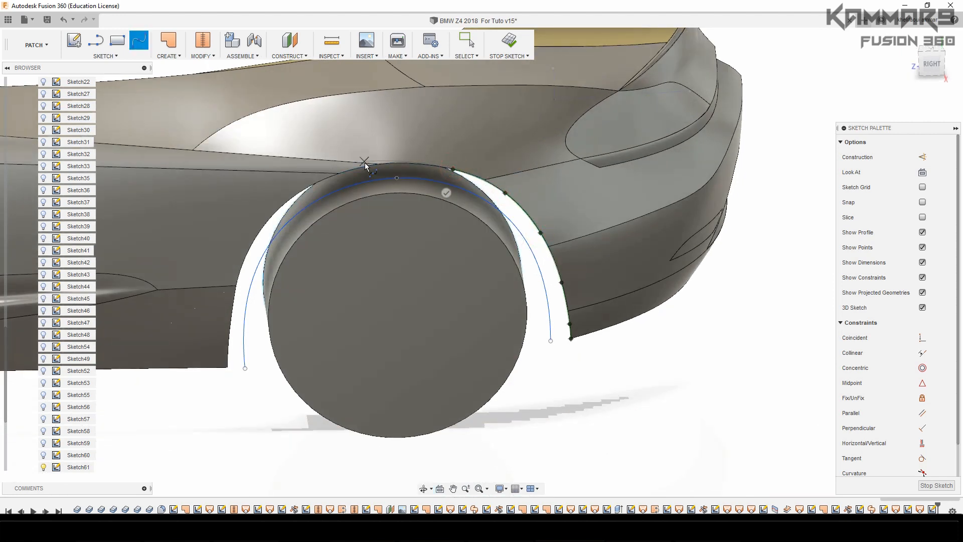
Step: Continue the spline over the top of the wheel arch and down its forward edge with closely spaced fit points
{"action": "middle_click_drag", "start_coordinate": [360, 168], "coordinate": [325, 179], "text": "shift"}
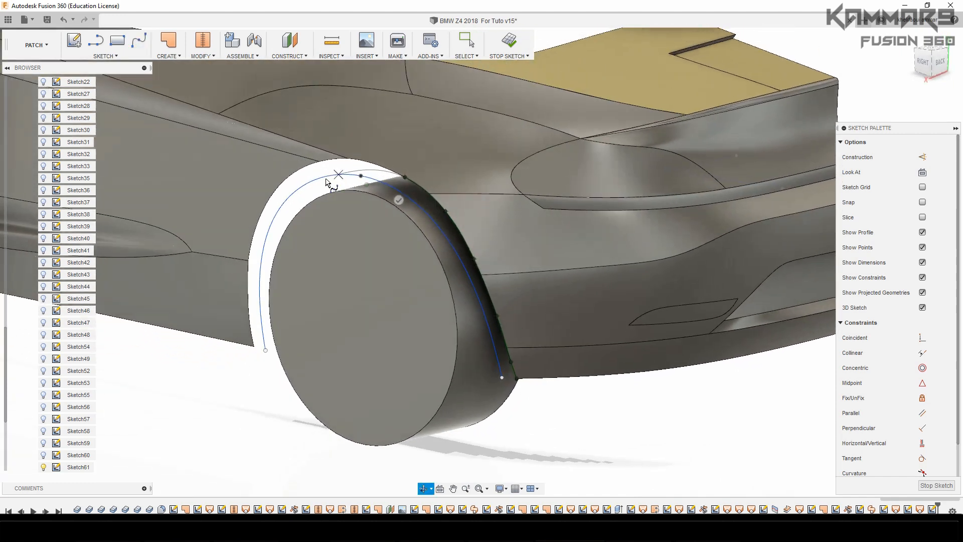
{"action": "scroll", "coordinate": [353, 166], "scroll_direction": "up", "scroll_amount": 5}
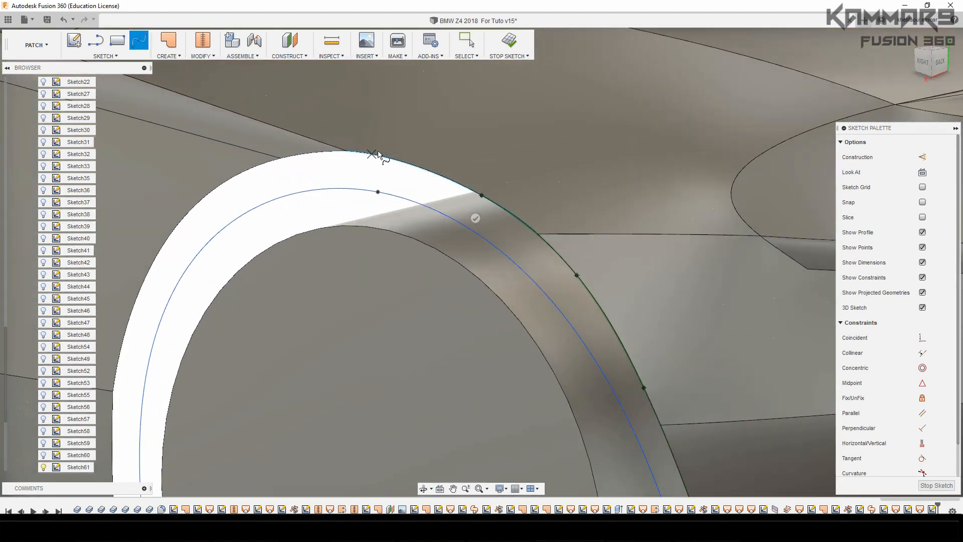
{"action": "left_click", "coordinate": [318, 152]}
{"action": "left_click", "coordinate": [260, 164]}
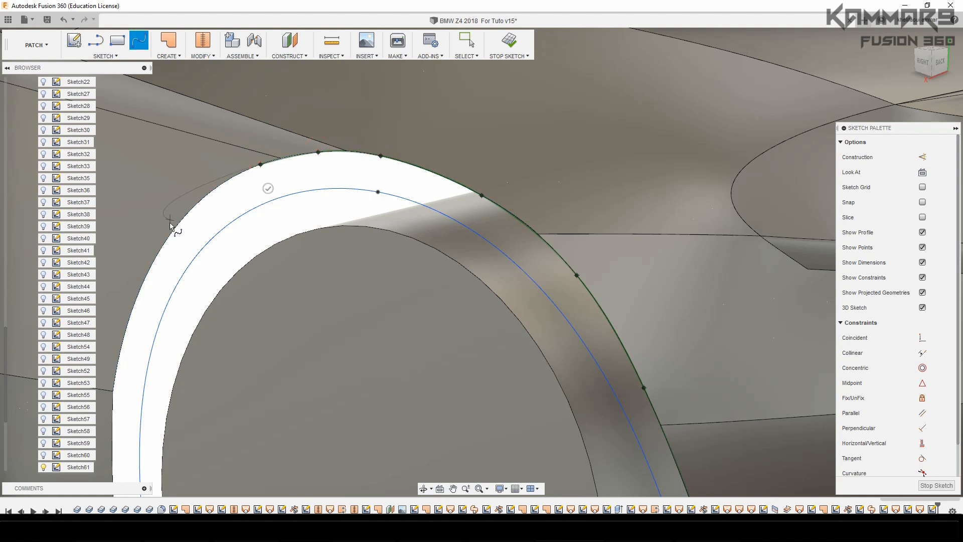
{"action": "left_click", "coordinate": [199, 202]}
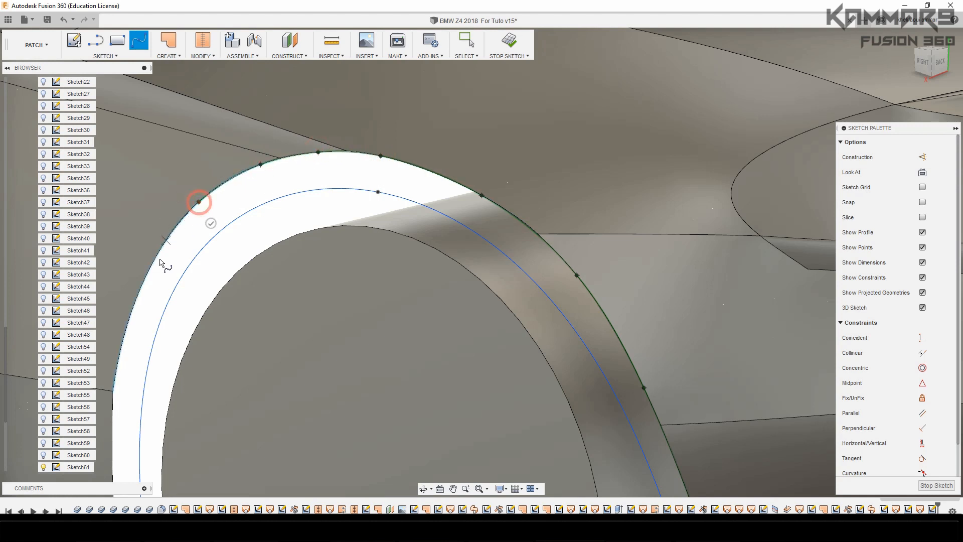
{"action": "left_click", "coordinate": [140, 290]}
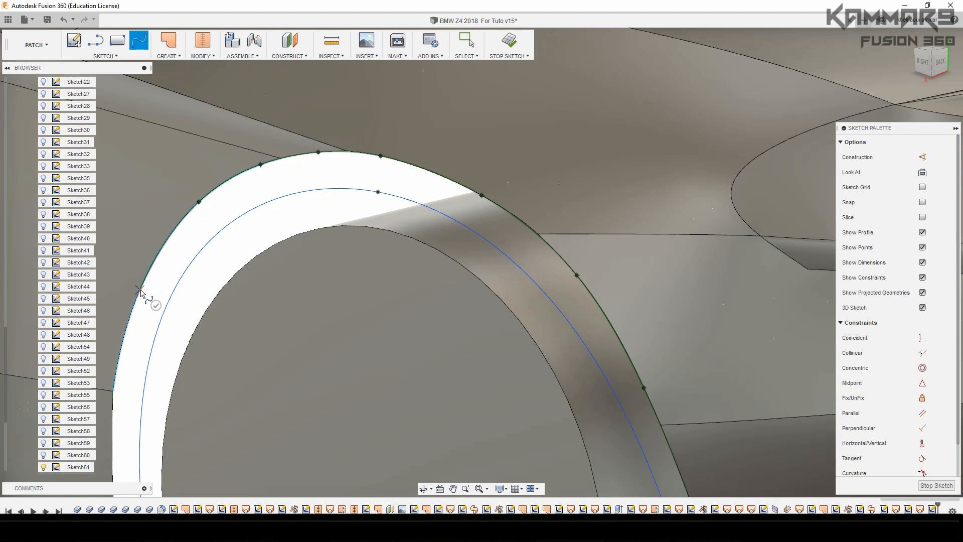
{"action": "left_click", "coordinate": [115, 380]}
{"action": "left_click", "coordinate": [112, 433]}
Step: End the spline at the side panel's lower corner beside the rear wheel and complete it
{"action": "scroll", "coordinate": [188, 390], "scroll_direction": "down", "scroll_amount": 2}
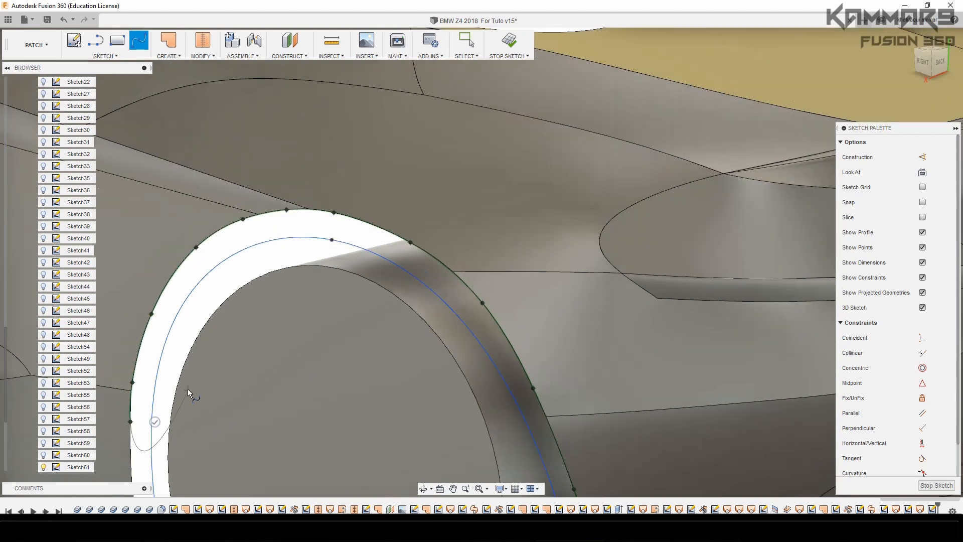
{"action": "scroll", "coordinate": [215, 359], "scroll_direction": "down", "scroll_amount": 3}
{"action": "scroll", "coordinate": [173, 402], "scroll_direction": "up", "scroll_amount": 4}
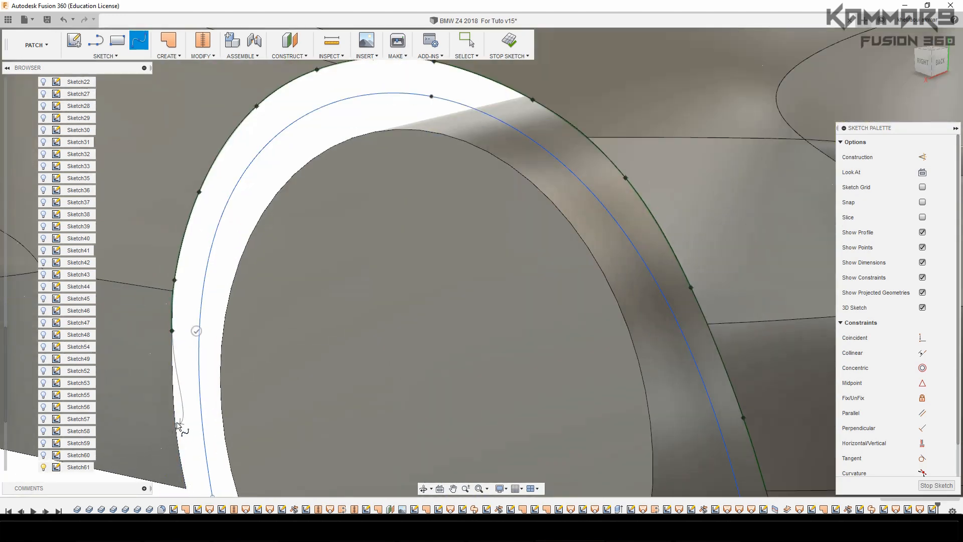
{"action": "left_click", "coordinate": [173, 400]}
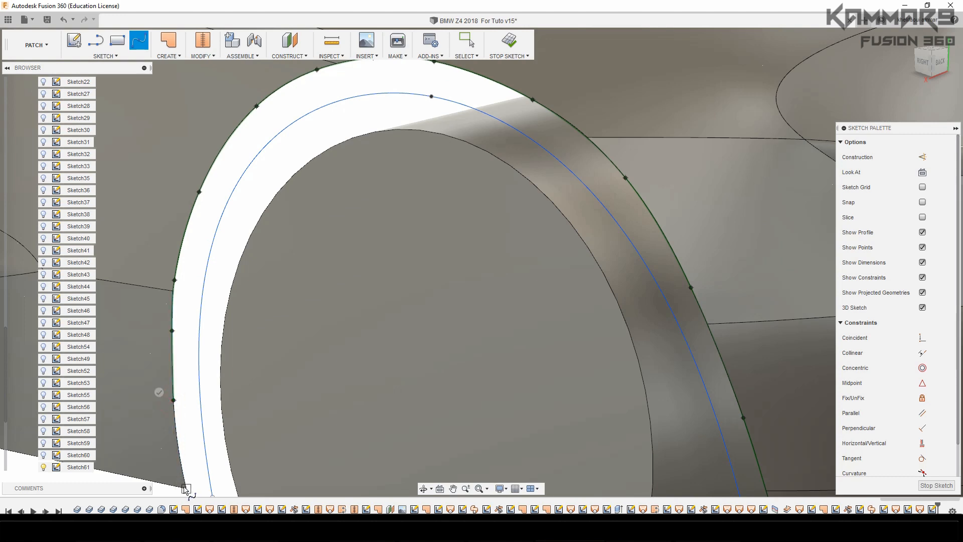
{"action": "left_click", "coordinate": [187, 487]}
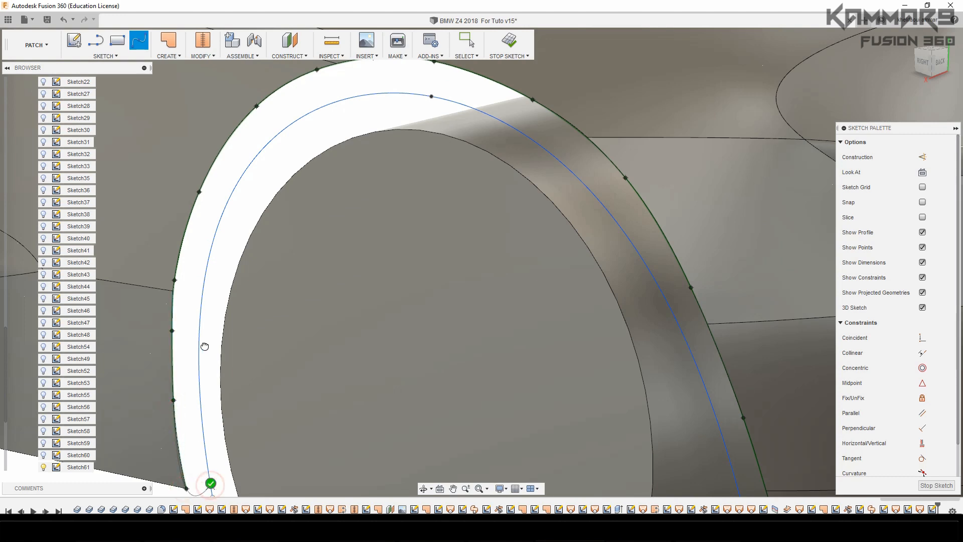
{"action": "scroll", "coordinate": [220, 353], "scroll_direction": "down", "scroll_amount": 4}
{"action": "middle_click_drag", "start_coordinate": [336, 373], "coordinate": [486, 335]}
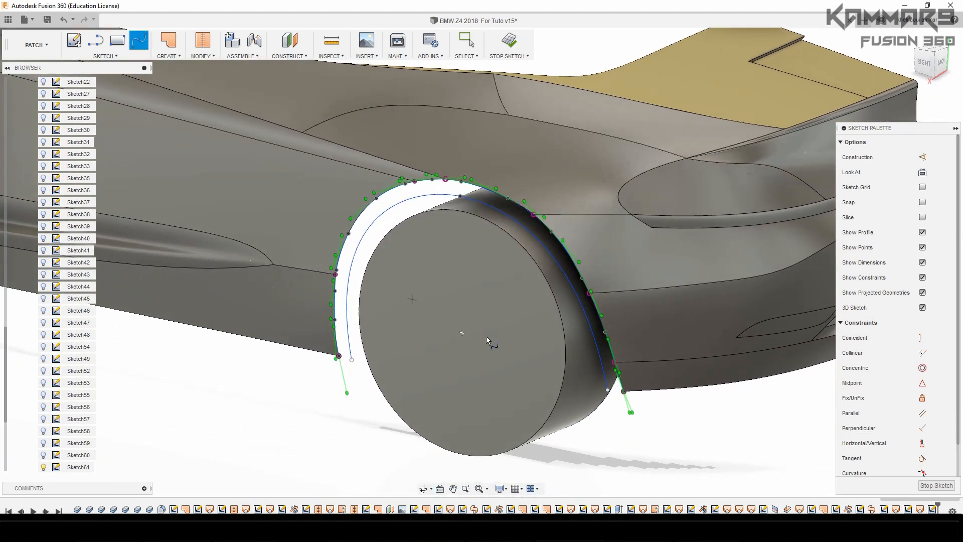
{"action": "key", "text": "Escape"}
Step: Loft a new surface body between the outer arch edge spline and the inner arch spline
{"action": "left_click", "coordinate": [168, 56]}
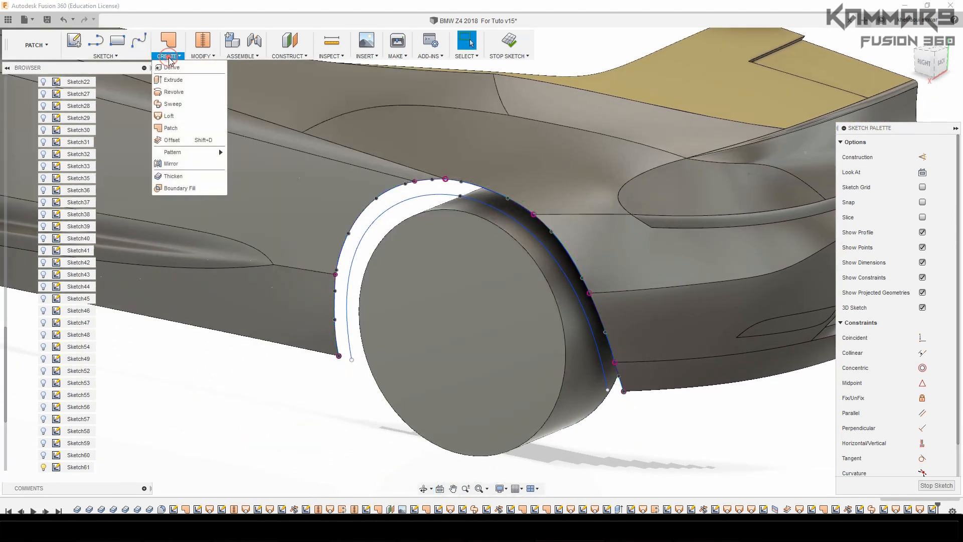
{"action": "left_click", "coordinate": [173, 106]}
{"action": "scroll", "coordinate": [477, 236], "scroll_direction": "down", "scroll_amount": 3}
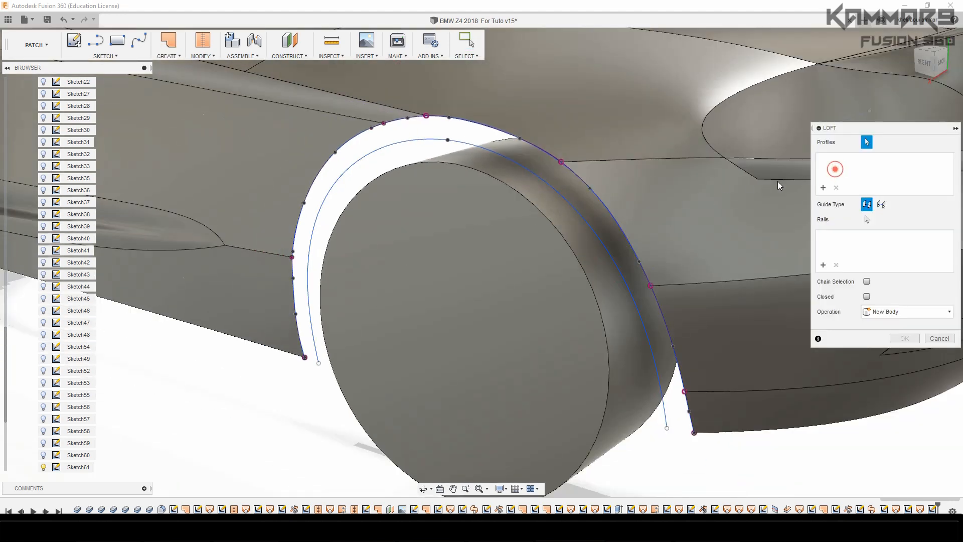
{"action": "left_click", "coordinate": [597, 198]}
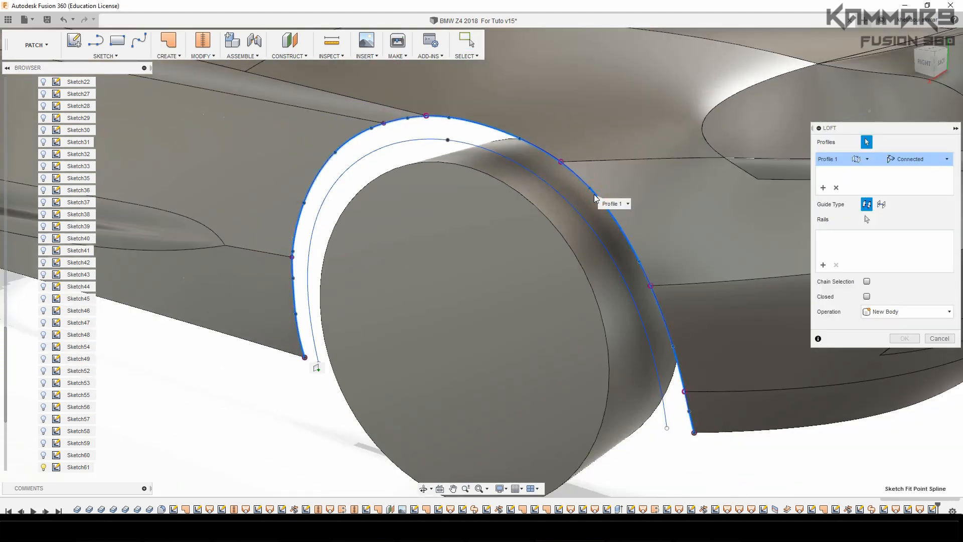
{"action": "left_click", "coordinate": [580, 214]}
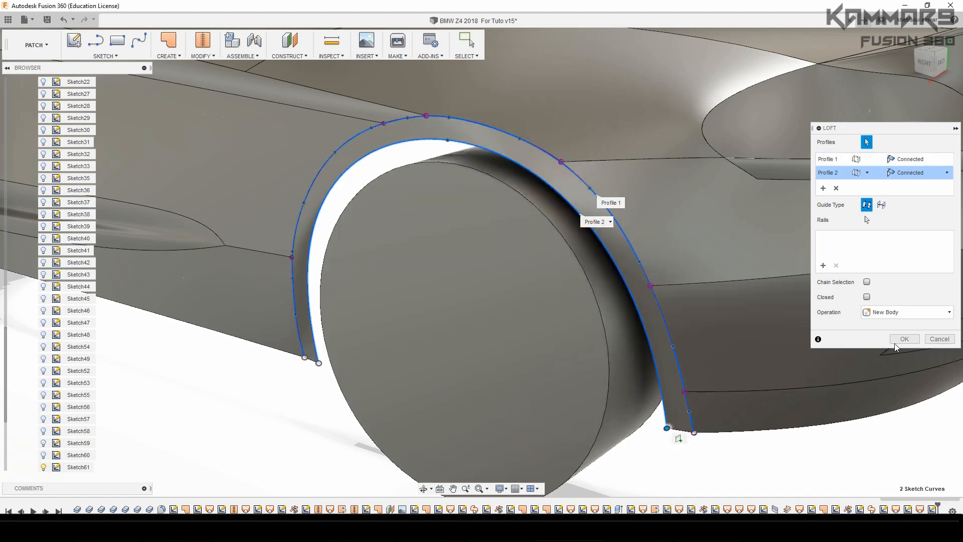
{"action": "left_click", "coordinate": [905, 339]}
Step: Examine the lofted rear wheel arch against the whole car body from a rear side view
{"action": "scroll", "coordinate": [439, 370], "scroll_direction": "down", "scroll_amount": 5}
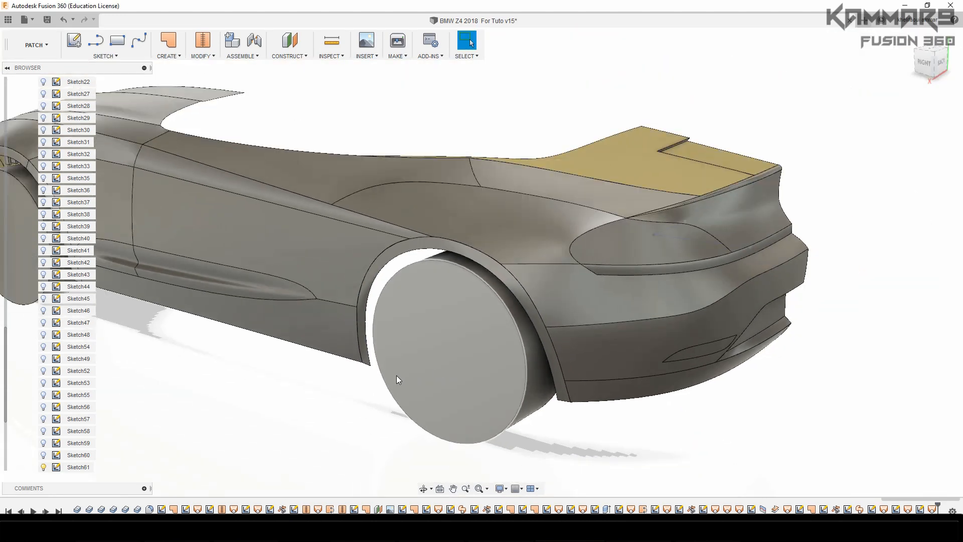
{"action": "middle_click_drag", "start_coordinate": [397, 379], "coordinate": [314, 354], "text": "shift"}
{"action": "scroll", "coordinate": [314, 354], "scroll_direction": "down", "scroll_amount": 5}
{"action": "middle_click_drag", "start_coordinate": [368, 341], "coordinate": [482, 342]}
{"action": "scroll", "coordinate": [462, 337], "scroll_direction": "up", "scroll_amount": 3}
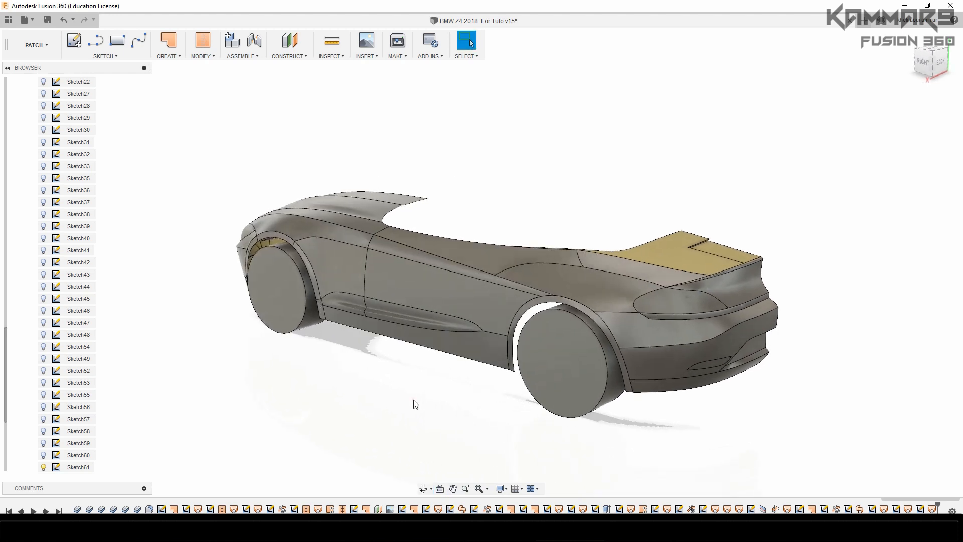
{"action": "scroll", "coordinate": [416, 405], "scroll_direction": "down", "scroll_amount": 2}
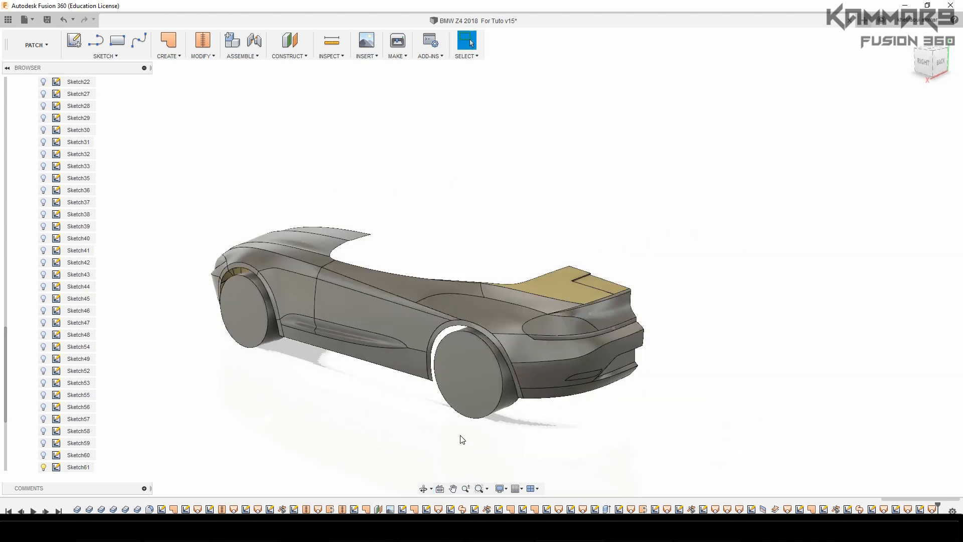
{"action": "scroll", "coordinate": [463, 440], "scroll_direction": "down", "scroll_amount": 2}
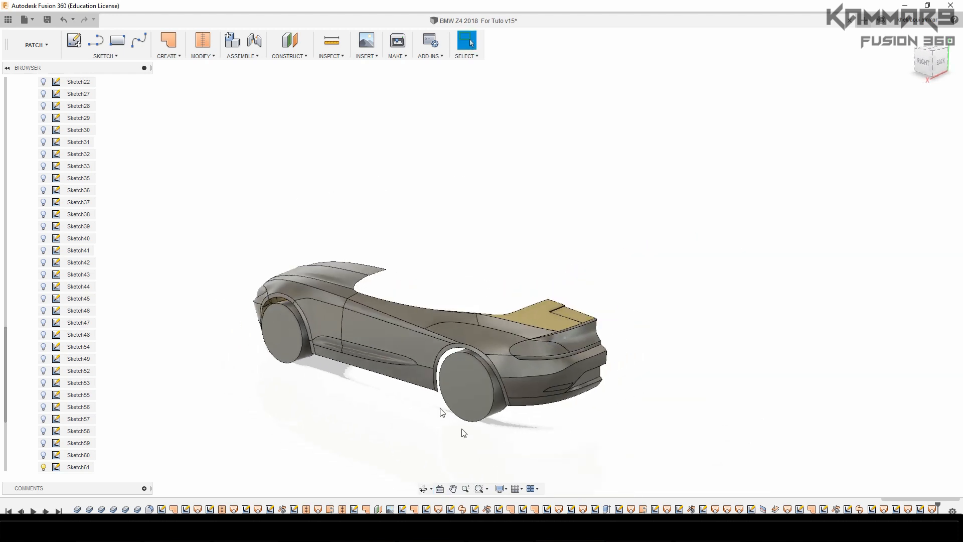
{"action": "middle_click_drag", "start_coordinate": [420, 379], "coordinate": [512, 386]}
{"action": "scroll", "coordinate": [456, 299], "scroll_direction": "up", "scroll_amount": 4}
{"action": "scroll", "coordinate": [470, 291], "scroll_direction": "up", "scroll_amount": 1}
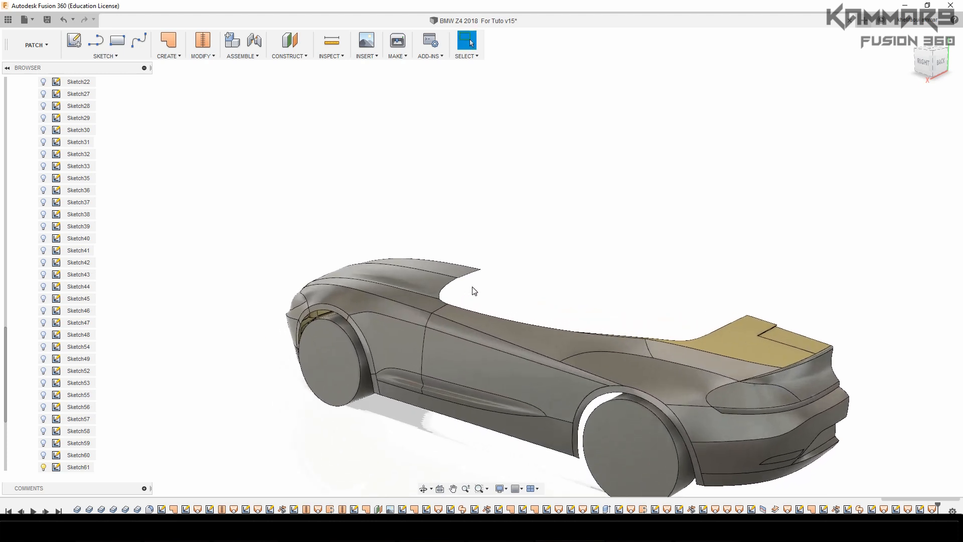
Step: Begin a new spline sketch on the vertical plane along the car's centre line
{"action": "middle_click_drag", "start_coordinate": [499, 295], "coordinate": [512, 297], "text": "shift"}
{"action": "left_click", "coordinate": [519, 289]}
{"action": "left_click", "coordinate": [139, 41]}
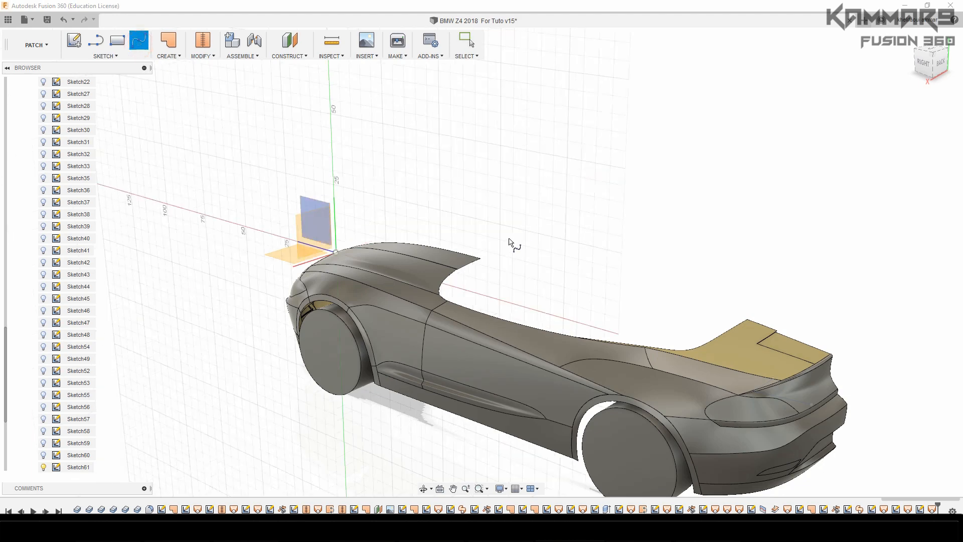
{"action": "scroll", "coordinate": [492, 255], "scroll_direction": "up", "scroll_amount": 2}
{"action": "left_click", "coordinate": [536, 235]}
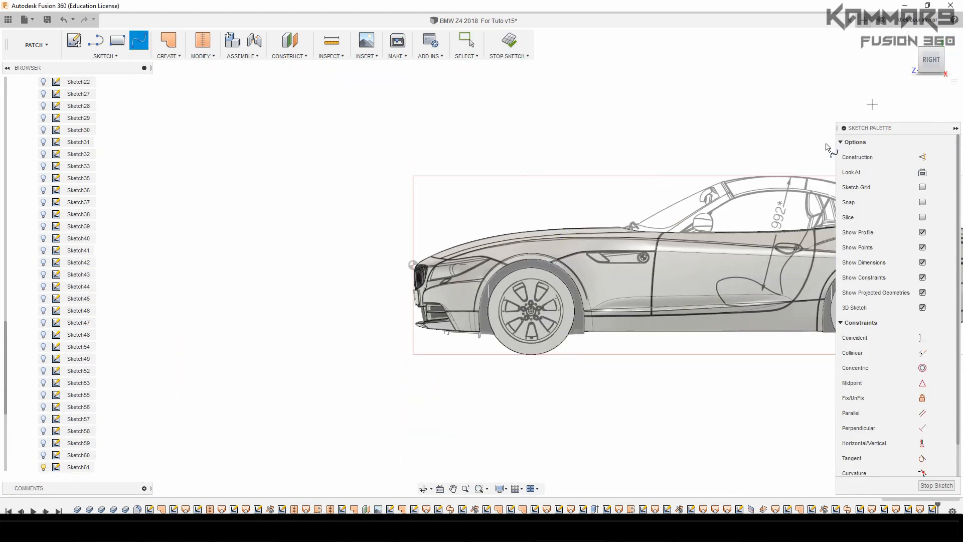
{"action": "scroll", "coordinate": [775, 216], "scroll_direction": "up", "scroll_amount": 3}
{"action": "scroll", "coordinate": [582, 249], "scroll_direction": "up", "scroll_amount": 3}
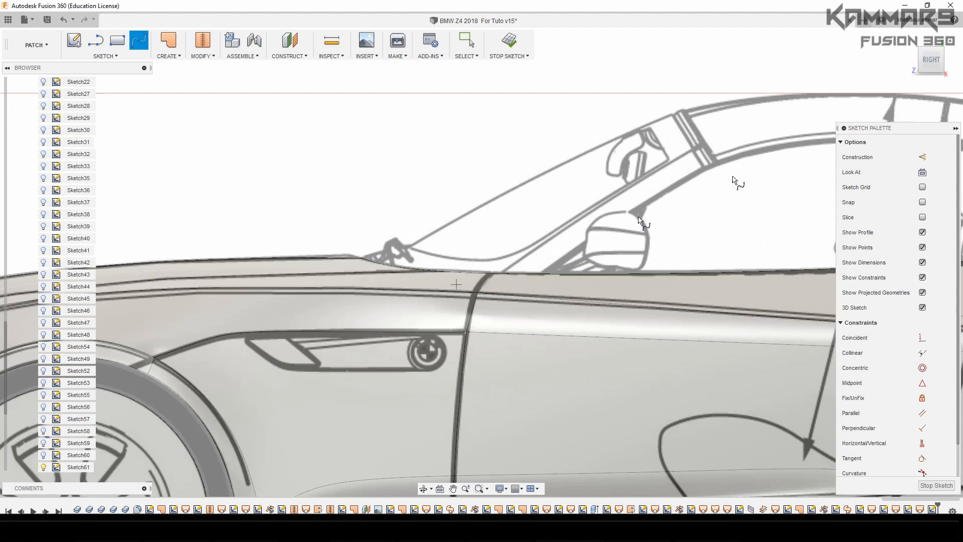
Step: Draw a short spline from the hood's rear corner on the centre line, sloping down and rearward to the blueprint line below the wiper
{"action": "left_click", "coordinate": [946, 50]}
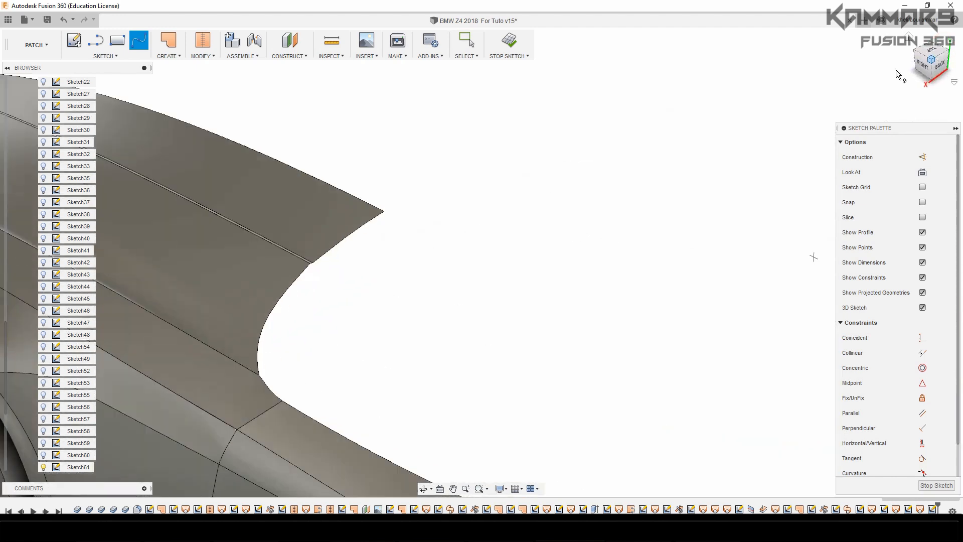
{"action": "left_click", "coordinate": [389, 207]}
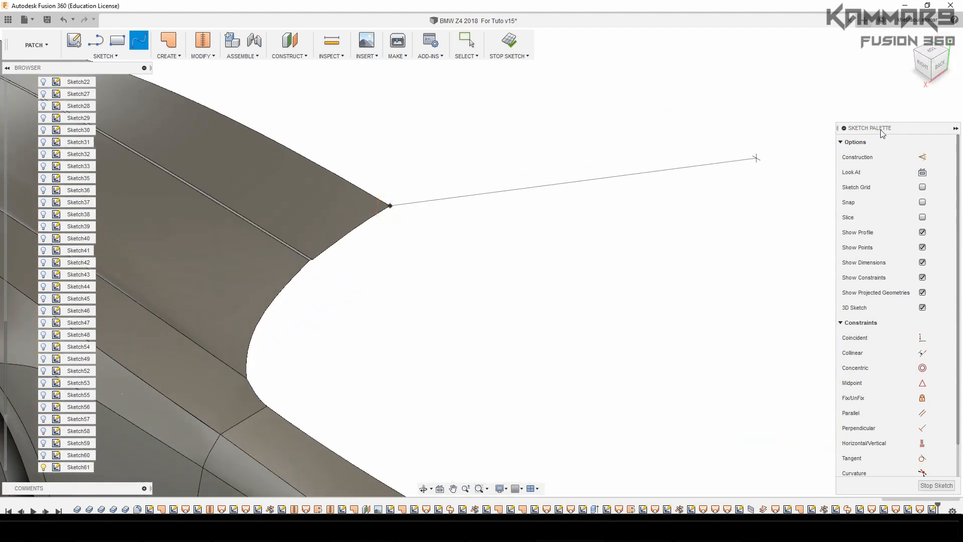
{"action": "left_click", "coordinate": [926, 70]}
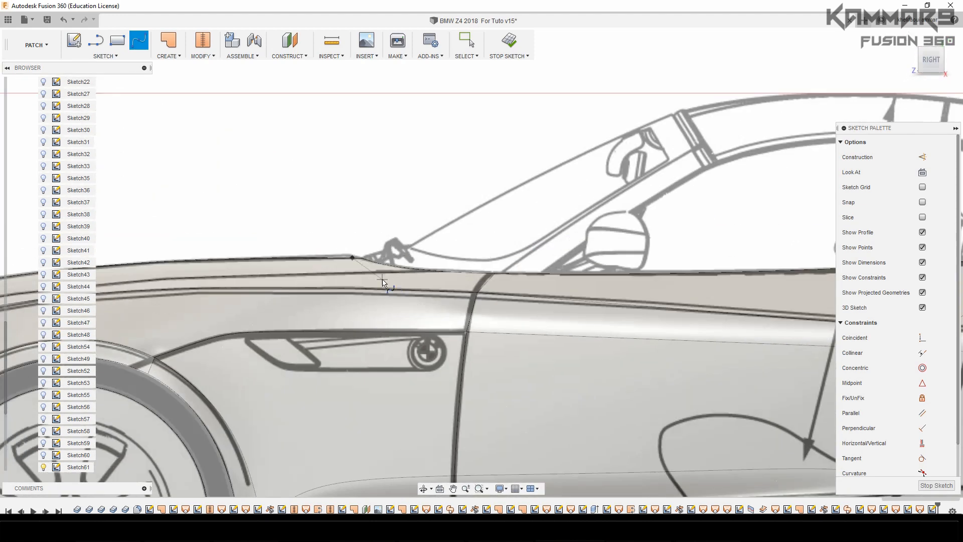
{"action": "scroll", "coordinate": [384, 277], "scroll_direction": "up", "scroll_amount": 3}
{"action": "scroll", "coordinate": [386, 279], "scroll_direction": "up", "scroll_amount": 2}
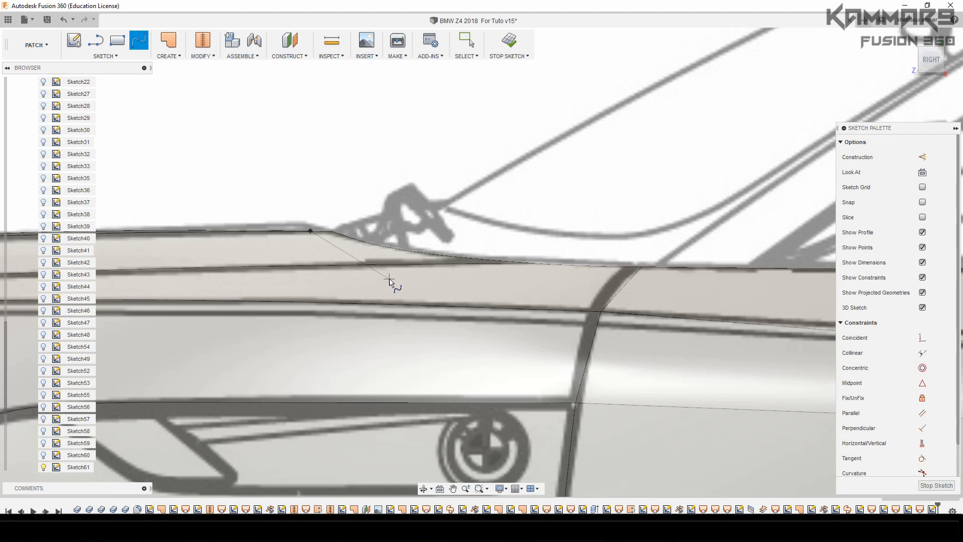
{"action": "scroll", "coordinate": [396, 276], "scroll_direction": "up", "scroll_amount": 3}
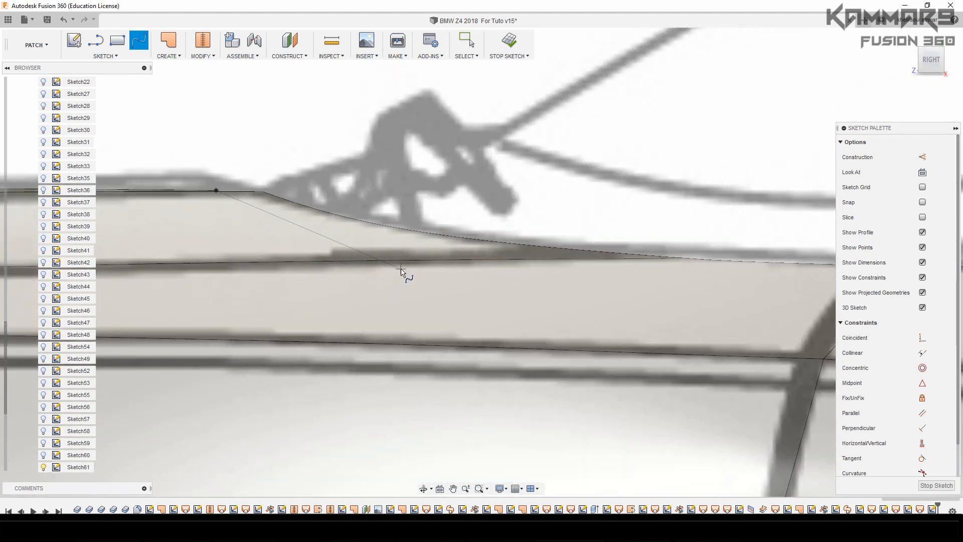
{"action": "left_click", "coordinate": [401, 269]}
{"action": "left_click", "coordinate": [409, 247]}
{"action": "scroll", "coordinate": [413, 308], "scroll_direction": "down", "scroll_amount": 4}
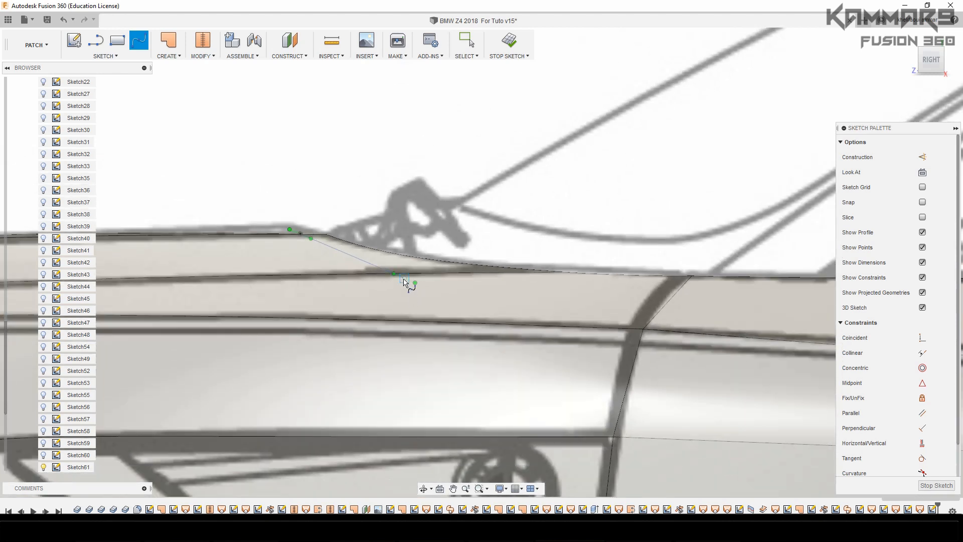
{"action": "scroll", "coordinate": [450, 291], "scroll_direction": "down", "scroll_amount": 4}
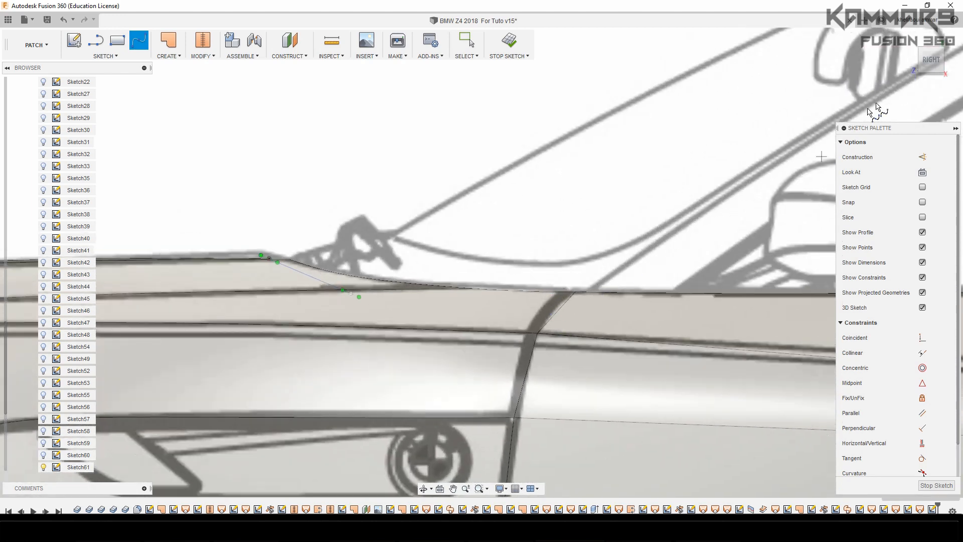
Step: Draw a second short spline from the fender's upper rear corner at the door, following the door gap line downward and forward
{"action": "left_click_drag", "start_coordinate": [943, 48], "coordinate": [929, 54]}
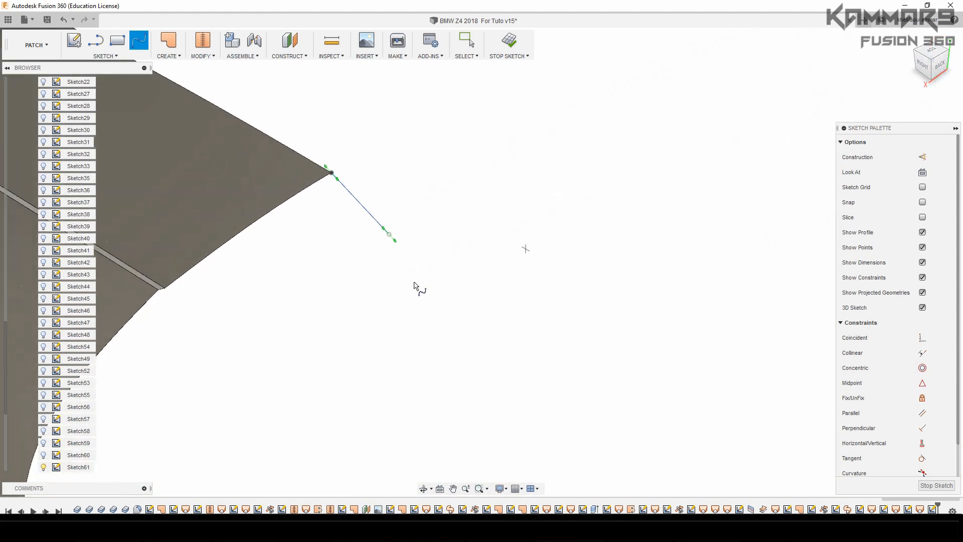
{"action": "scroll", "coordinate": [394, 293], "scroll_direction": "down", "scroll_amount": 4}
{"action": "scroll", "coordinate": [349, 321], "scroll_direction": "up", "scroll_amount": 4}
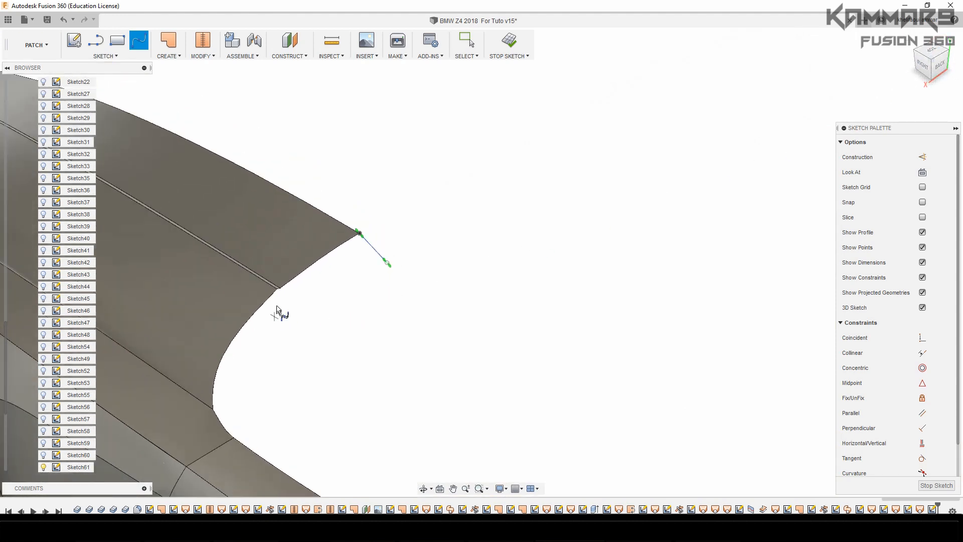
{"action": "scroll", "coordinate": [386, 355], "scroll_direction": "down", "scroll_amount": 1}
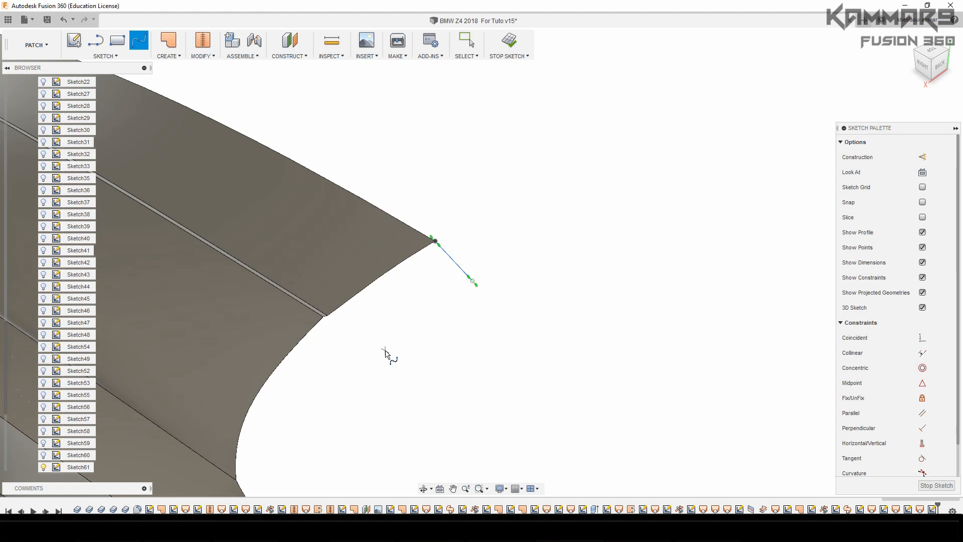
{"action": "scroll", "coordinate": [387, 310], "scroll_direction": "down", "scroll_amount": 3}
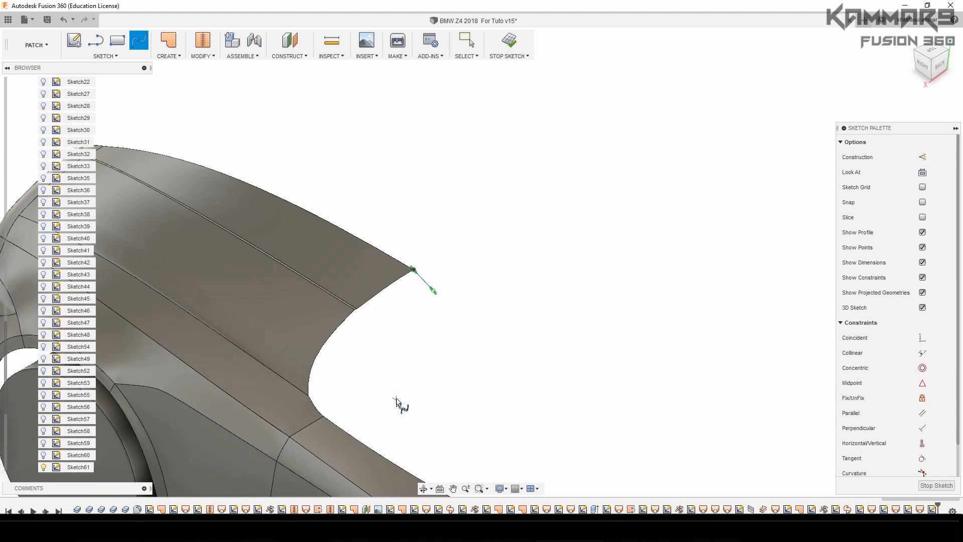
{"action": "left_click", "coordinate": [323, 416]}
{"action": "left_click", "coordinate": [925, 70]}
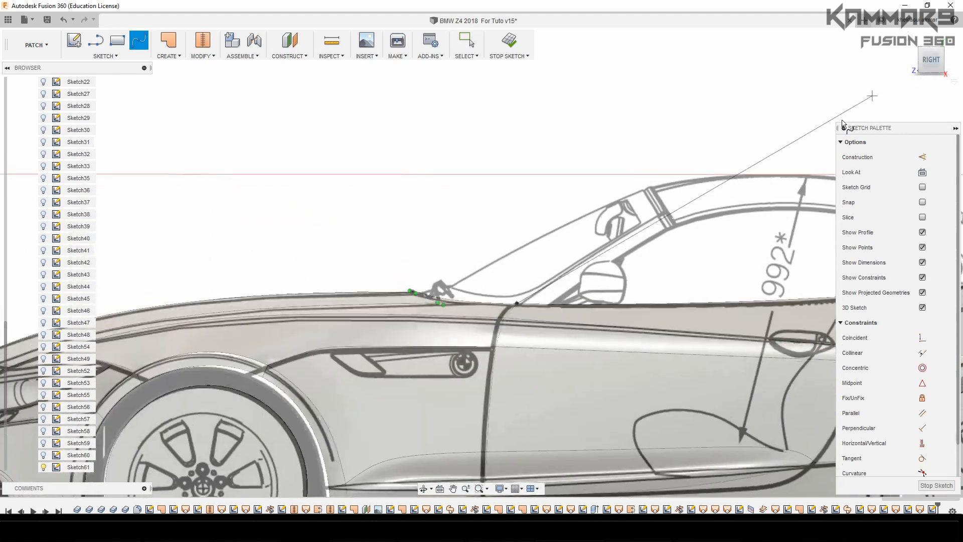
{"action": "scroll", "coordinate": [496, 312], "scroll_direction": "up", "scroll_amount": 6}
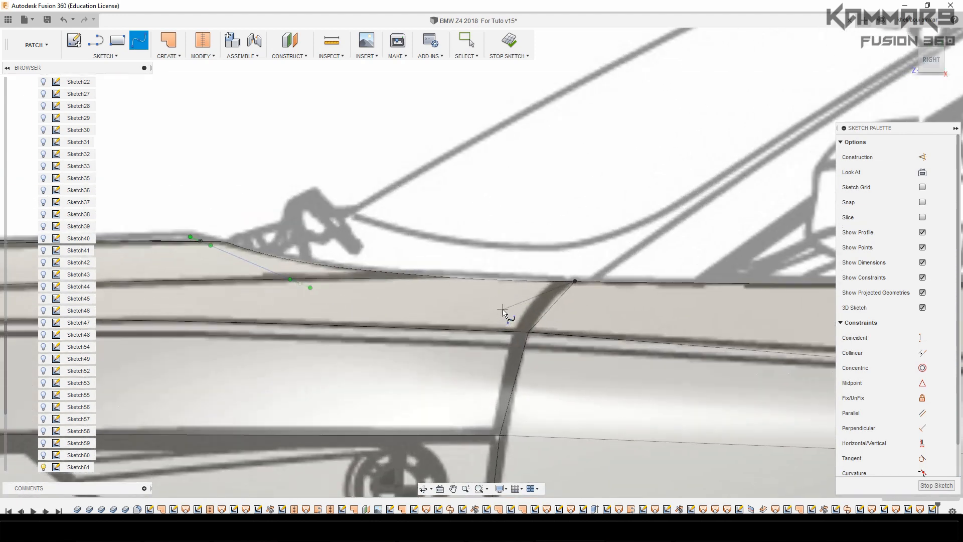
{"action": "scroll", "coordinate": [533, 313], "scroll_direction": "up", "scroll_amount": 2}
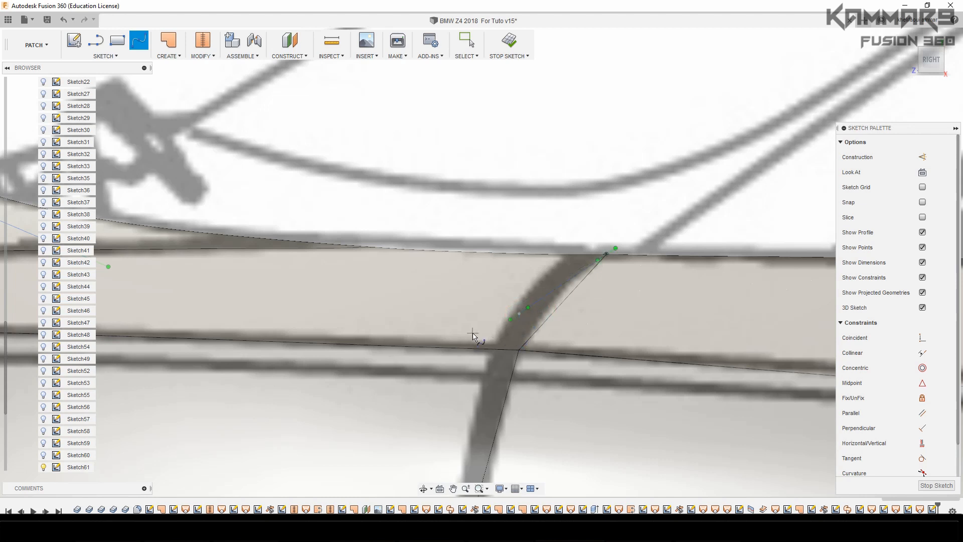
{"action": "key", "text": "Escape"}
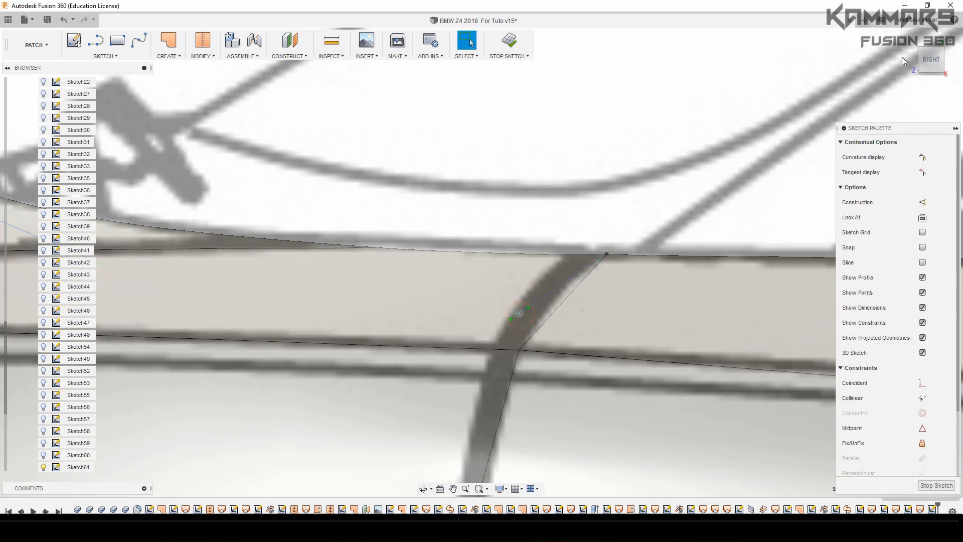
Step: Move the second spline's free end 30.398 mm along Z so it sits on the windshield base line in the top-view blueprint
{"action": "left_click", "coordinate": [931, 44]}
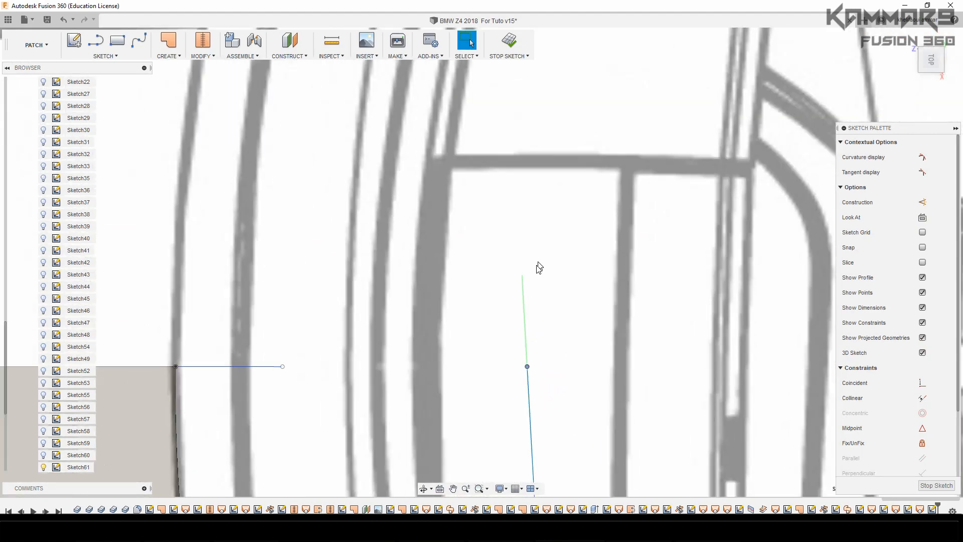
{"action": "scroll", "coordinate": [540, 338], "scroll_direction": "down", "scroll_amount": 5}
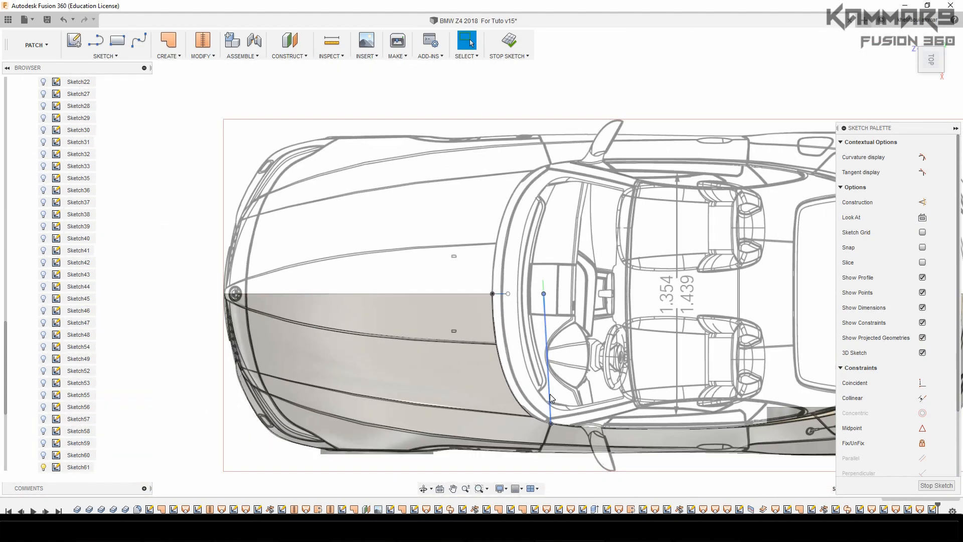
{"action": "scroll", "coordinate": [549, 394], "scroll_direction": "up", "scroll_amount": 10}
{"action": "key", "text": "m"}
{"action": "left_click", "coordinate": [543, 406]}
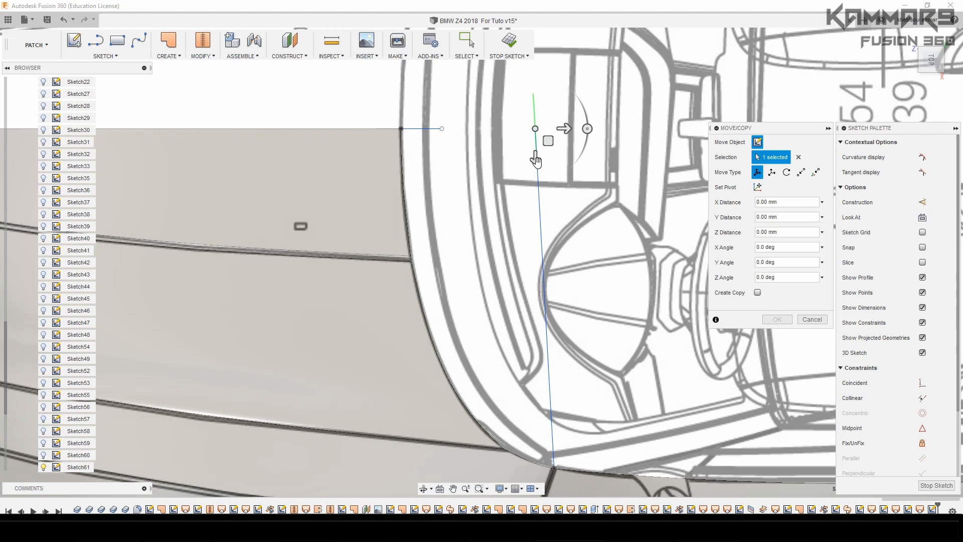
{"action": "left_click_drag", "start_coordinate": [536, 161], "coordinate": [536, 449]}
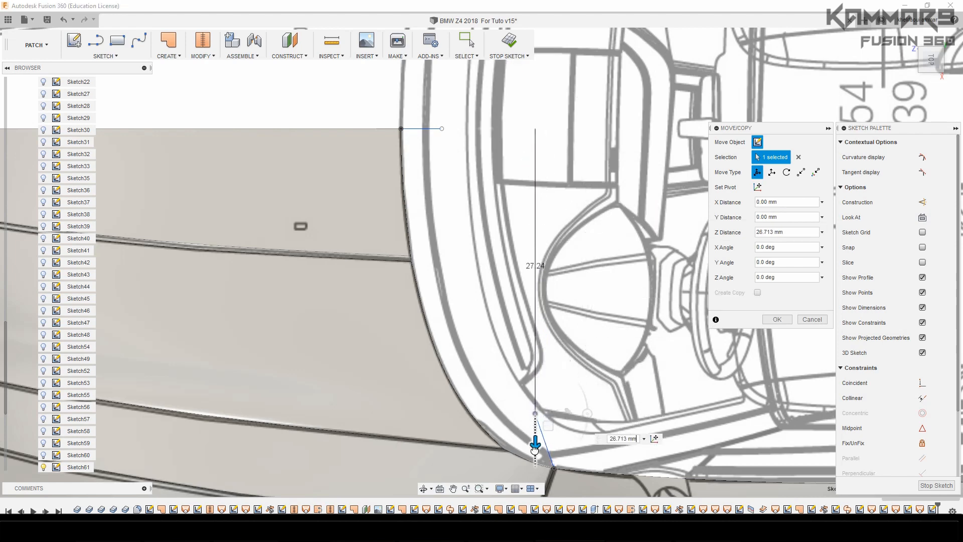
{"action": "scroll", "coordinate": [535, 449], "scroll_direction": "up", "scroll_amount": 6}
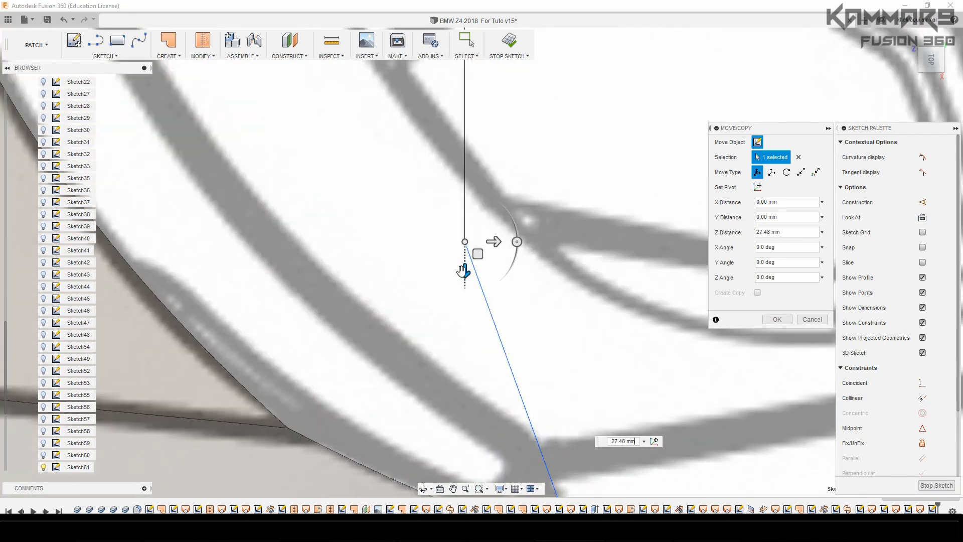
{"action": "left_click_drag", "start_coordinate": [463, 271], "coordinate": [462, 444]}
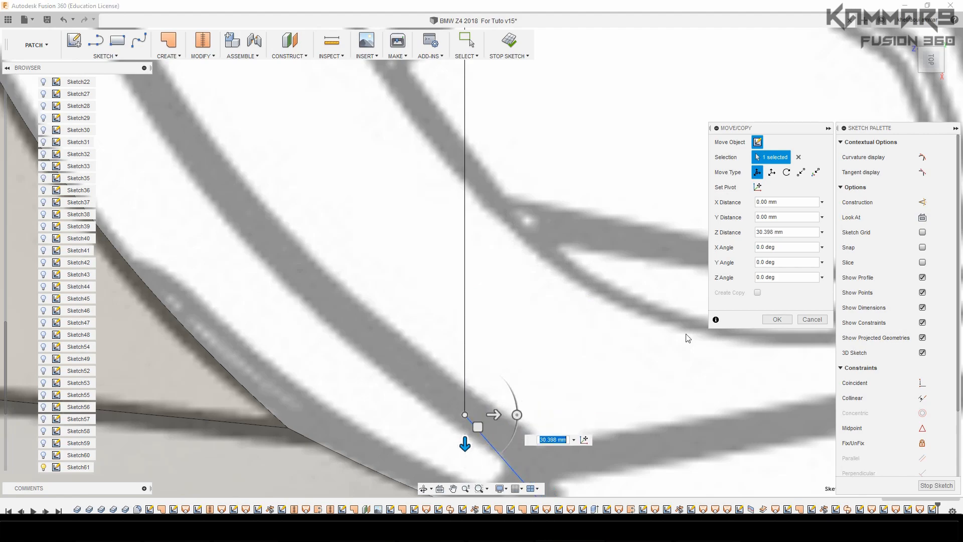
{"action": "left_click", "coordinate": [777, 319]}
Step: Move the free end of the centre-line spline -1.446 mm along X onto the windshield base line of the top-view blueprint
{"action": "scroll", "coordinate": [459, 245], "scroll_direction": "down", "scroll_amount": 5}
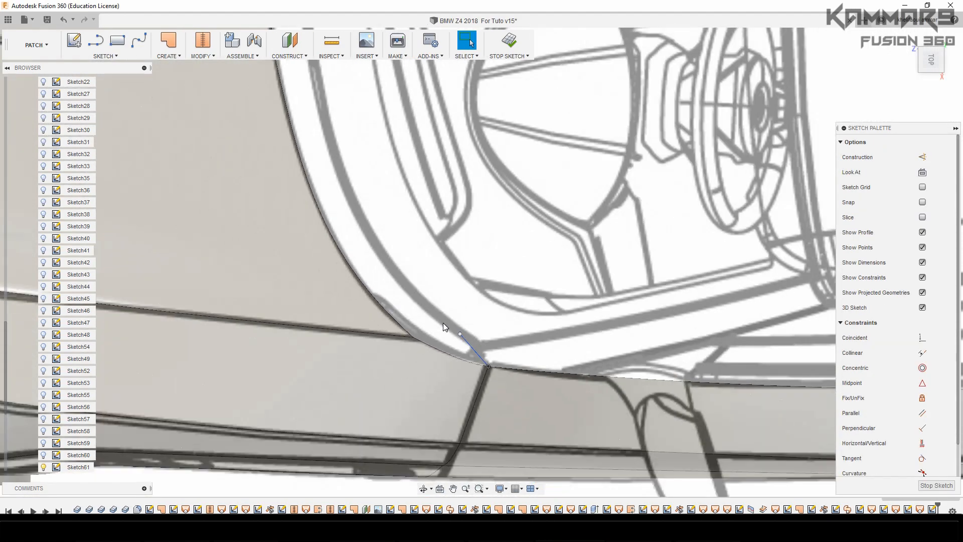
{"action": "scroll", "coordinate": [444, 323], "scroll_direction": "down", "scroll_amount": 5}
{"action": "scroll", "coordinate": [427, 202], "scroll_direction": "up", "scroll_amount": 2}
{"action": "scroll", "coordinate": [374, 204], "scroll_direction": "up", "scroll_amount": 1}
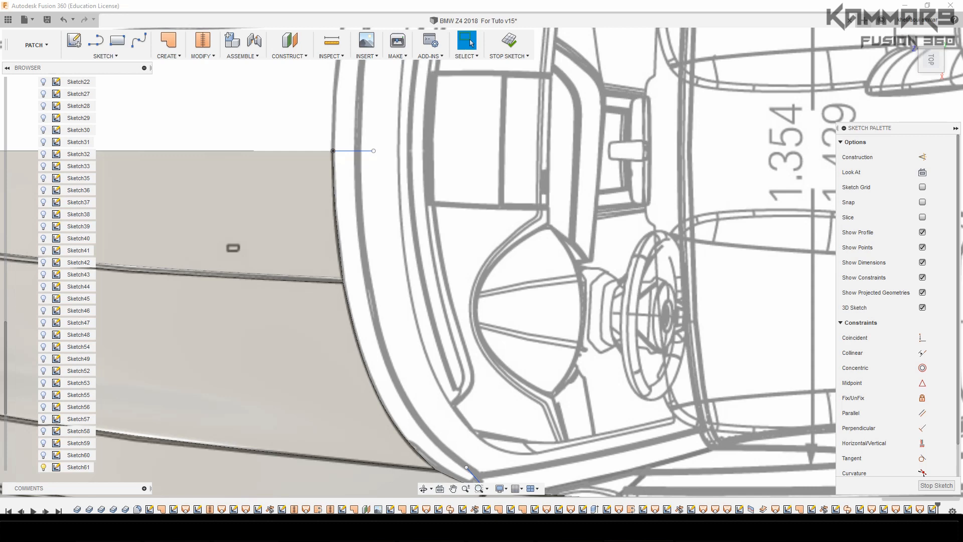
{"action": "left_click", "coordinate": [374, 151]}
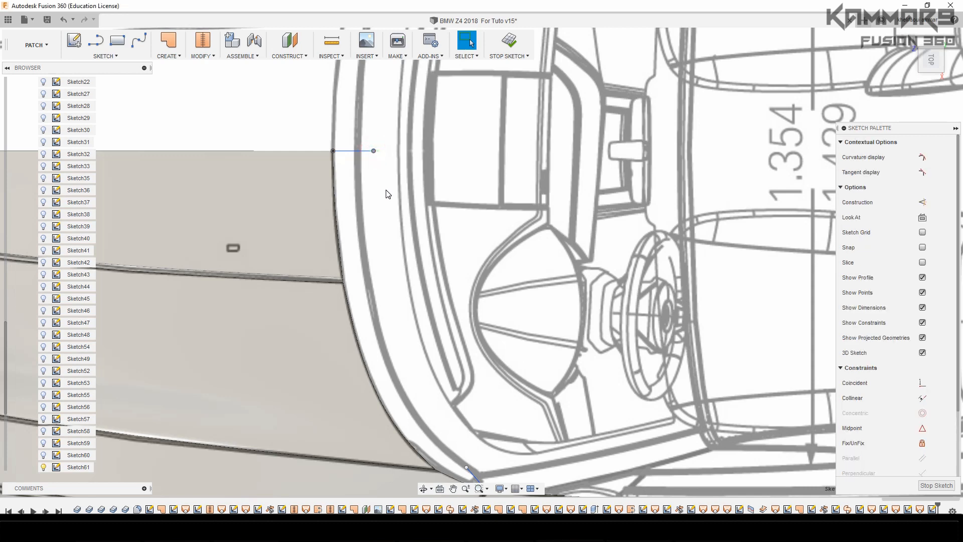
{"action": "key", "text": "m"}
{"action": "left_click_drag", "start_coordinate": [407, 150], "coordinate": [391, 151]}
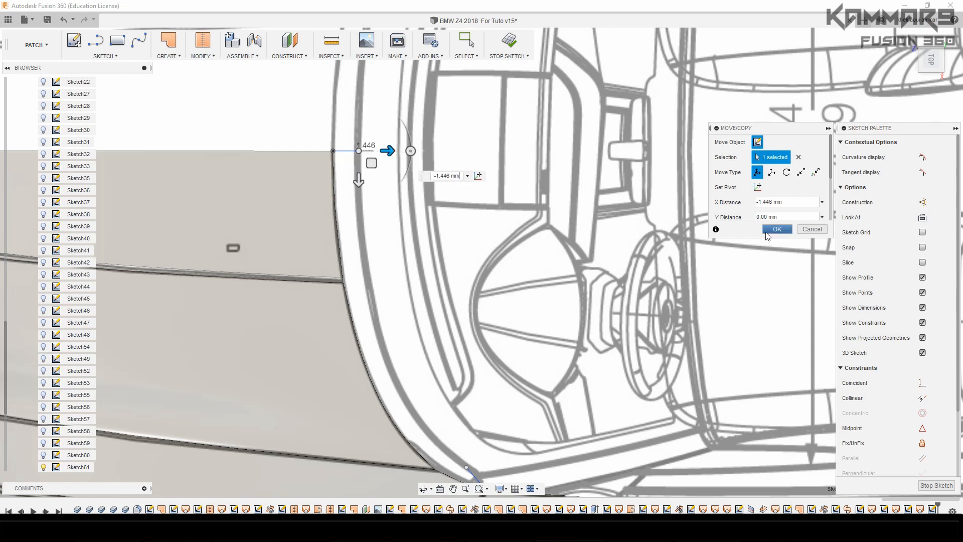
{"action": "left_click", "coordinate": [777, 229]}
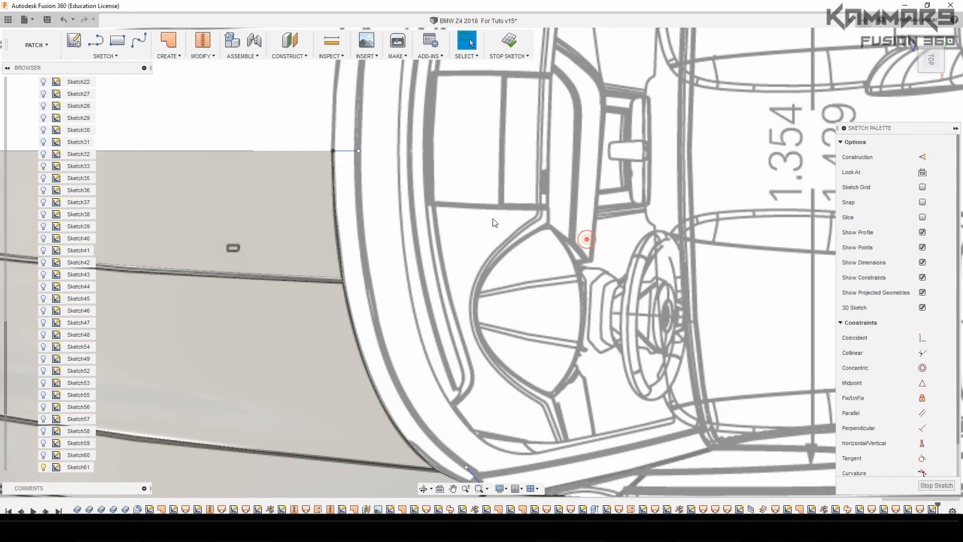
Step: Draw a spline connecting the free ends of the two short splines and complete it, checking it against the top-view blueprint
{"action": "left_click", "coordinate": [139, 41]}
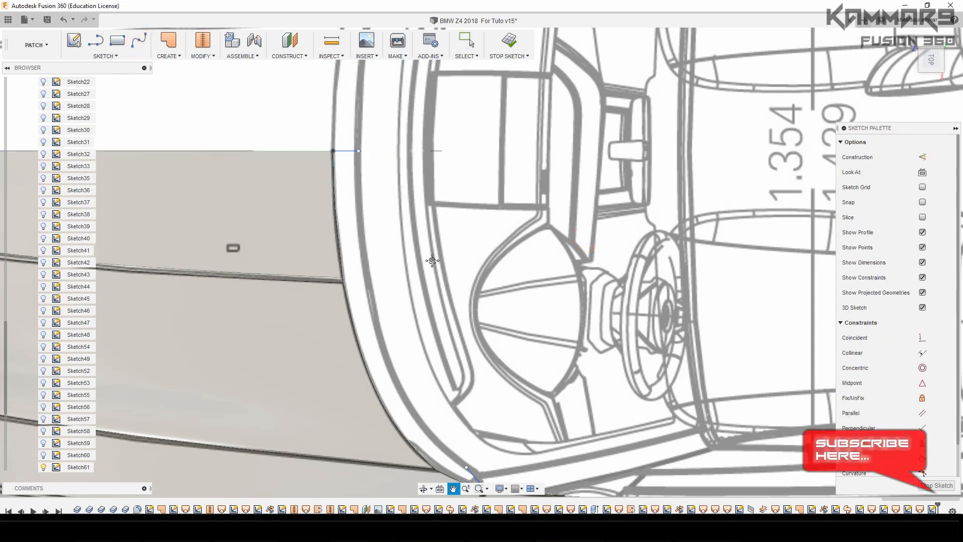
{"action": "scroll", "coordinate": [371, 191], "scroll_direction": "down", "scroll_amount": 2}
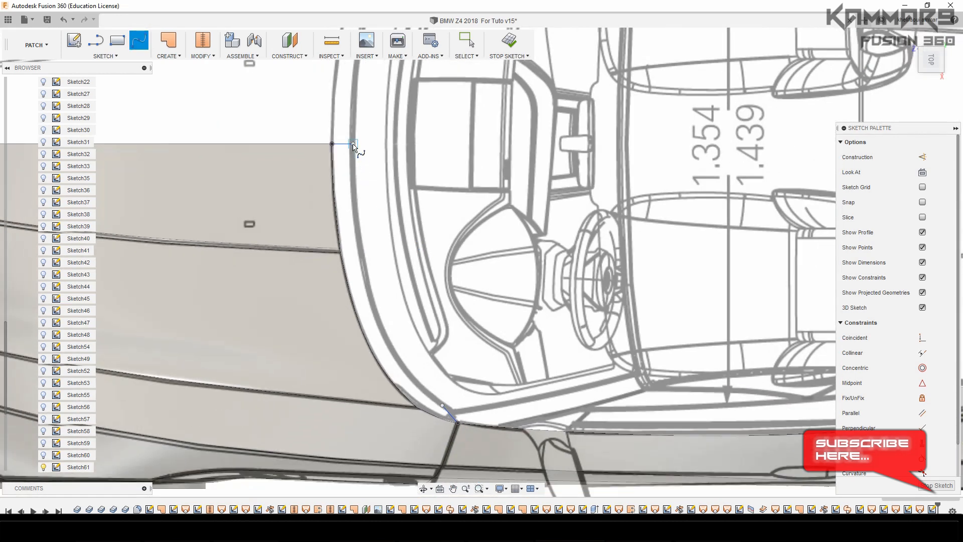
{"action": "double_click", "coordinate": [353, 144]}
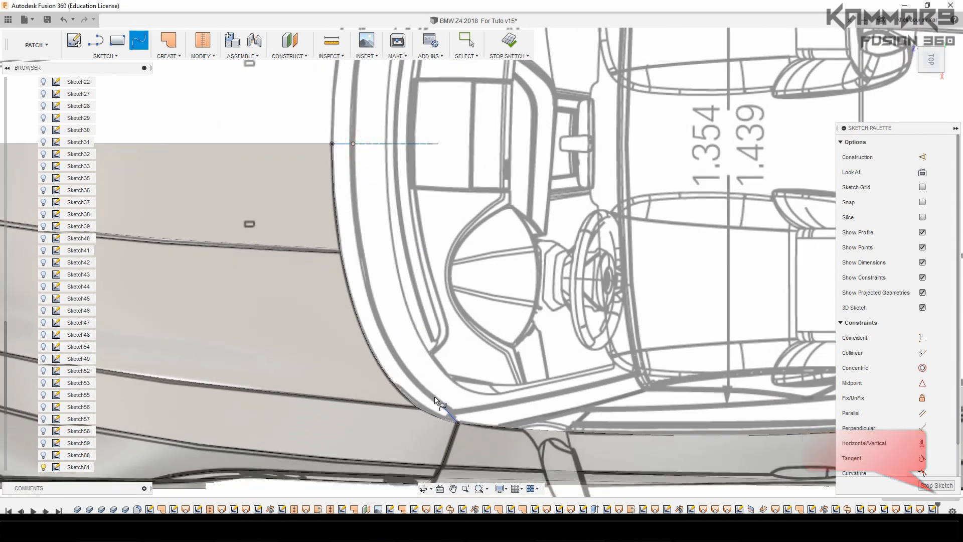
{"action": "scroll", "coordinate": [442, 408], "scroll_direction": "down", "scroll_amount": 5}
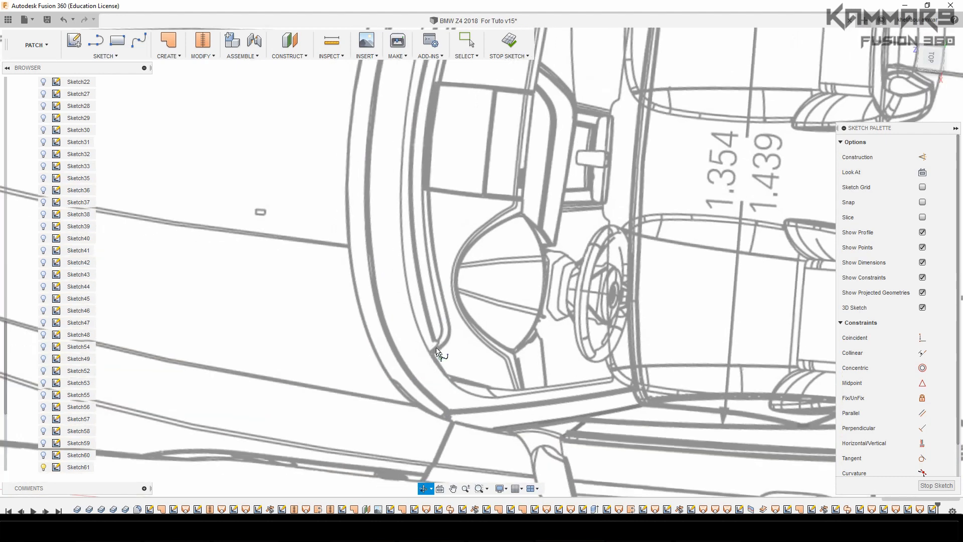
{"action": "scroll", "coordinate": [423, 296], "scroll_direction": "down", "scroll_amount": 2}
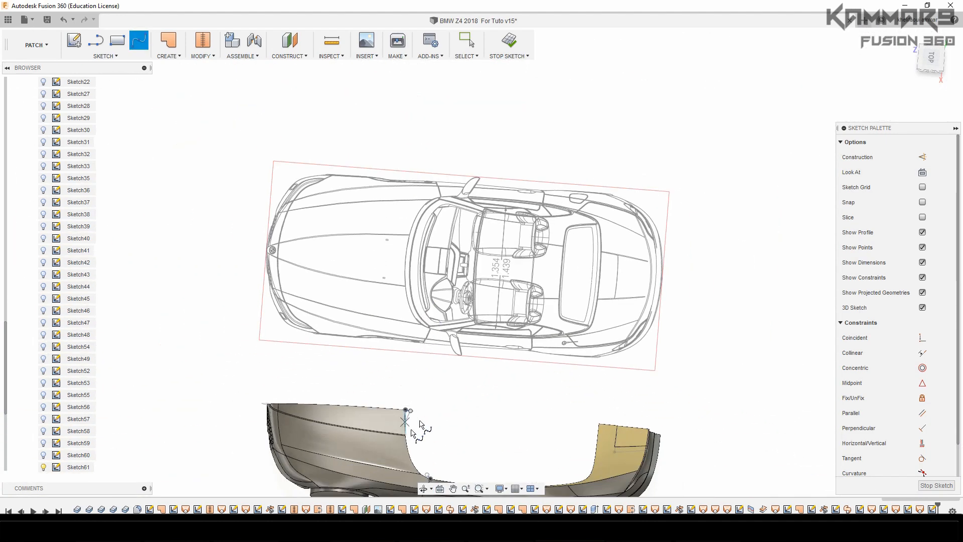
{"action": "scroll", "coordinate": [415, 427], "scroll_direction": "up", "scroll_amount": 1}
{"action": "scroll", "coordinate": [442, 347], "scroll_direction": "down", "scroll_amount": 2}
{"action": "scroll", "coordinate": [439, 364], "scroll_direction": "up", "scroll_amount": 2}
{"action": "scroll", "coordinate": [439, 470], "scroll_direction": "down", "scroll_amount": 1}
{"action": "scroll", "coordinate": [429, 437], "scroll_direction": "up", "scroll_amount": 5}
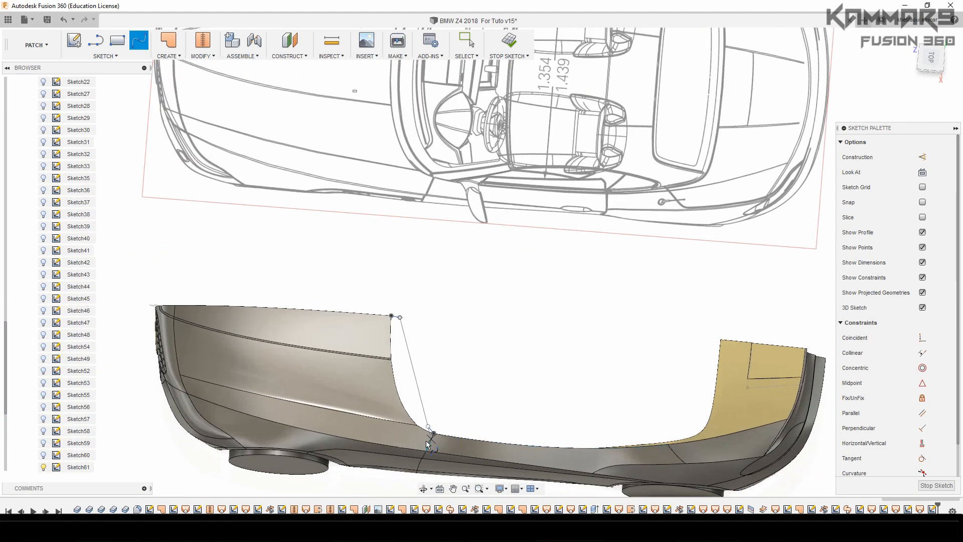
{"action": "left_click", "coordinate": [430, 412]}
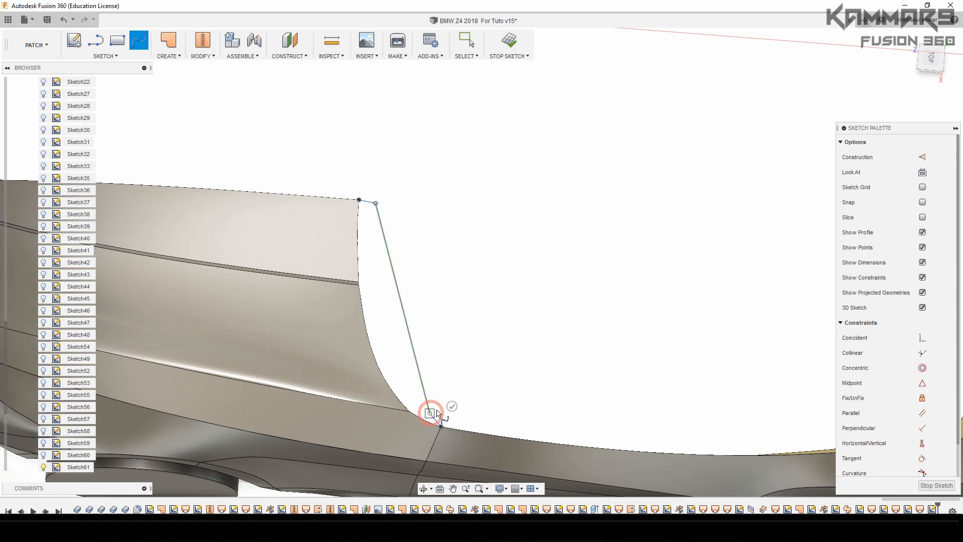
{"action": "left_click", "coordinate": [454, 408]}
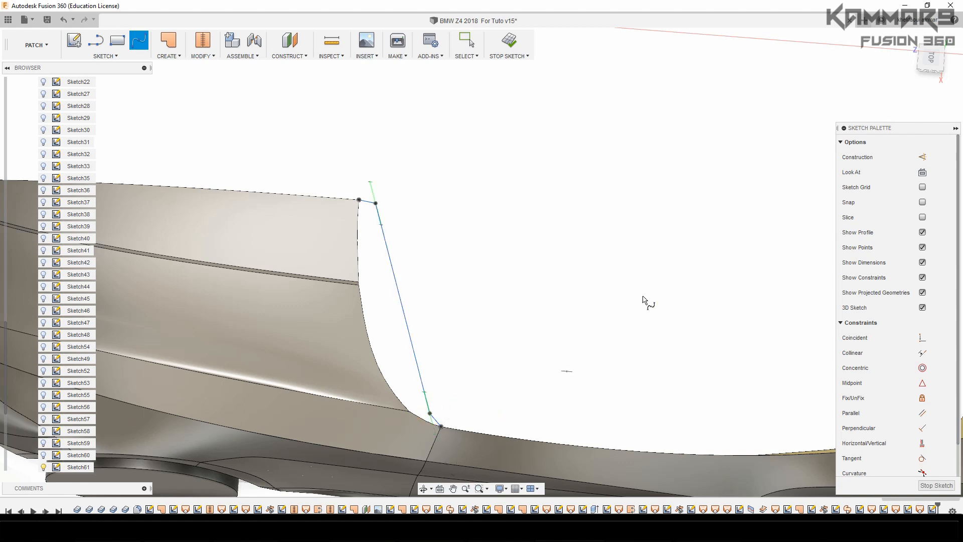
{"action": "left_click", "coordinate": [931, 58]}
{"action": "scroll", "coordinate": [420, 372], "scroll_direction": "up", "scroll_amount": 2}
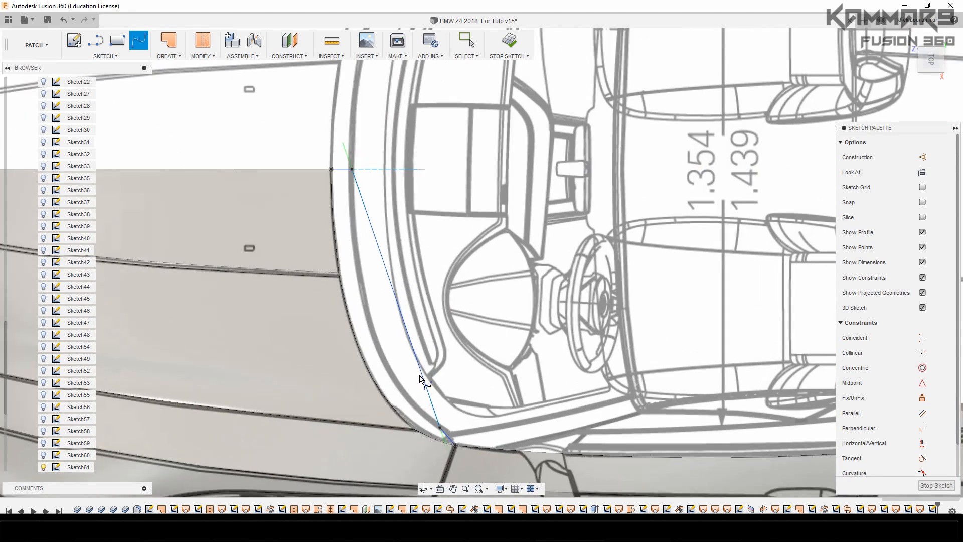
Step: Activate the tangent handle at the centre-line end of the windshield base spline
{"action": "key", "text": "Escape"}
{"action": "left_click", "coordinate": [400, 311]}
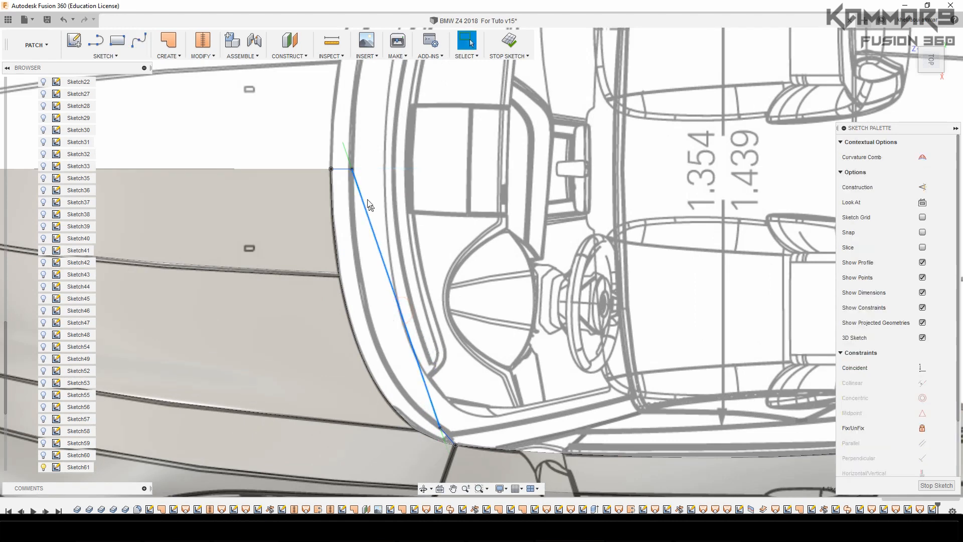
{"action": "left_click", "coordinate": [350, 166]}
{"action": "right_click", "coordinate": [349, 167]}
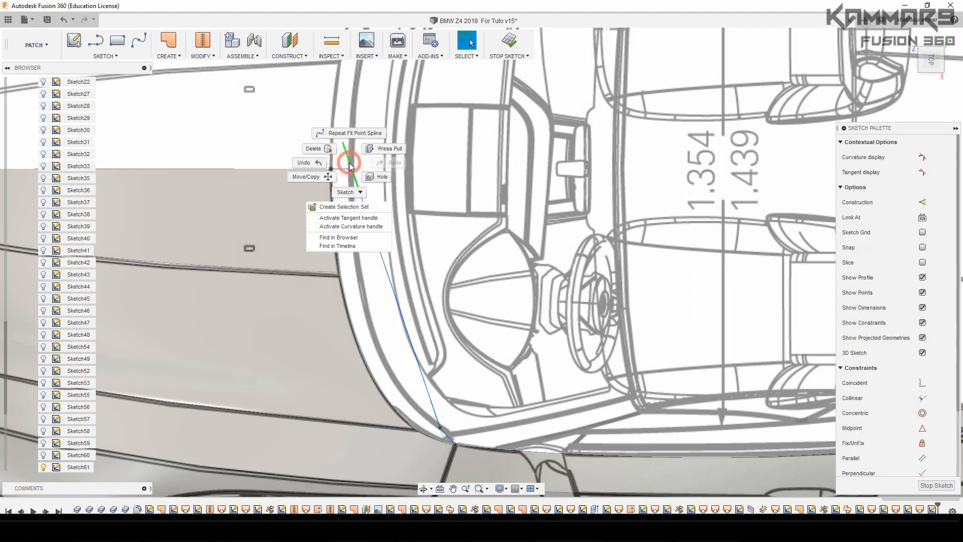
{"action": "left_click", "coordinate": [343, 220]}
{"action": "left_click", "coordinate": [361, 196]}
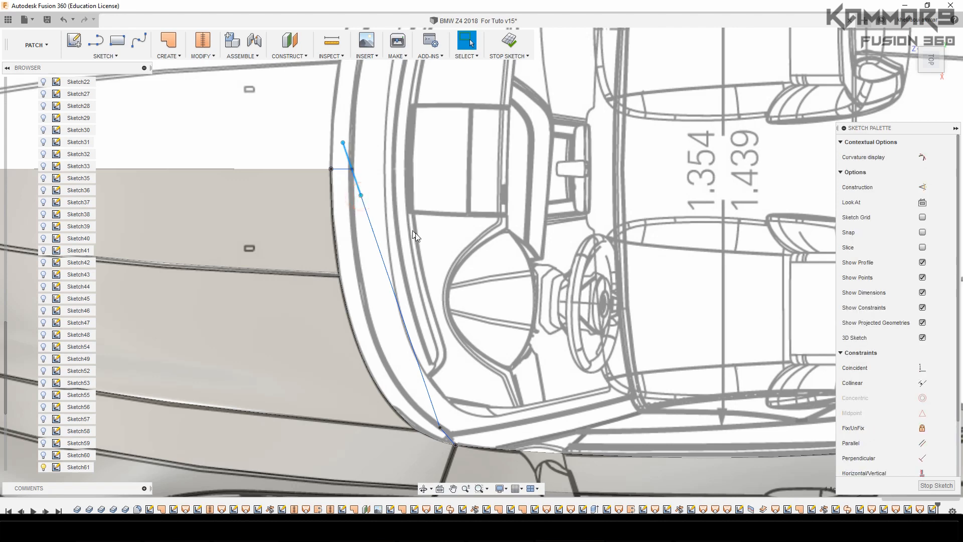
{"action": "key", "text": "m"}
{"action": "left_click_drag", "start_coordinate": [390, 197], "coordinate": [387, 196]}
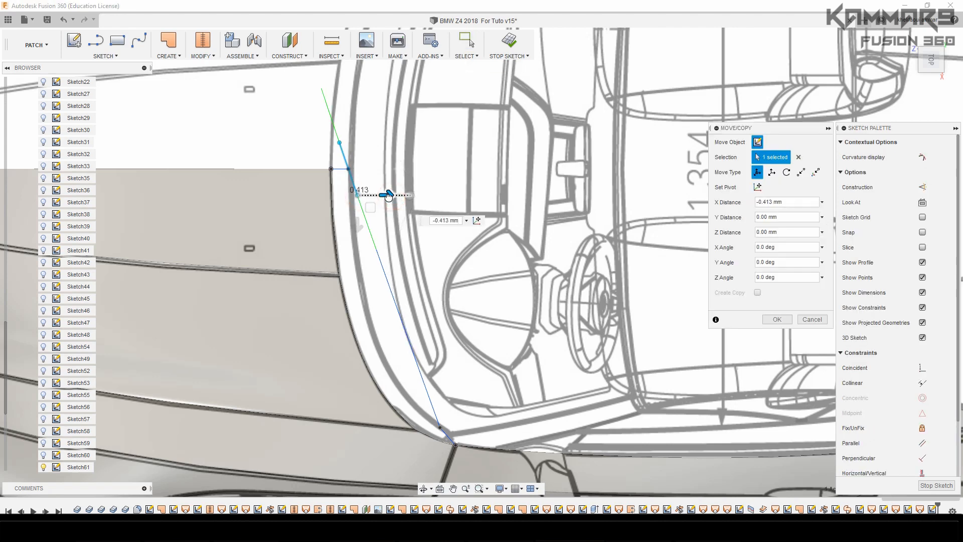
{"action": "key", "text": "Escape"}
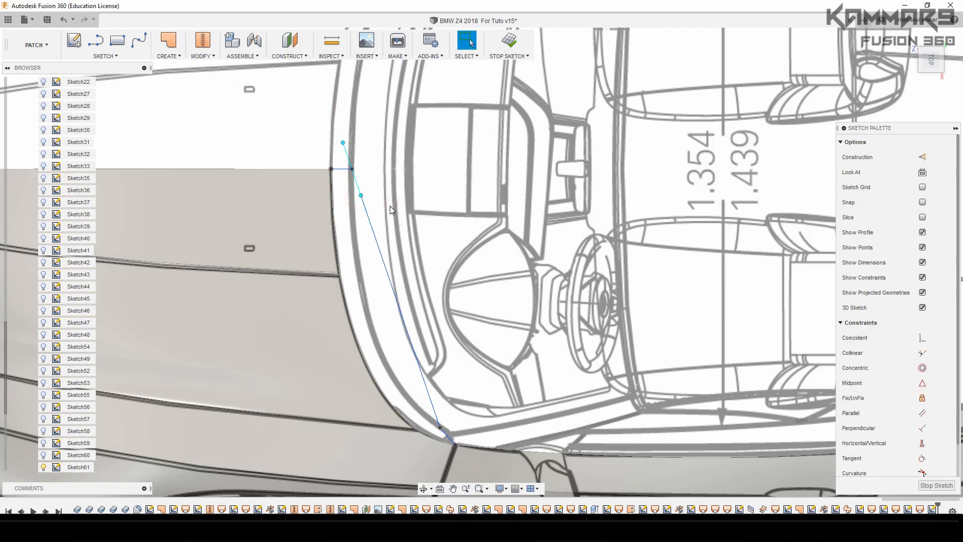
Step: Move the centre-line tangent handle's end -0.413 mm along X and 2.654 mm along Z so the spline follows the blueprint's windshield base line
{"action": "left_click", "coordinate": [361, 195]}
{"action": "key", "text": "m"}
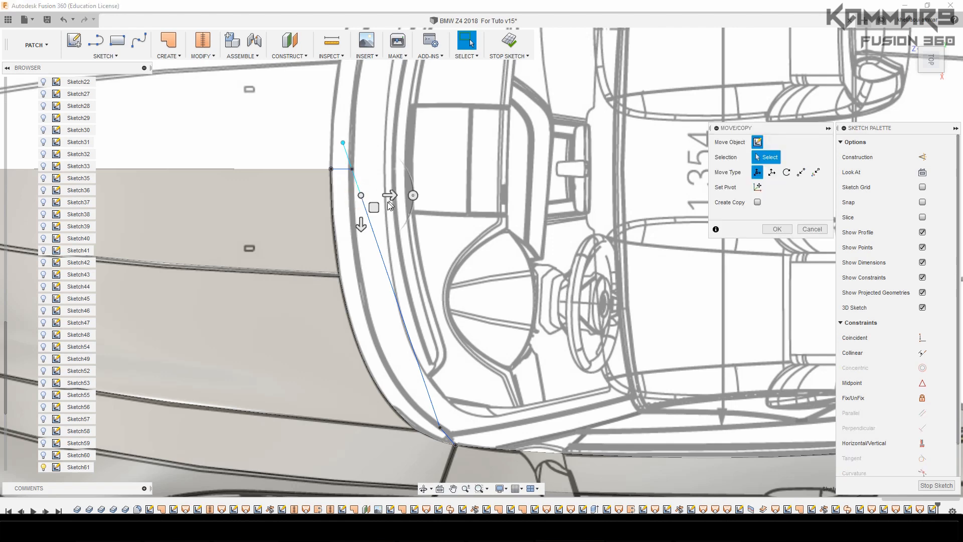
{"action": "left_click_drag", "start_coordinate": [391, 197], "coordinate": [364, 230]}
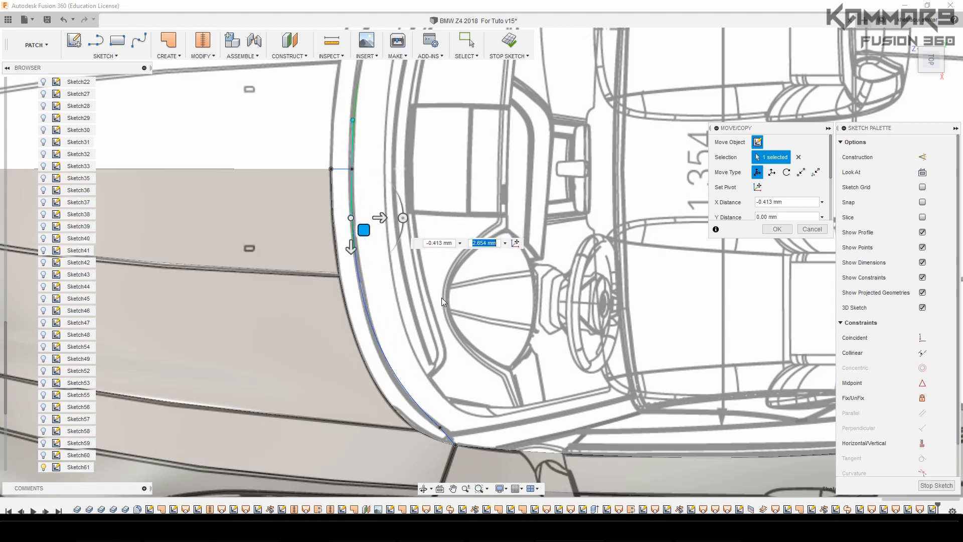
{"action": "left_click", "coordinate": [763, 229]}
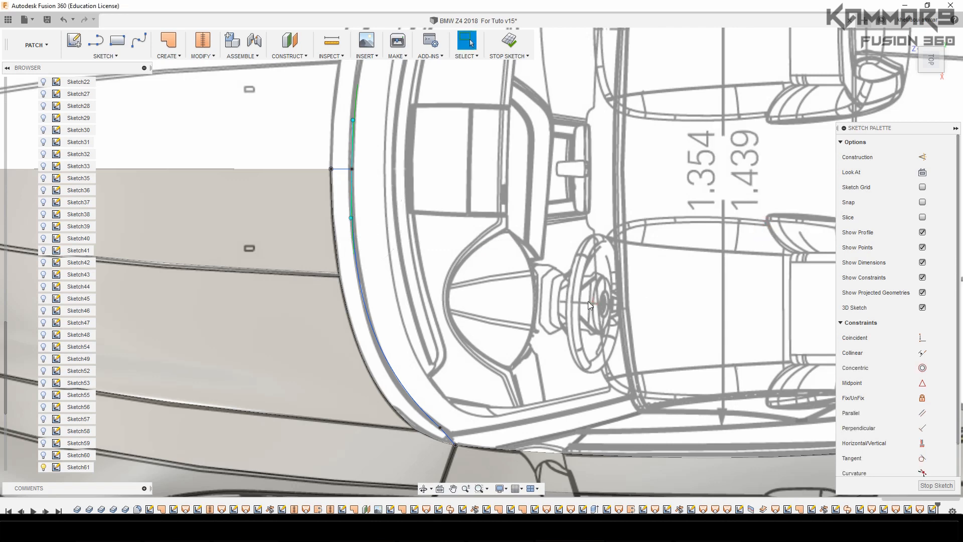
Step: Activate the tangent handle at the spline's fender end and move its upper end 0.297 mm along Z to match the blueprint line
{"action": "left_click", "coordinate": [417, 408]}
{"action": "scroll", "coordinate": [441, 435], "scroll_direction": "up", "scroll_amount": 5}
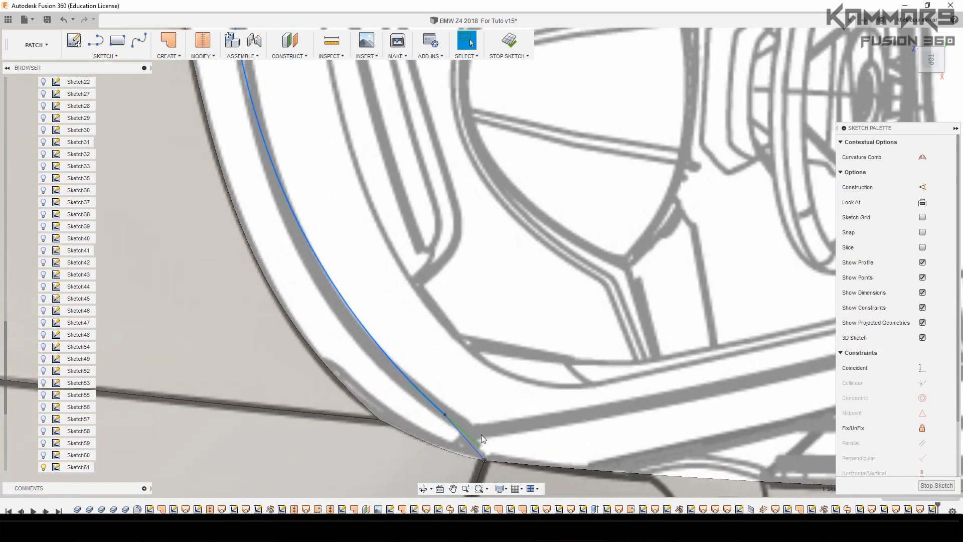
{"action": "left_click", "coordinate": [477, 441]}
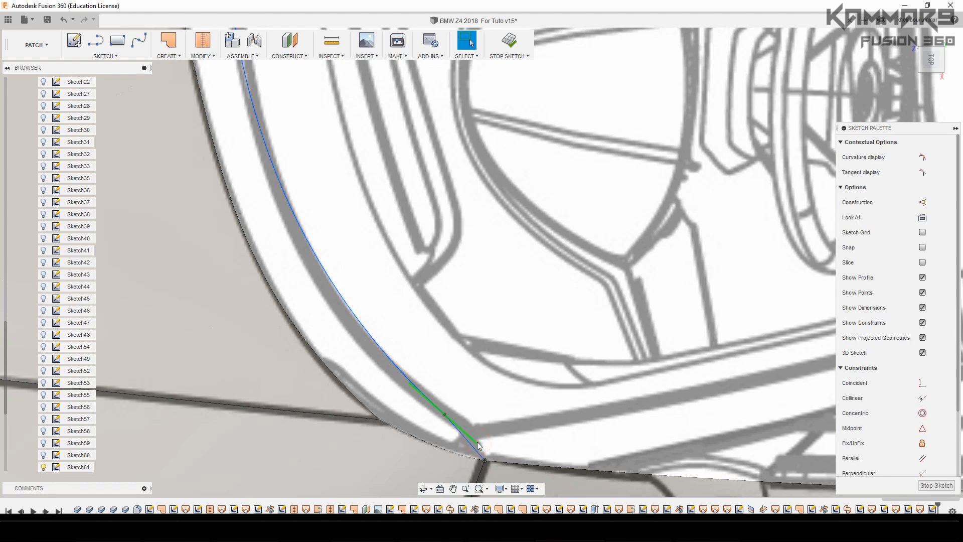
{"action": "right_click", "coordinate": [477, 442]}
{"action": "left_click", "coordinate": [474, 369]}
{"action": "left_click", "coordinate": [409, 383]}
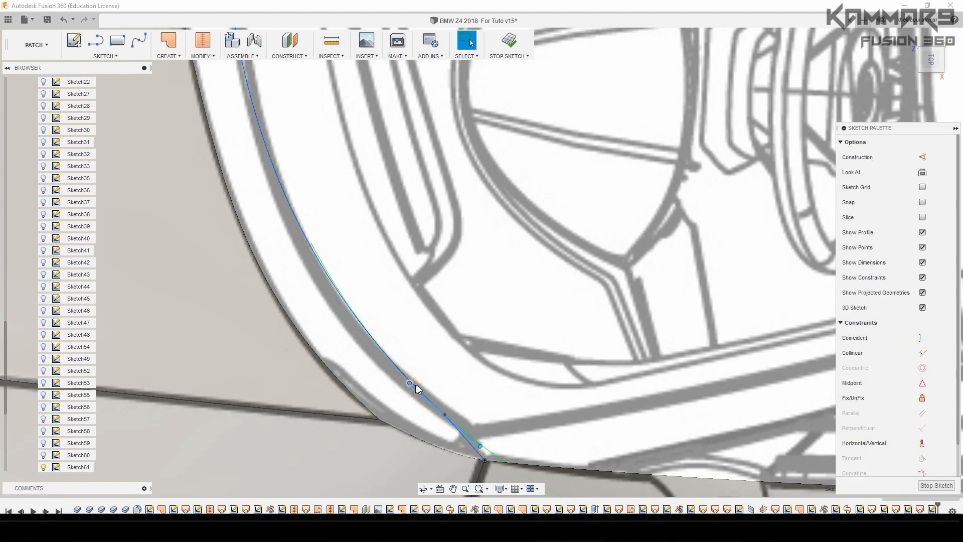
{"action": "key", "text": "m"}
{"action": "left_click_drag", "start_coordinate": [422, 395], "coordinate": [422, 401]}
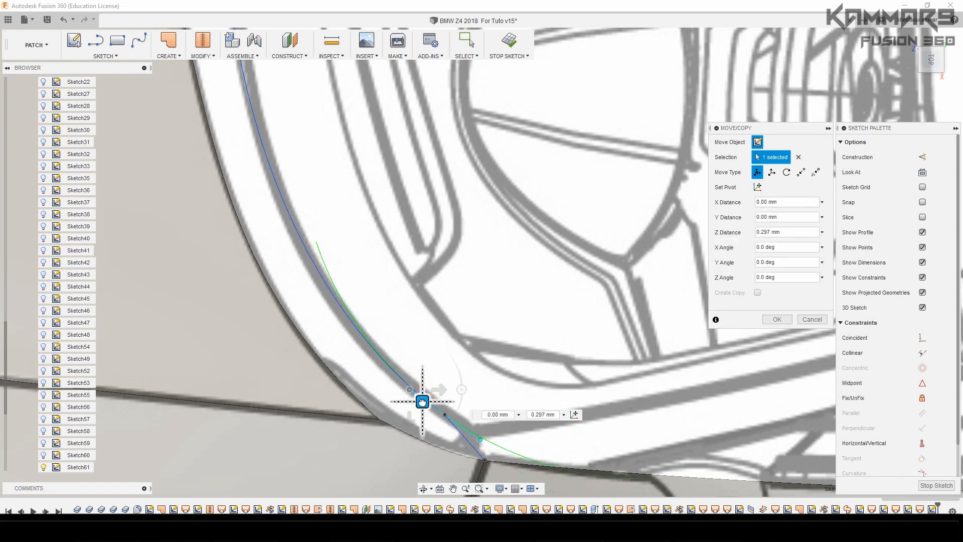
{"action": "left_click", "coordinate": [778, 319]}
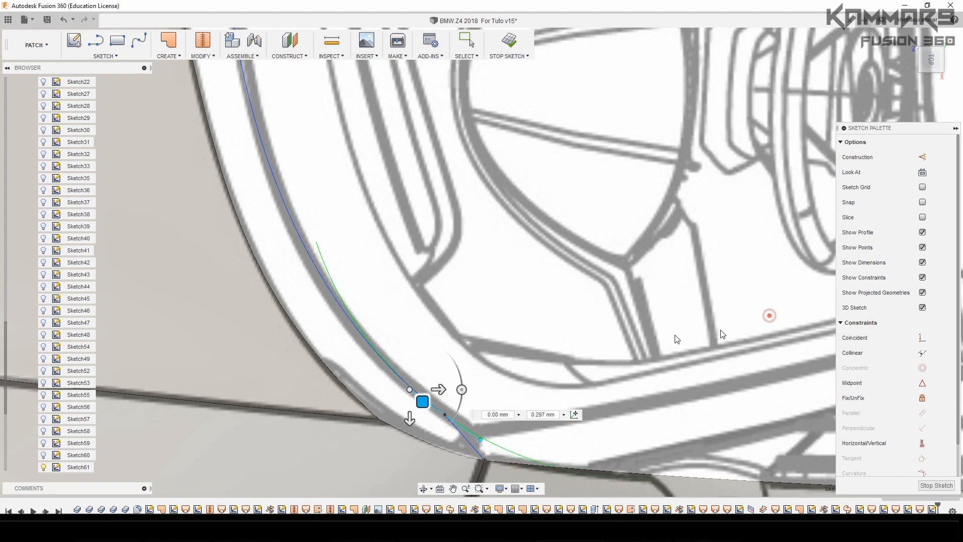
Step: Start a spline at the hood's rear centre-line corner and place fit points along the rear edge as far as the hood's seam
{"action": "scroll", "coordinate": [341, 284], "scroll_direction": "down", "scroll_amount": 3}
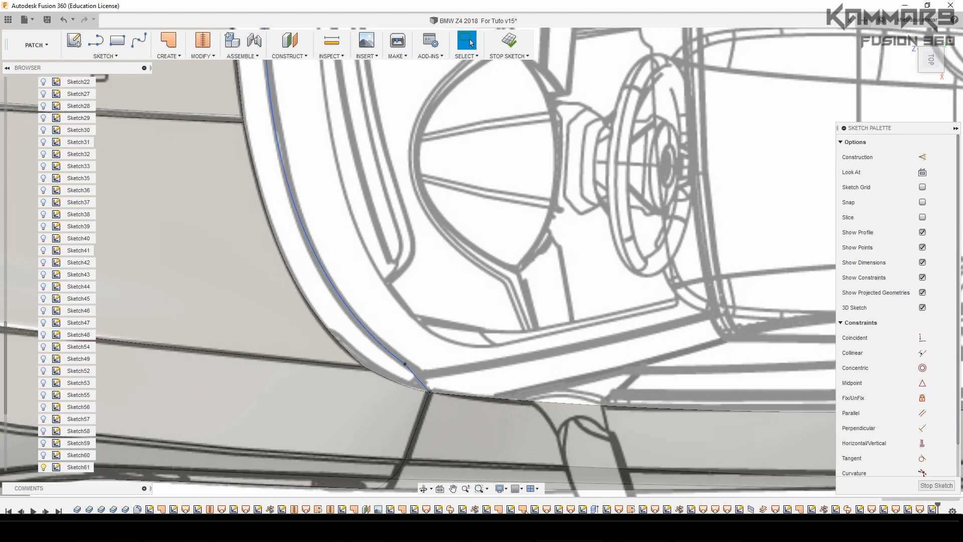
{"action": "scroll", "coordinate": [466, 353], "scroll_direction": "down", "scroll_amount": 4}
{"action": "scroll", "coordinate": [329, 124], "scroll_direction": "up", "scroll_amount": 3}
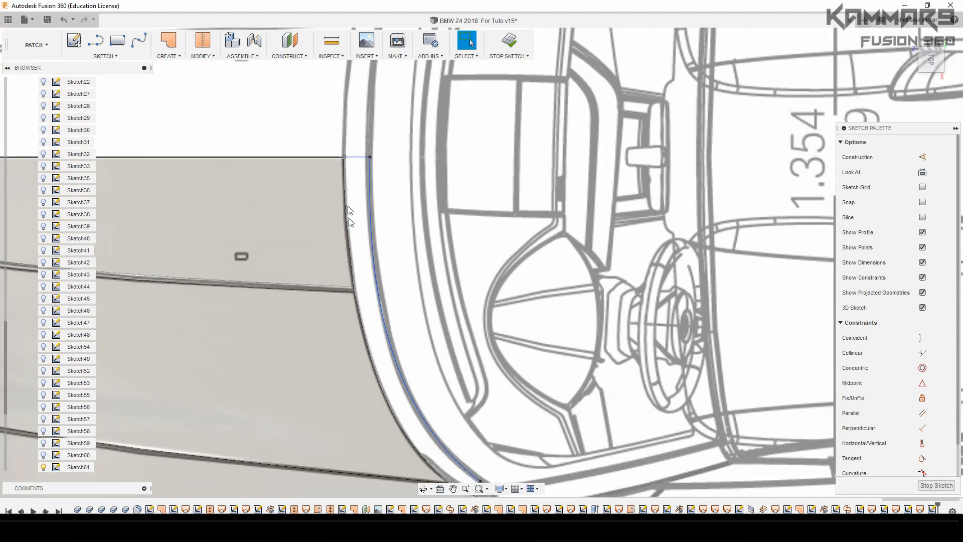
{"action": "left_click", "coordinate": [346, 220]}
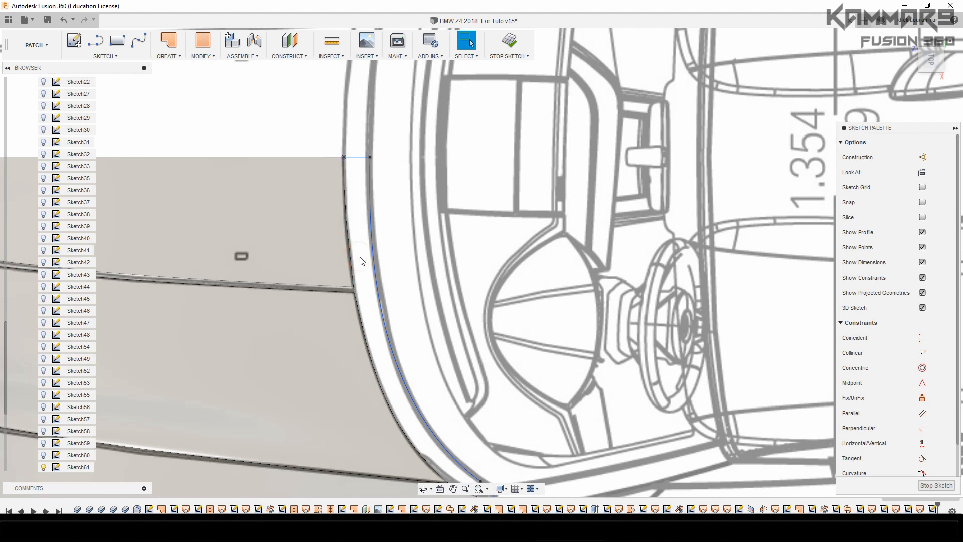
{"action": "left_click", "coordinate": [344, 158]}
{"action": "scroll", "coordinate": [374, 246], "scroll_direction": "down", "scroll_amount": 10}
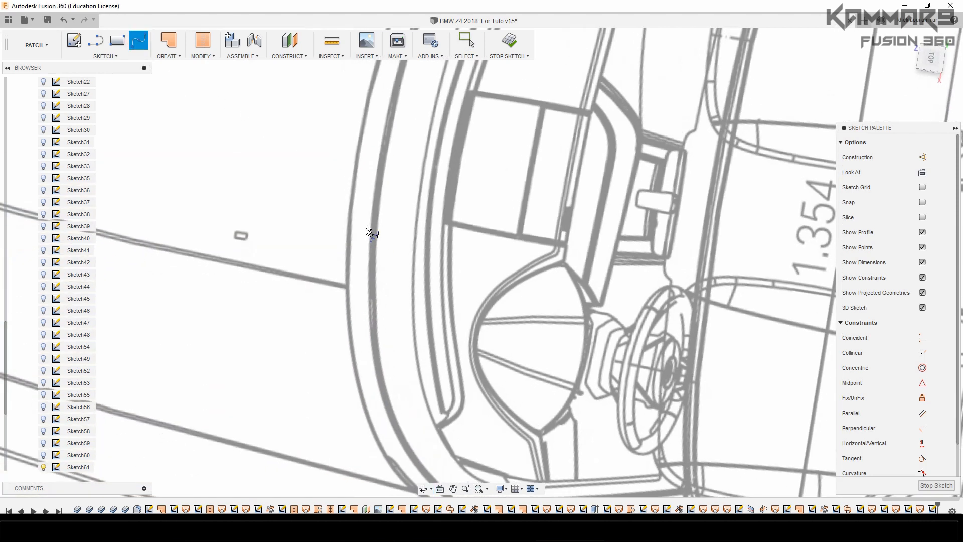
{"action": "scroll", "coordinate": [401, 363], "scroll_direction": "up", "scroll_amount": 8}
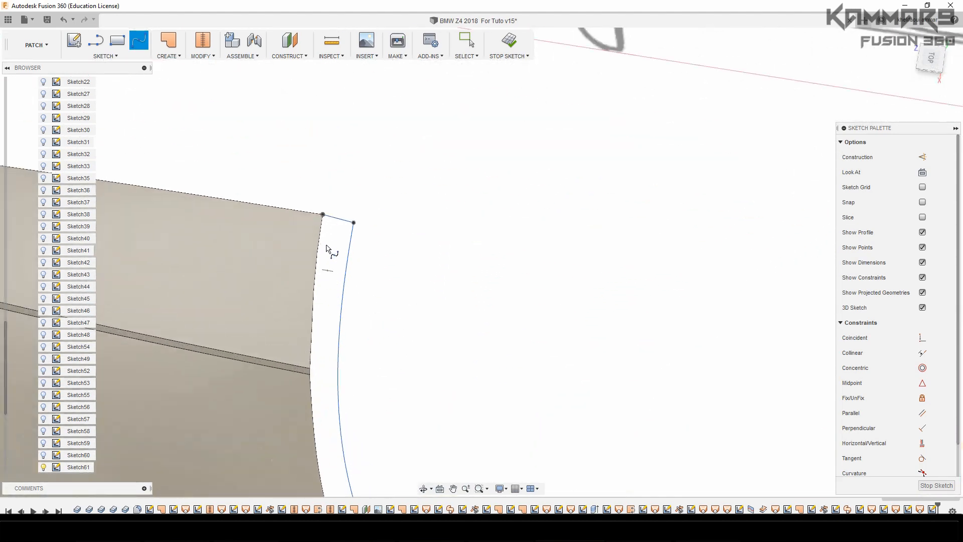
{"action": "left_click", "coordinate": [323, 215]}
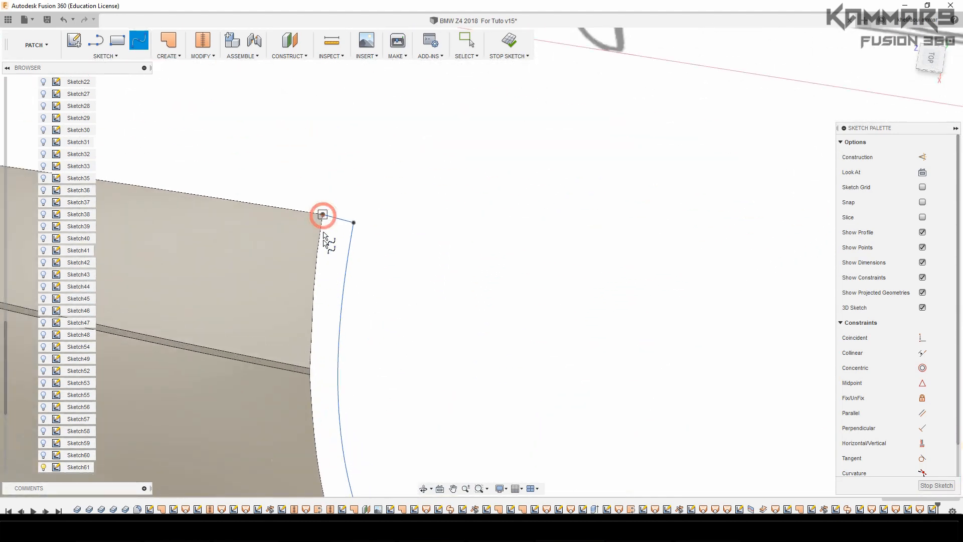
{"action": "left_click", "coordinate": [312, 315]}
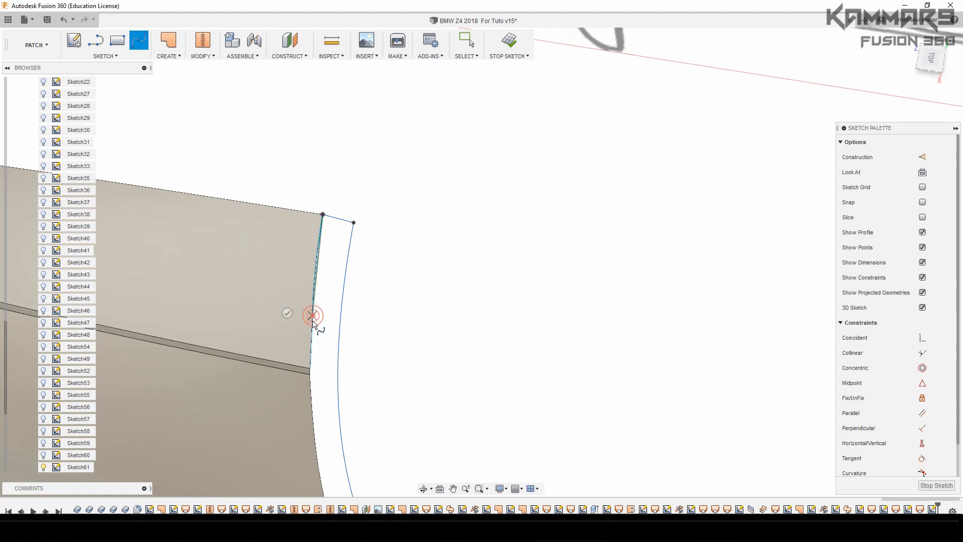
{"action": "left_click", "coordinate": [310, 369]}
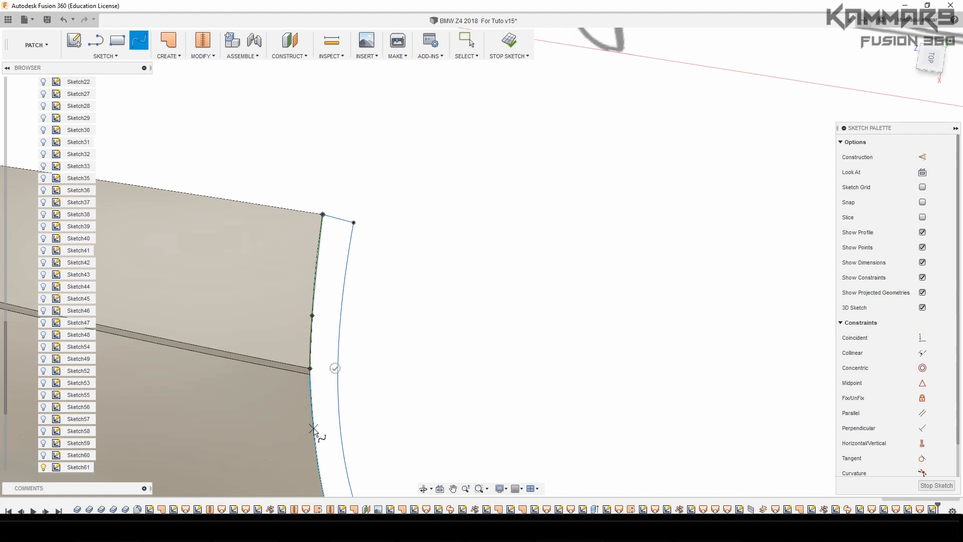
Step: Continue the spline with fit points along the remaining rear body edge to the fender corner at the door and complete it
{"action": "scroll", "coordinate": [419, 291], "scroll_direction": "down", "scroll_amount": 5}
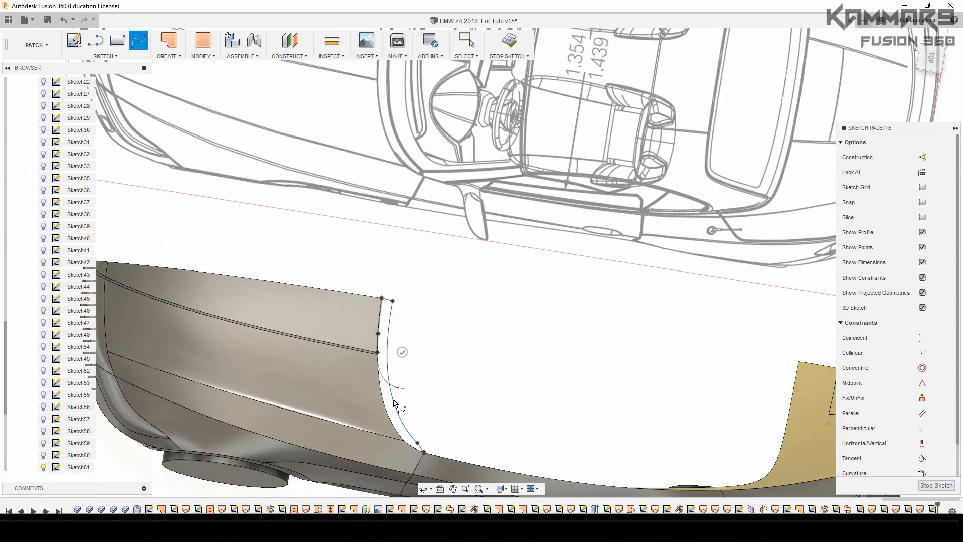
{"action": "scroll", "coordinate": [395, 424], "scroll_direction": "up", "scroll_amount": 5}
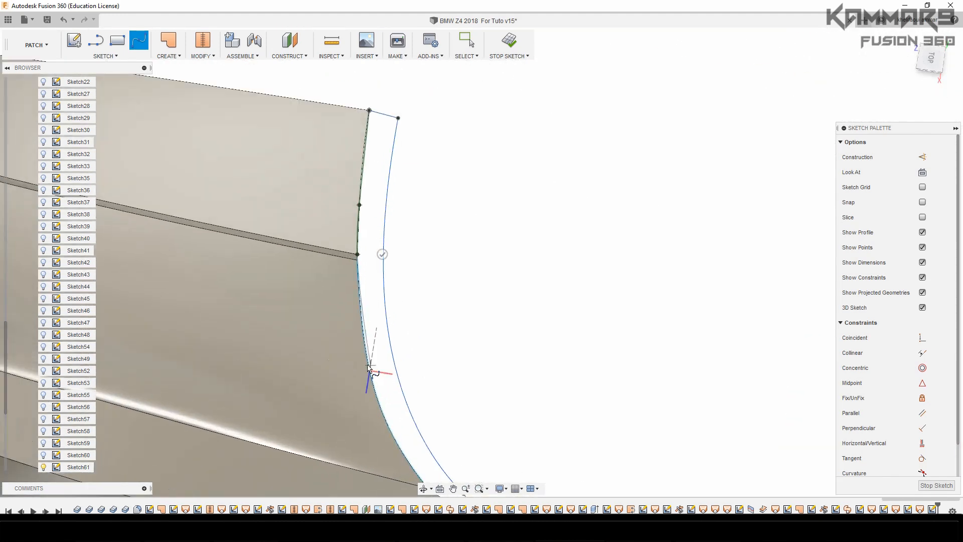
{"action": "left_click", "coordinate": [364, 343]}
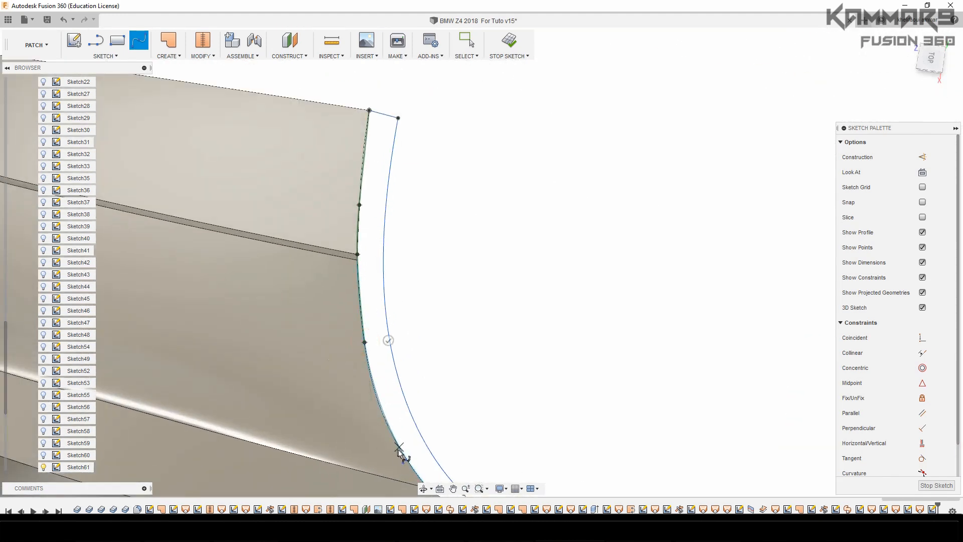
{"action": "scroll", "coordinate": [403, 454], "scroll_direction": "down", "scroll_amount": 2}
{"action": "scroll", "coordinate": [424, 459], "scroll_direction": "up", "scroll_amount": 5}
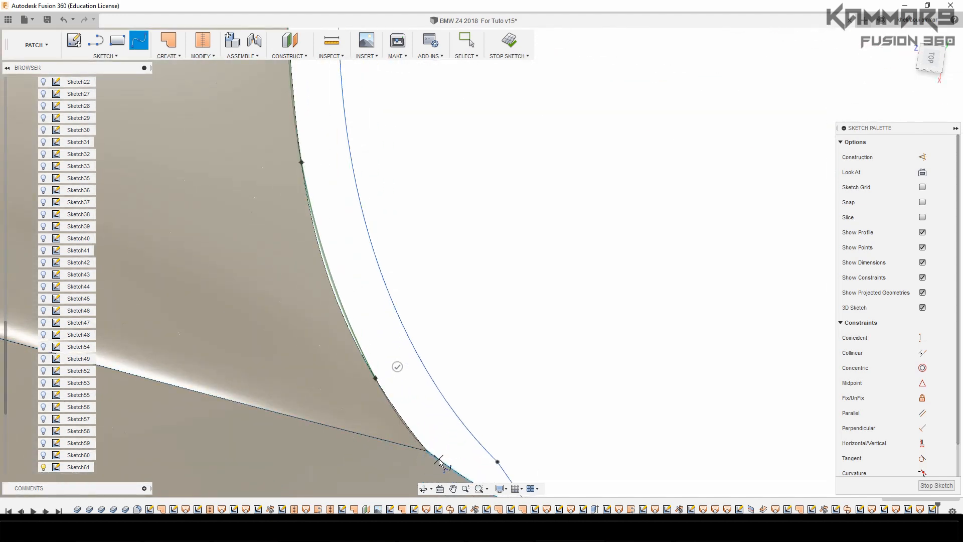
{"action": "left_click", "coordinate": [441, 458]}
{"action": "scroll", "coordinate": [452, 461], "scroll_direction": "down", "scroll_amount": 2}
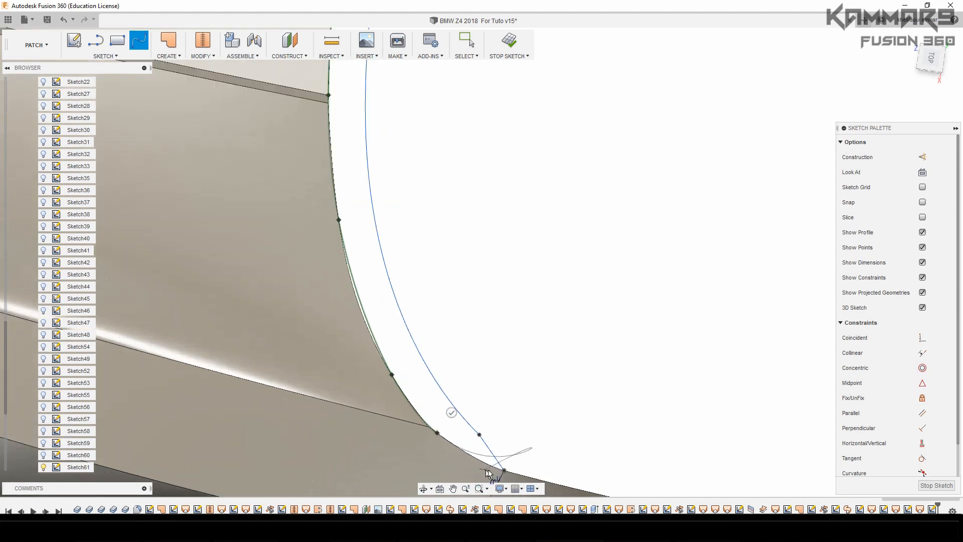
{"action": "scroll", "coordinate": [491, 469], "scroll_direction": "up", "scroll_amount": 2}
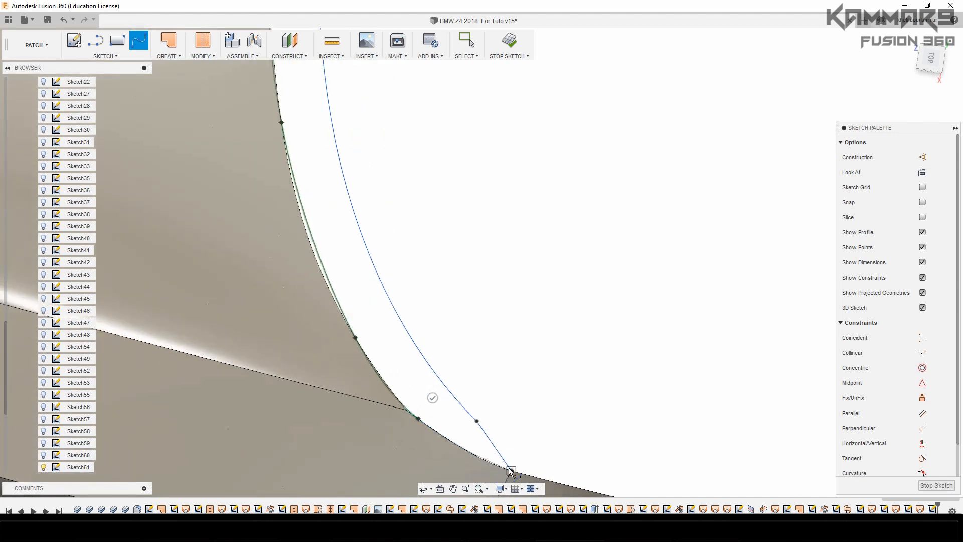
{"action": "left_click", "coordinate": [474, 455]}
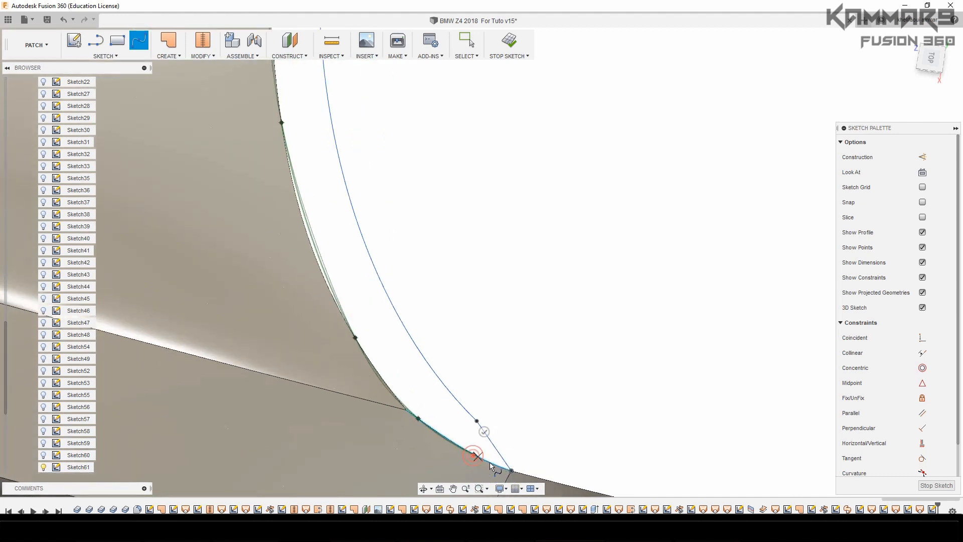
{"action": "left_click", "coordinate": [512, 471]}
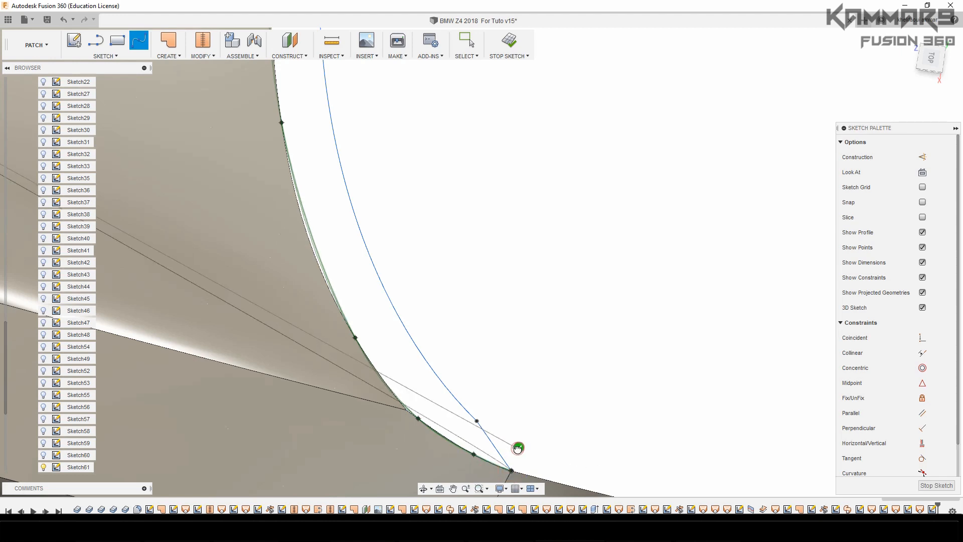
{"action": "left_click", "coordinate": [518, 448]}
{"action": "scroll", "coordinate": [515, 376], "scroll_direction": "down", "scroll_amount": 5}
{"action": "key", "text": "Escape"}
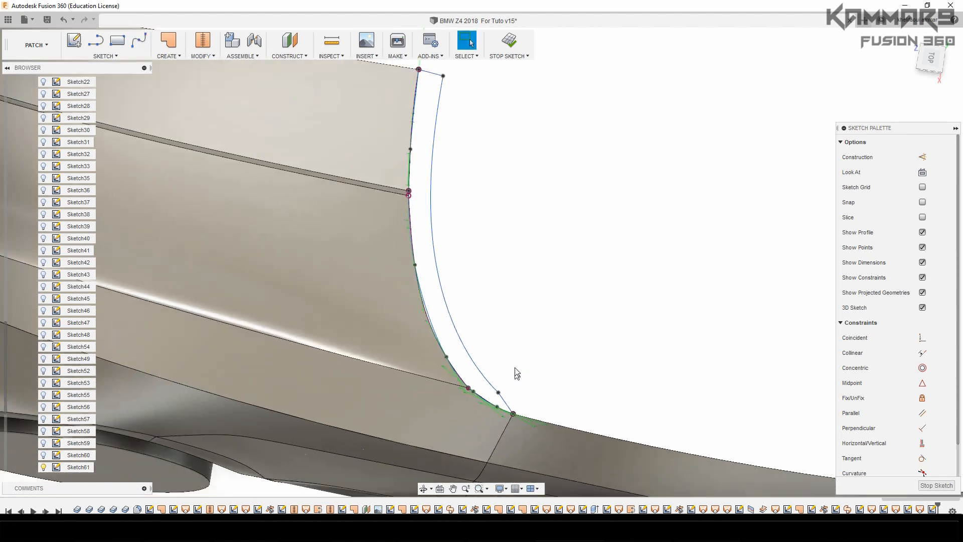
Step: Examine the spline frame along the hood's rear edge from behind the car
{"action": "scroll", "coordinate": [451, 284], "scroll_direction": "down", "scroll_amount": 4}
{"action": "mouse_move", "coordinate": [448, 310]}
{"action": "middle_mouse_down", "text": "shift"}
{"action": "mouse_move", "coordinate": [391, 204]}
{"action": "mouse_move", "coordinate": [366, 221]}
{"action": "middle_mouse_up", "text": "shift"}
{"action": "scroll", "coordinate": [430, 221], "scroll_direction": "up", "scroll_amount": 5}
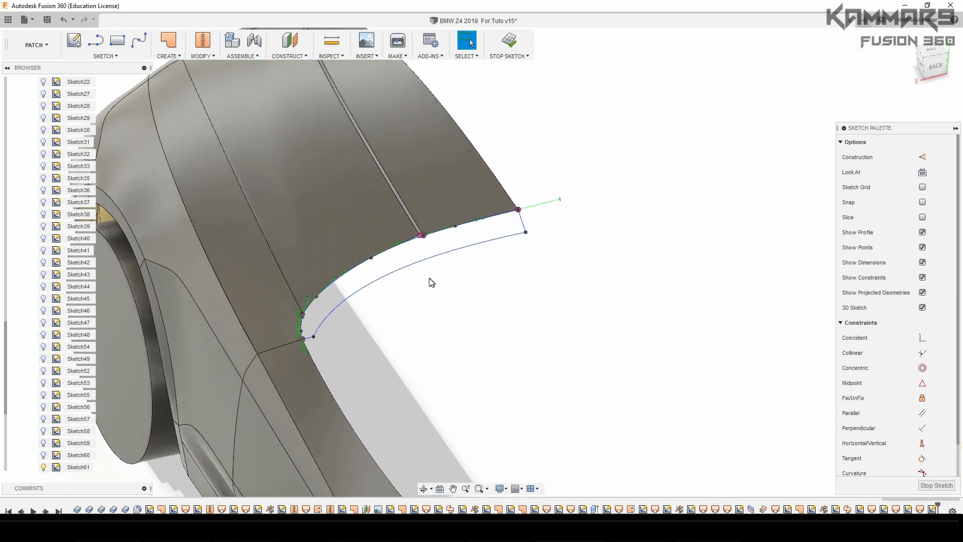
{"action": "left_click", "coordinate": [422, 280]}
{"action": "scroll", "coordinate": [420, 251], "scroll_direction": "up", "scroll_amount": 3}
{"action": "middle_click_drag", "start_coordinate": [405, 251], "coordinate": [426, 253]}
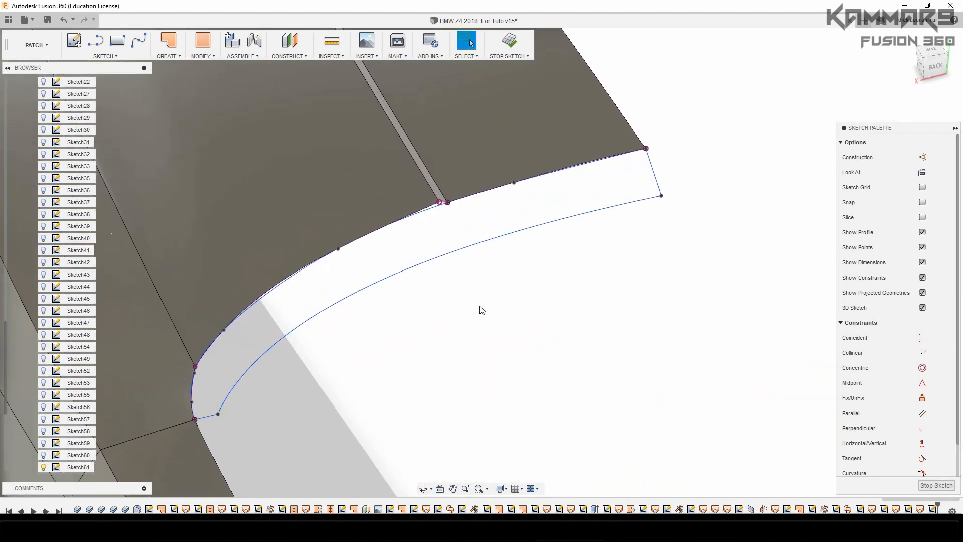
{"action": "left_click", "coordinate": [480, 306]}
{"action": "scroll", "coordinate": [480, 306], "scroll_direction": "down", "scroll_amount": 1}
{"action": "left_click", "coordinate": [502, 269]}
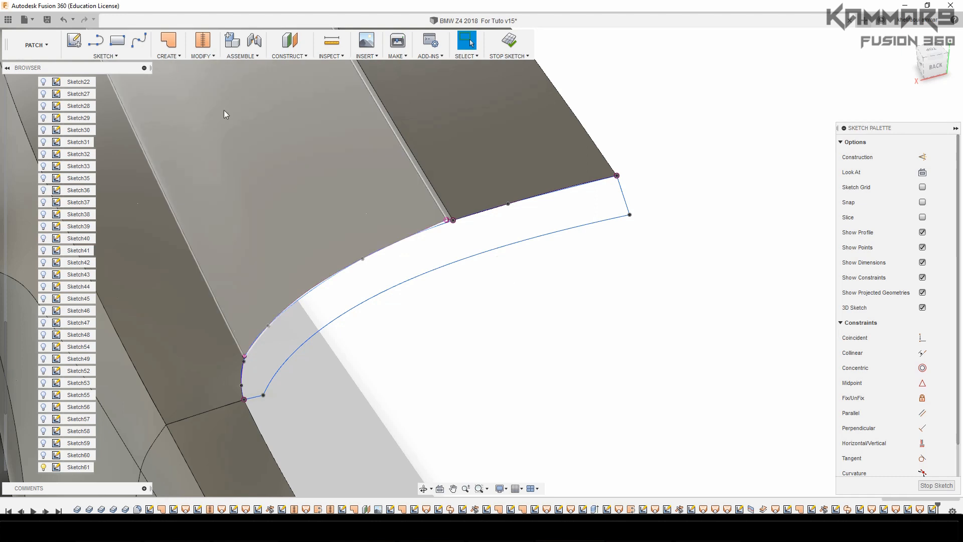
Step: Patch the four-curve spline frame between the hood's rear edge and the windshield base as a new body
{"action": "left_click", "coordinate": [169, 41]}
{"action": "left_click", "coordinate": [556, 234]}
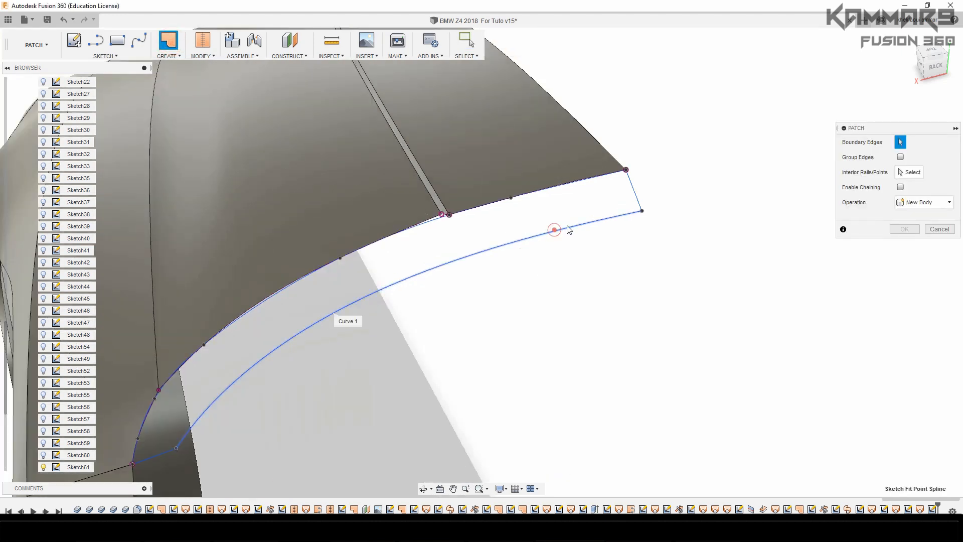
{"action": "left_click", "coordinate": [634, 196]}
{"action": "left_click", "coordinate": [608, 174]}
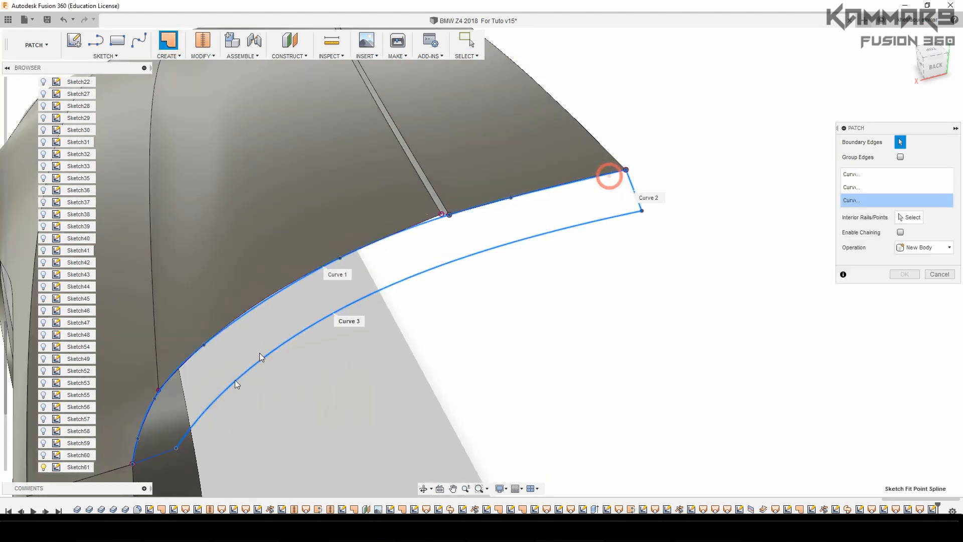
{"action": "left_click", "coordinate": [158, 457]}
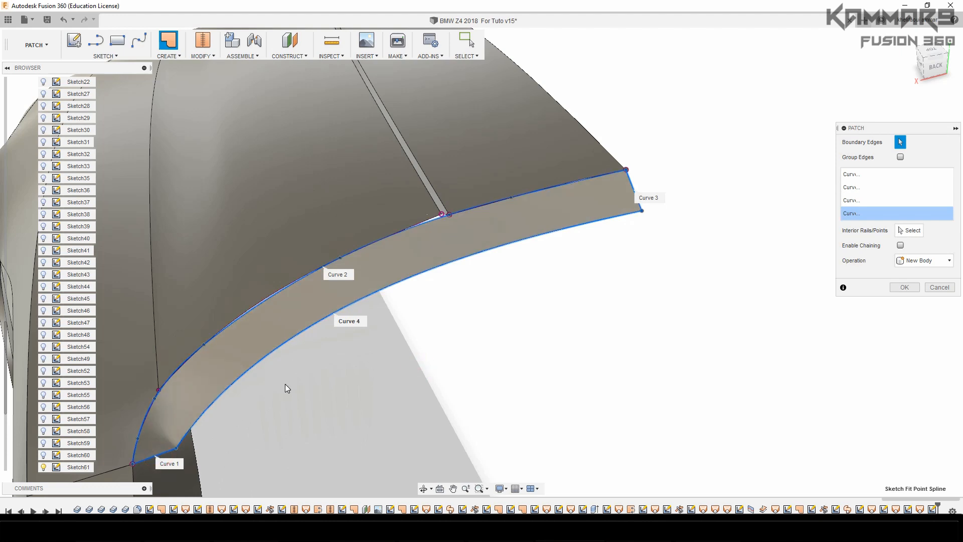
{"action": "middle_click_drag", "start_coordinate": [285, 389], "coordinate": [350, 350]}
{"action": "left_click", "coordinate": [903, 288]}
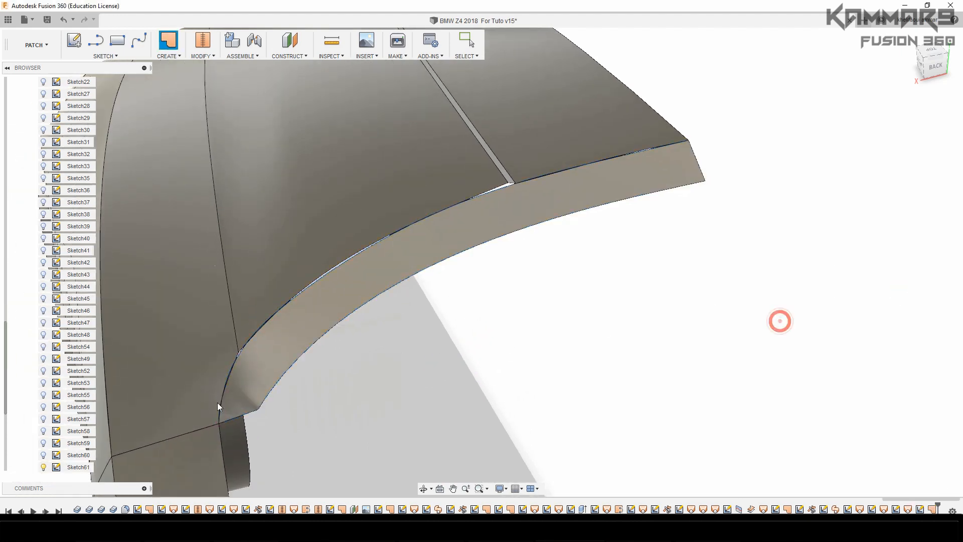
Step: Examine the new patch and the whole car body from behind and from the side
{"action": "middle_click_drag", "start_coordinate": [841, 321], "coordinate": [255, 384], "text": "shift"}
{"action": "scroll", "coordinate": [256, 385], "scroll_direction": "down", "scroll_amount": 10}
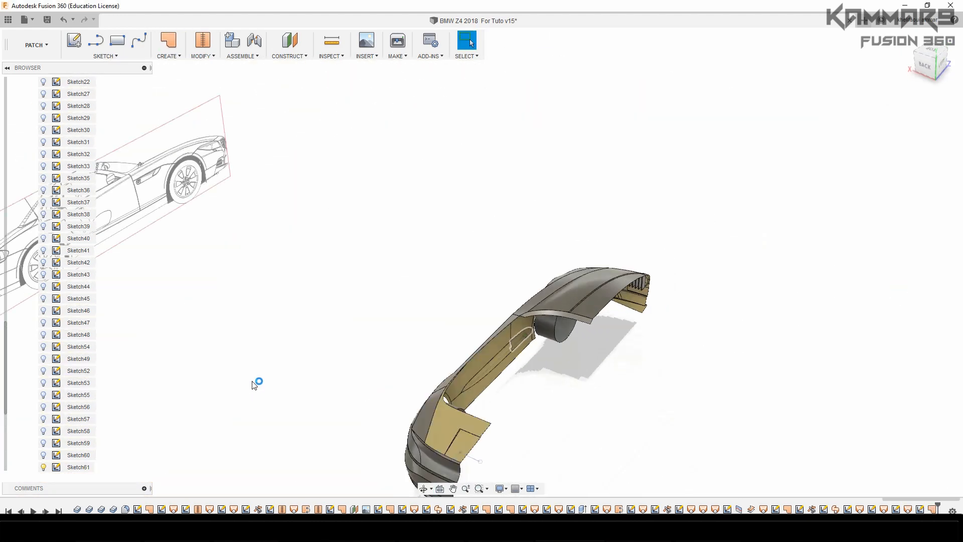
{"action": "scroll", "coordinate": [574, 339], "scroll_direction": "up", "scroll_amount": 5}
{"action": "scroll", "coordinate": [580, 378], "scroll_direction": "up", "scroll_amount": 5}
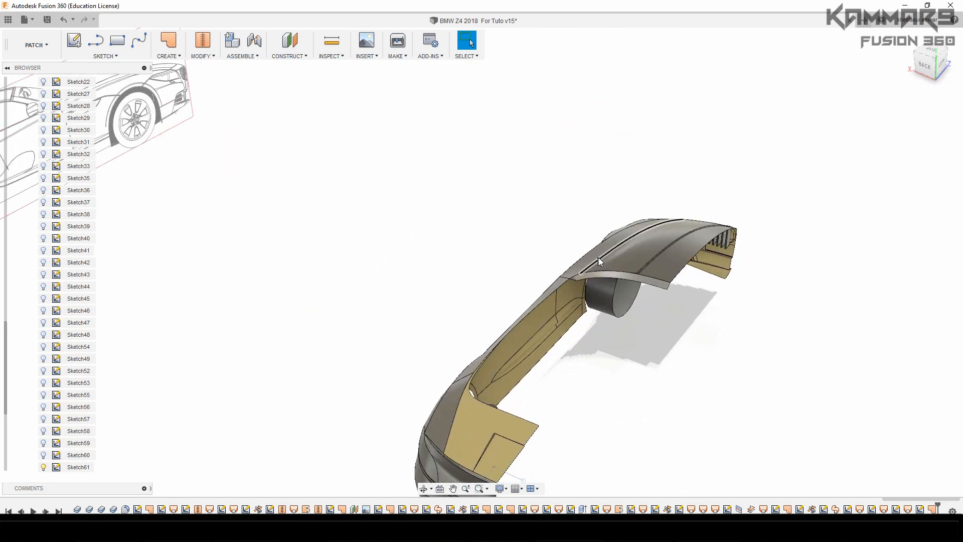
{"action": "middle_click_drag", "start_coordinate": [583, 329], "coordinate": [523, 312], "text": "shift"}
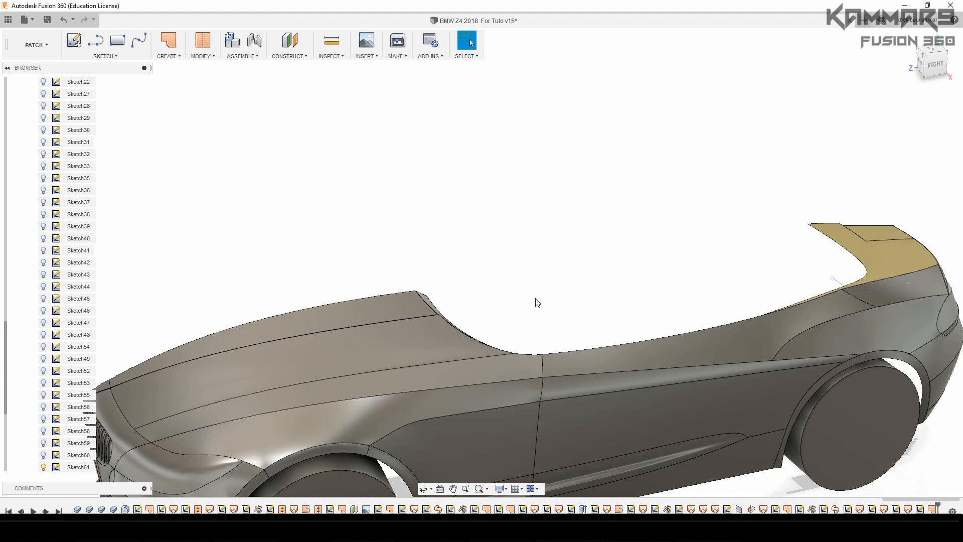
{"action": "scroll", "coordinate": [538, 302], "scroll_direction": "down", "scroll_amount": 5}
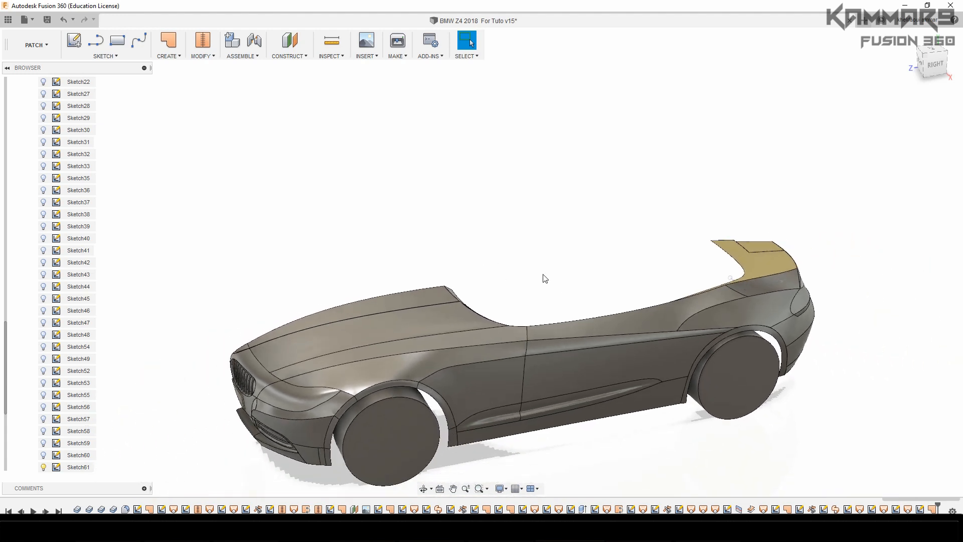
{"action": "scroll", "coordinate": [597, 277], "scroll_direction": "down", "scroll_amount": 2}
{"action": "scroll", "coordinate": [592, 292], "scroll_direction": "up", "scroll_amount": 3}
{"action": "middle_click_drag", "start_coordinate": [574, 302], "coordinate": [543, 309]}
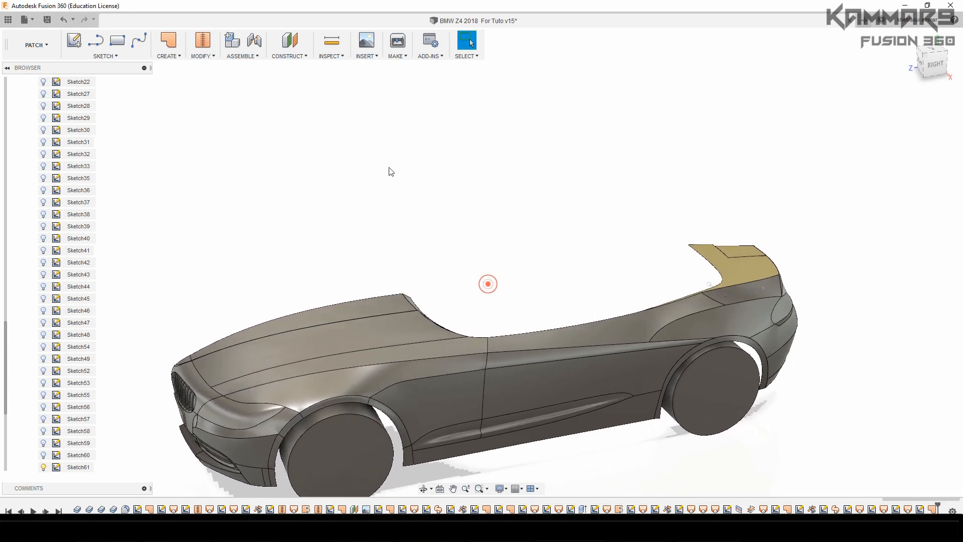
Step: Start a 3D fit point spline on the side-view plane with its first point at the new patch's rear corner beside the fender
{"action": "left_click", "coordinate": [139, 40]}
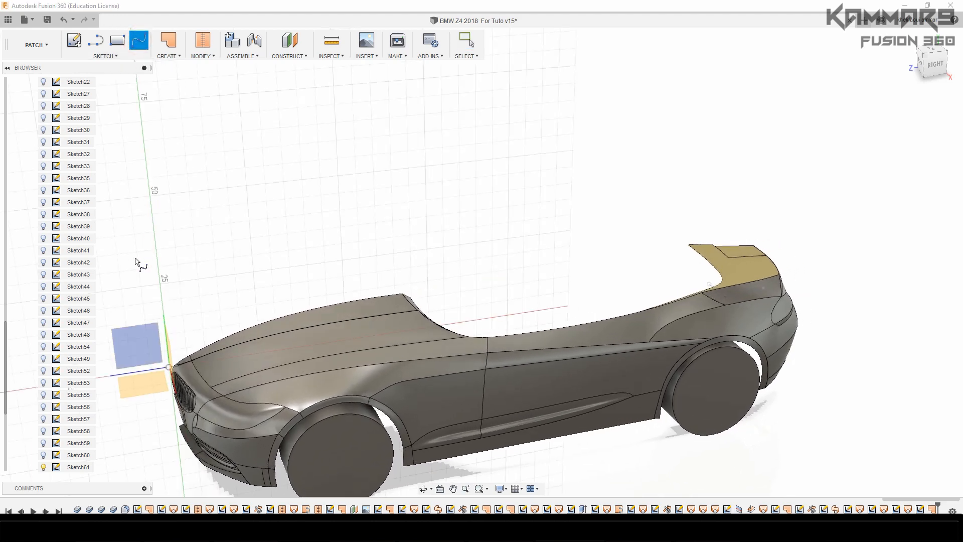
{"action": "left_click", "coordinate": [134, 335]}
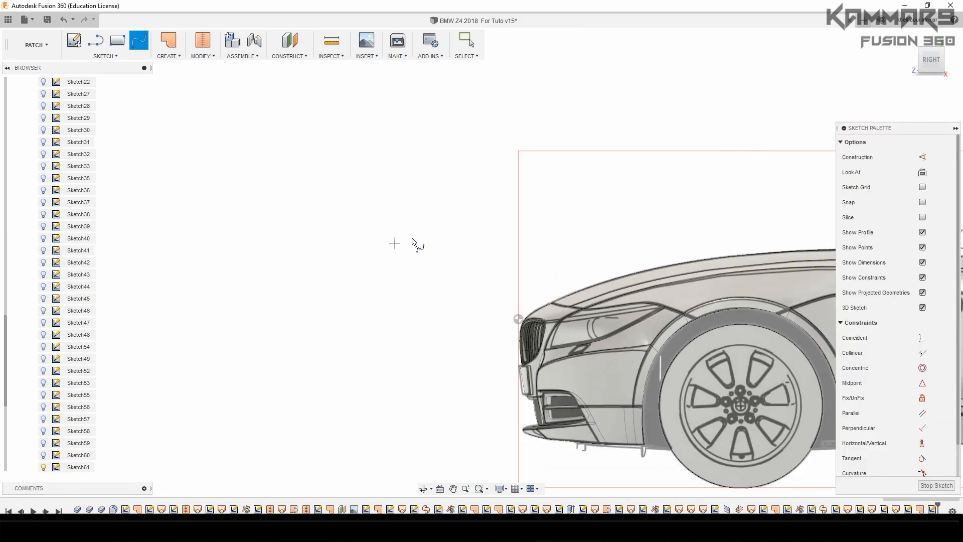
{"action": "scroll", "coordinate": [414, 243], "scroll_direction": "down", "scroll_amount": 4}
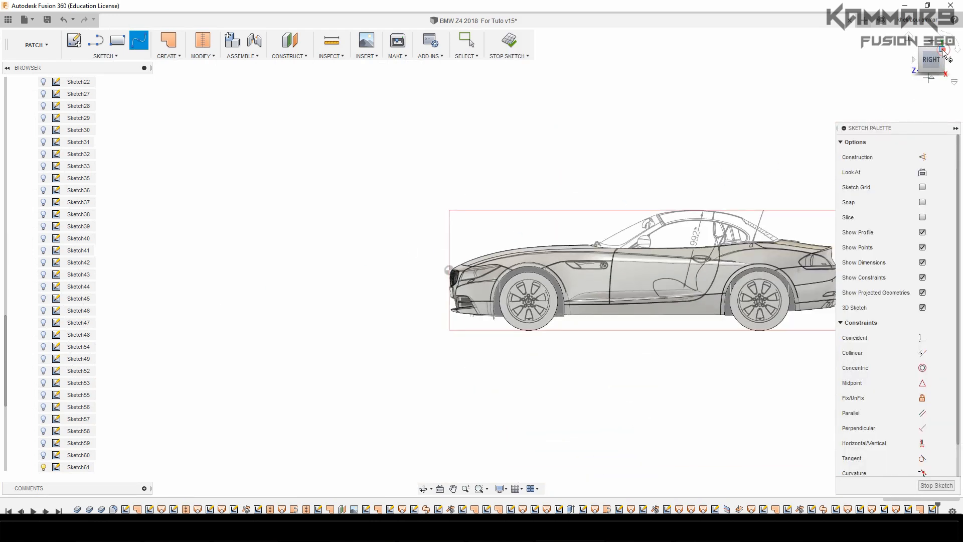
{"action": "left_click", "coordinate": [943, 51]}
{"action": "scroll", "coordinate": [555, 303], "scroll_direction": "up", "scroll_amount": 8}
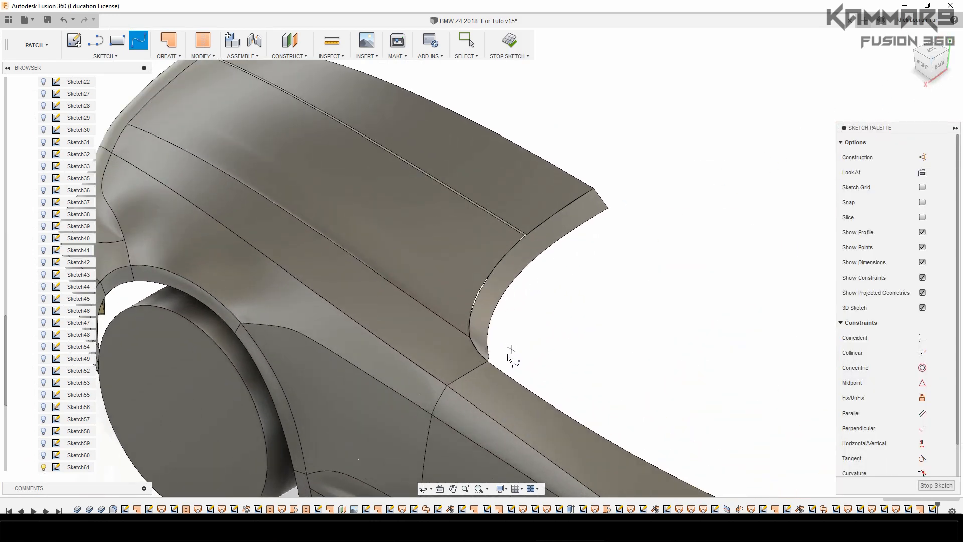
{"action": "scroll", "coordinate": [508, 355], "scroll_direction": "up", "scroll_amount": 2}
{"action": "middle_click_drag", "start_coordinate": [488, 324], "coordinate": [757, 248], "text": "shift"}
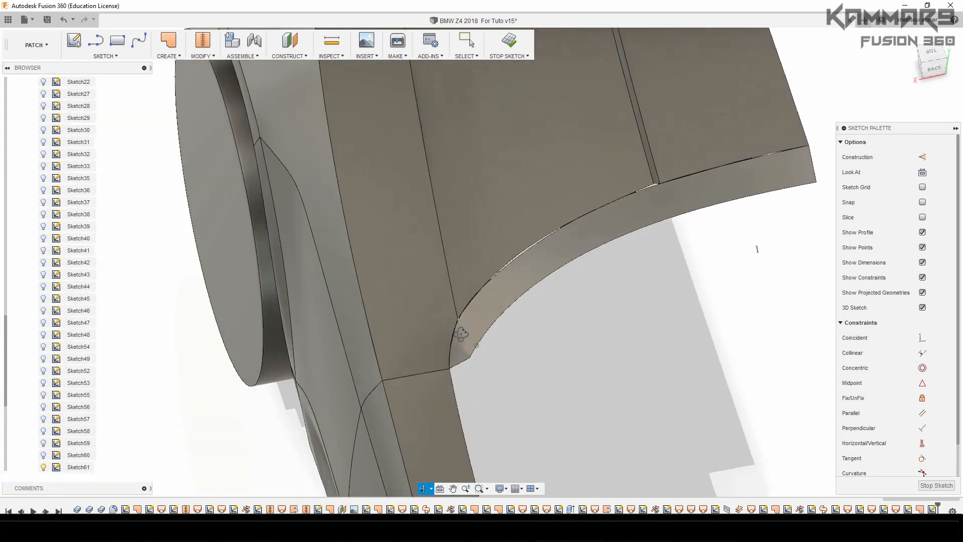
{"action": "left_click", "coordinate": [470, 359]}
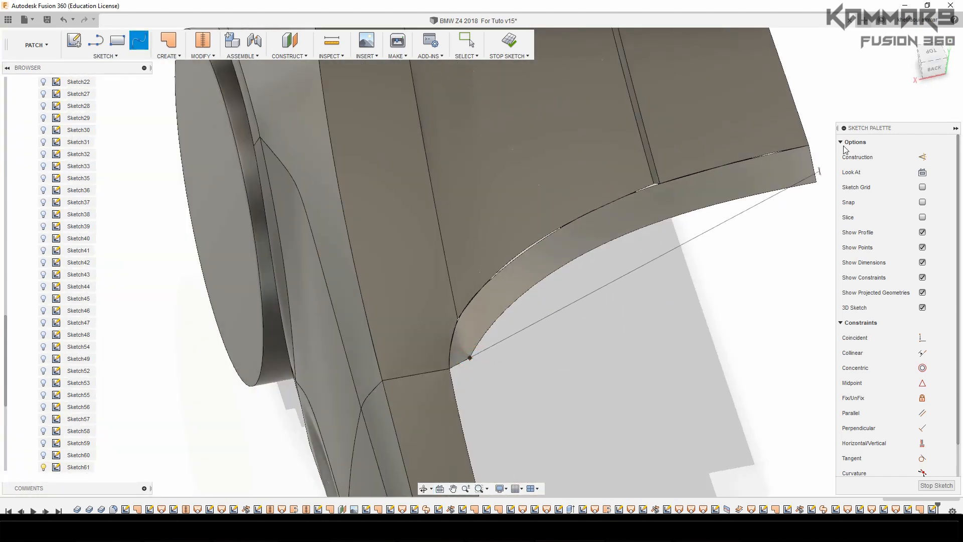
Step: In the right view, end the spline at the top of the windshield pillar on the blueprint and complete it
{"action": "left_click", "coordinate": [925, 71]}
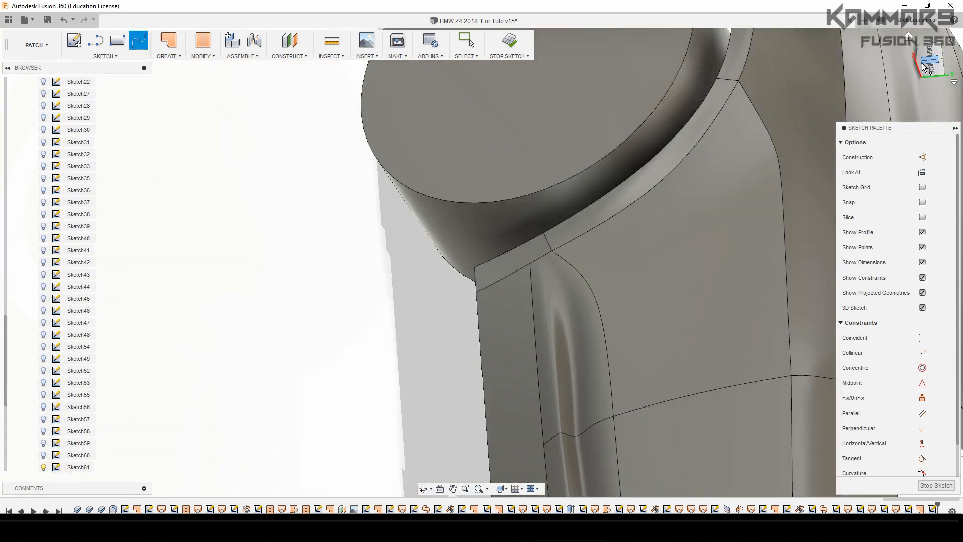
{"action": "left_click", "coordinate": [952, 46]}
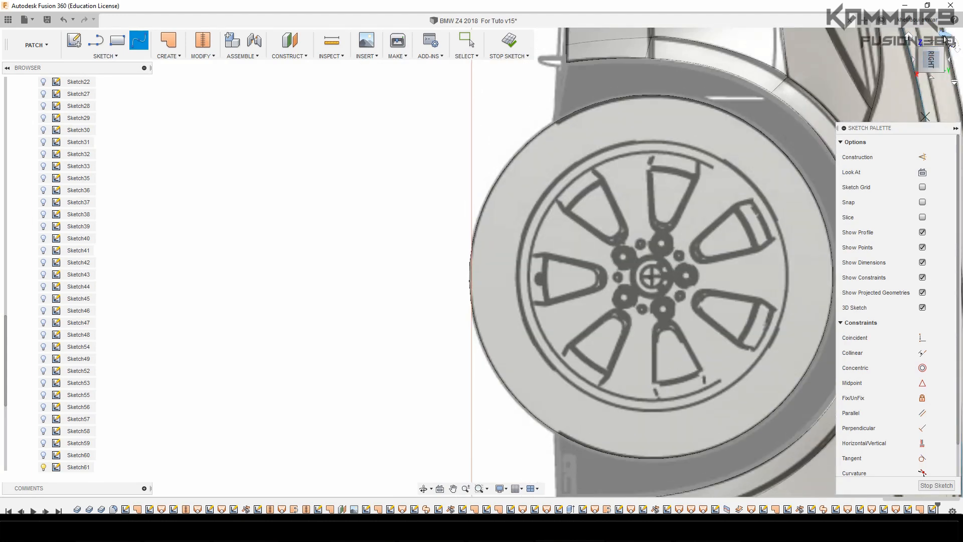
{"action": "left_click", "coordinate": [944, 37]}
{"action": "scroll", "coordinate": [462, 409], "scroll_direction": "down", "scroll_amount": 5}
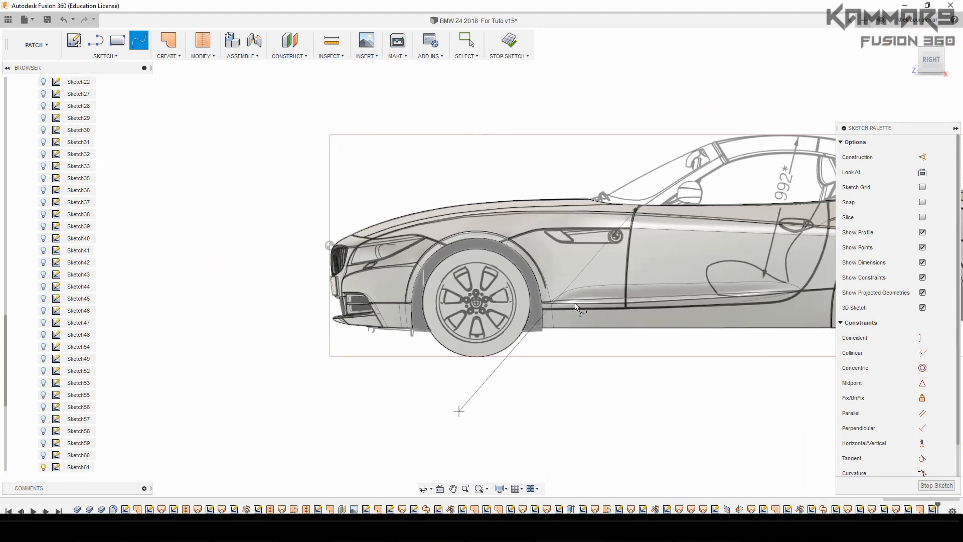
{"action": "scroll", "coordinate": [670, 164], "scroll_direction": "up", "scroll_amount": 4}
{"action": "scroll", "coordinate": [671, 164], "scroll_direction": "up", "scroll_amount": 2}
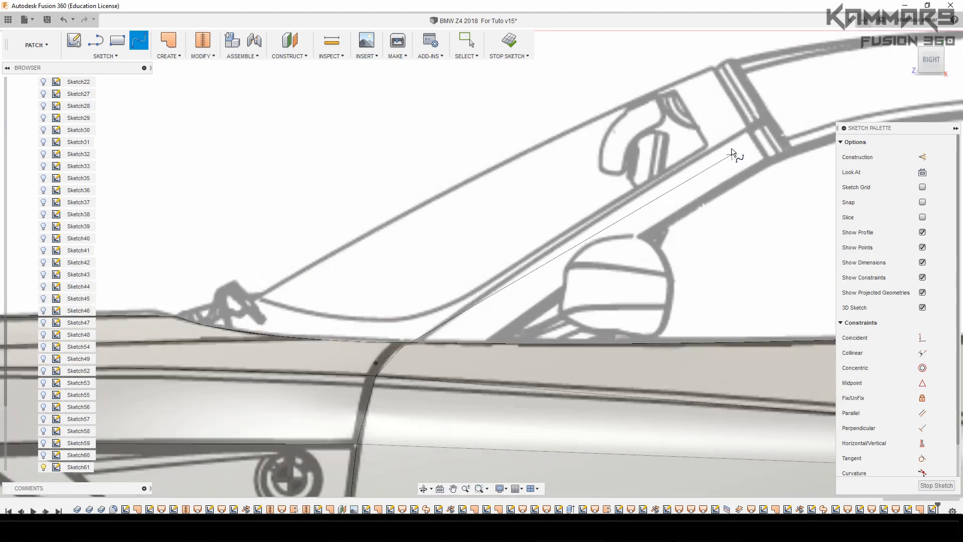
{"action": "scroll", "coordinate": [735, 149], "scroll_direction": "up", "scroll_amount": 1}
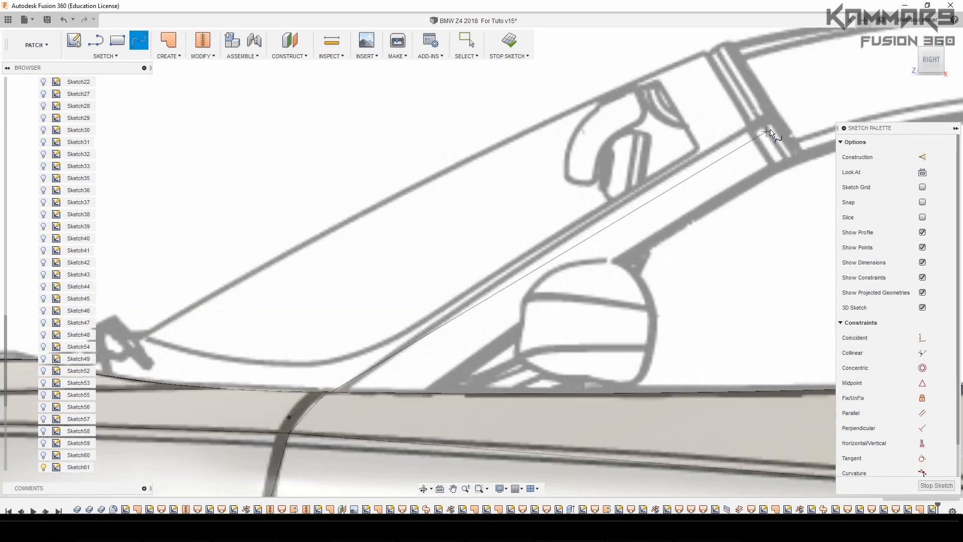
{"action": "scroll", "coordinate": [772, 120], "scroll_direction": "up", "scroll_amount": 2}
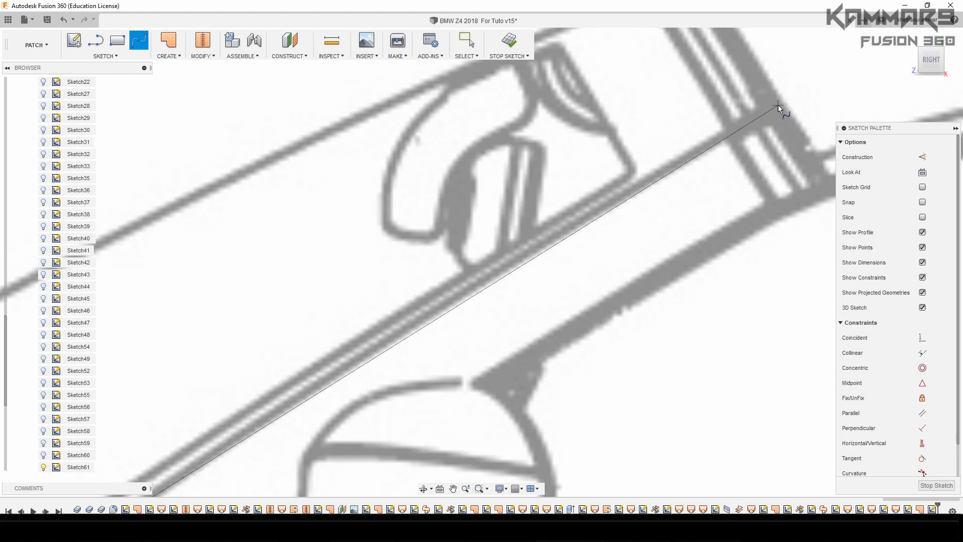
{"action": "left_click", "coordinate": [779, 104]}
{"action": "left_click", "coordinate": [795, 103]}
Step: In the top view, move the pillar spline's upper end point about 26.069 mm outward toward the blueprint's windshield corner
{"action": "scroll", "coordinate": [523, 242], "scroll_direction": "down", "scroll_amount": 3}
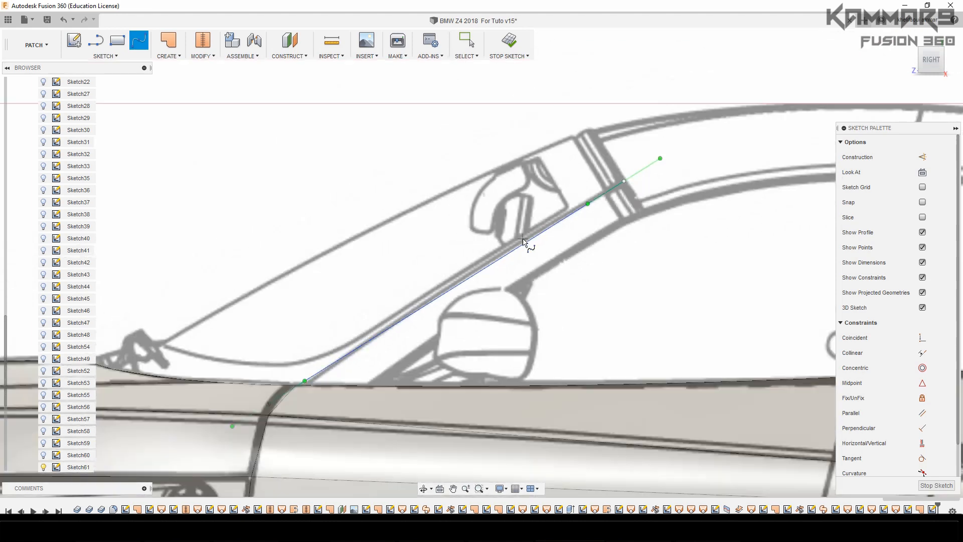
{"action": "scroll", "coordinate": [523, 239], "scroll_direction": "down", "scroll_amount": 3}
{"action": "scroll", "coordinate": [491, 300], "scroll_direction": "up", "scroll_amount": 1}
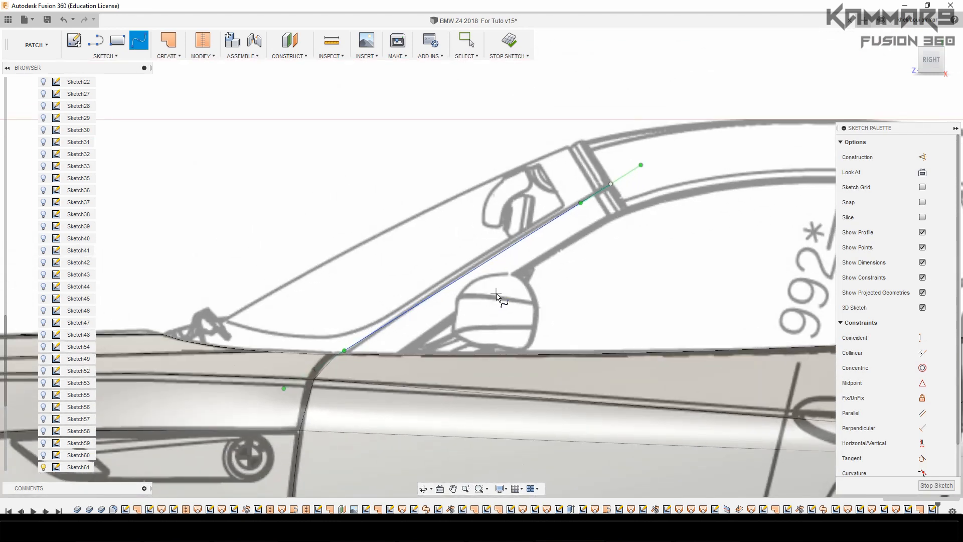
{"action": "scroll", "coordinate": [550, 272], "scroll_direction": "up", "scroll_amount": 1}
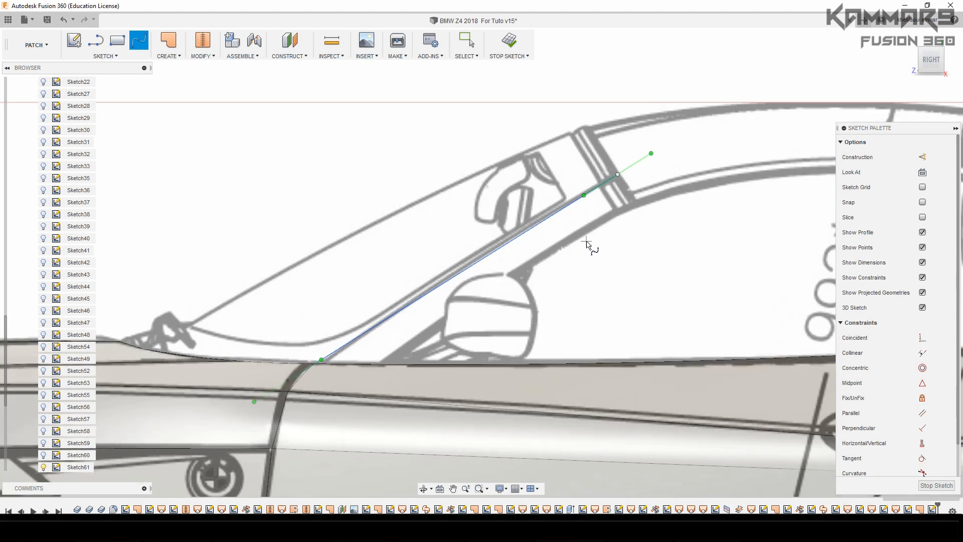
{"action": "scroll", "coordinate": [645, 244], "scroll_direction": "up", "scroll_amount": 2}
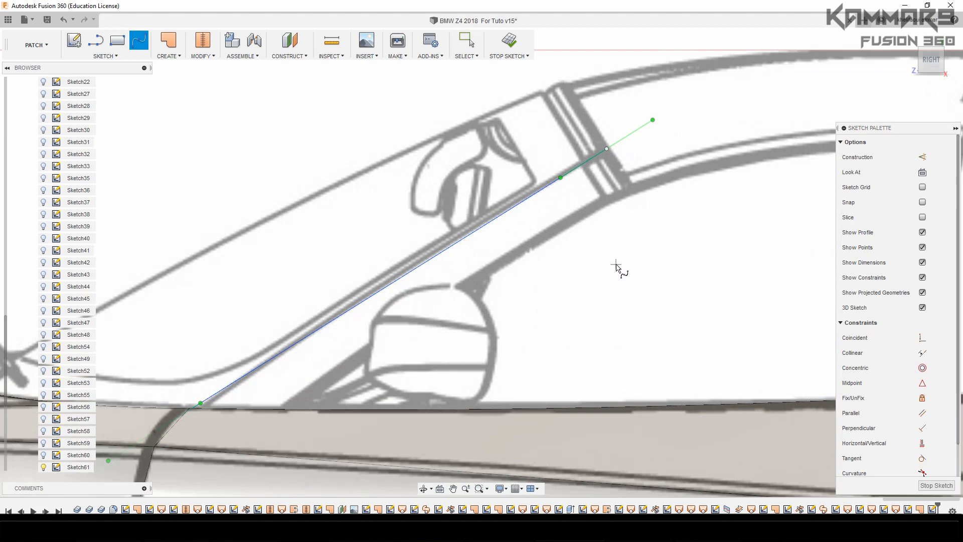
{"action": "scroll", "coordinate": [617, 265], "scroll_direction": "down", "scroll_amount": 3}
{"action": "left_click", "coordinate": [931, 48]}
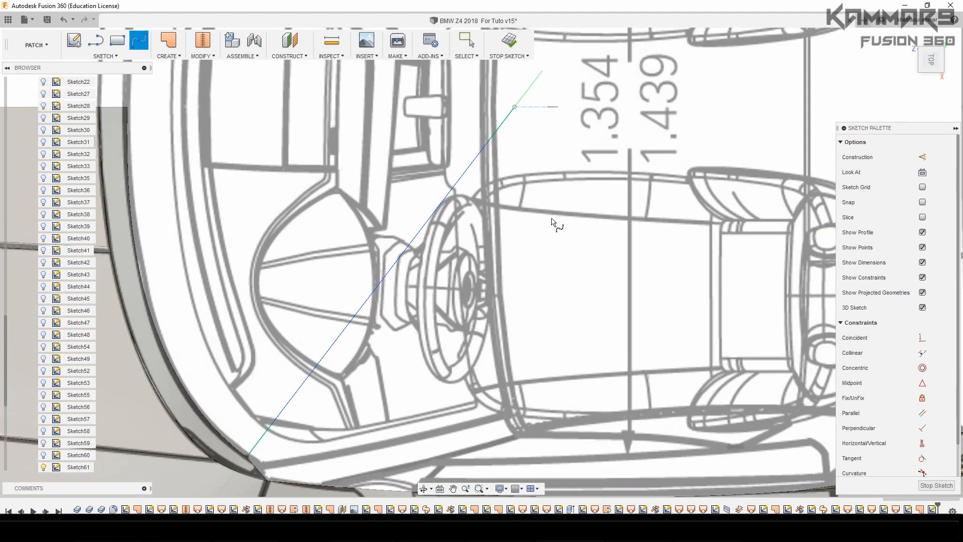
{"action": "key", "text": "Escape"}
{"action": "left_click", "coordinate": [516, 107]}
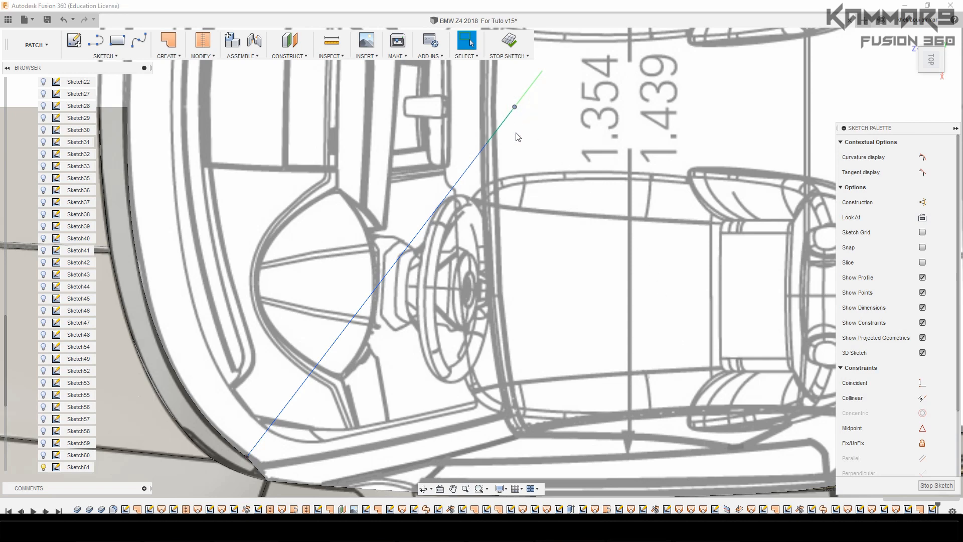
{"action": "key", "text": "m"}
{"action": "left_click_drag", "start_coordinate": [515, 138], "coordinate": [514, 437]}
Step: Refine the upper end point's outward move to 26.108 mm against the top blueprint and apply it
{"action": "scroll", "coordinate": [512, 450], "scroll_direction": "up", "scroll_amount": 2}
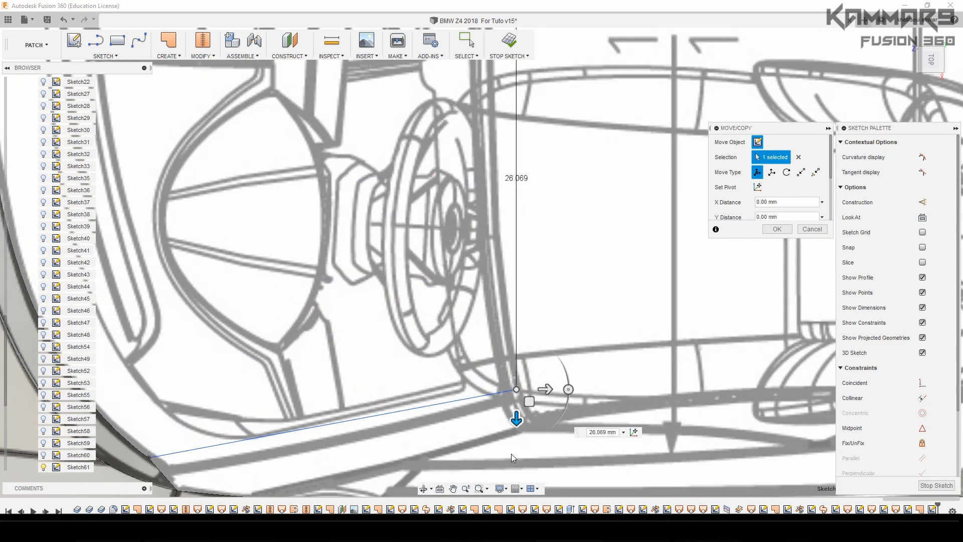
{"action": "scroll", "coordinate": [514, 441], "scroll_direction": "up", "scroll_amount": 2}
{"action": "scroll", "coordinate": [511, 383], "scroll_direction": "up", "scroll_amount": 3}
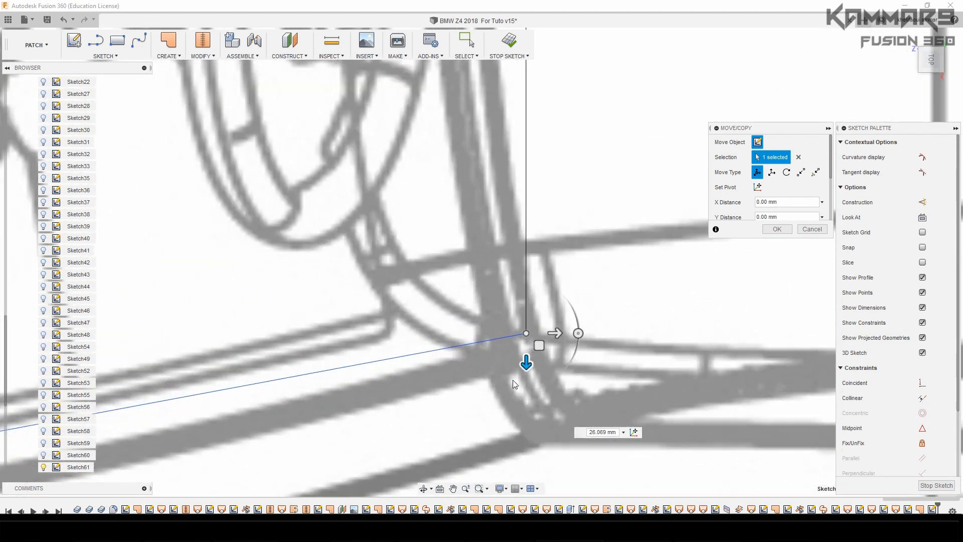
{"action": "scroll", "coordinate": [532, 346], "scroll_direction": "up", "scroll_amount": 1}
{"action": "scroll", "coordinate": [535, 362], "scroll_direction": "up", "scroll_amount": 1}
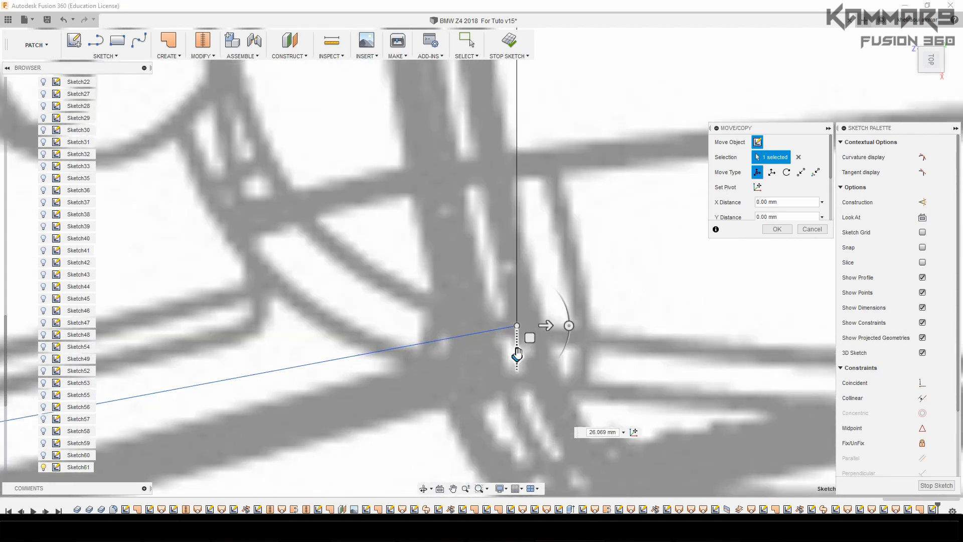
{"action": "mouse_move", "coordinate": [517, 354]}
{"action": "left_mouse_down"}
{"action": "mouse_move", "coordinate": [518, 401]}
{"action": "mouse_move", "coordinate": [519, 357]}
{"action": "left_mouse_up"}
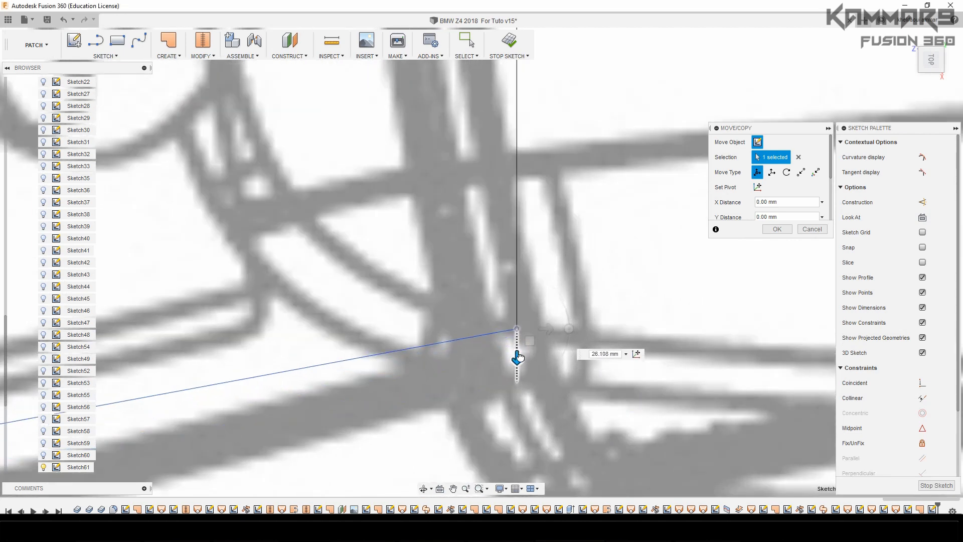
{"action": "scroll", "coordinate": [514, 361], "scroll_direction": "down", "scroll_amount": 6}
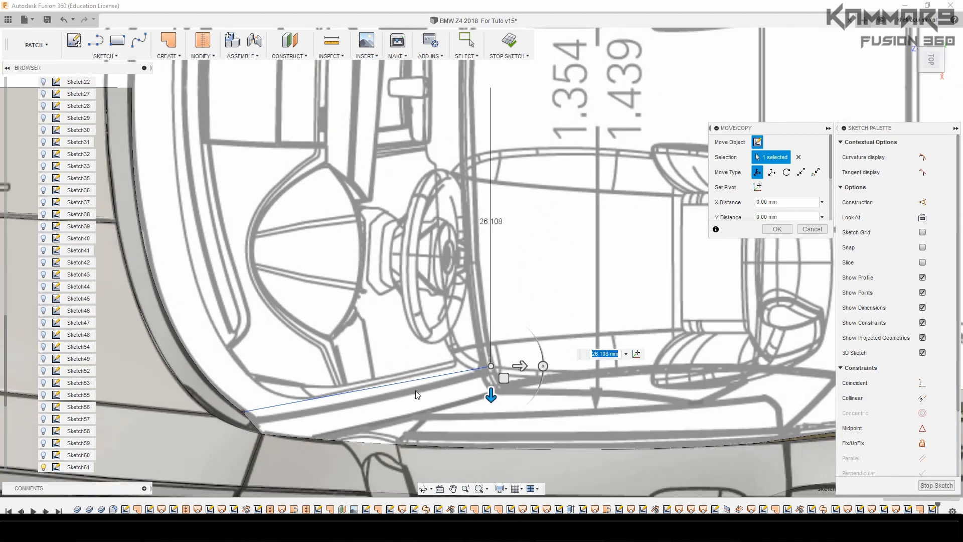
{"action": "scroll", "coordinate": [416, 395], "scroll_direction": "up", "scroll_amount": 2}
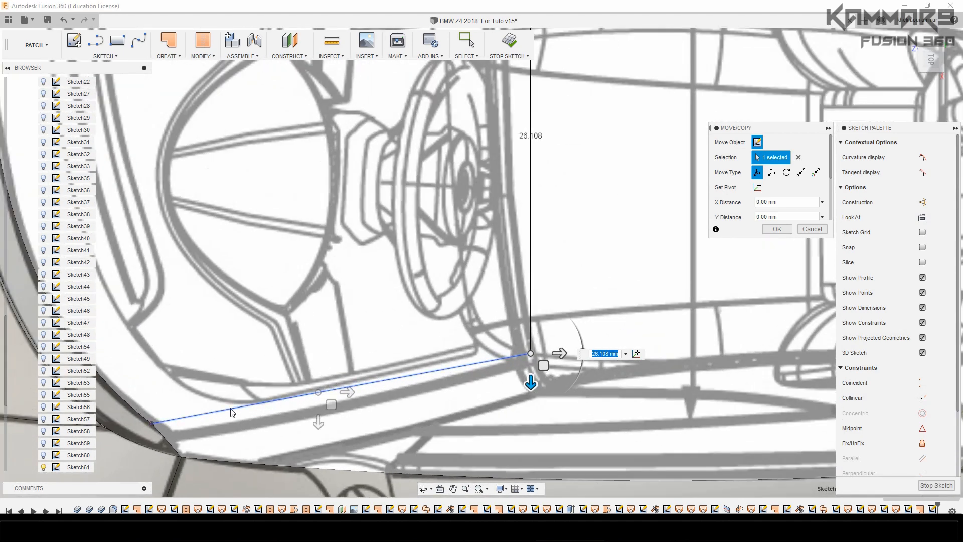
{"action": "left_click", "coordinate": [772, 230]}
Step: Check the pillar spline's lower end against the windshield corner on the top blueprint and finish the sketch
{"action": "left_click", "coordinate": [376, 383]}
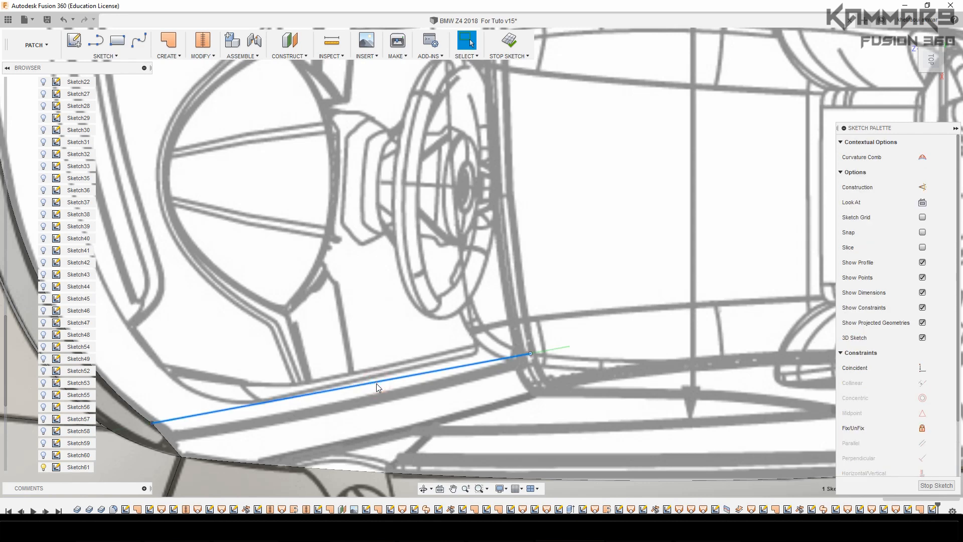
{"action": "scroll", "coordinate": [303, 402], "scroll_direction": "down", "scroll_amount": 2}
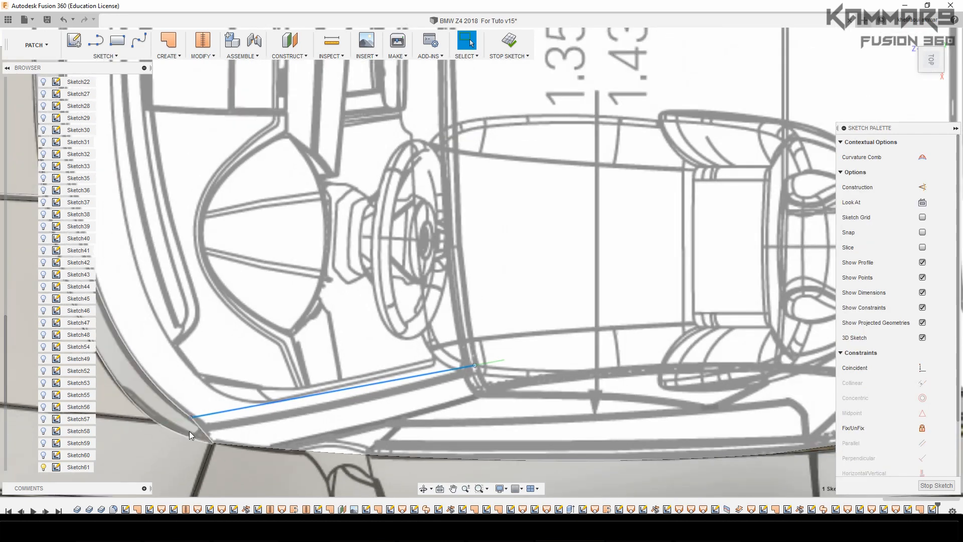
{"action": "scroll", "coordinate": [189, 431], "scroll_direction": "up", "scroll_amount": 2}
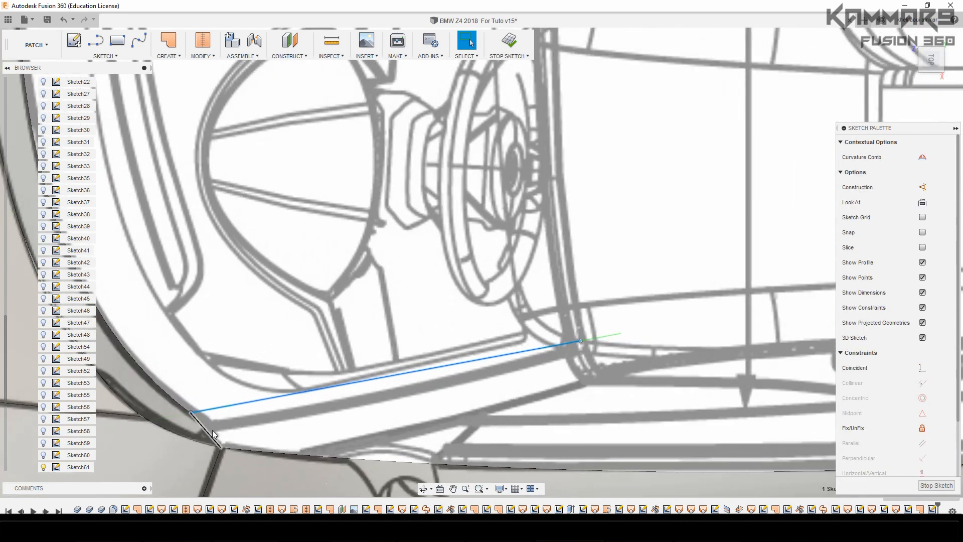
{"action": "scroll", "coordinate": [256, 431], "scroll_direction": "down", "scroll_amount": 3}
{"action": "scroll", "coordinate": [218, 423], "scroll_direction": "up", "scroll_amount": 4}
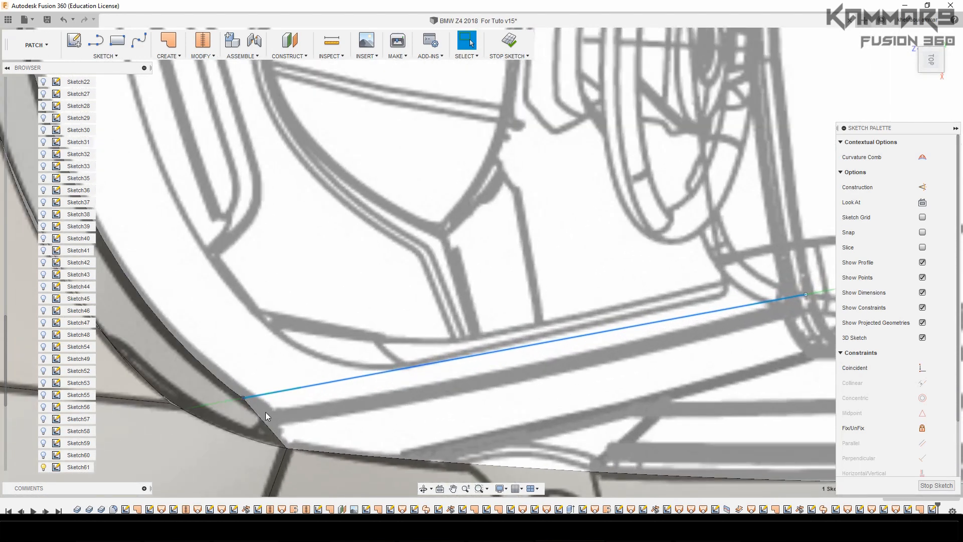
{"action": "left_click", "coordinate": [920, 484]}
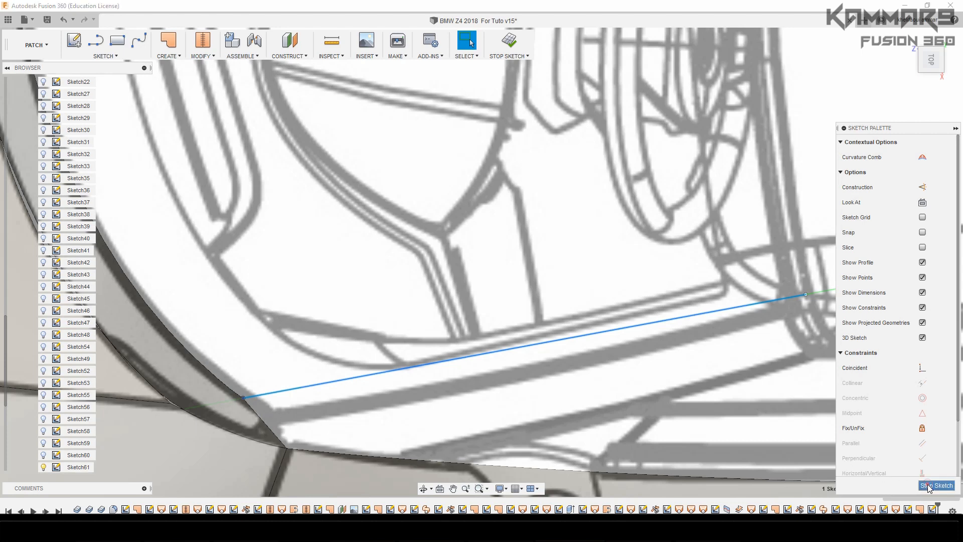
{"action": "scroll", "coordinate": [471, 363], "scroll_direction": "down", "scroll_amount": 2}
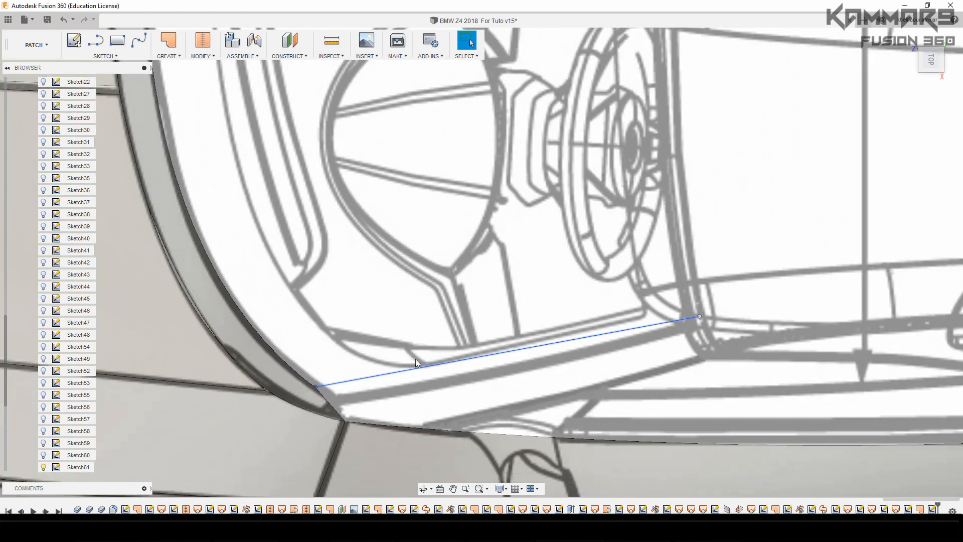
Step: Edit the windshield base patch's sketch and move its inner rear corner point 1.194 mm in X and 0.76 mm in Z onto the blueprint corner
{"action": "left_click", "coordinate": [295, 389]}
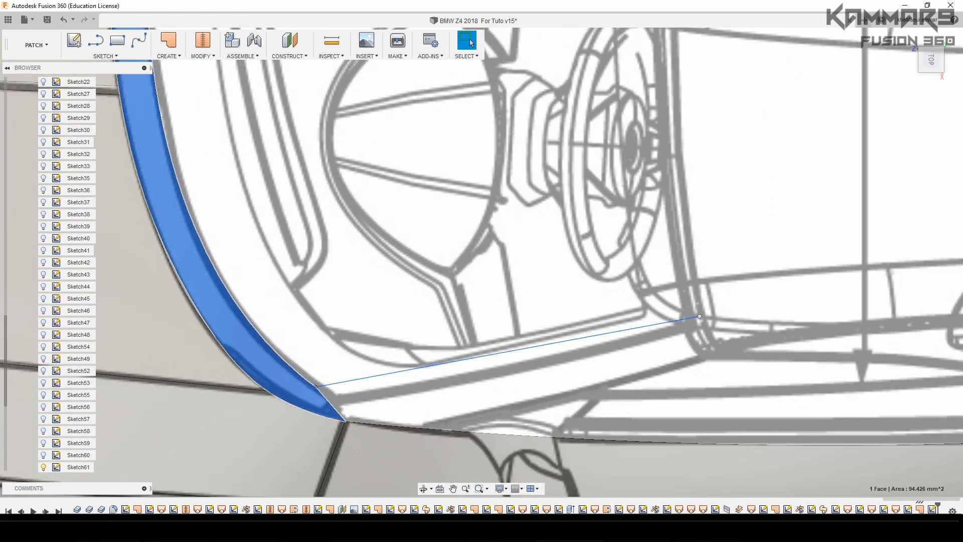
{"action": "left_click", "coordinate": [908, 509]}
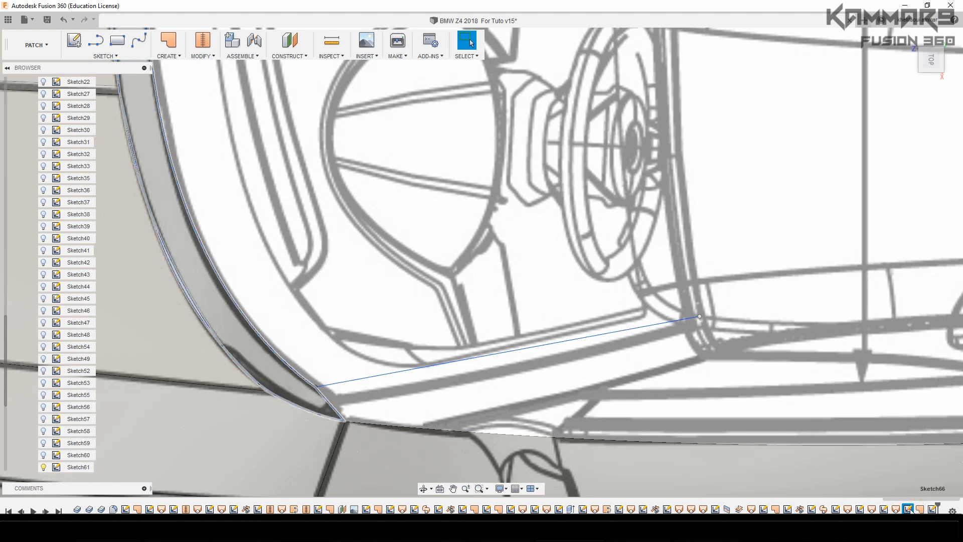
{"action": "right_click", "coordinate": [908, 509]}
{"action": "left_click", "coordinate": [895, 411]}
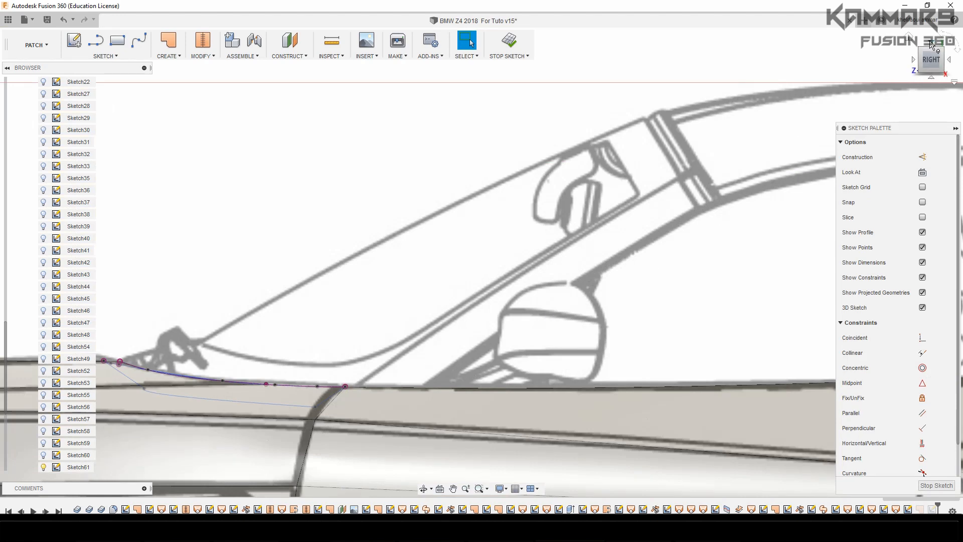
{"action": "left_click", "coordinate": [930, 42]}
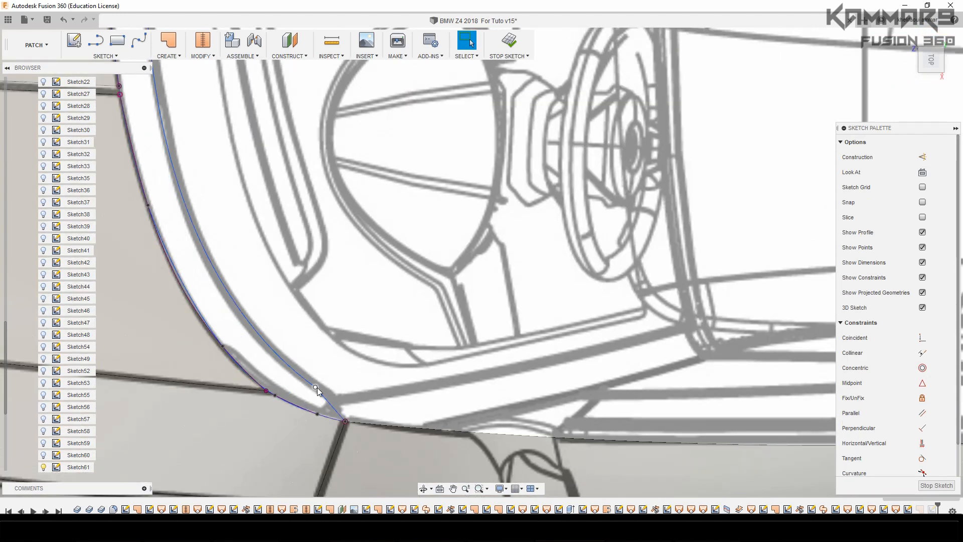
{"action": "left_click", "coordinate": [317, 388]}
{"action": "scroll", "coordinate": [330, 399], "scroll_direction": "up", "scroll_amount": 3}
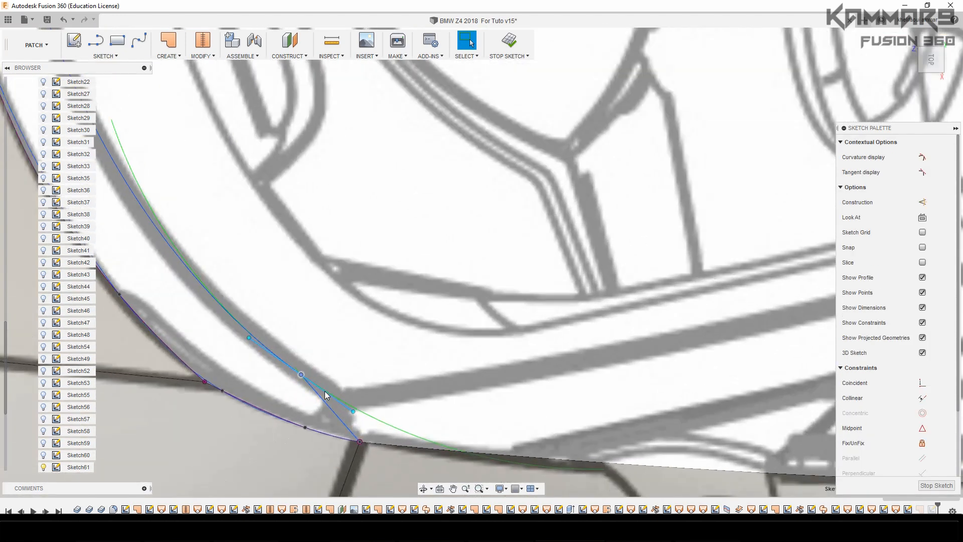
{"action": "key", "text": "m"}
{"action": "left_click_drag", "start_coordinate": [308, 378], "coordinate": [353, 411]}
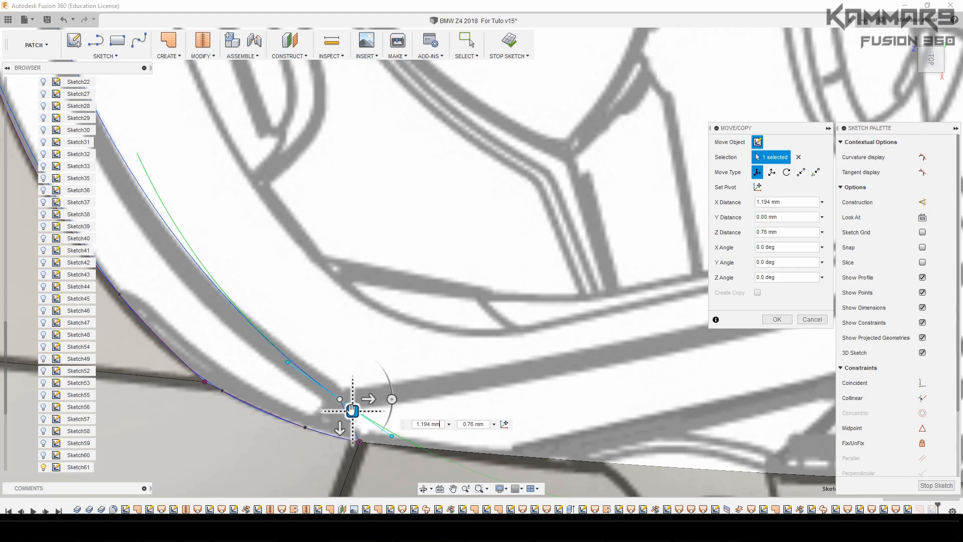
{"action": "left_click", "coordinate": [777, 319]}
{"action": "scroll", "coordinate": [482, 401], "scroll_direction": "down", "scroll_amount": 4}
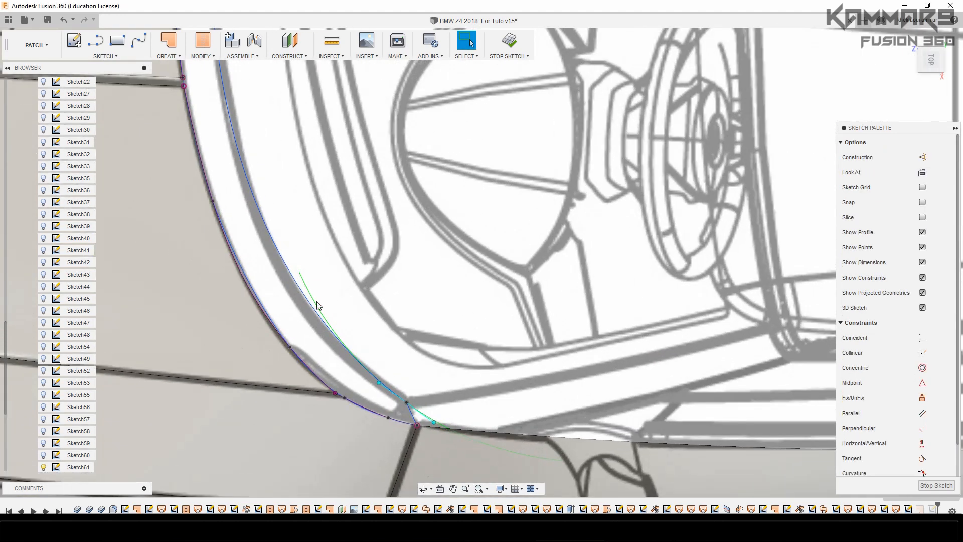
Step: Shift the base curve's tangent handle at the rear corner slightly forward and outward onto the blueprint line, and finish the sketch
{"action": "left_click", "coordinate": [309, 302]}
{"action": "scroll", "coordinate": [320, 328], "scroll_direction": "up", "scroll_amount": 2}
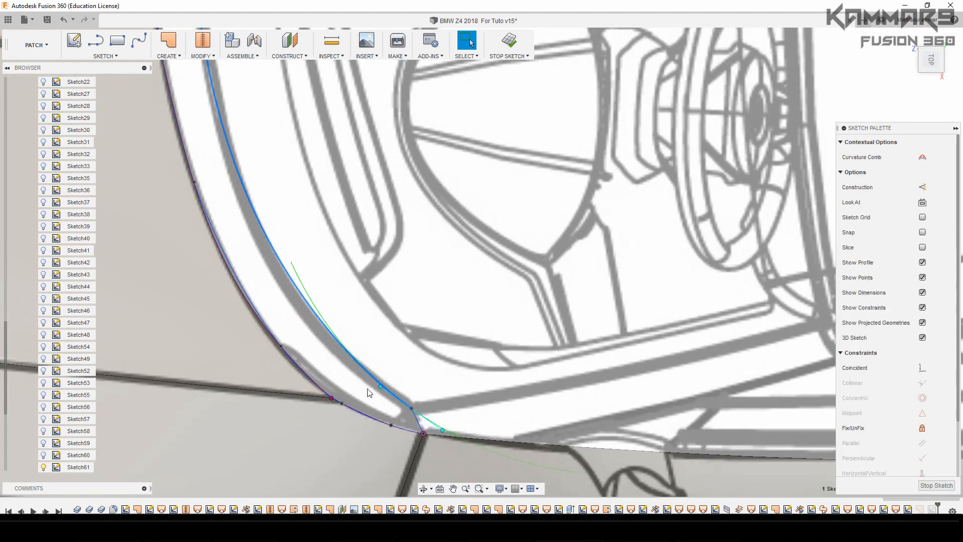
{"action": "left_click", "coordinate": [380, 386]}
{"action": "key", "text": "m"}
{"action": "scroll", "coordinate": [388, 394], "scroll_direction": "up", "scroll_amount": 3}
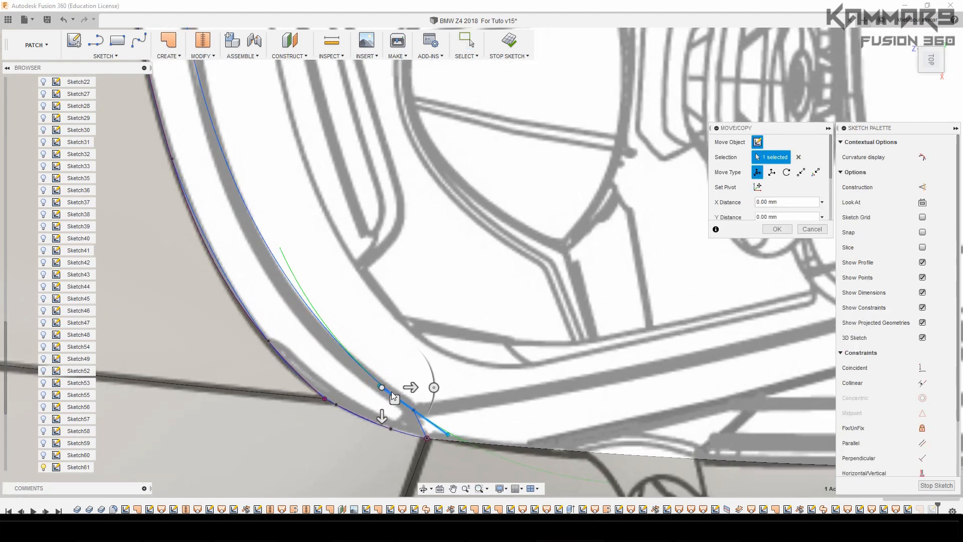
{"action": "scroll", "coordinate": [387, 394], "scroll_direction": "up", "scroll_amount": 2}
{"action": "left_click", "coordinate": [368, 376]}
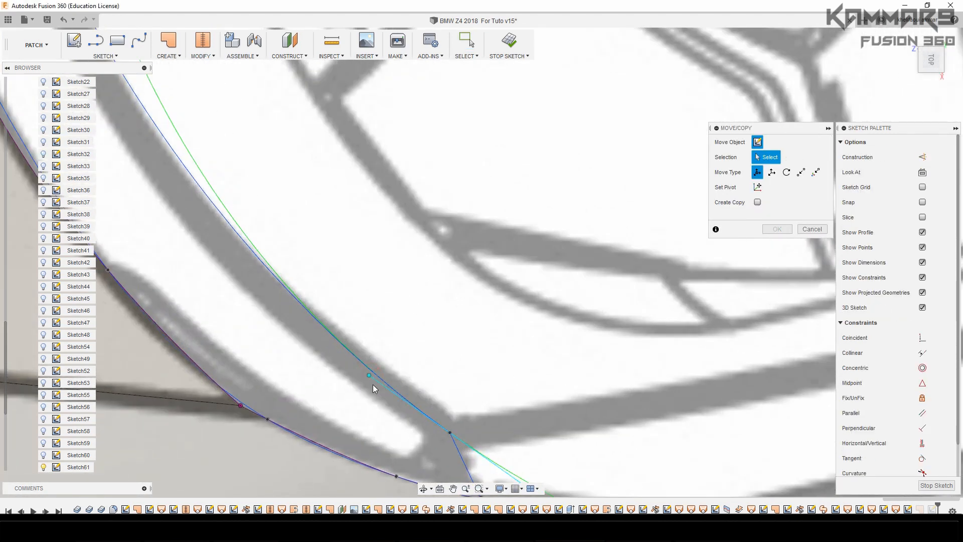
{"action": "left_click", "coordinate": [382, 390]}
{"action": "left_click", "coordinate": [369, 375]}
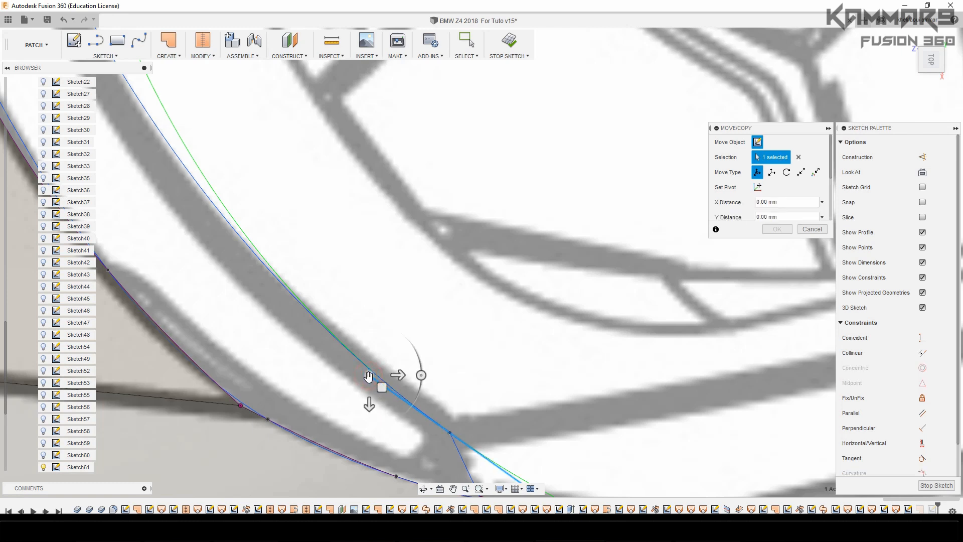
{"action": "left_click_drag", "start_coordinate": [381, 388], "coordinate": [372, 392]}
{"action": "left_click", "coordinate": [781, 230]}
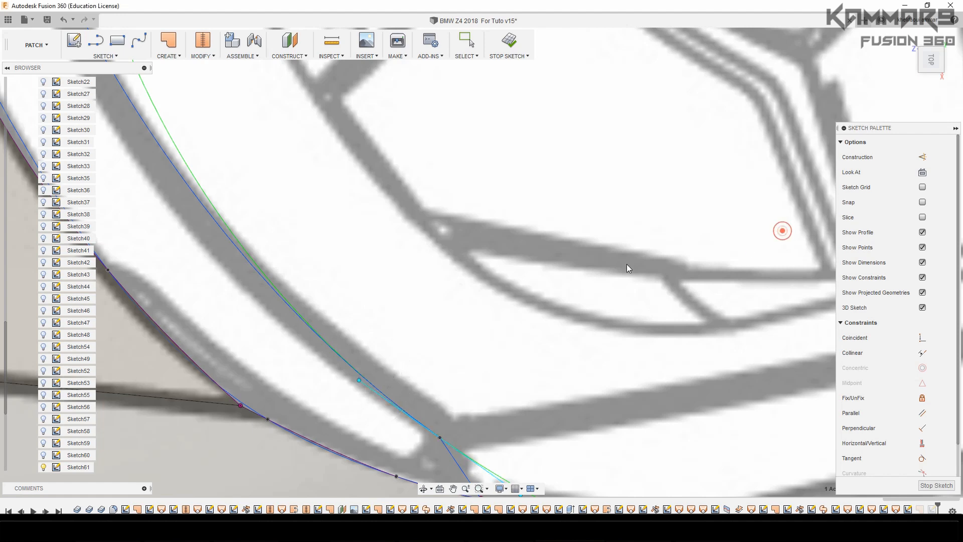
{"action": "left_click", "coordinate": [626, 263]}
{"action": "scroll", "coordinate": [402, 335], "scroll_direction": "down", "scroll_amount": 4}
{"action": "scroll", "coordinate": [427, 355], "scroll_direction": "up", "scroll_amount": 1}
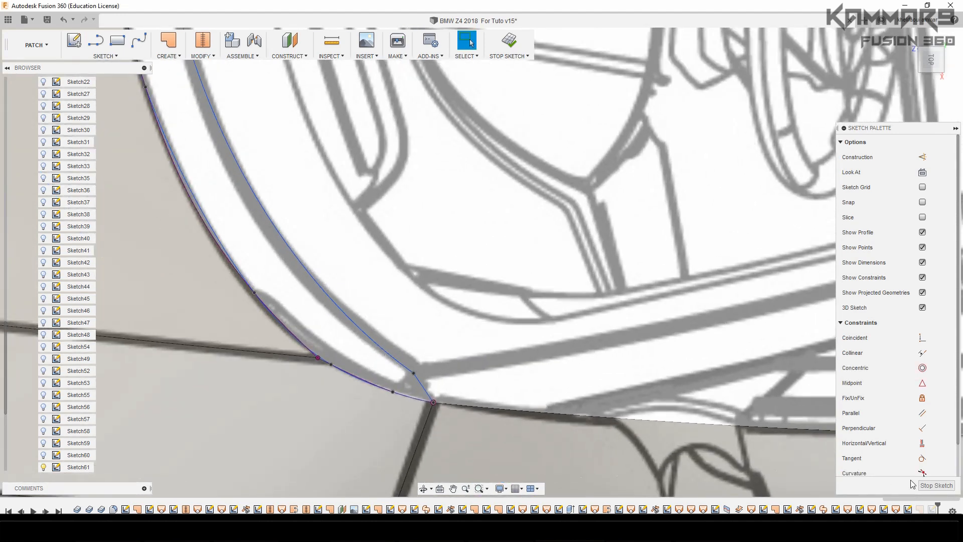
{"action": "left_click", "coordinate": [925, 485]}
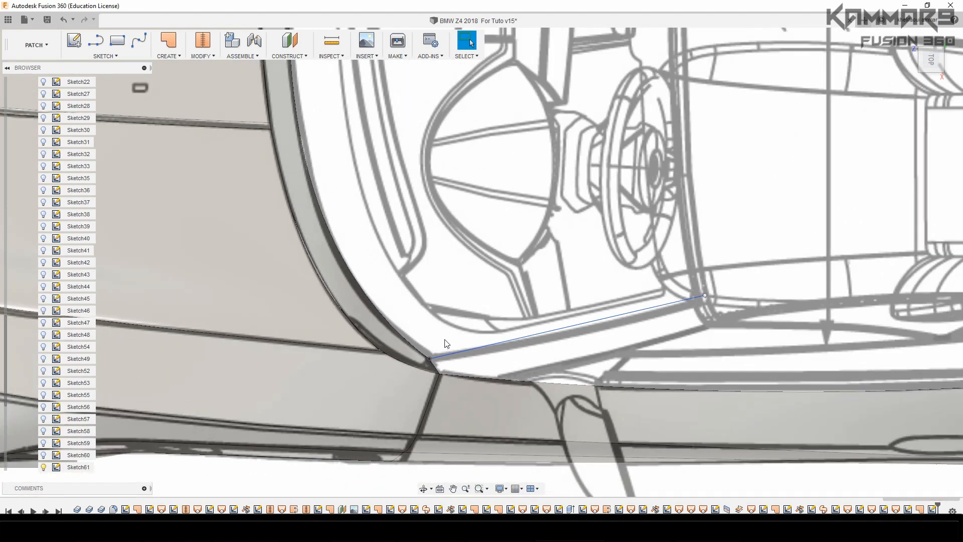
Step: Edit the pillar spline's sketch in the top view and activate the tangent handle at the spline's upper end point
{"action": "scroll", "coordinate": [446, 343], "scroll_direction": "down", "scroll_amount": 2}
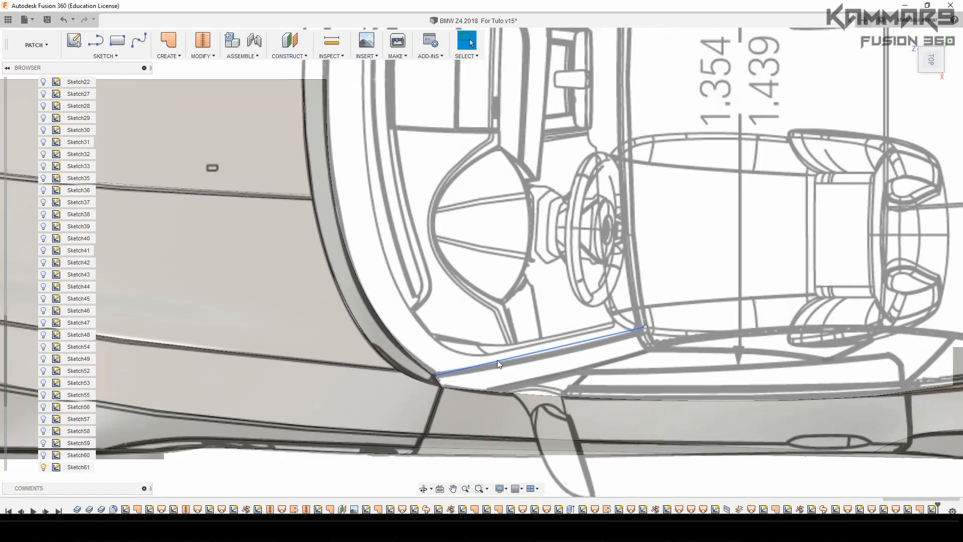
{"action": "left_click", "coordinate": [497, 360]}
{"action": "scroll", "coordinate": [667, 345], "scroll_direction": "up", "scroll_amount": 1}
{"action": "scroll", "coordinate": [667, 344], "scroll_direction": "up", "scroll_amount": 3}
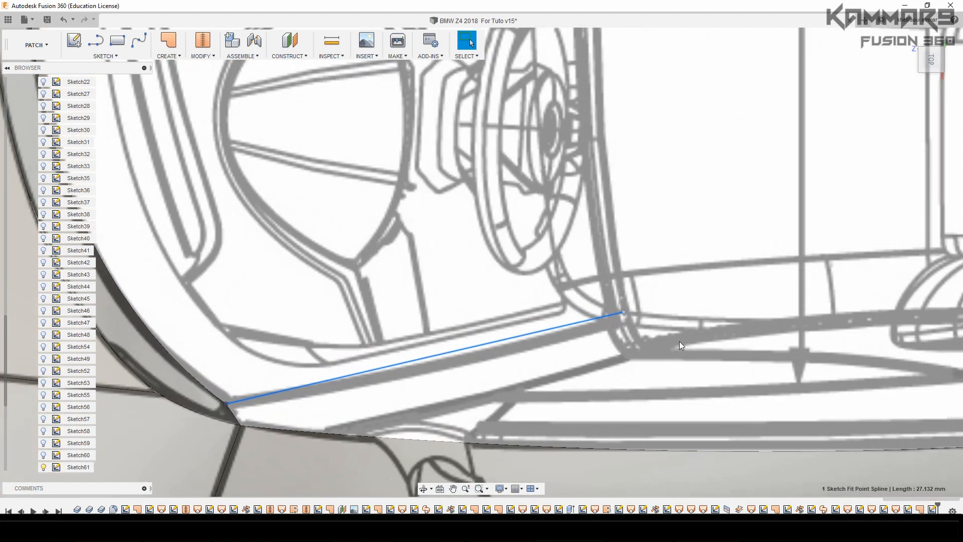
{"action": "right_click", "coordinate": [629, 309]}
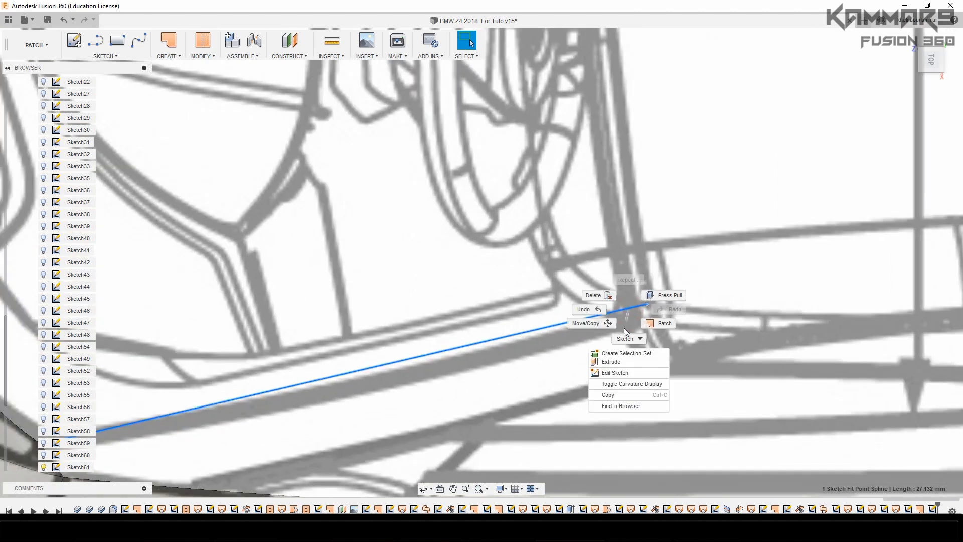
{"action": "left_click", "coordinate": [615, 373]}
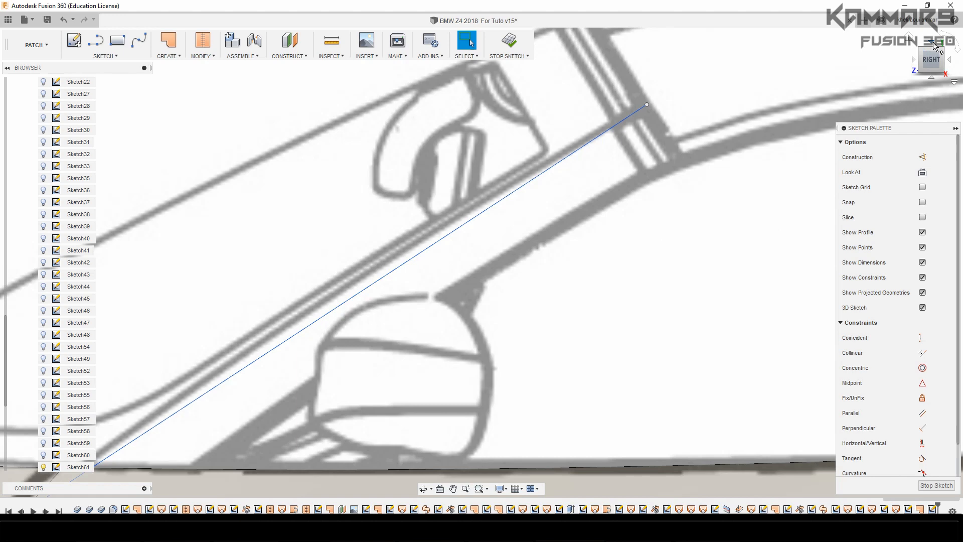
{"action": "left_click", "coordinate": [931, 41]}
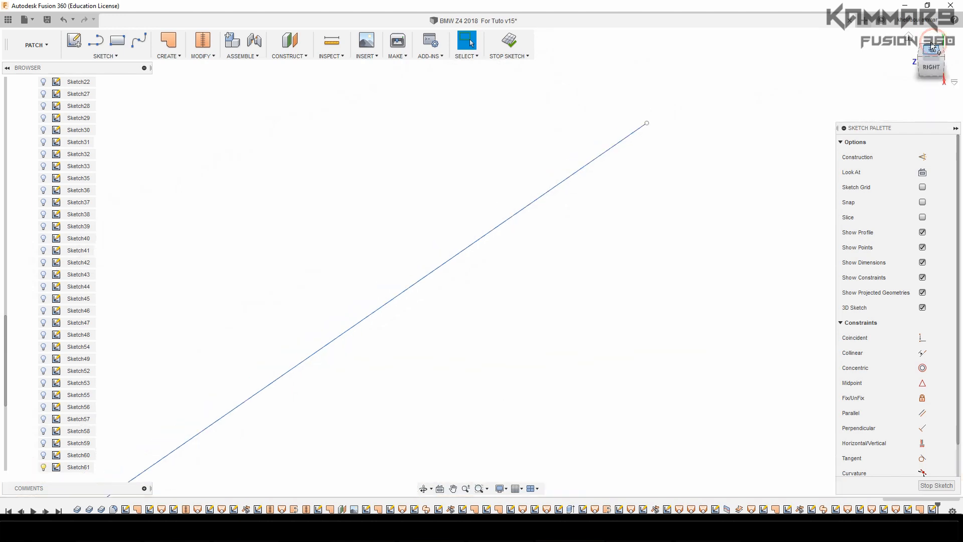
{"action": "left_click", "coordinate": [628, 308]}
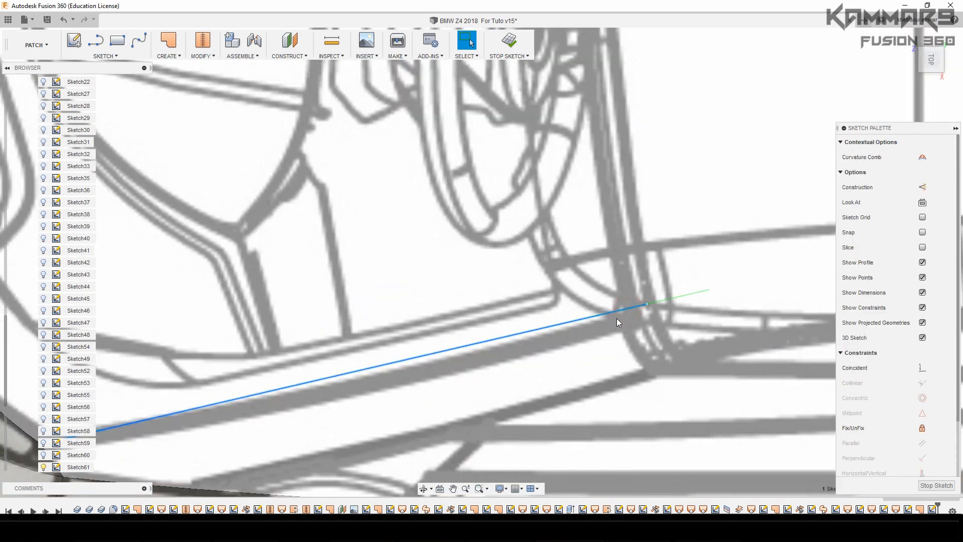
{"action": "right_click", "coordinate": [664, 300]}
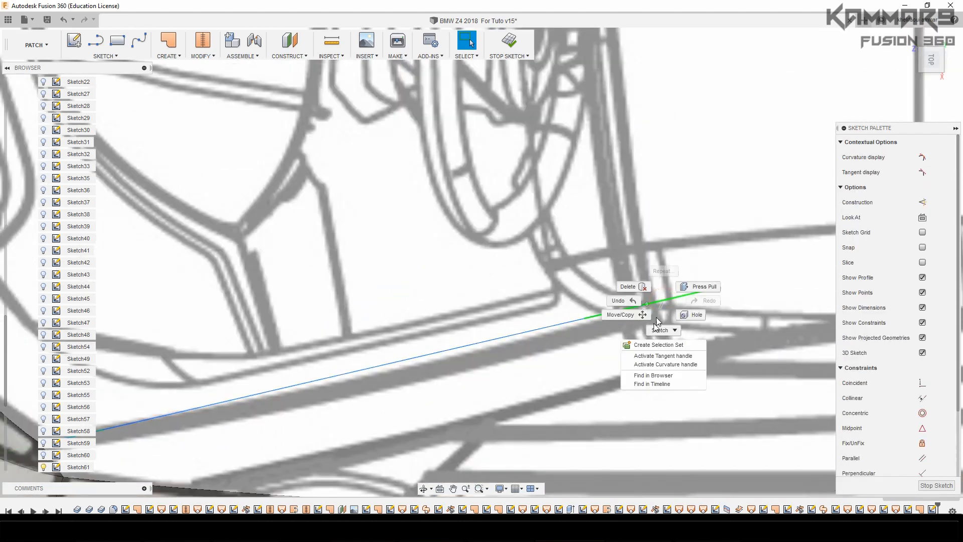
{"action": "left_click", "coordinate": [648, 354]}
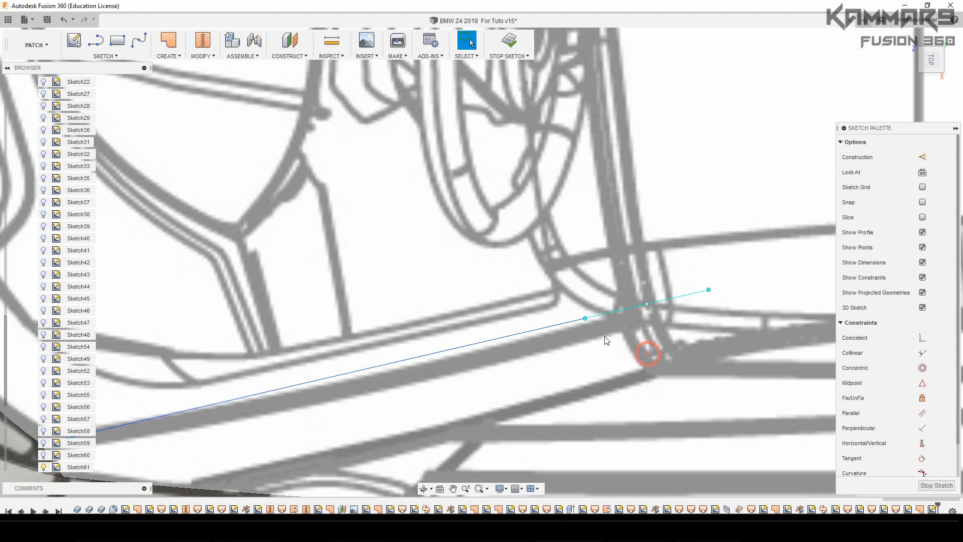
Step: Move the front end of the upper tangent handle 0.129 mm outward in Z to bend the pillar spline along the blueprint
{"action": "left_click", "coordinate": [586, 319]}
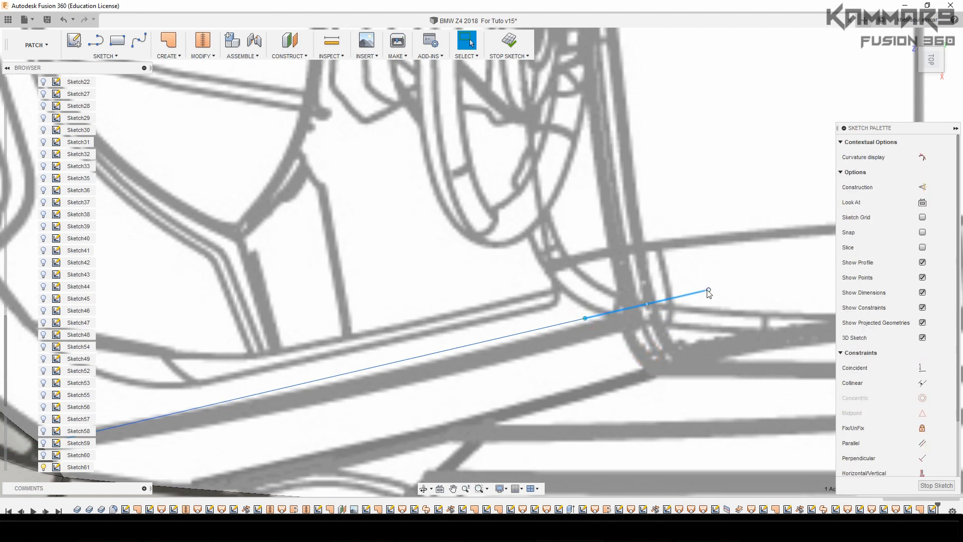
{"action": "left_click", "coordinate": [585, 319]}
{"action": "left_click", "coordinate": [585, 320]}
{"action": "left_click", "coordinate": [585, 331]}
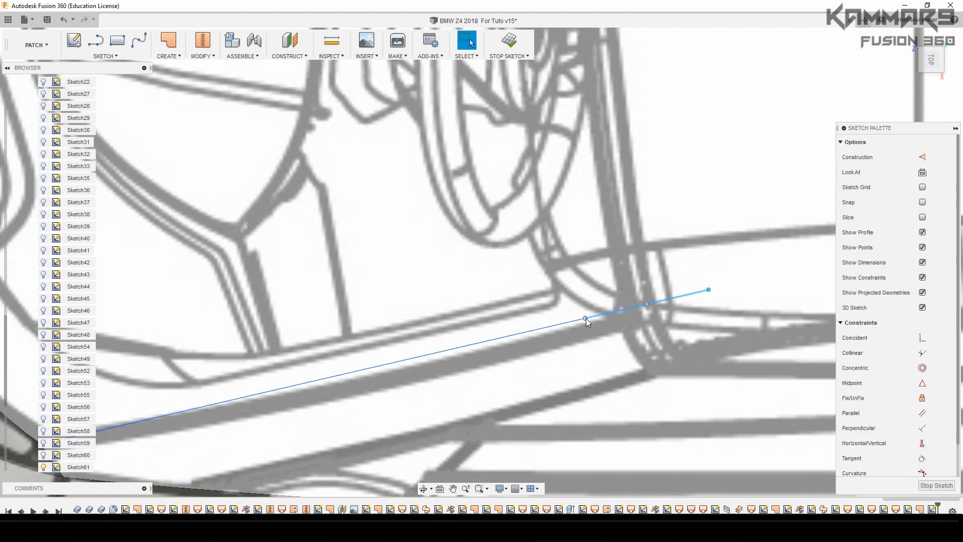
{"action": "left_click", "coordinate": [585, 318]}
{"action": "key", "text": "m"}
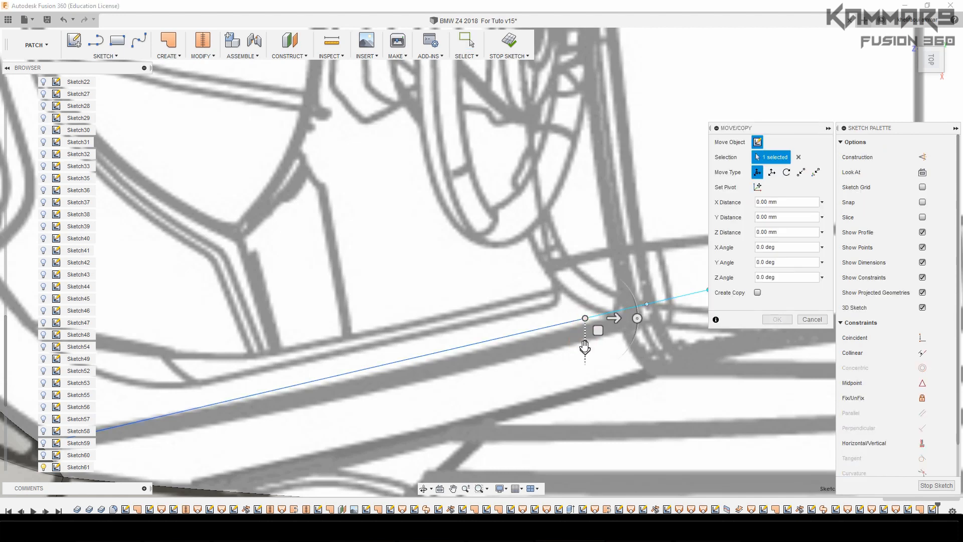
{"action": "left_click_drag", "start_coordinate": [585, 347], "coordinate": [585, 351]}
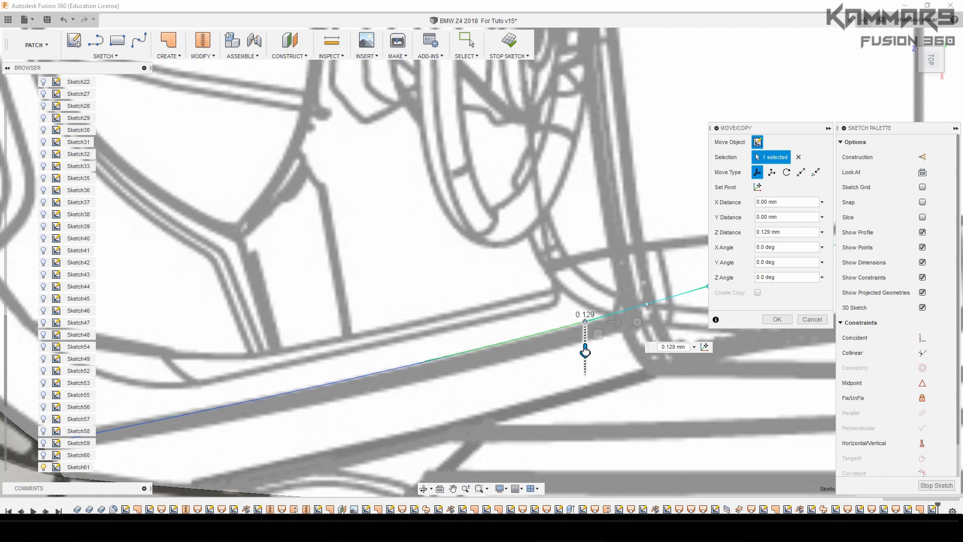
{"action": "left_click", "coordinate": [778, 319]}
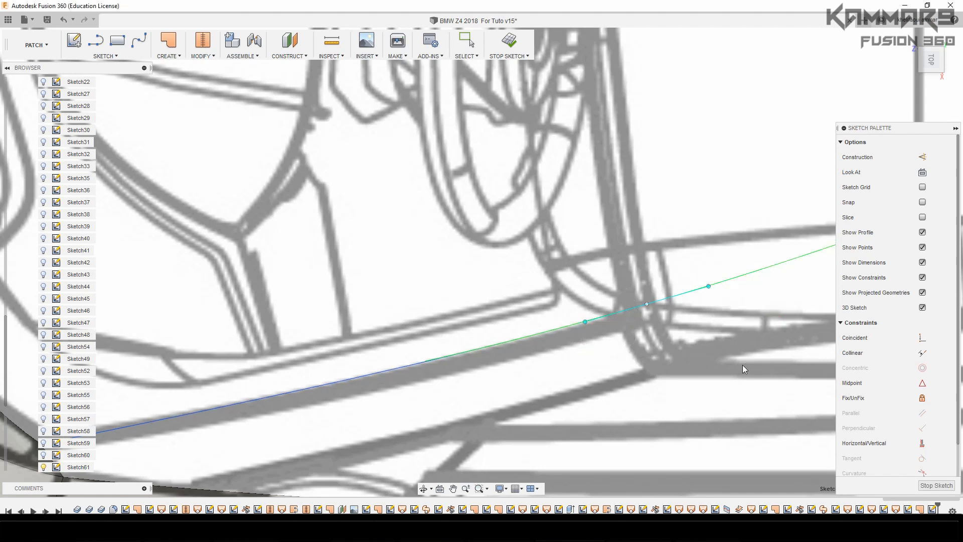
Step: In the side view, move the front end of the pillar spline's upper tangent handle -0.217 mm in X to follow the blueprint
{"action": "left_click", "coordinate": [647, 306]}
{"action": "left_click", "coordinate": [931, 79]}
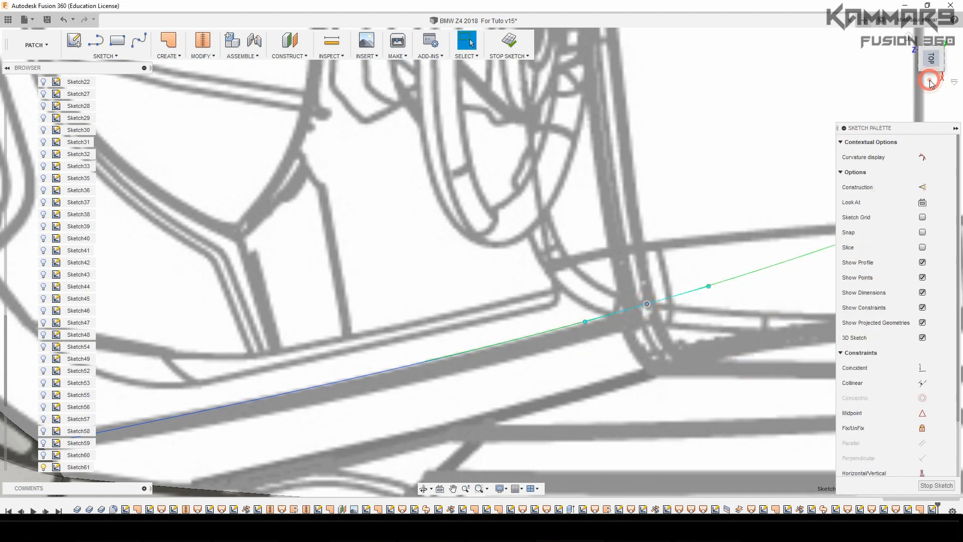
{"action": "scroll", "coordinate": [535, 290], "scroll_direction": "down", "scroll_amount": 2}
{"action": "scroll", "coordinate": [455, 291], "scroll_direction": "up", "scroll_amount": 1}
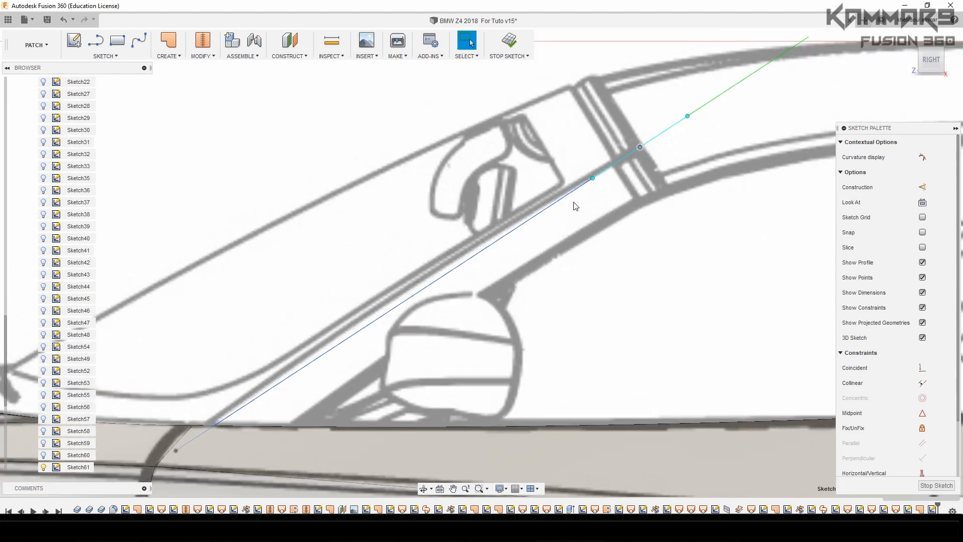
{"action": "left_click", "coordinate": [593, 179]}
{"action": "key", "text": "m"}
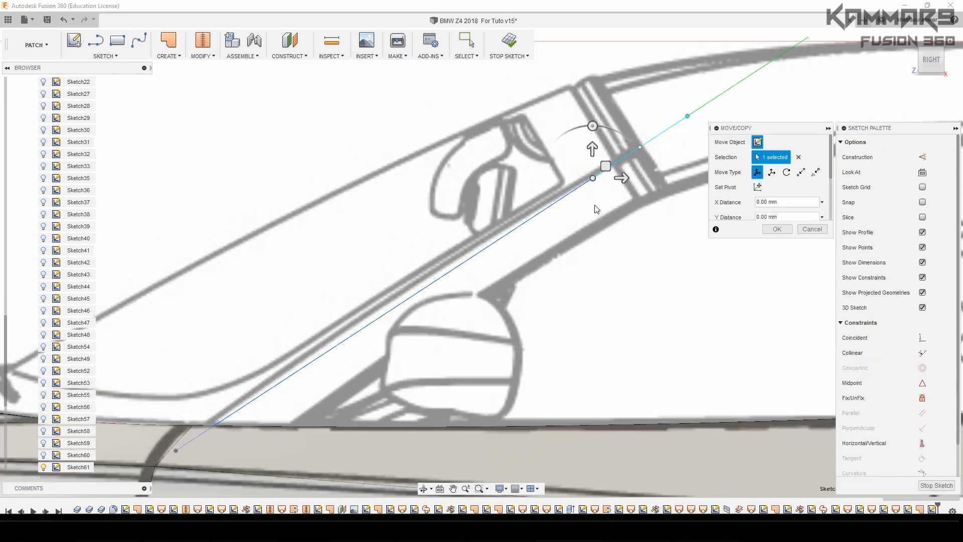
{"action": "left_click_drag", "start_coordinate": [622, 179], "coordinate": [617, 178]}
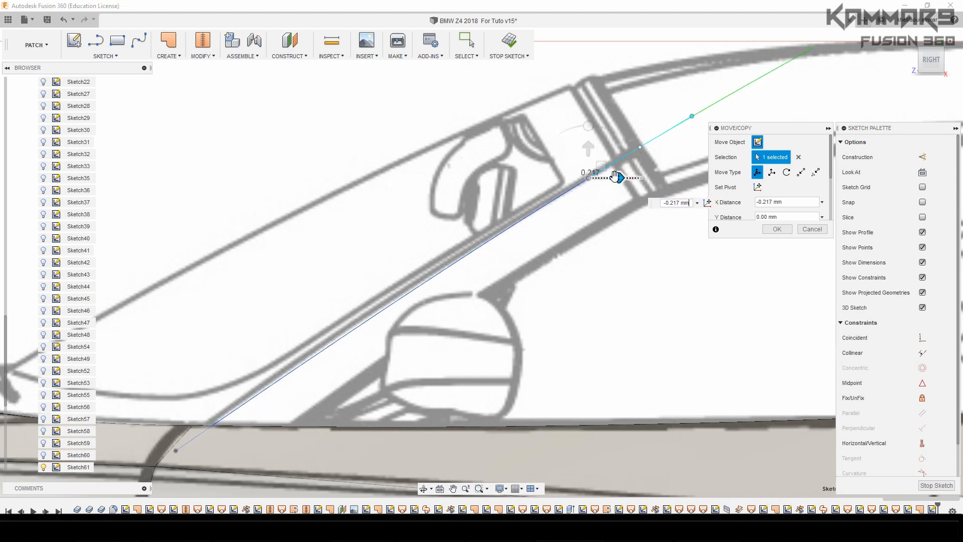
Step: Shift the tangent handle at the pillar spline's lower end slightly forward so the curve matches the side blueprint
{"action": "left_click", "coordinate": [177, 451]}
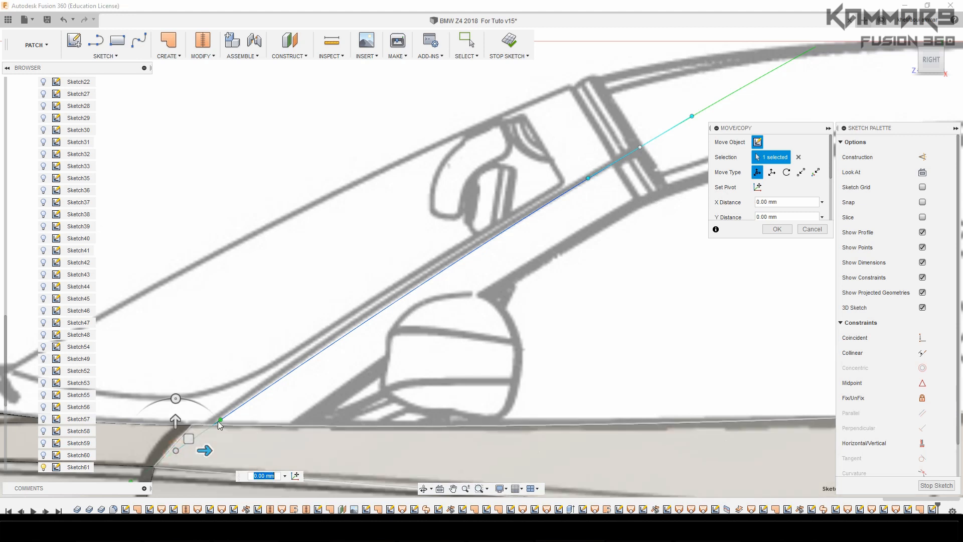
{"action": "left_click", "coordinate": [221, 420]}
{"action": "left_click_drag", "start_coordinate": [247, 420], "coordinate": [243, 420]}
{"action": "left_click", "coordinate": [776, 230]}
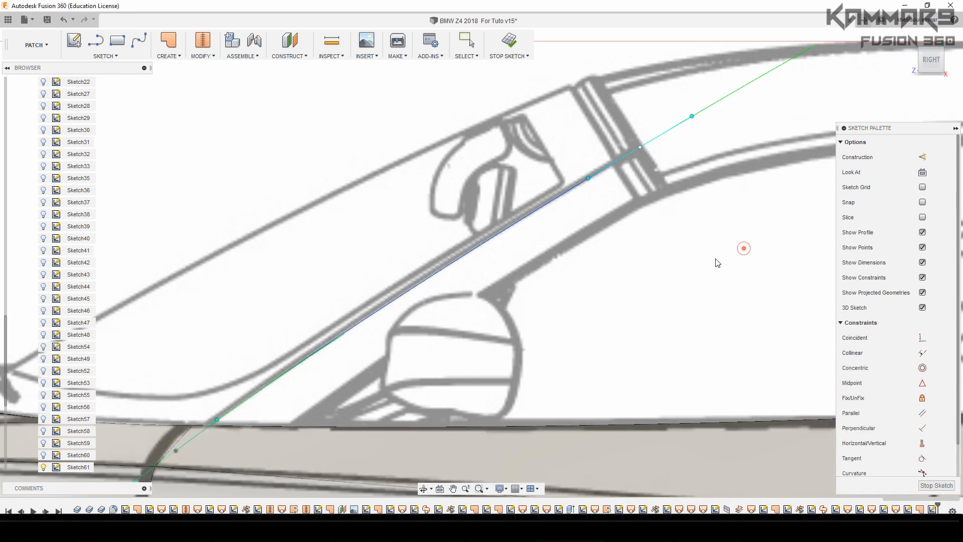
{"action": "scroll", "coordinate": [497, 311], "scroll_direction": "down", "scroll_amount": 3}
{"action": "left_click", "coordinate": [489, 265]}
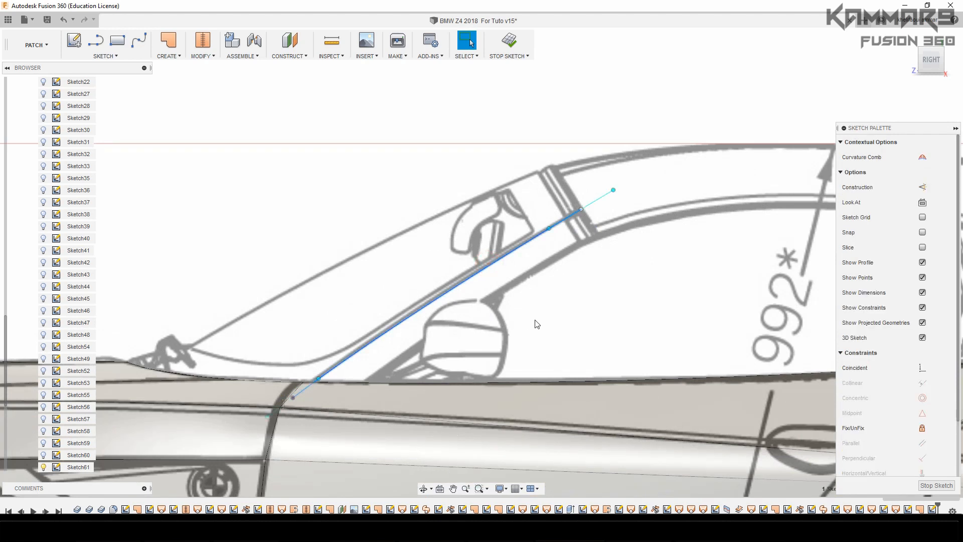
{"action": "key", "text": "Escape"}
Step: Draw a short two-point spline from the pillar spline's upper end to the lower corner of the roof joint in the side view
{"action": "left_click", "coordinate": [139, 40]}
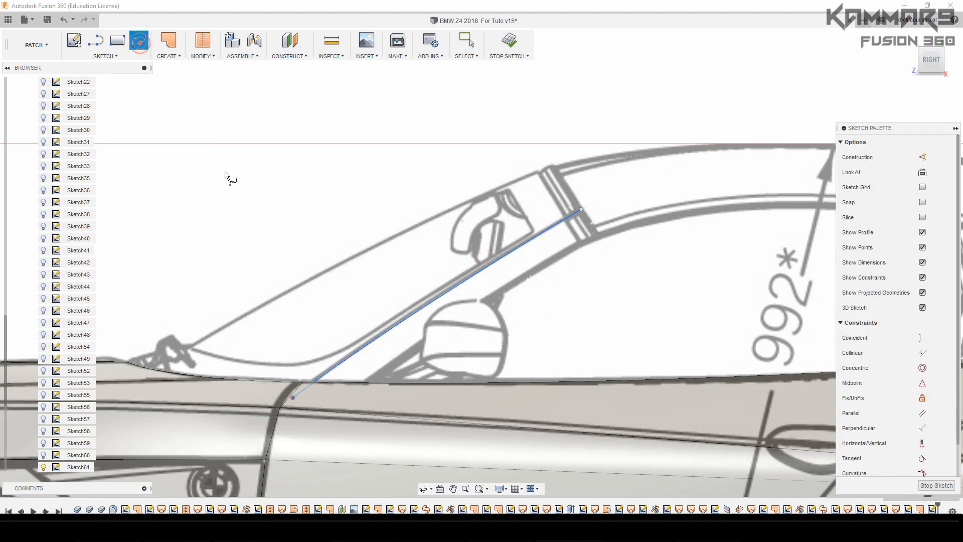
{"action": "left_click", "coordinate": [932, 80]}
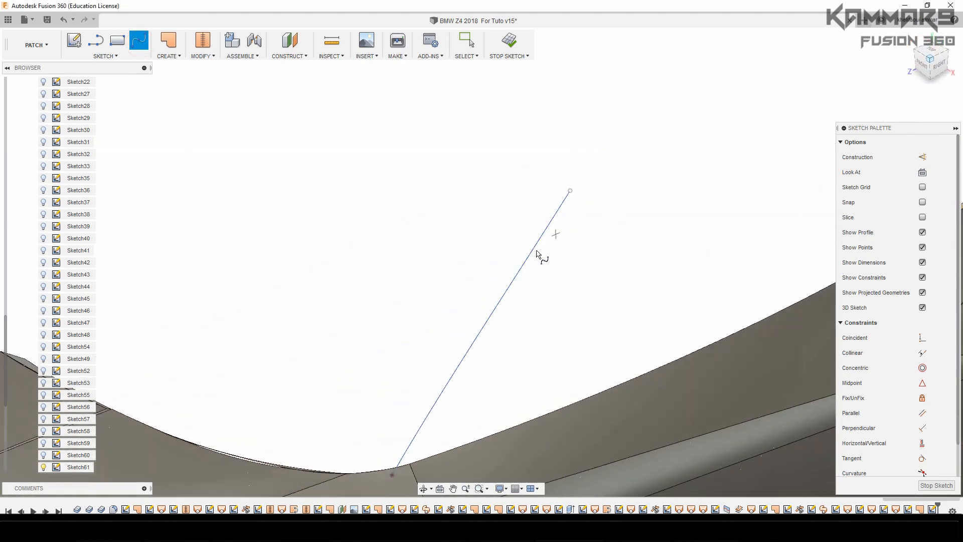
{"action": "left_click", "coordinate": [557, 210]}
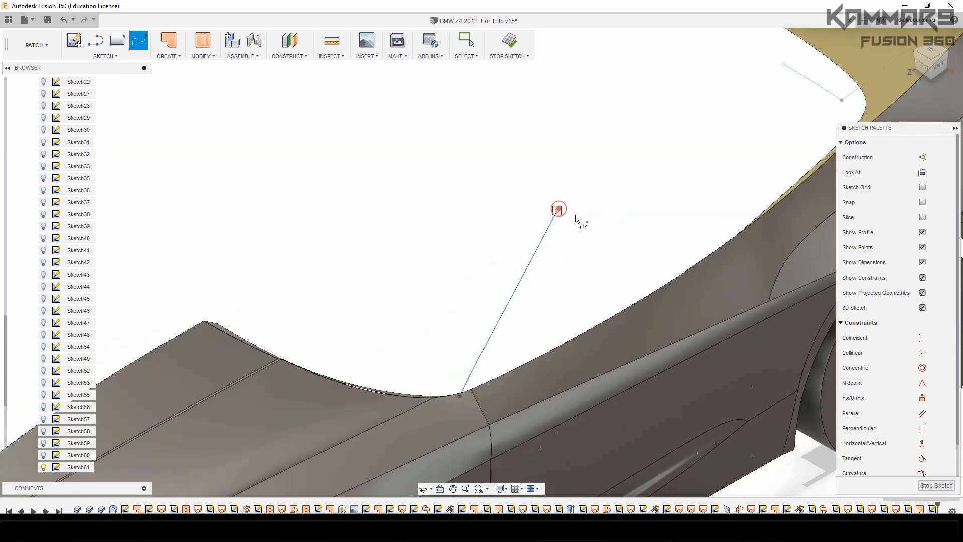
{"action": "left_click", "coordinate": [941, 69]}
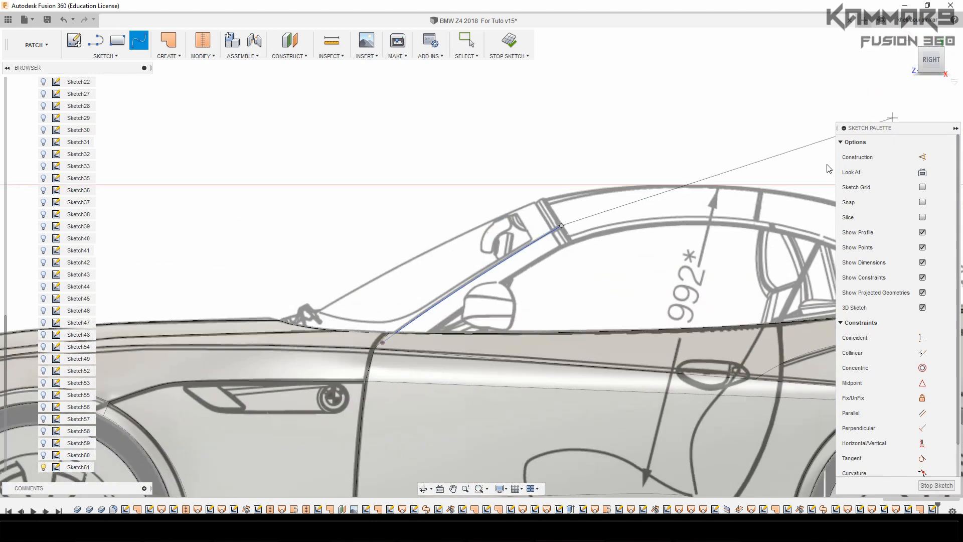
{"action": "scroll", "coordinate": [552, 243], "scroll_direction": "up", "scroll_amount": 8}
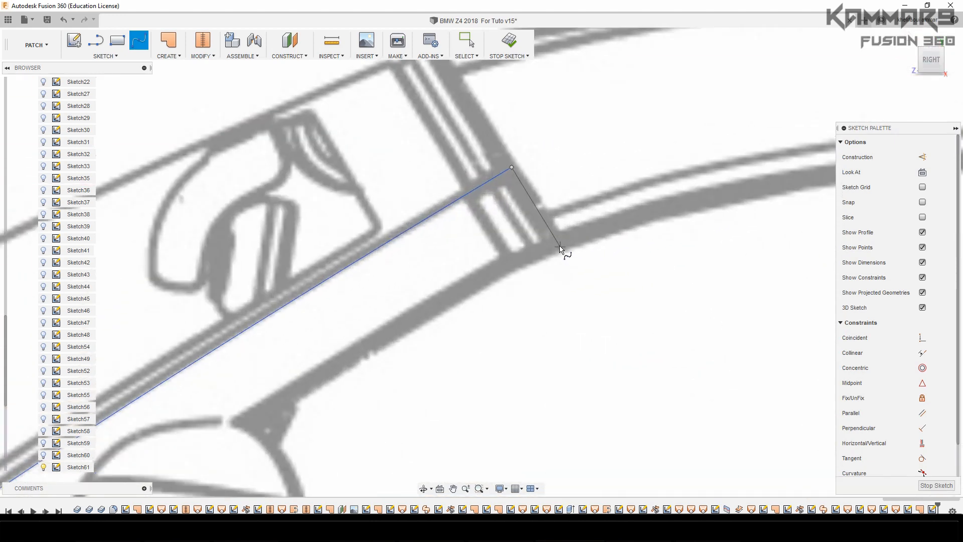
{"action": "left_click", "coordinate": [560, 246]}
{"action": "left_click", "coordinate": [582, 241]}
{"action": "key", "text": "Escape"}
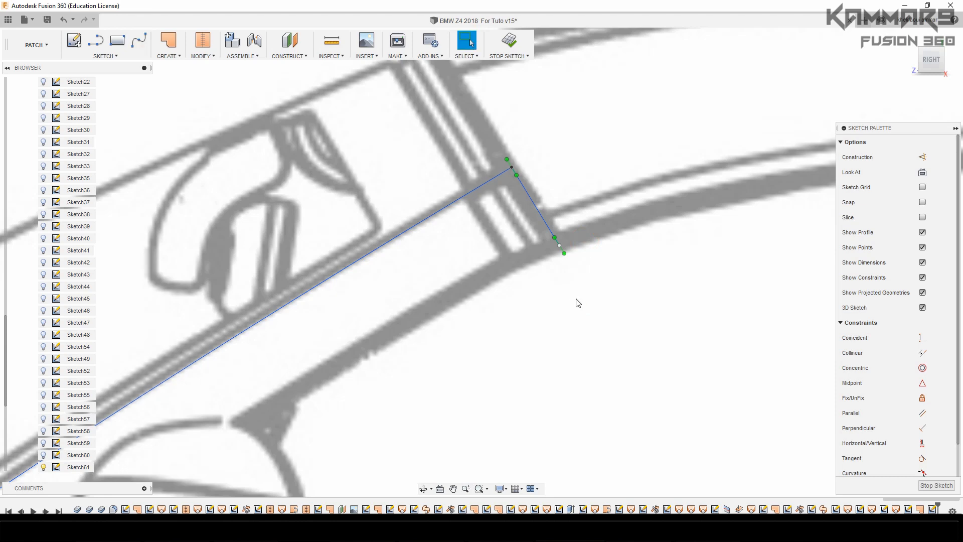
Step: In the top view, move the short spline's free end point 28.212 mm outward in Z onto the blueprint corner
{"action": "left_click", "coordinate": [559, 246]}
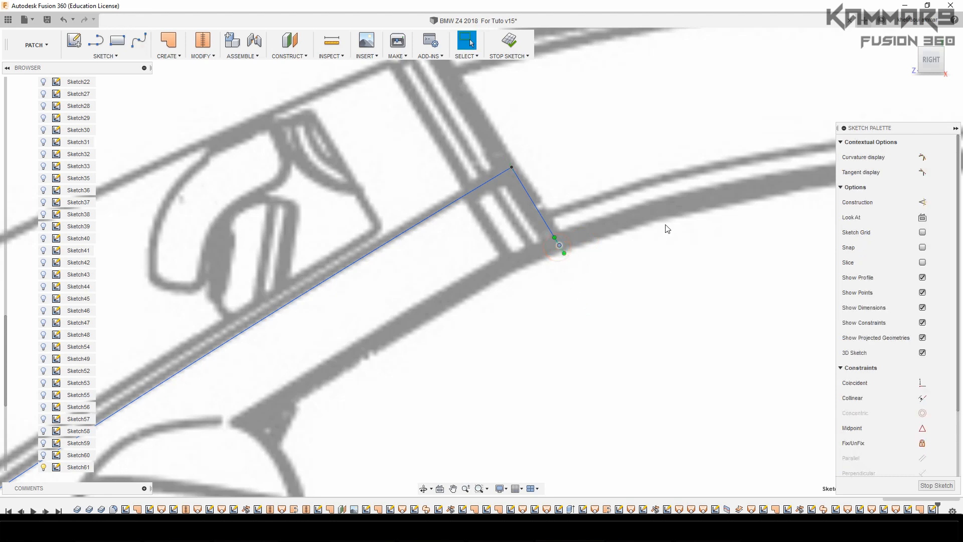
{"action": "left_click", "coordinate": [932, 45]}
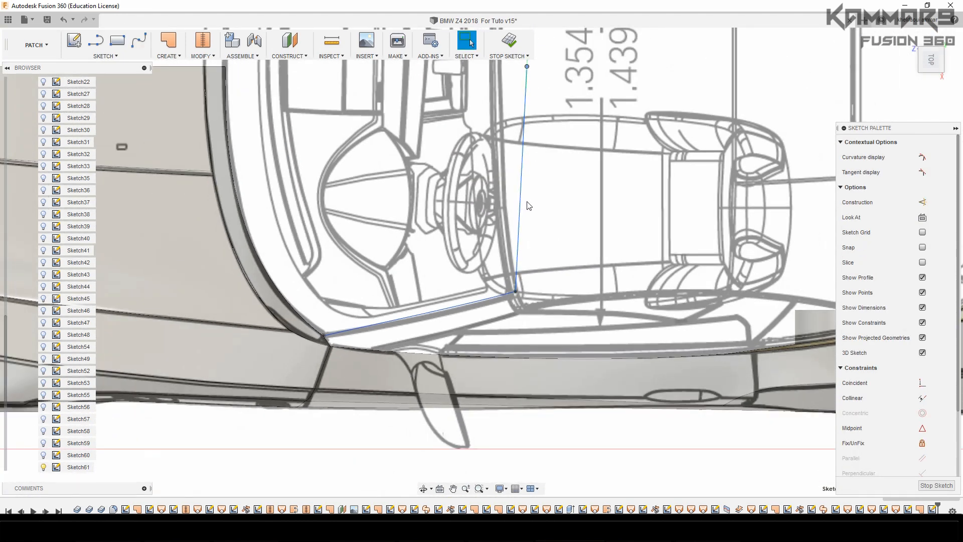
{"action": "key", "text": "m"}
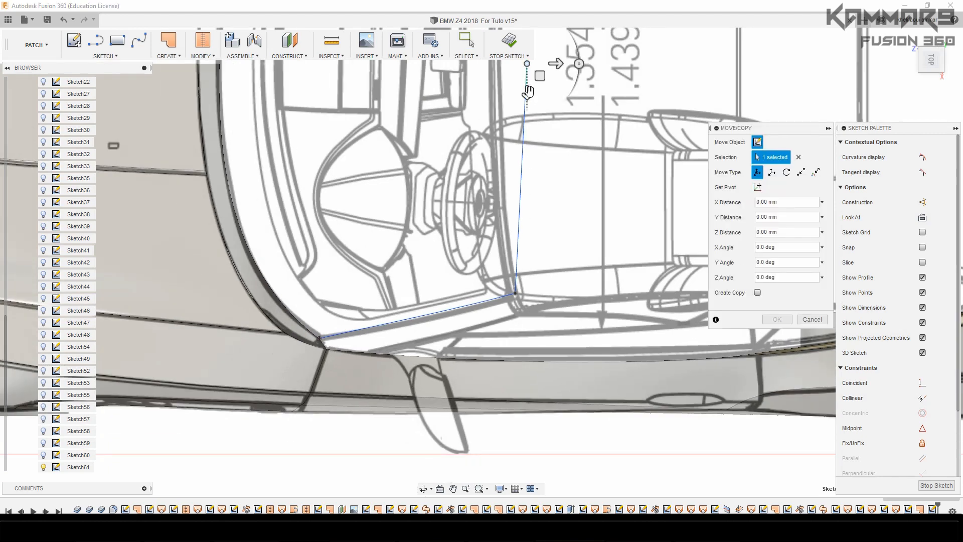
{"action": "left_click_drag", "start_coordinate": [528, 92], "coordinate": [527, 340]}
{"action": "scroll", "coordinate": [527, 340], "scroll_direction": "up", "scroll_amount": 3}
{"action": "scroll", "coordinate": [524, 324], "scroll_direction": "up", "scroll_amount": 5}
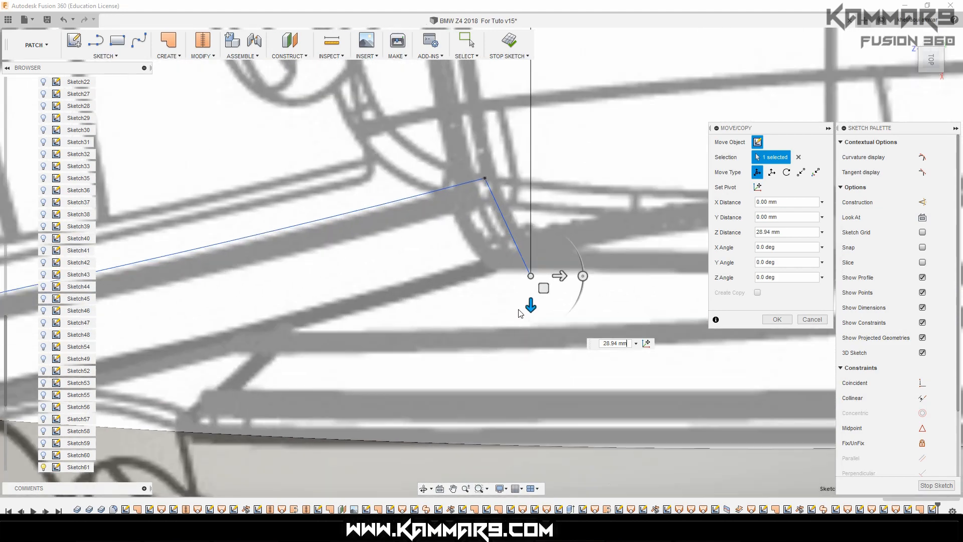
{"action": "left_click_drag", "start_coordinate": [531, 307], "coordinate": [530, 283]}
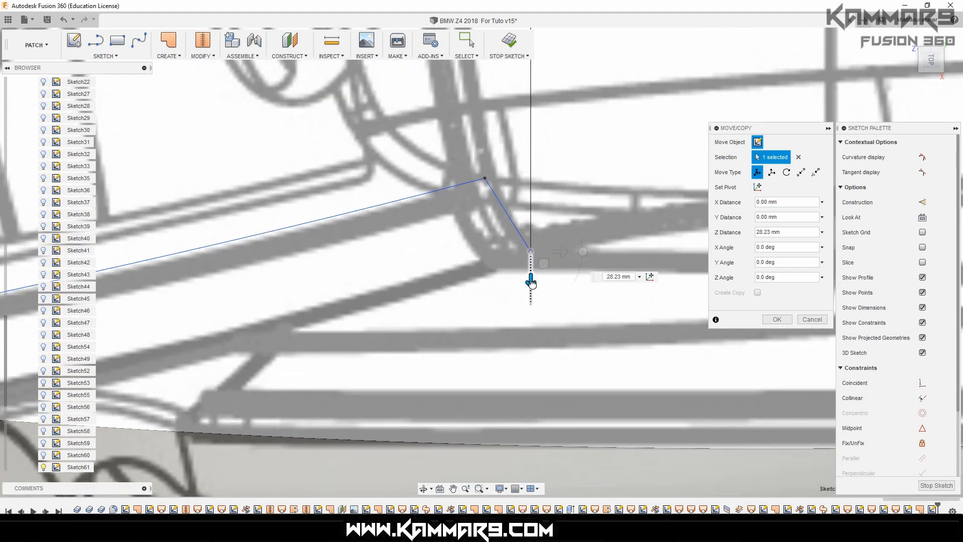
{"action": "scroll", "coordinate": [413, 322], "scroll_direction": "down", "scroll_amount": 5}
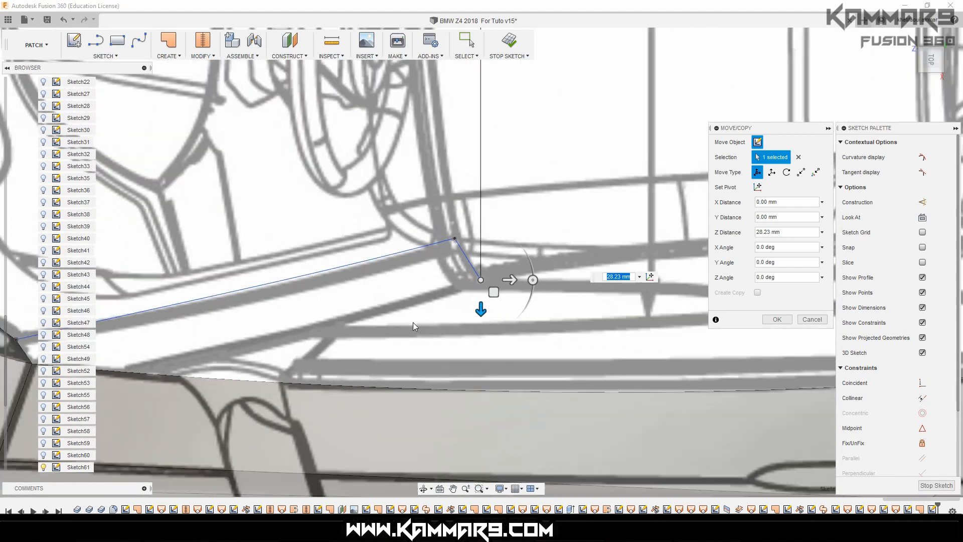
{"action": "scroll", "coordinate": [460, 356], "scroll_direction": "down", "scroll_amount": 2}
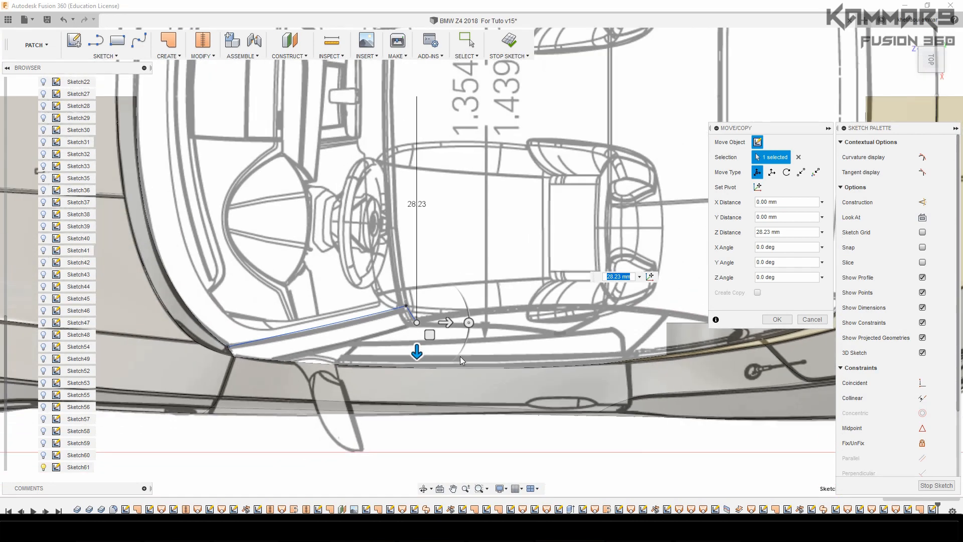
{"action": "scroll", "coordinate": [456, 370], "scroll_direction": "up", "scroll_amount": 3}
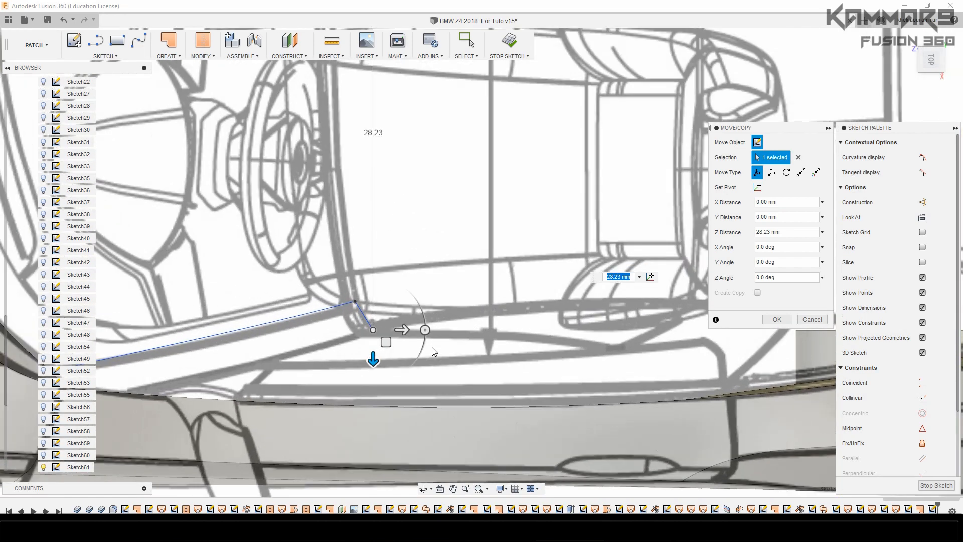
{"action": "scroll", "coordinate": [417, 329], "scroll_direction": "up", "scroll_amount": 3}
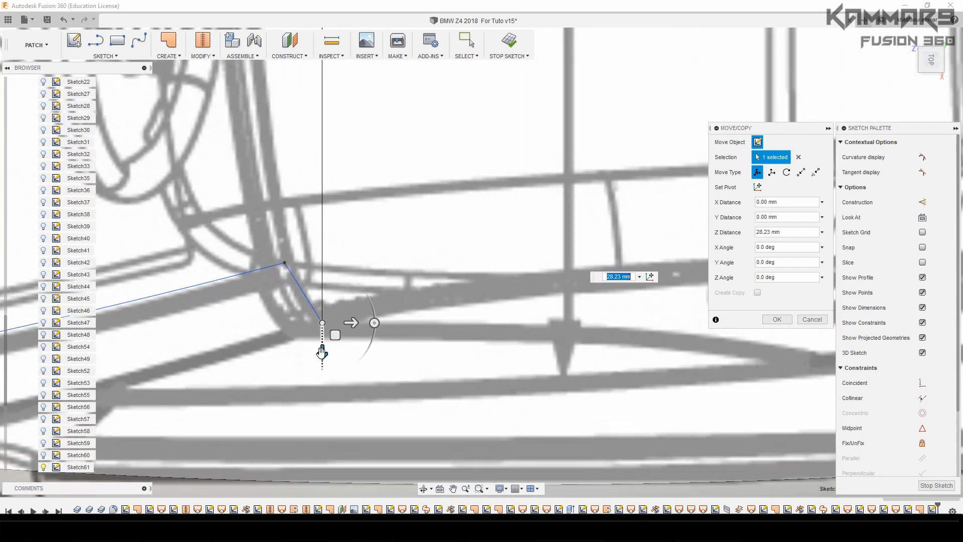
{"action": "left_click_drag", "start_coordinate": [322, 353], "coordinate": [322, 352]}
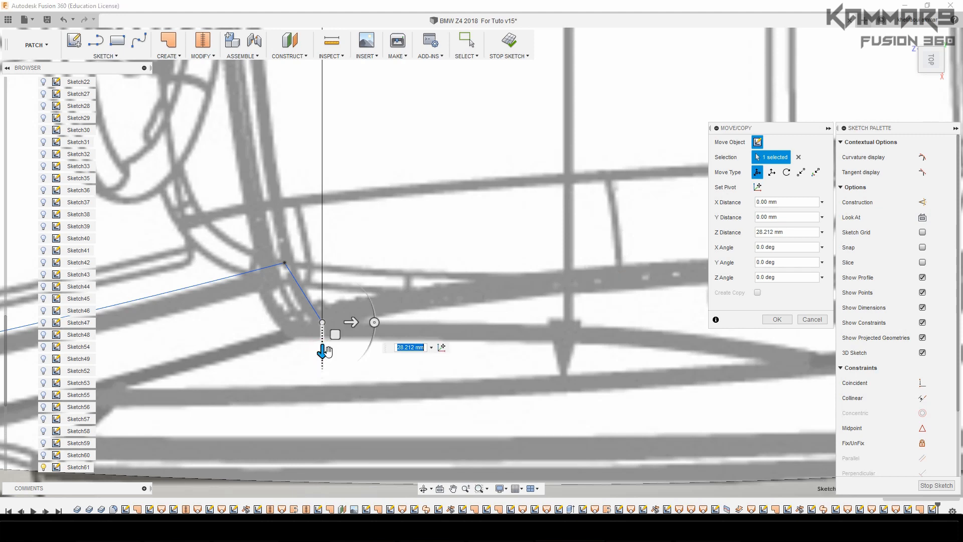
{"action": "left_click", "coordinate": [773, 320]}
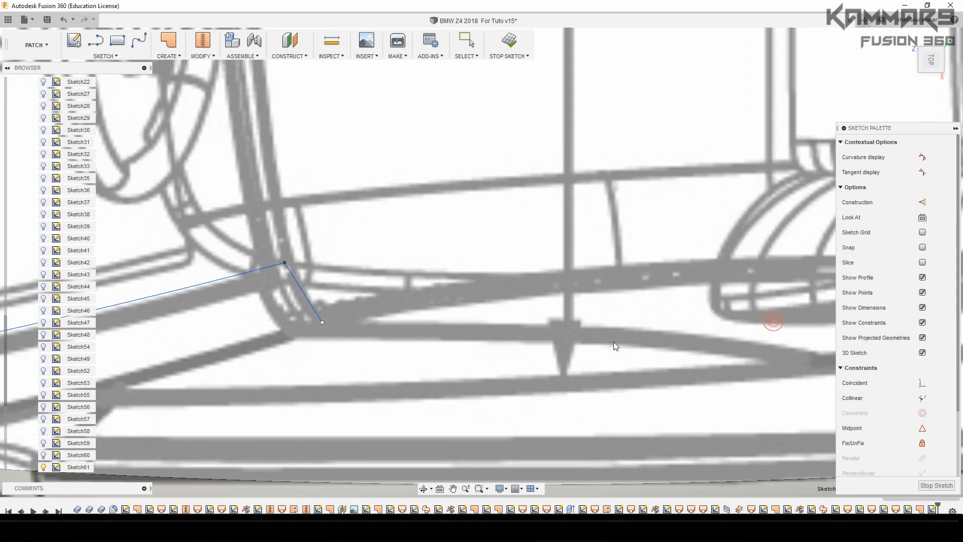
Step: Check the short spline's position against the side and front blueprints
{"action": "left_click", "coordinate": [310, 304]}
{"action": "scroll", "coordinate": [284, 304], "scroll_direction": "up", "scroll_amount": 5}
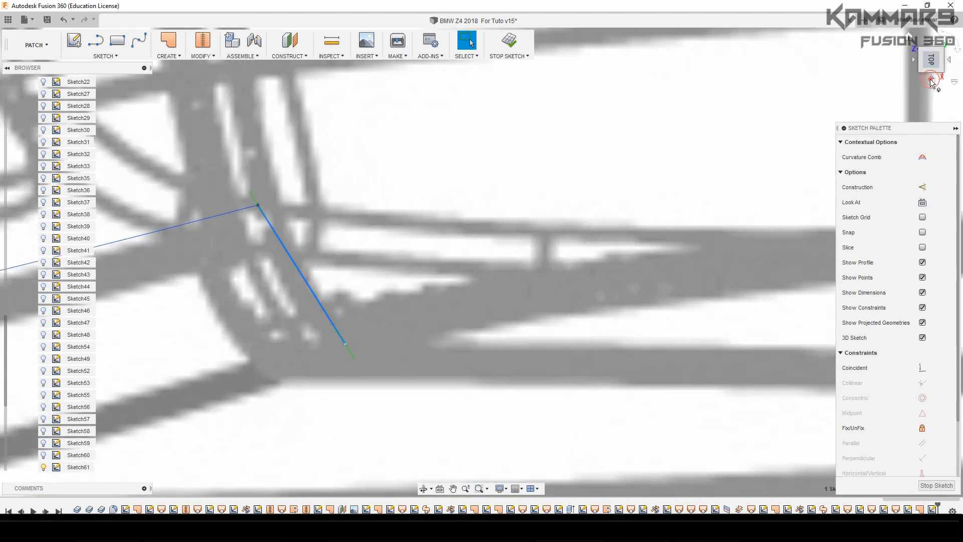
{"action": "left_click", "coordinate": [931, 79]}
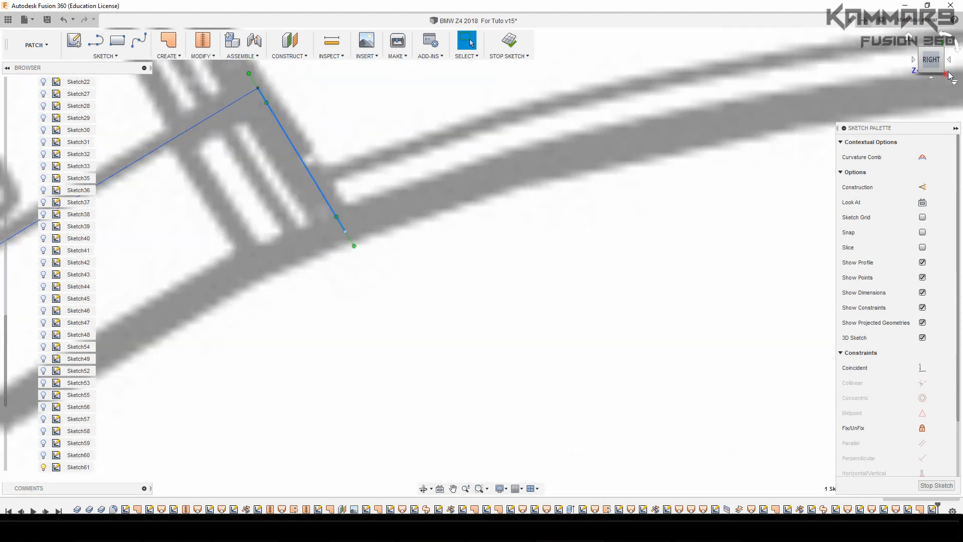
{"action": "left_click", "coordinate": [909, 79]}
{"action": "scroll", "coordinate": [573, 190], "scroll_direction": "down", "scroll_amount": 5}
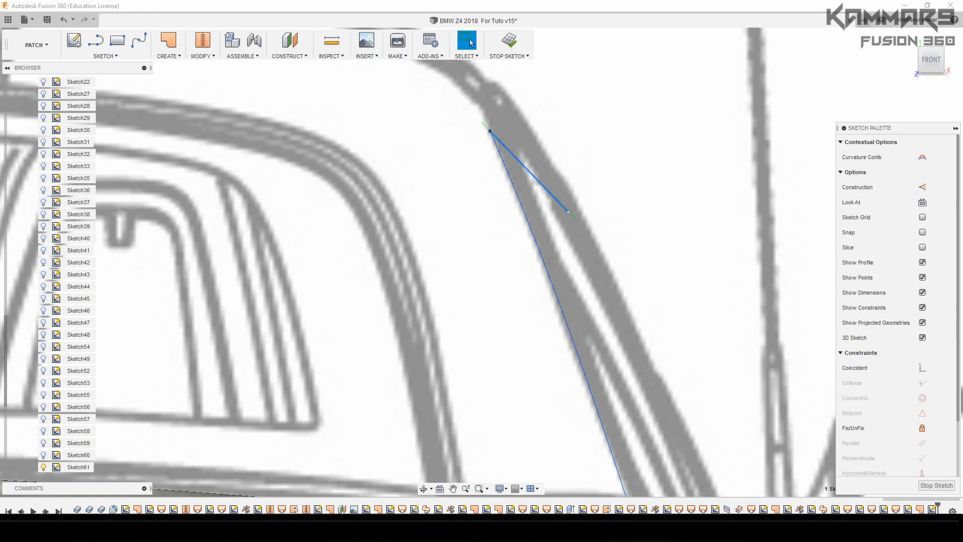
{"action": "left_click", "coordinate": [536, 301]}
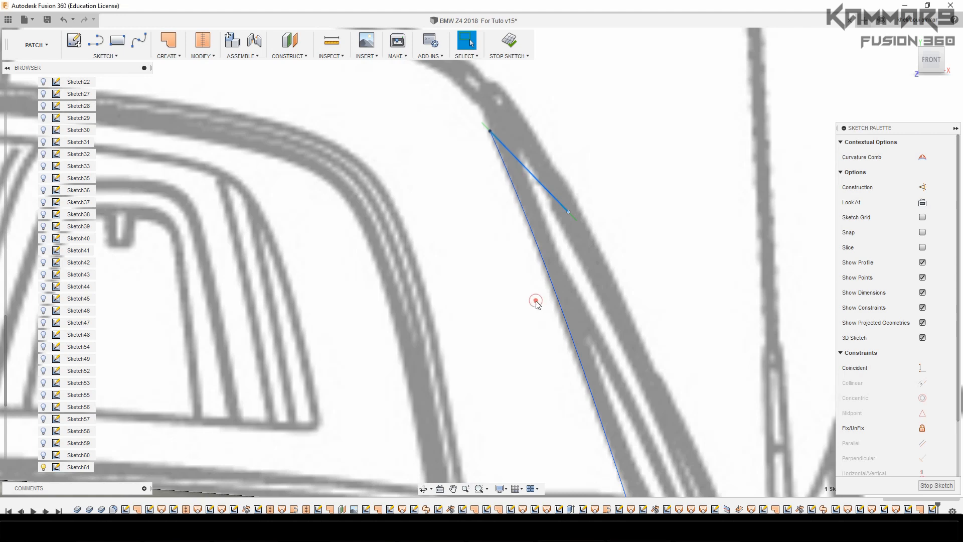
Step: Try activating the curvature handle at the short spline's free end, and undo it
{"action": "left_click", "coordinate": [549, 189]}
{"action": "left_click", "coordinate": [574, 218]}
{"action": "right_click", "coordinate": [573, 218]}
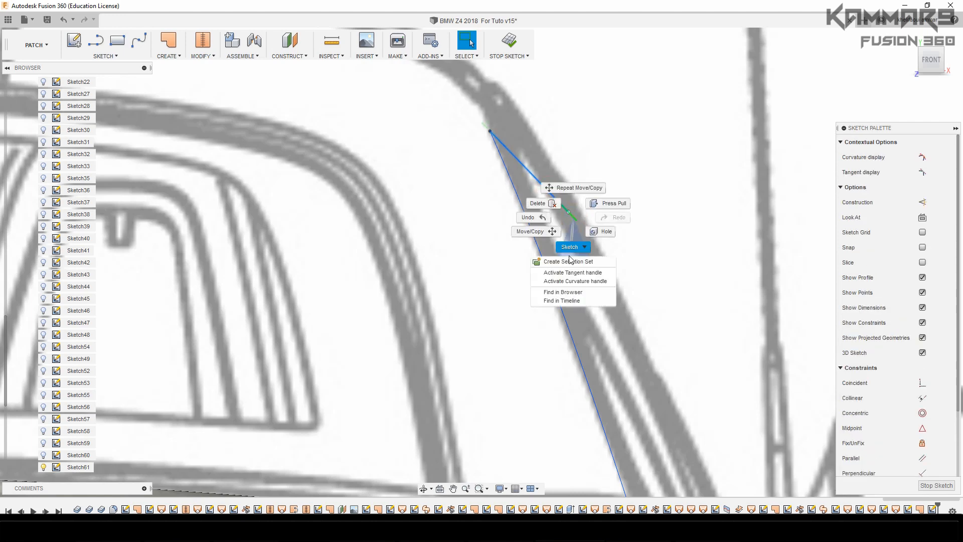
{"action": "left_click", "coordinate": [567, 282]}
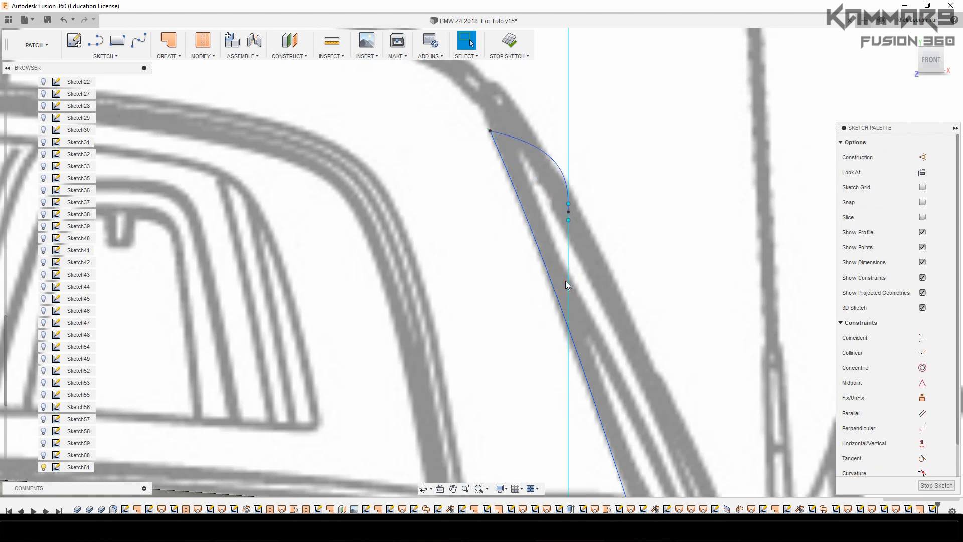
{"action": "key", "text": "ctrl+z"}
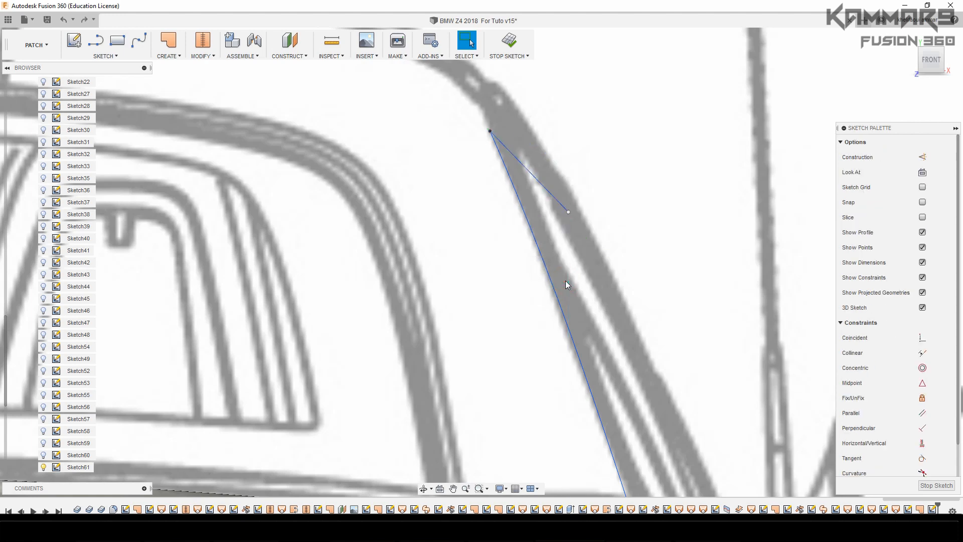
Step: Activate the tangent handle at the short spline's free end point
{"action": "left_click", "coordinate": [568, 212]}
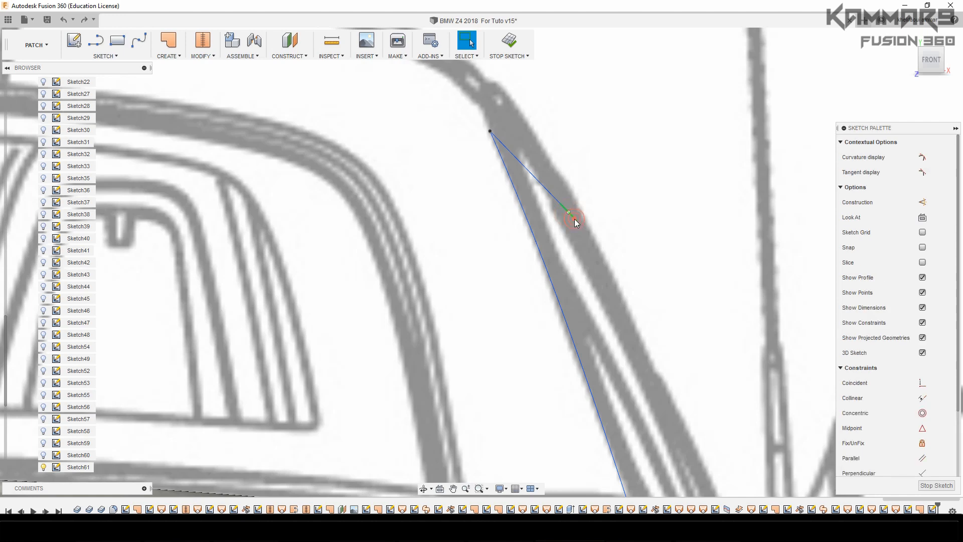
{"action": "right_click", "coordinate": [575, 219]}
{"action": "left_click", "coordinate": [564, 275]}
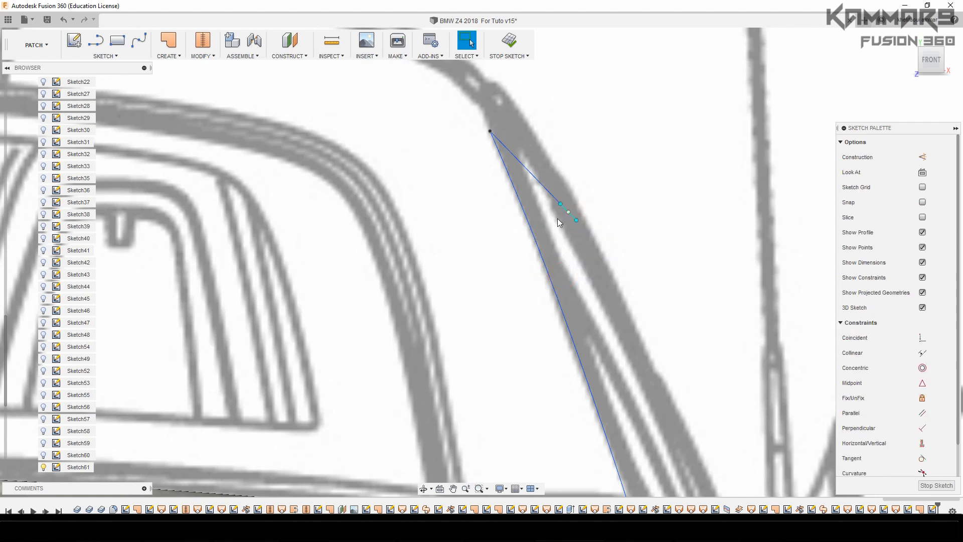
Step: In the front view, move the free end's tangent handle up so the short spline bows outward toward the blueprint's outer pillar line
{"action": "scroll", "coordinate": [559, 209], "scroll_direction": "up", "scroll_amount": 2}
{"action": "left_click", "coordinate": [562, 204]}
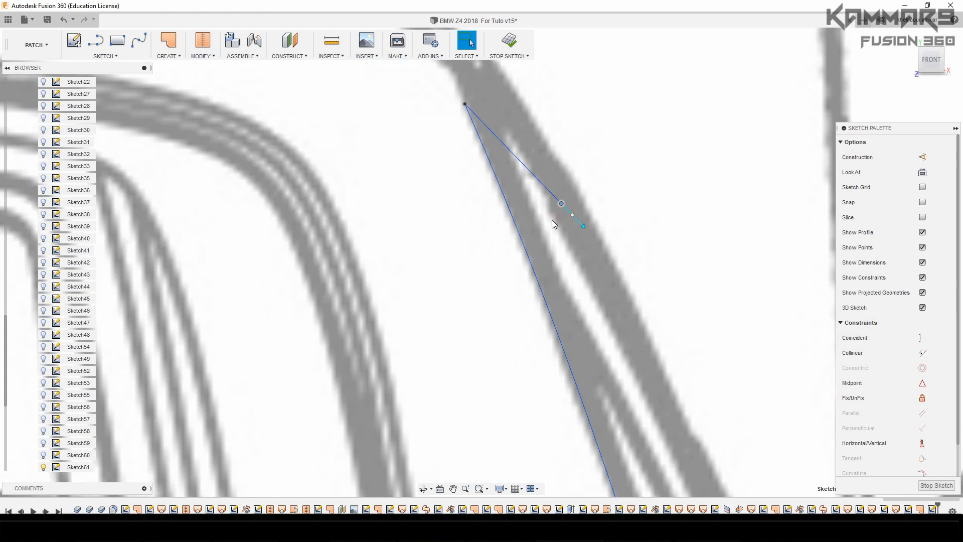
{"action": "key", "text": "m"}
{"action": "left_click_drag", "start_coordinate": [561, 175], "coordinate": [561, 173]}
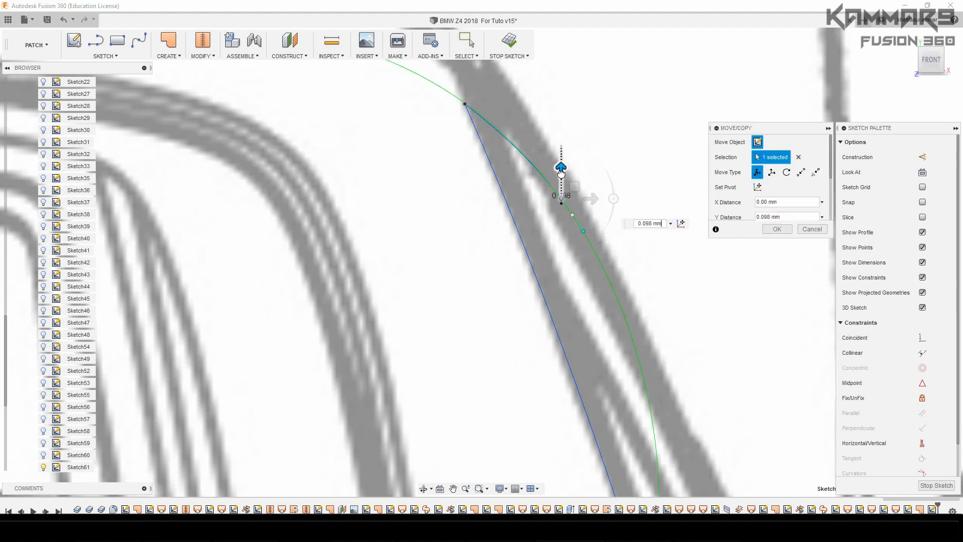
{"action": "left_click_drag", "start_coordinate": [562, 173], "coordinate": [569, 178]}
{"action": "left_click", "coordinate": [776, 230]}
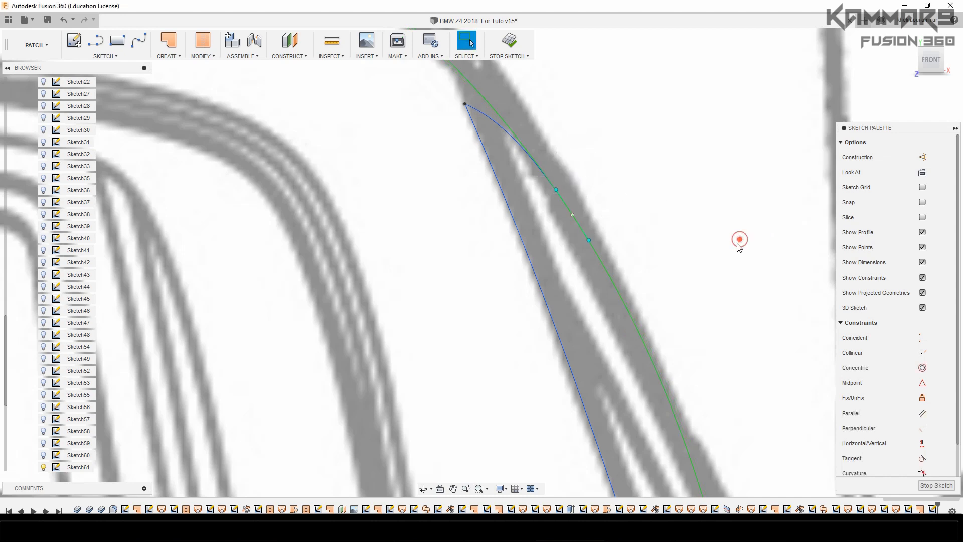
Step: In the side view, move the short spline's upper tangent handle -0.034 mm and its lower handle -0.122 mm in X
{"action": "left_click", "coordinate": [555, 189]}
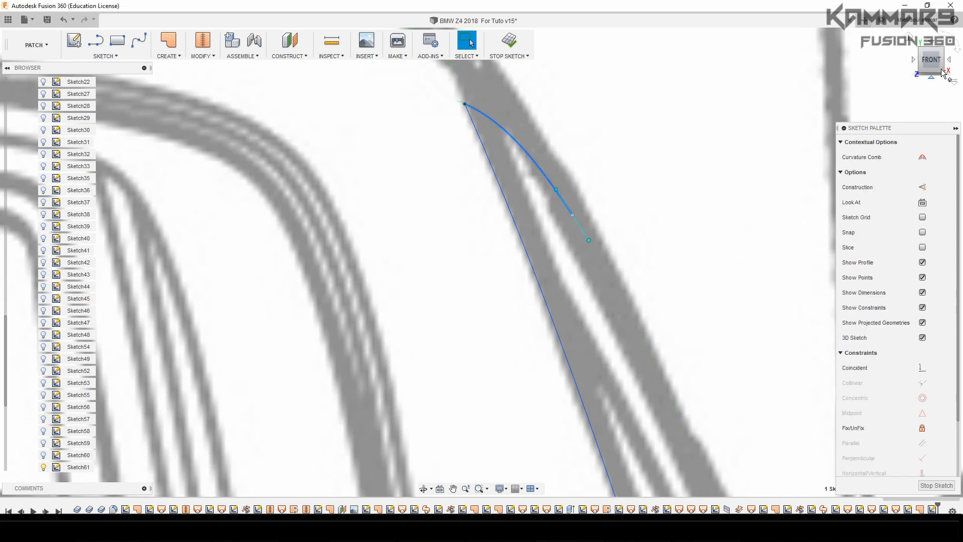
{"action": "left_click", "coordinate": [944, 49]}
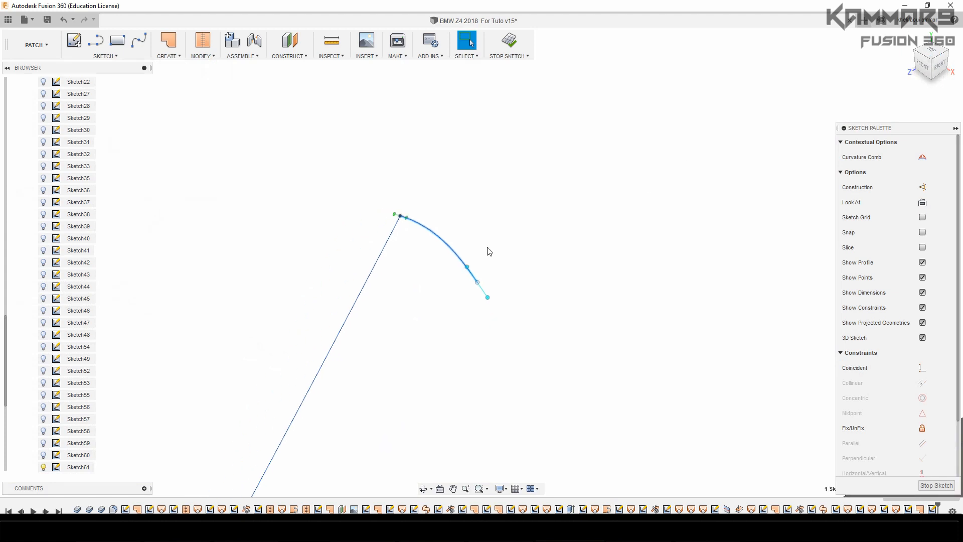
{"action": "left_click", "coordinate": [939, 74]}
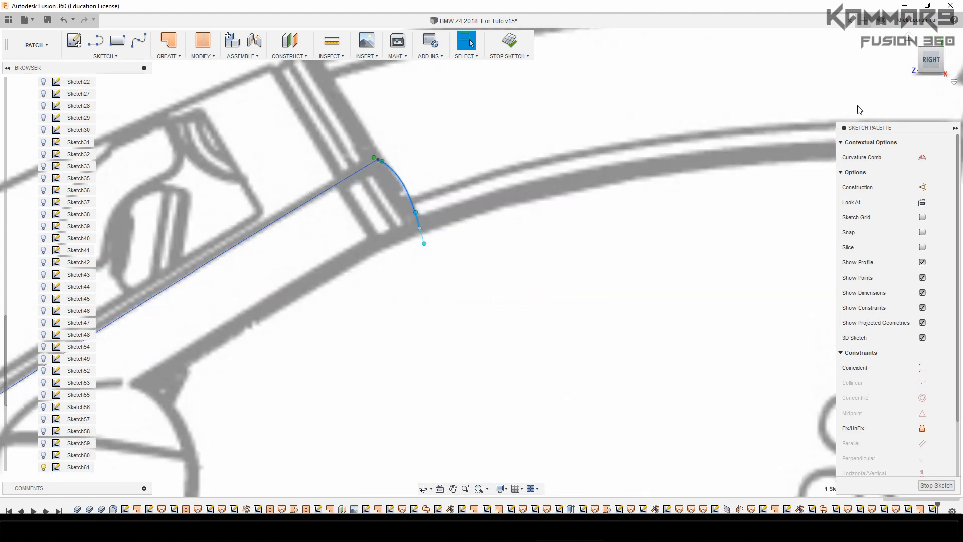
{"action": "key", "text": "Escape"}
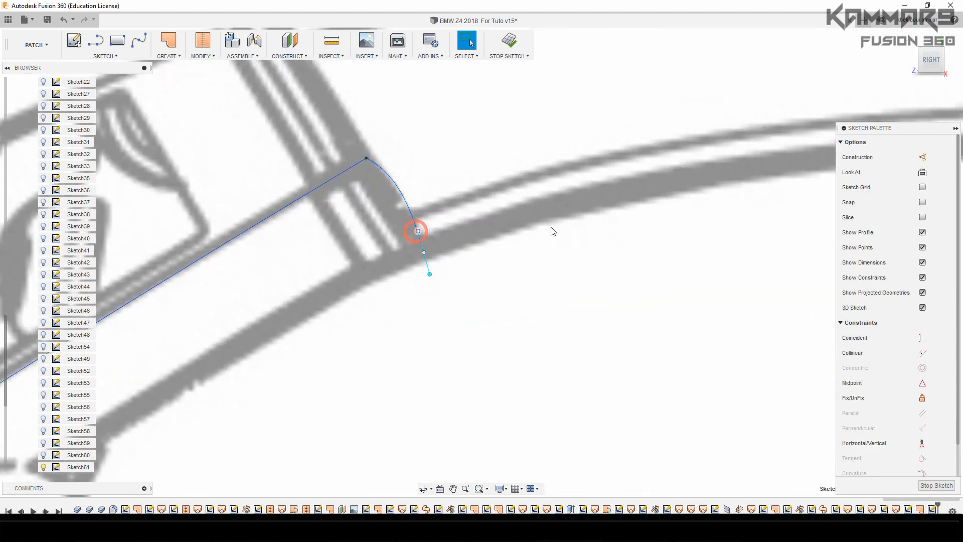
{"action": "scroll", "coordinate": [395, 260], "scroll_direction": "down", "scroll_amount": 4}
{"action": "scroll", "coordinate": [396, 279], "scroll_direction": "down", "scroll_amount": 3}
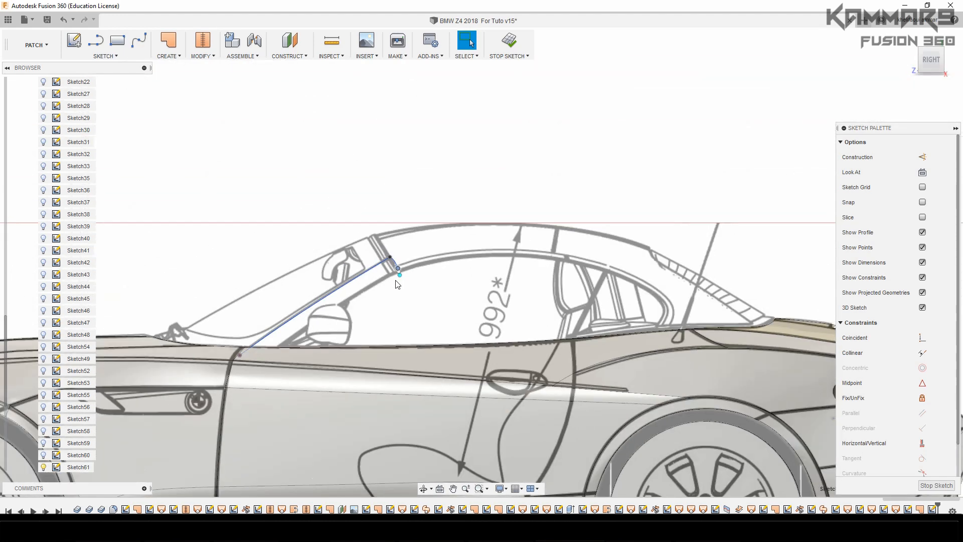
{"action": "scroll", "coordinate": [398, 276], "scroll_direction": "up", "scroll_amount": 8}
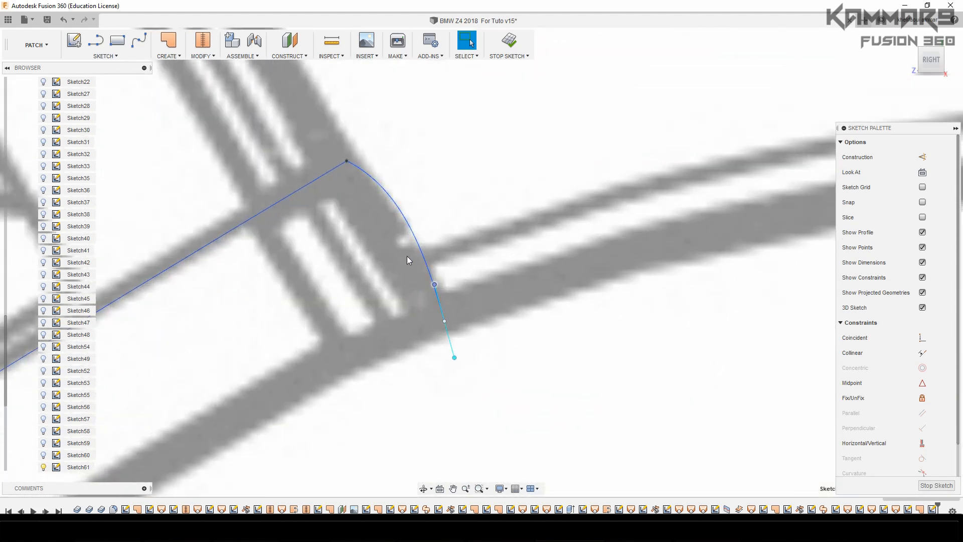
{"action": "left_click", "coordinate": [365, 172]}
{"action": "left_click", "coordinate": [356, 167]}
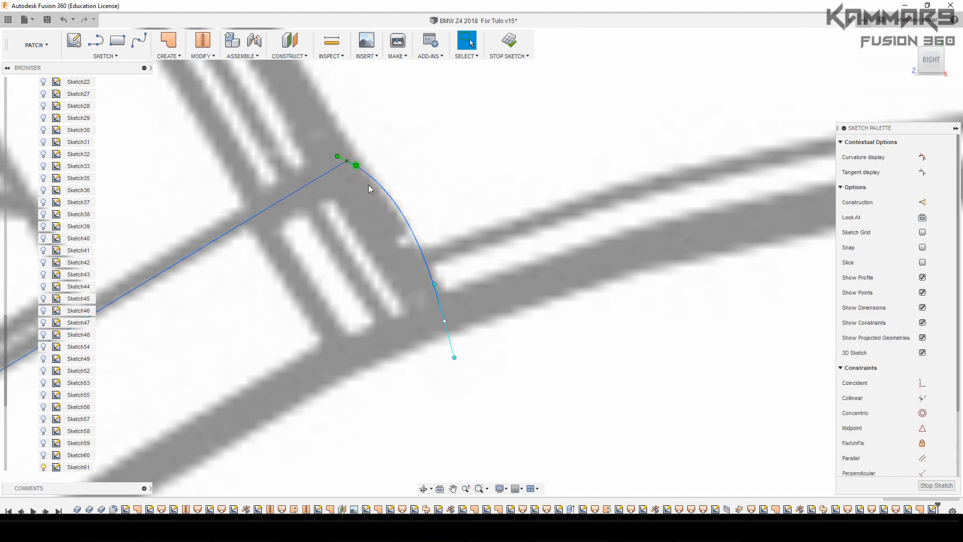
{"action": "key", "text": "m"}
{"action": "left_click_drag", "start_coordinate": [386, 167], "coordinate": [384, 167]}
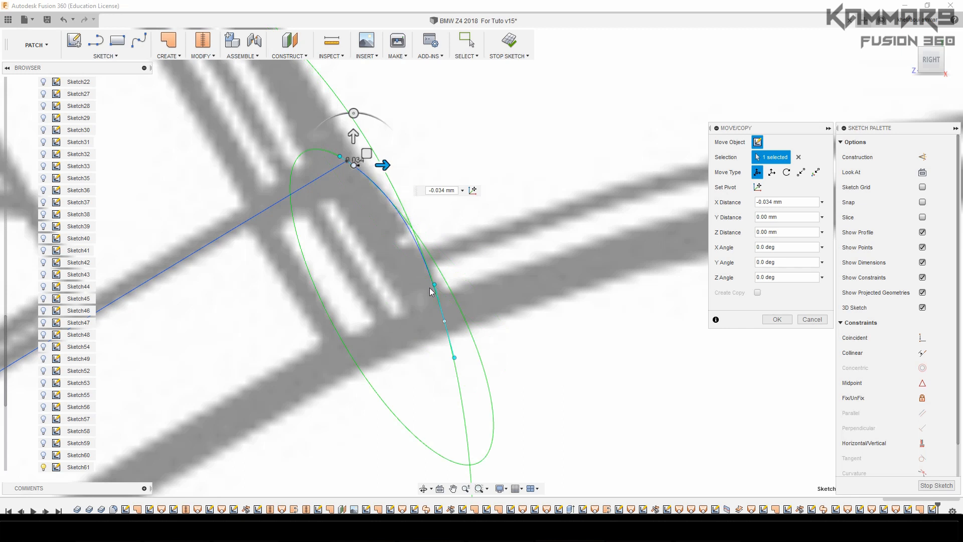
{"action": "left_click", "coordinate": [434, 286]}
{"action": "left_click_drag", "start_coordinate": [460, 285], "coordinate": [451, 285]}
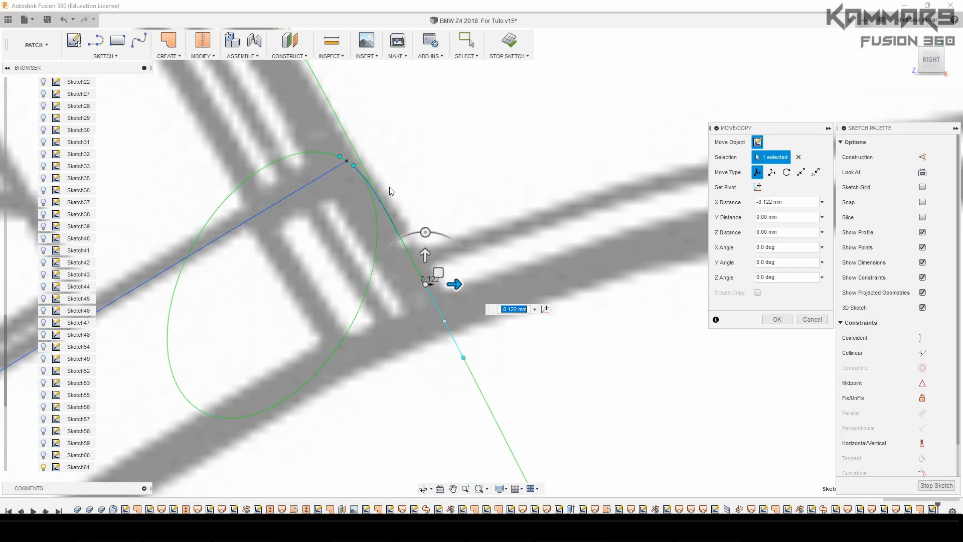
Step: Move the short spline's upper tangent handle -0.048 mm and its lower handle -0.014 mm in X to follow the blueprint's roof joint
{"action": "left_click", "coordinate": [354, 168]}
{"action": "left_click_drag", "start_coordinate": [384, 166], "coordinate": [381, 168]}
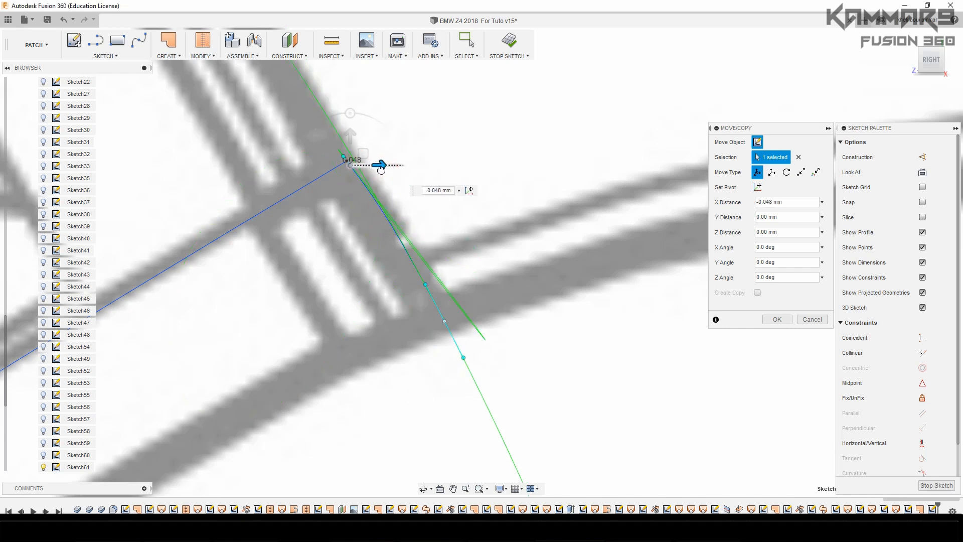
{"action": "left_click", "coordinate": [426, 288]}
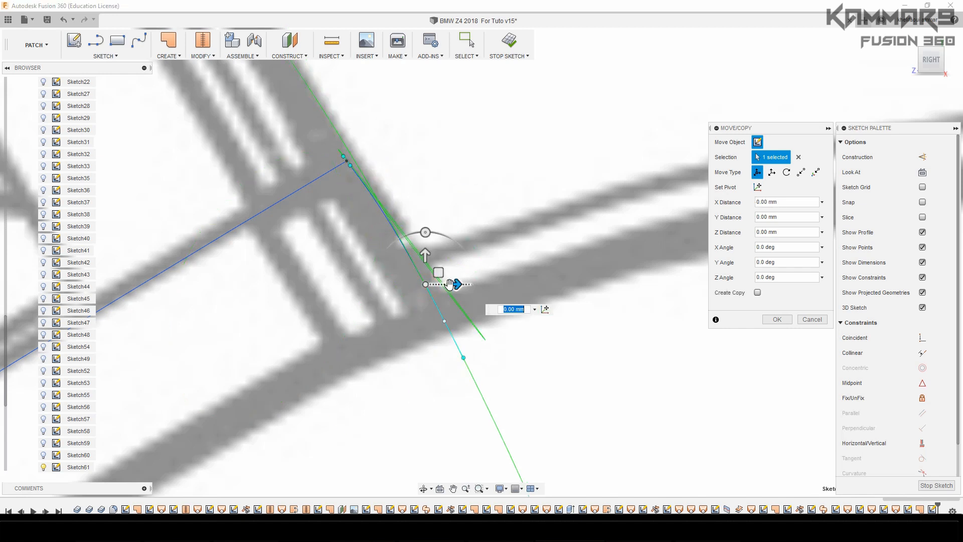
{"action": "left_click_drag", "start_coordinate": [454, 285], "coordinate": [450, 285]}
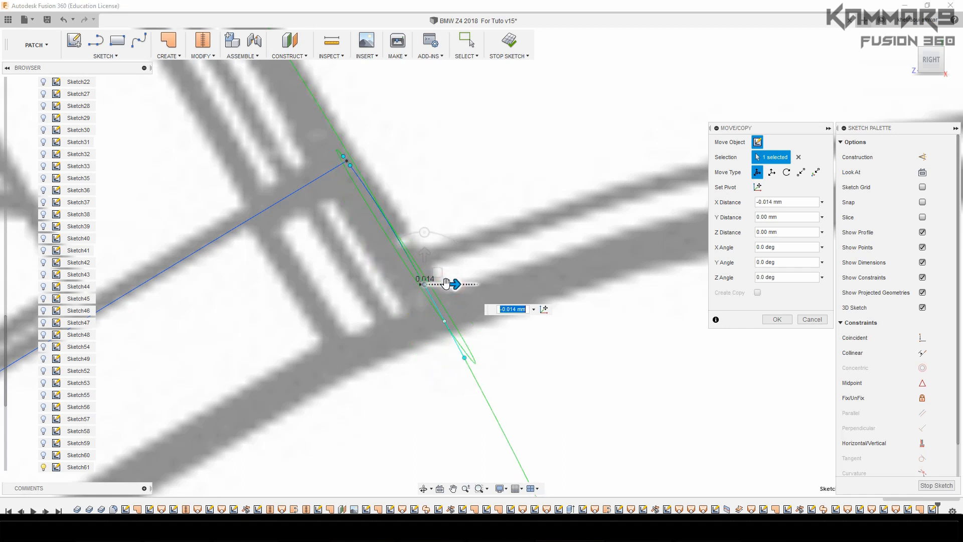
{"action": "left_click", "coordinate": [777, 319]}
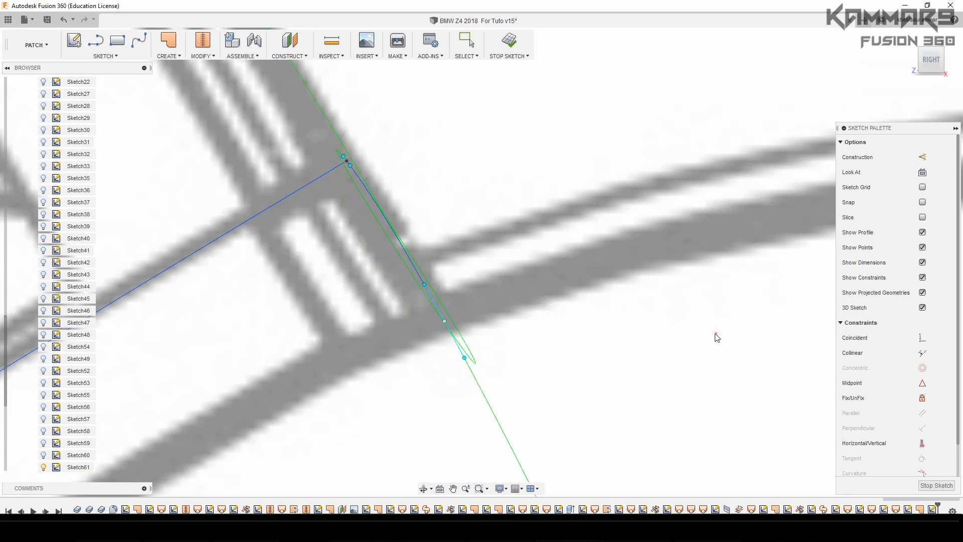
{"action": "left_click", "coordinate": [412, 269]}
{"action": "scroll", "coordinate": [557, 351], "scroll_direction": "down", "scroll_amount": 4}
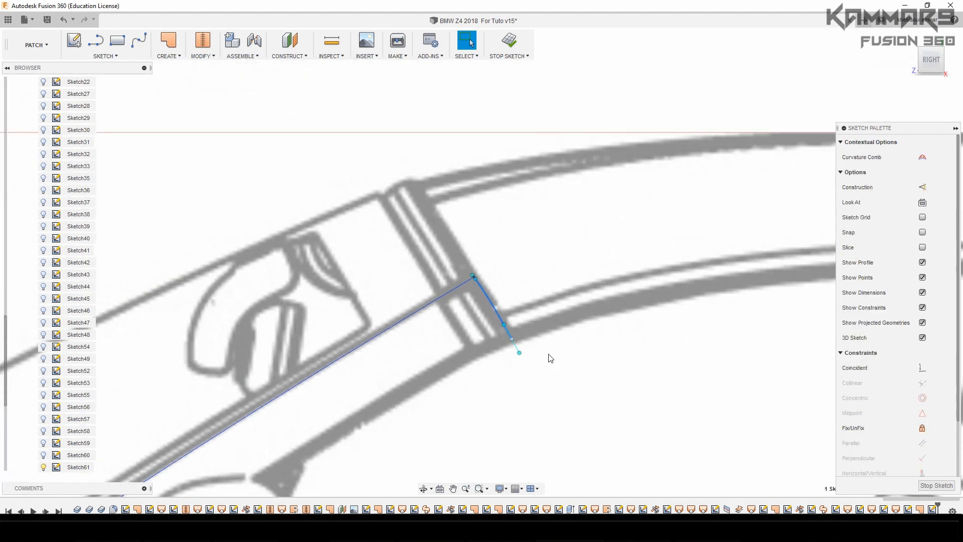
{"action": "scroll", "coordinate": [547, 350], "scroll_direction": "down", "scroll_amount": 6}
{"action": "scroll", "coordinate": [543, 371], "scroll_direction": "up", "scroll_amount": 2}
{"action": "left_click", "coordinate": [541, 369]}
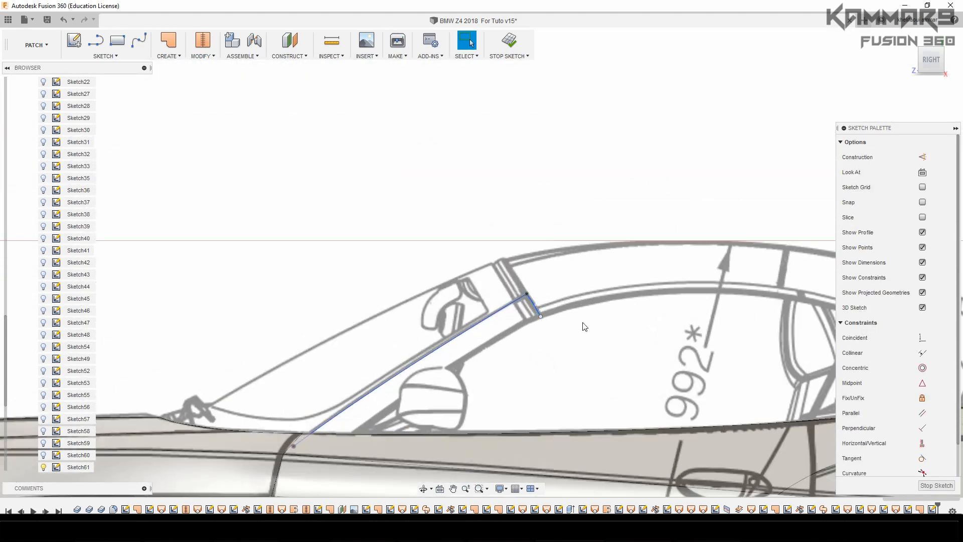
Step: Draw a two-point spline from the short spline's free end down to the upper edge of the door body surface
{"action": "scroll", "coordinate": [541, 340], "scroll_direction": "up", "scroll_amount": 2}
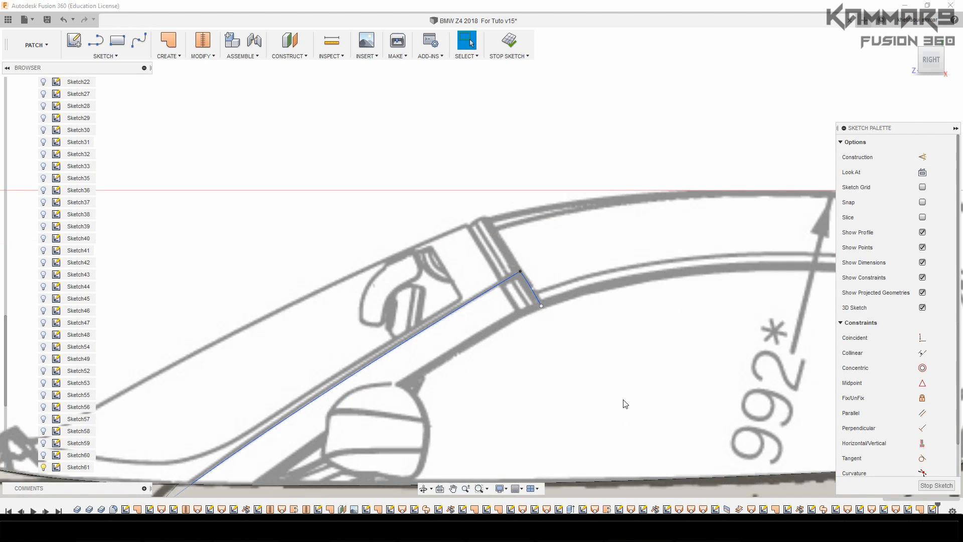
{"action": "left_click", "coordinate": [604, 375]}
{"action": "left_click", "coordinate": [139, 41]}
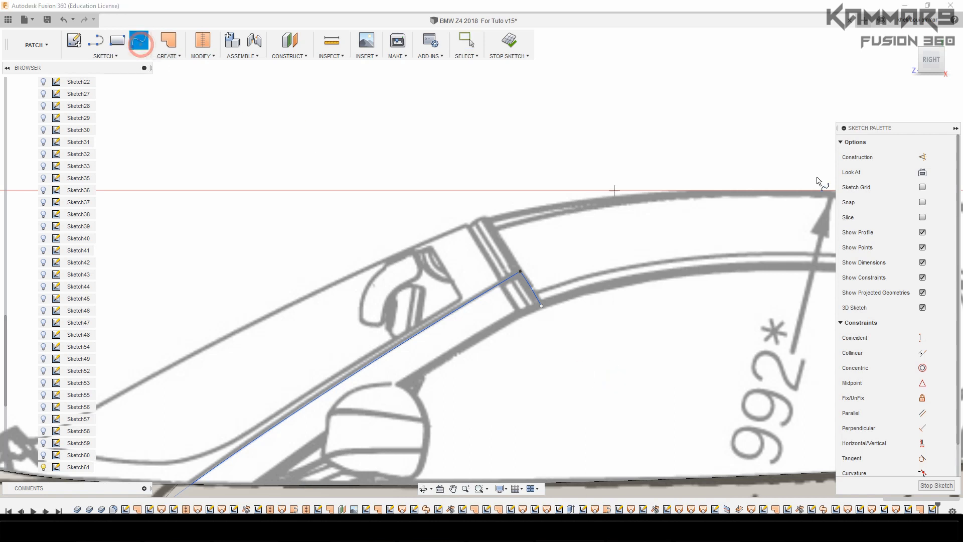
{"action": "left_click", "coordinate": [920, 49]}
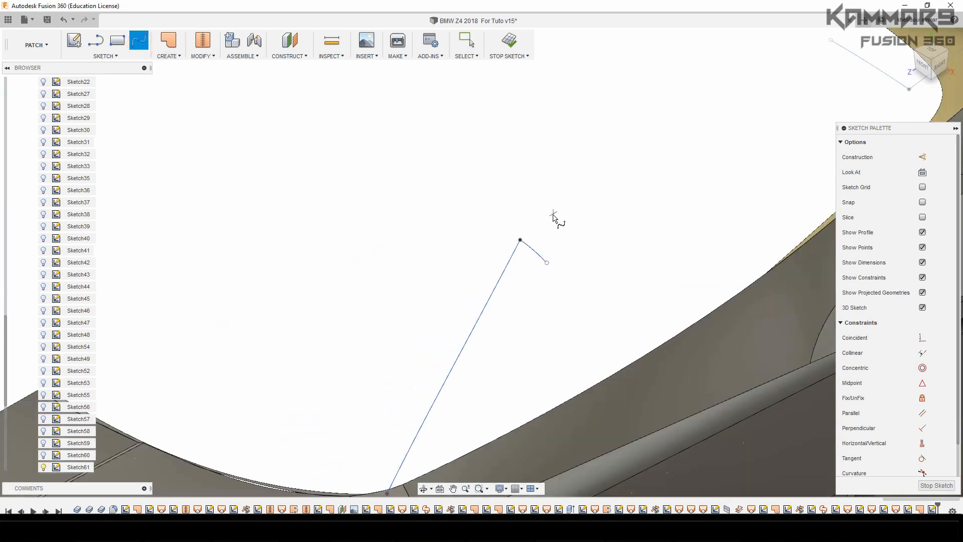
{"action": "left_click", "coordinate": [547, 257]}
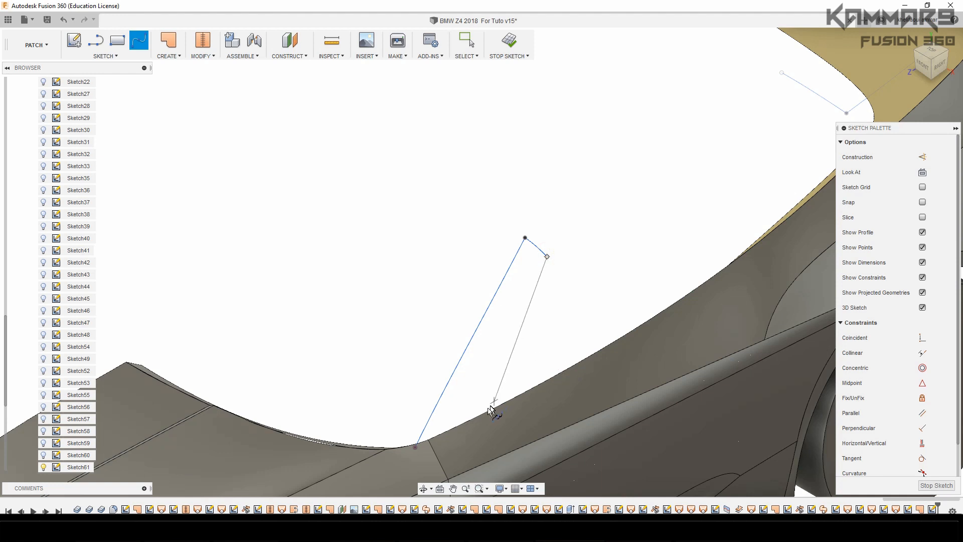
{"action": "left_click", "coordinate": [464, 423]}
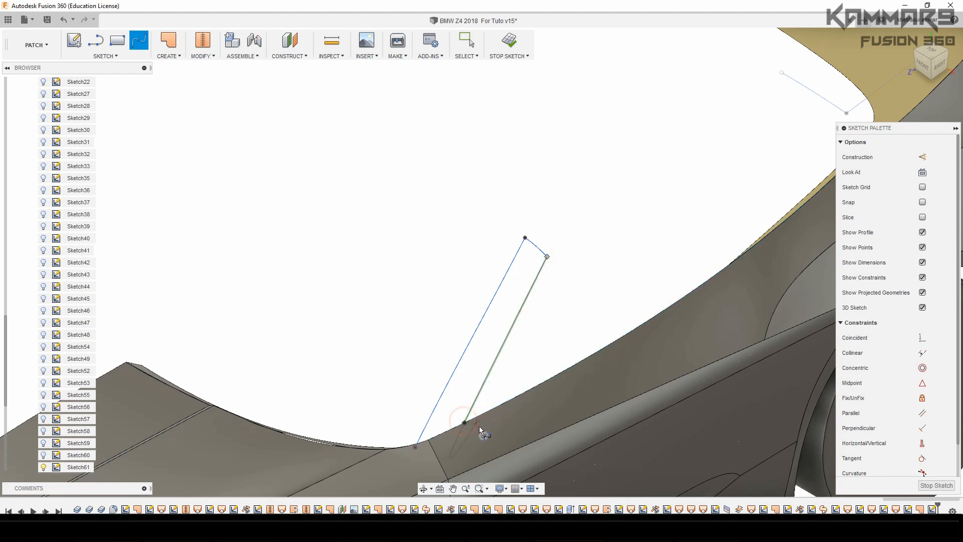
{"action": "left_click", "coordinate": [481, 433]}
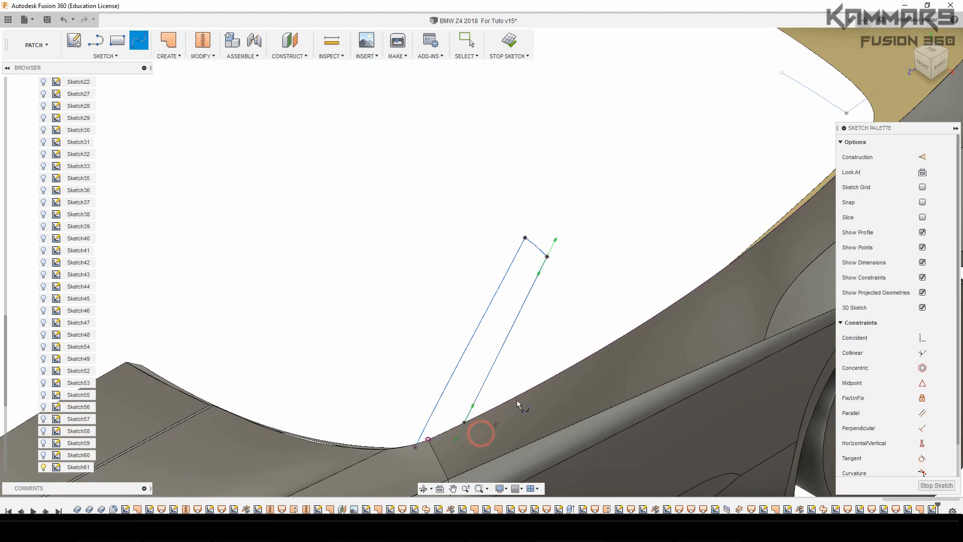
{"action": "left_click", "coordinate": [941, 69]}
{"action": "scroll", "coordinate": [466, 334], "scroll_direction": "up", "scroll_amount": 5}
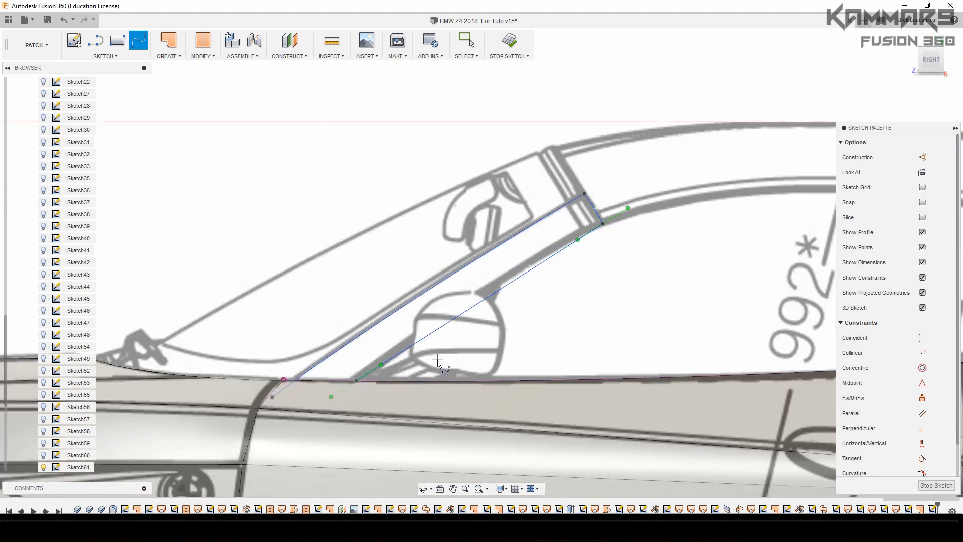
{"action": "key", "text": "Escape"}
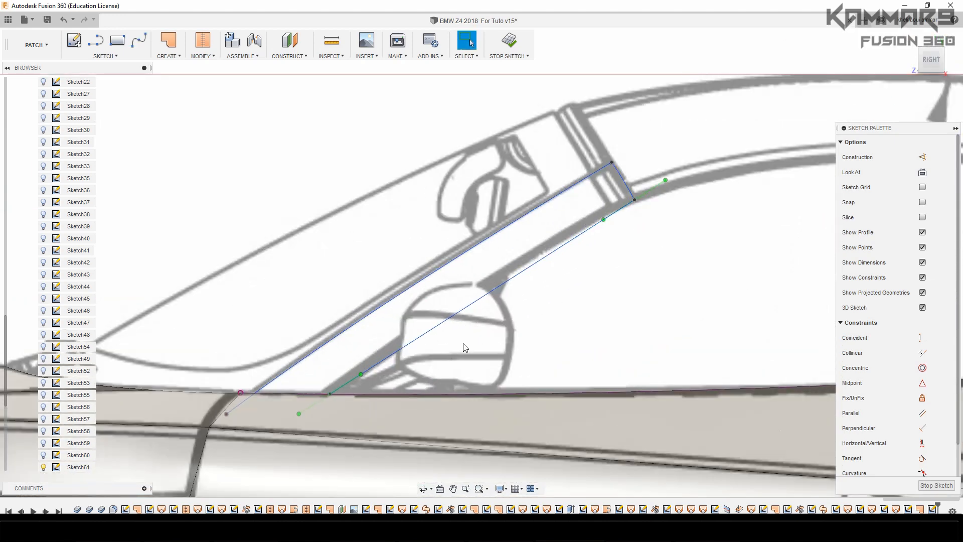
Step: In the side view, move the new spline's lower end point about -0.64 mm in X along the body edge onto the blueprint pillar base
{"action": "scroll", "coordinate": [406, 392], "scroll_direction": "up", "scroll_amount": 2}
{"action": "left_click", "coordinate": [311, 397]}
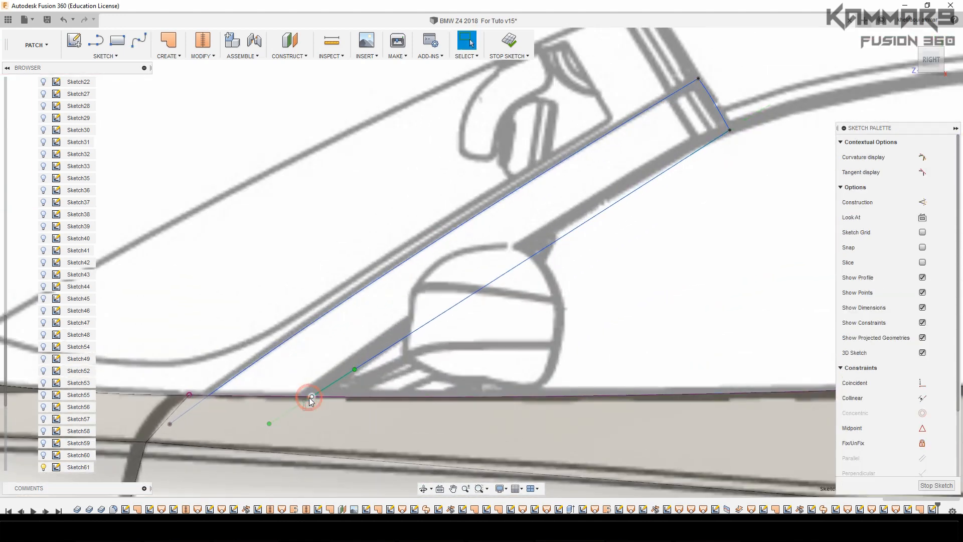
{"action": "key", "text": "m"}
{"action": "scroll", "coordinate": [306, 400], "scroll_direction": "up", "scroll_amount": 2}
{"action": "left_click_drag", "start_coordinate": [333, 397], "coordinate": [310, 396]}
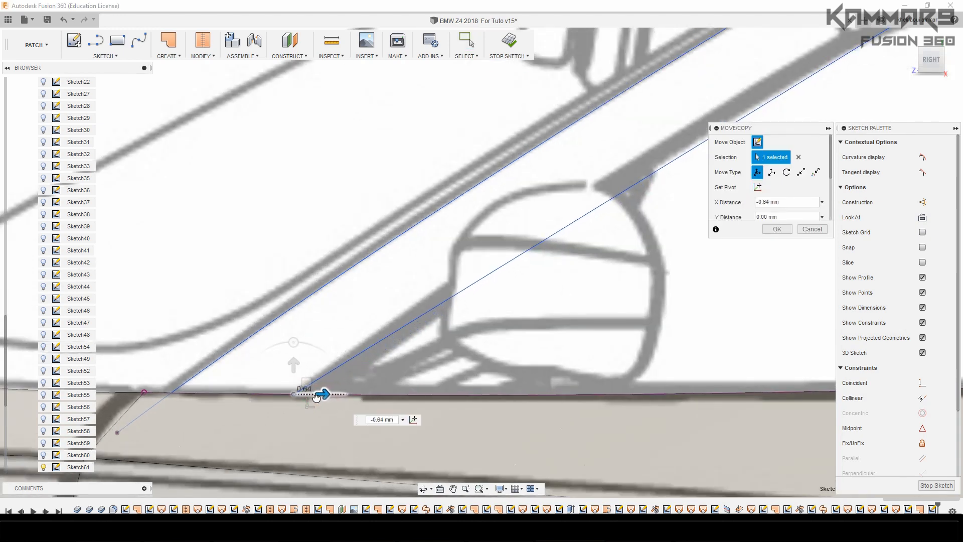
{"action": "left_click", "coordinate": [763, 229]}
{"action": "scroll", "coordinate": [708, 267], "scroll_direction": "down", "scroll_amount": 3}
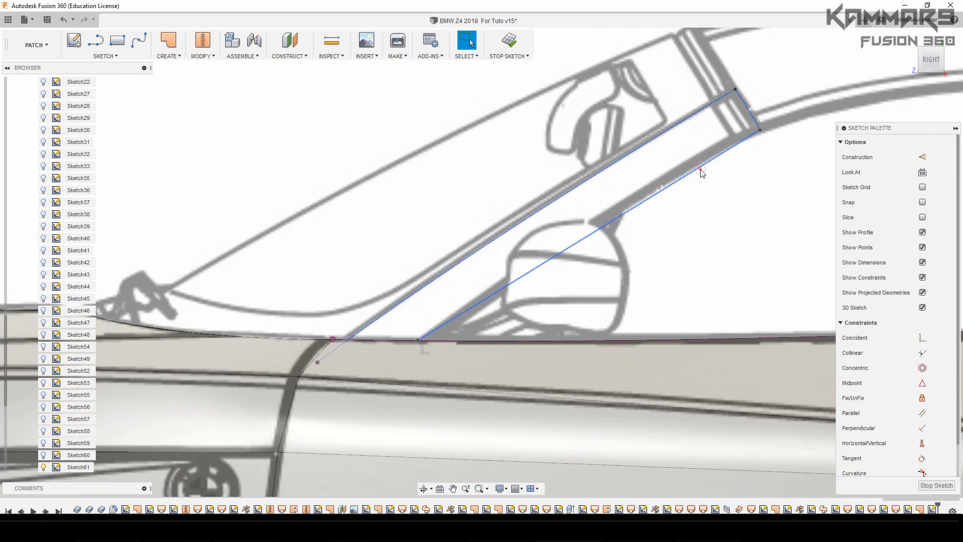
Step: In the side view, move the rear pillar spline's upper tangent handle -0.486 mm in X to follow the blueprint's curved pillar edge
{"action": "left_click", "coordinate": [701, 172]}
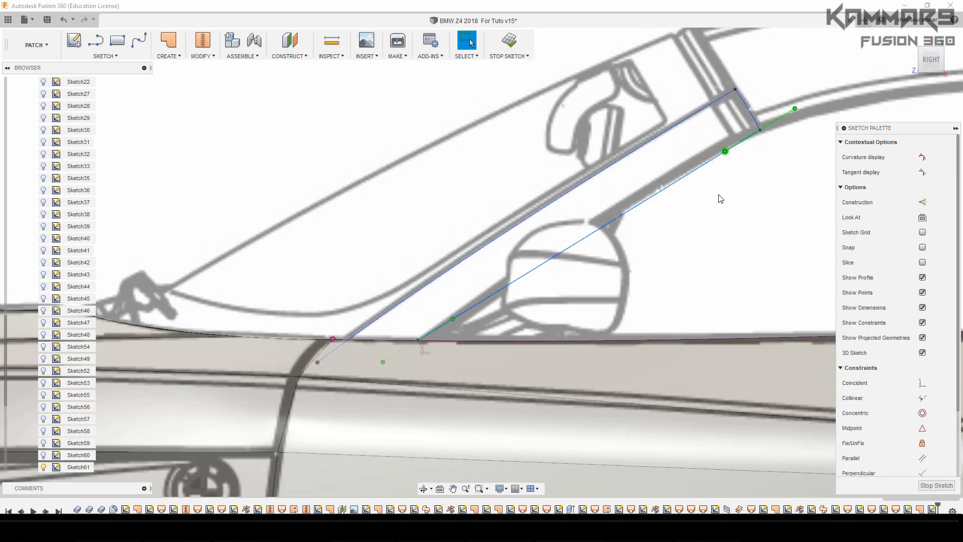
{"action": "key", "text": "m"}
{"action": "scroll", "coordinate": [622, 198], "scroll_direction": "down", "scroll_amount": 3}
{"action": "scroll", "coordinate": [670, 203], "scroll_direction": "up", "scroll_amount": 3}
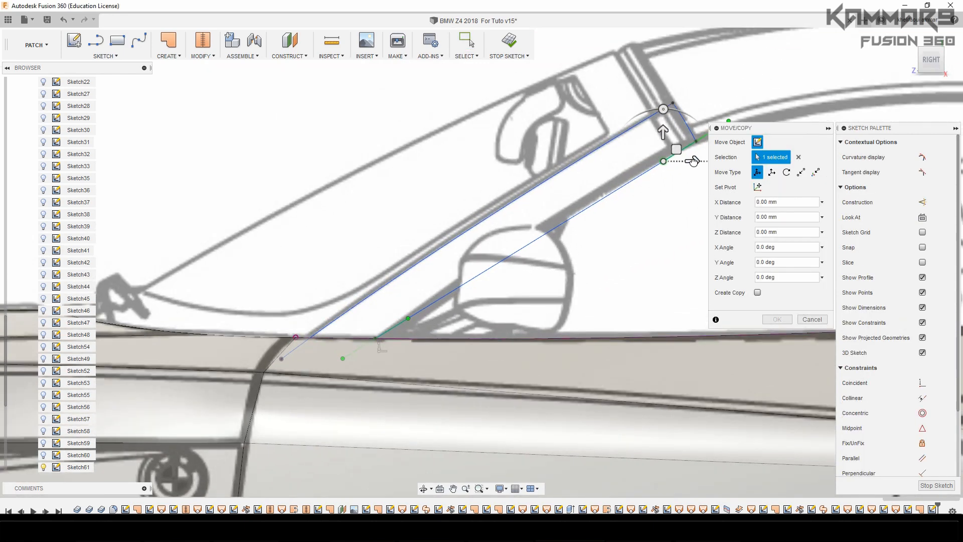
{"action": "left_click_drag", "start_coordinate": [694, 161], "coordinate": [691, 161]}
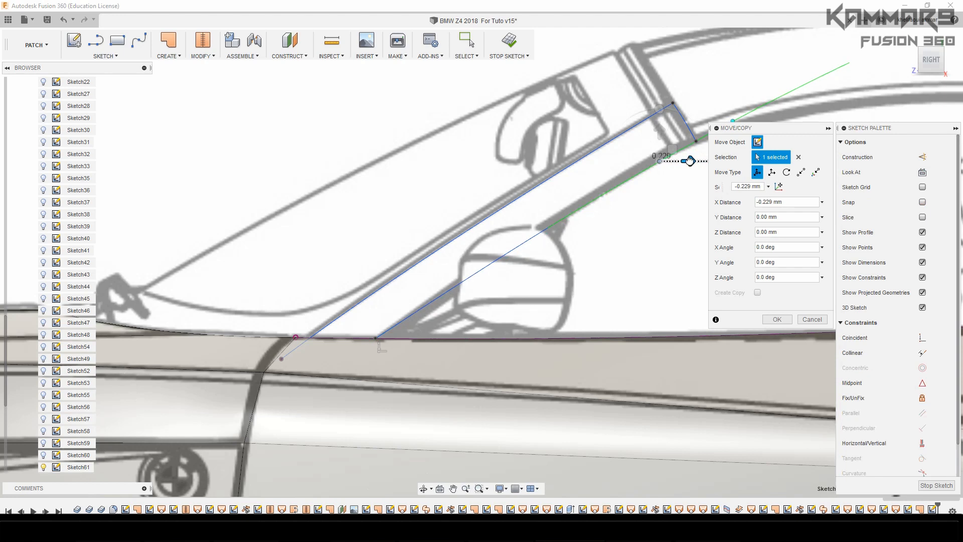
{"action": "left_click_drag", "start_coordinate": [688, 161], "coordinate": [684, 160]}
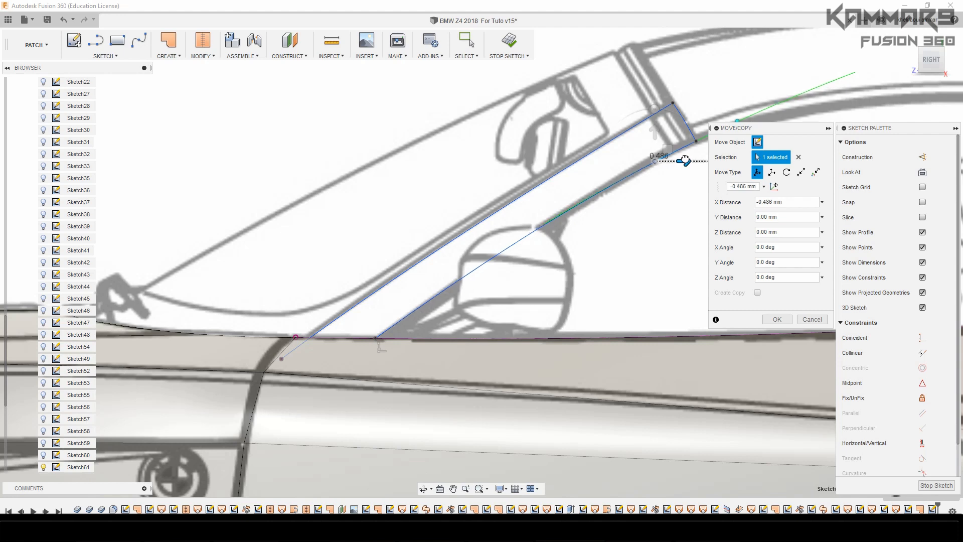
{"action": "left_click", "coordinate": [772, 321]}
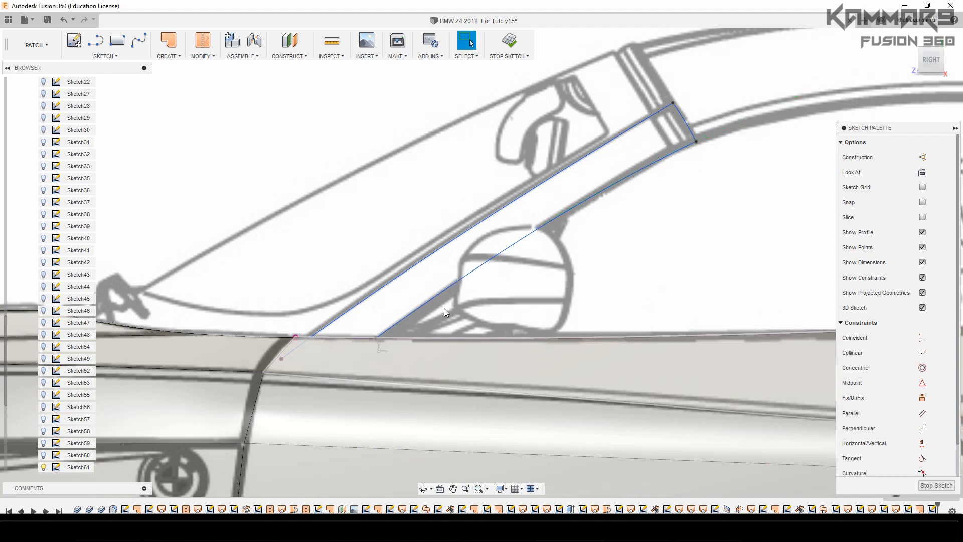
Step: Draw a spline along the body edge from the rear pillar spline's base through the body corner to the front pillar spline's base
{"action": "left_click", "coordinate": [139, 40]}
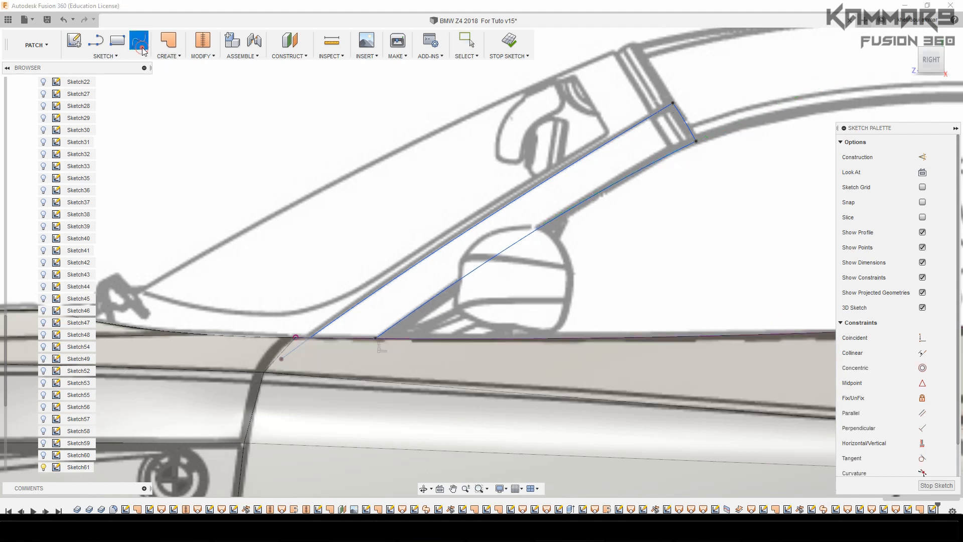
{"action": "left_click", "coordinate": [942, 50]}
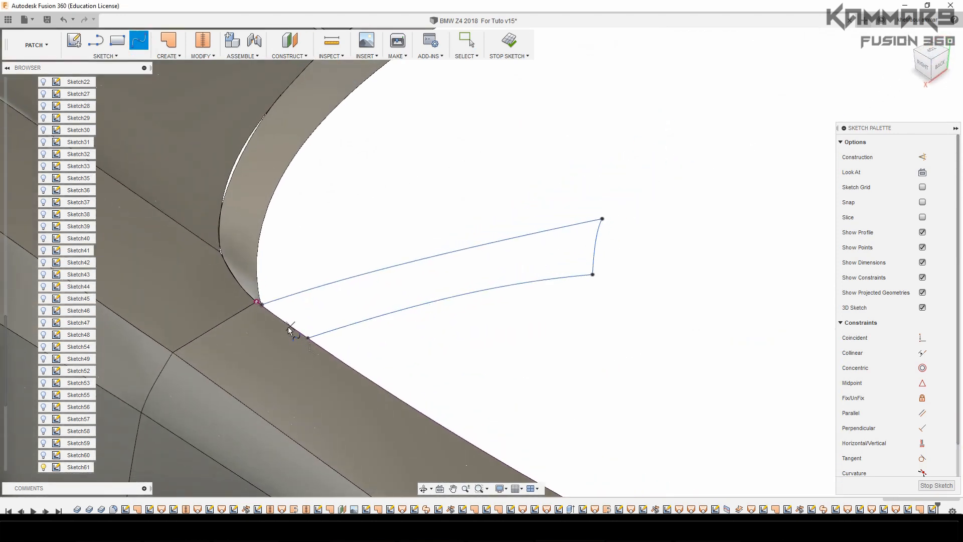
{"action": "scroll", "coordinate": [290, 330], "scroll_direction": "up", "scroll_amount": 3}
{"action": "left_click", "coordinate": [318, 344]}
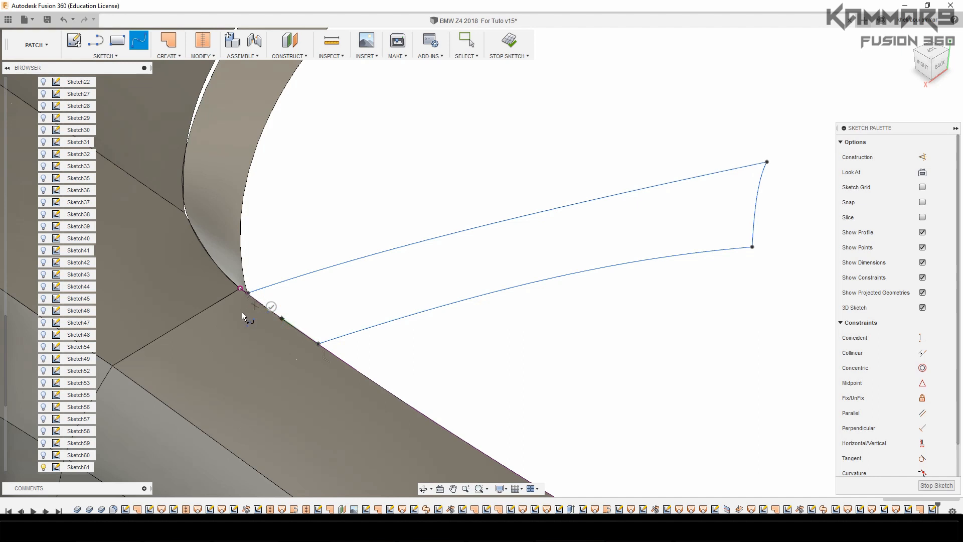
{"action": "scroll", "coordinate": [243, 308], "scroll_direction": "up", "scroll_amount": 5}
{"action": "scroll", "coordinate": [257, 309], "scroll_direction": "up", "scroll_amount": 2}
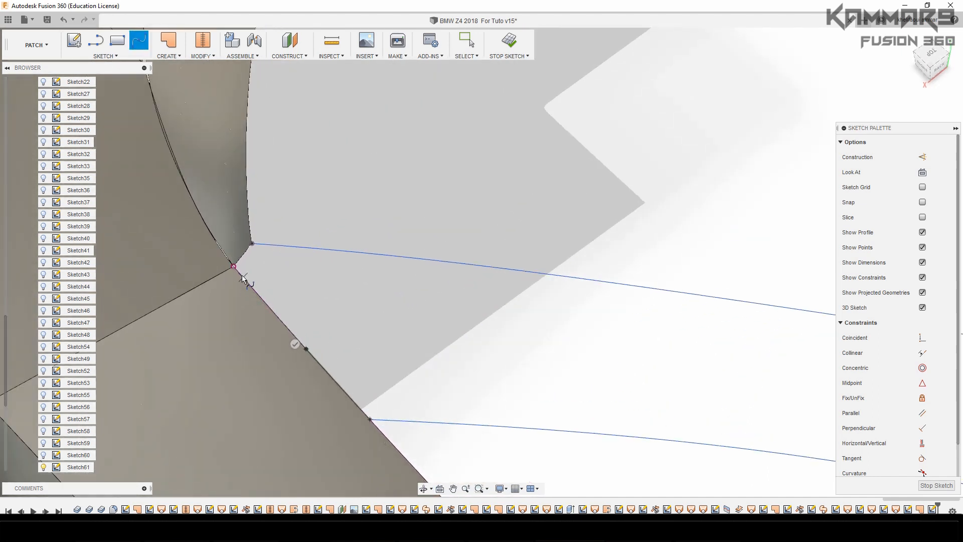
{"action": "left_click", "coordinate": [250, 247]}
{"action": "key", "text": "Escape"}
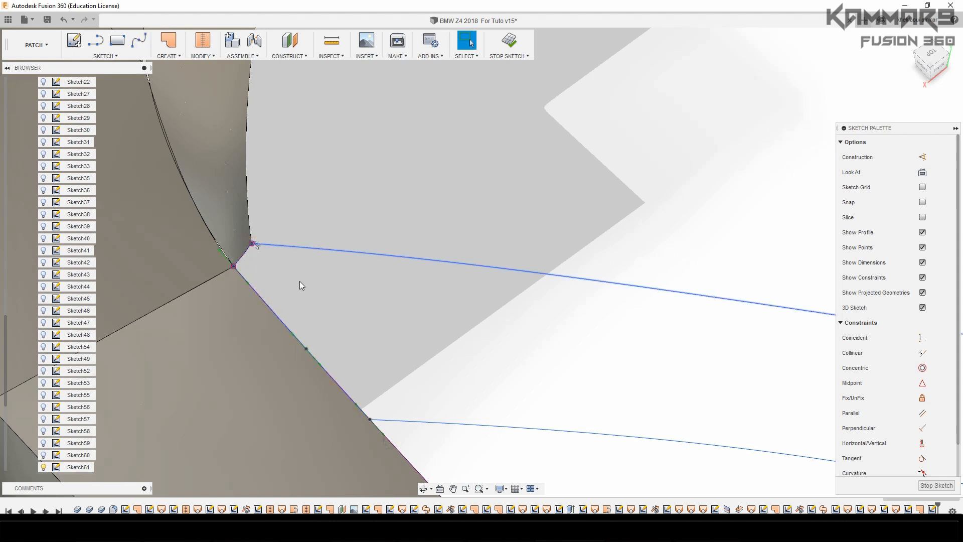
Step: In the top view, move the rear pillar spline's upper tangent handle 0.334 mm outward onto the blueprint's pillar edge
{"action": "scroll", "coordinate": [538, 361], "scroll_direction": "down", "scroll_amount": 5}
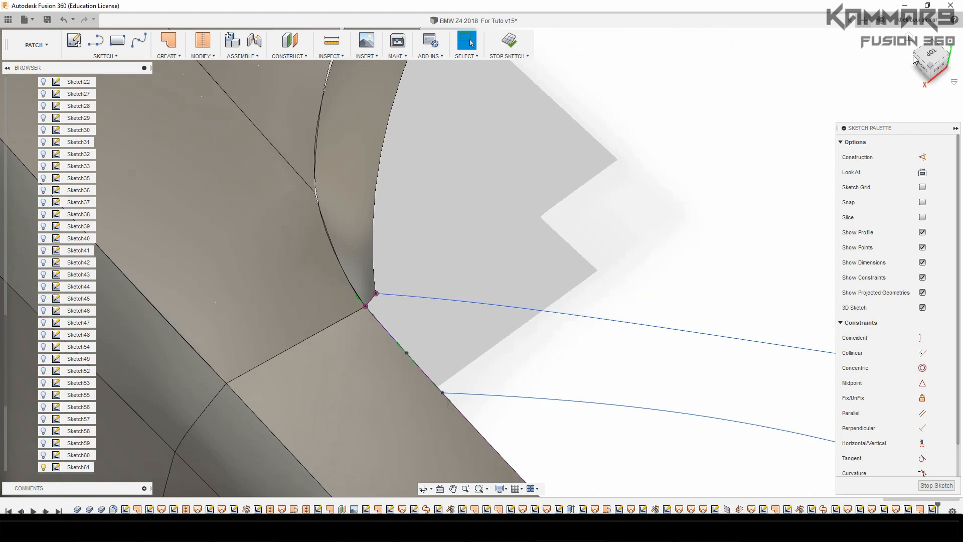
{"action": "left_click", "coordinate": [919, 58]}
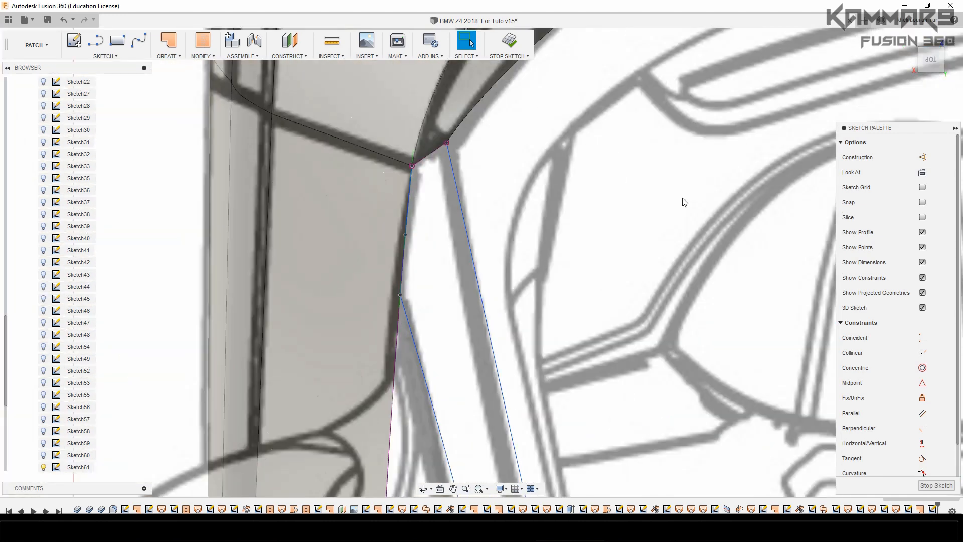
{"action": "scroll", "coordinate": [642, 274], "scroll_direction": "down", "scroll_amount": 5}
{"action": "scroll", "coordinate": [625, 369], "scroll_direction": "up", "scroll_amount": 7}
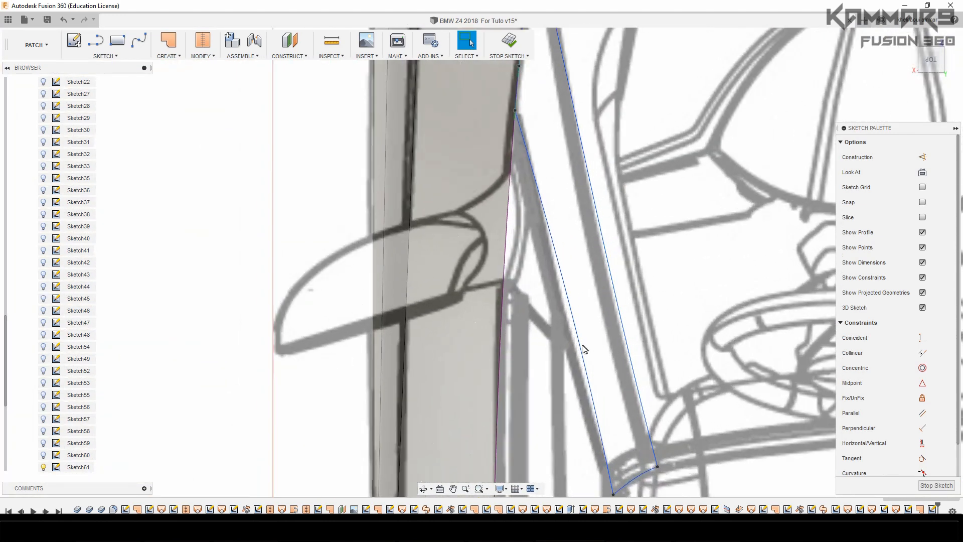
{"action": "left_click", "coordinate": [582, 345]}
{"action": "left_click", "coordinate": [606, 458]}
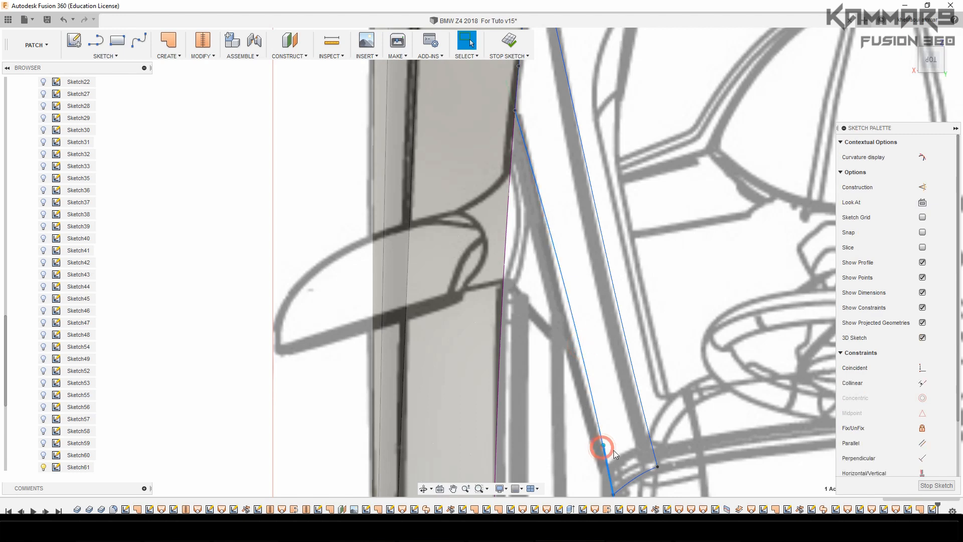
{"action": "key", "text": "m"}
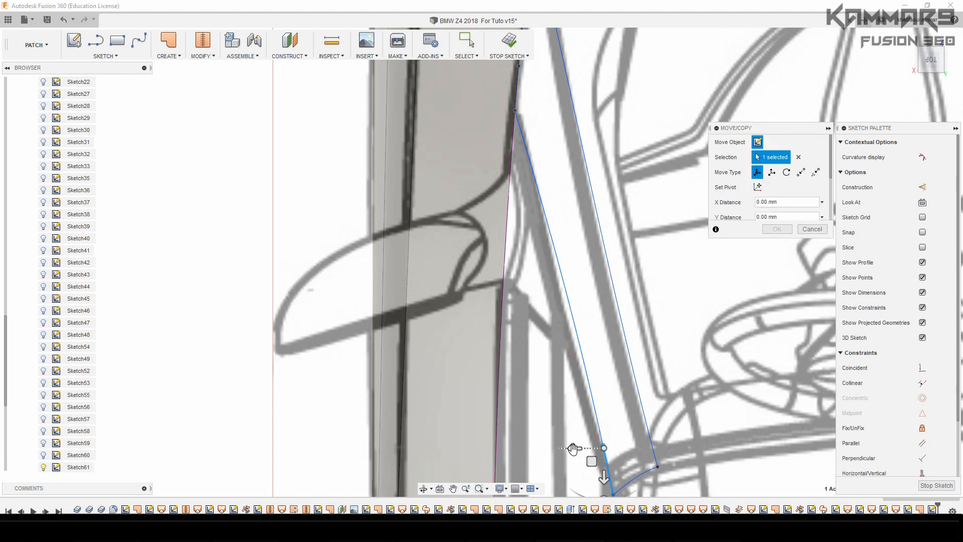
{"action": "left_click_drag", "start_coordinate": [574, 448], "coordinate": [566, 446]}
{"action": "scroll", "coordinate": [561, 392], "scroll_direction": "down", "scroll_amount": 2}
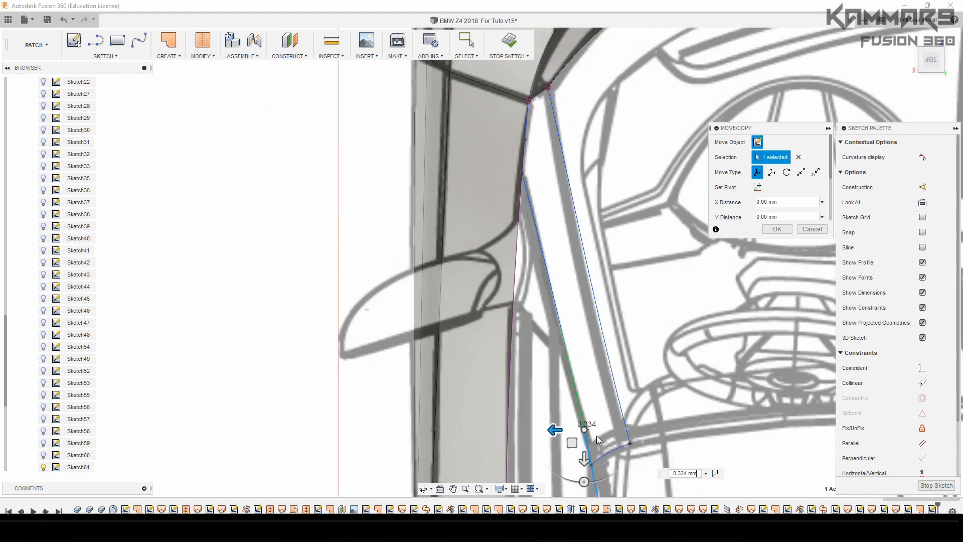
{"action": "scroll", "coordinate": [547, 417], "scroll_direction": "up", "scroll_amount": 3}
{"action": "left_click", "coordinate": [777, 229]}
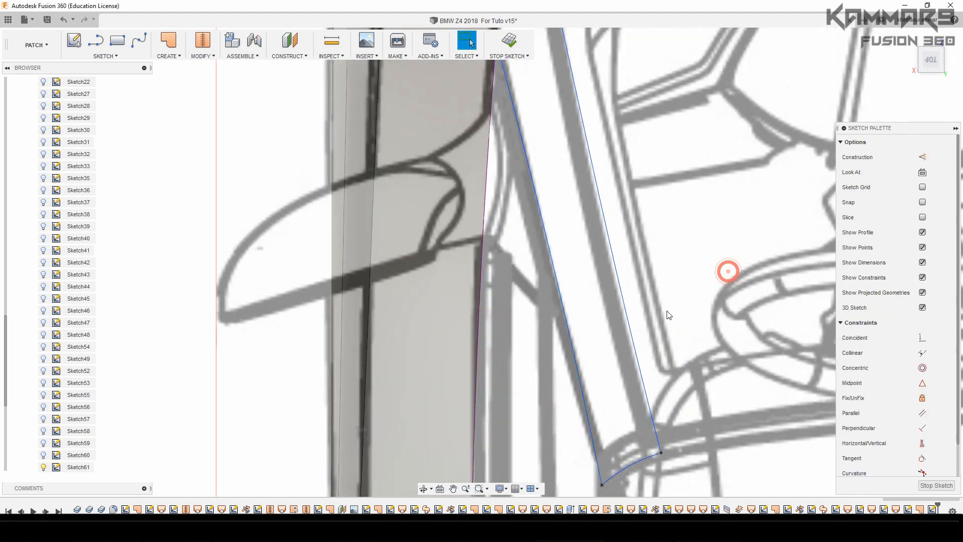
Step: Start a surface Loft with the base spline along the body edge as the first profile
{"action": "left_click", "coordinate": [910, 42]}
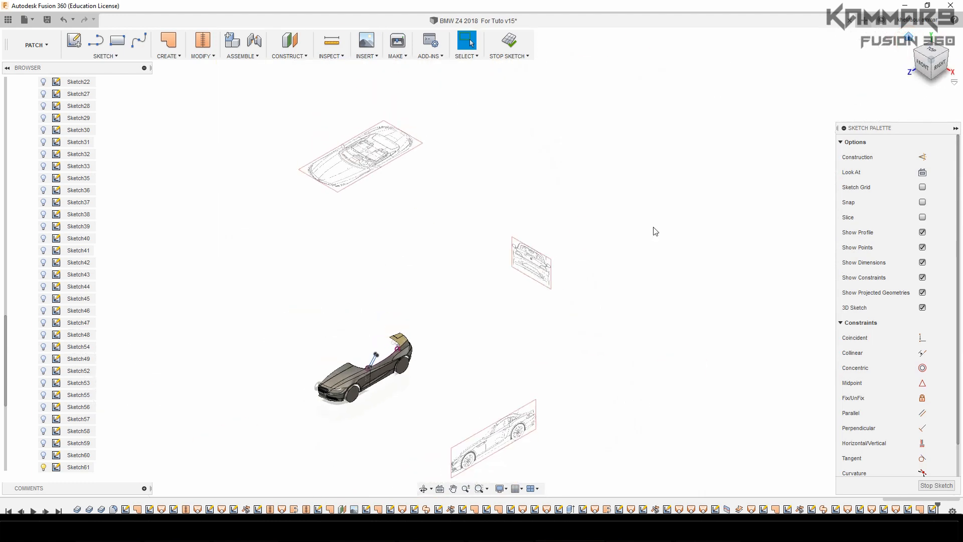
{"action": "scroll", "coordinate": [396, 348], "scroll_direction": "up", "scroll_amount": 8}
{"action": "left_click", "coordinate": [436, 313]}
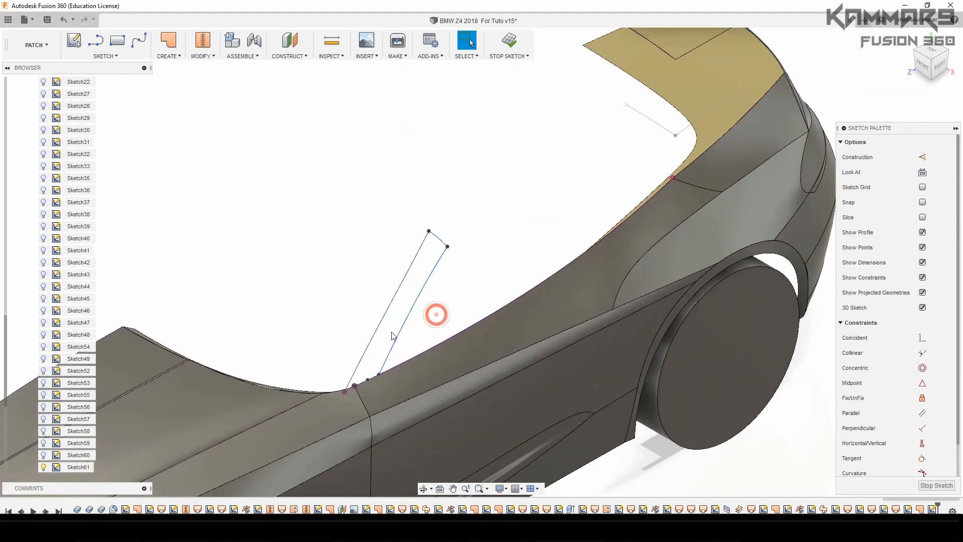
{"action": "scroll", "coordinate": [393, 333], "scroll_direction": "up", "scroll_amount": 1}
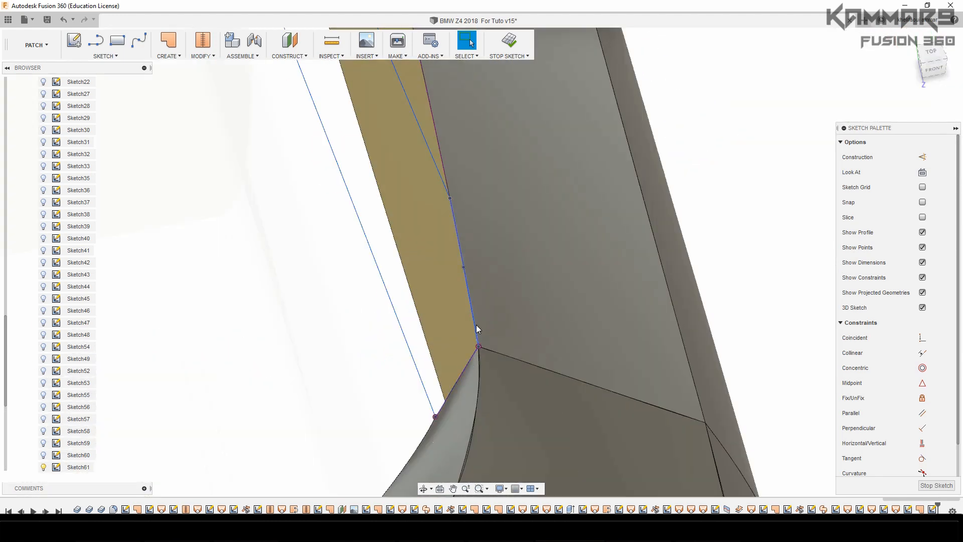
{"action": "left_click", "coordinate": [171, 55]}
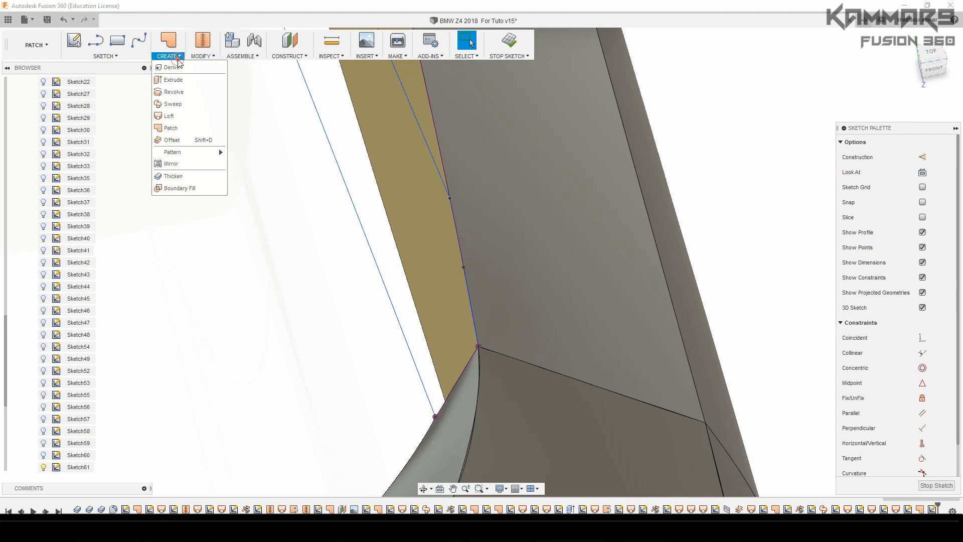
{"action": "left_click", "coordinate": [171, 116]}
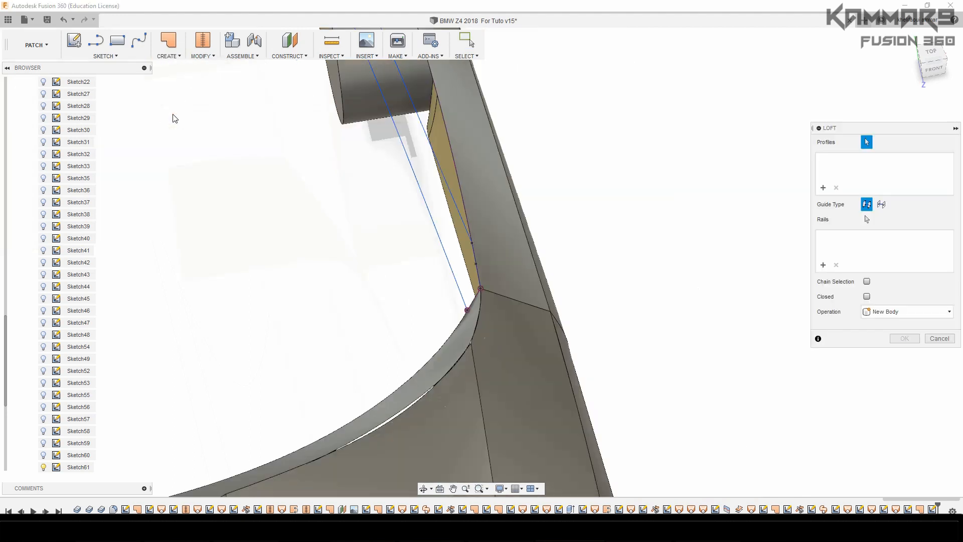
{"action": "scroll", "coordinate": [479, 291], "scroll_direction": "up", "scroll_amount": 5}
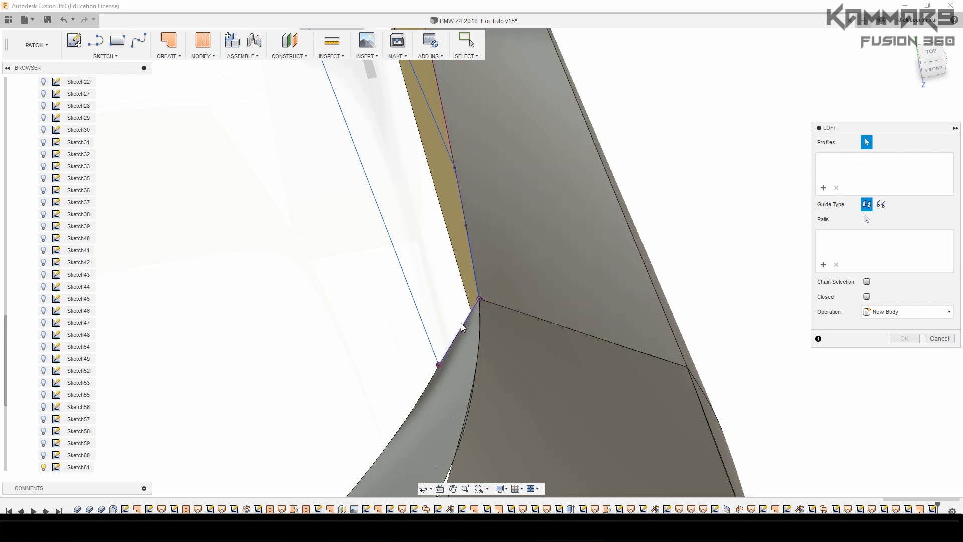
{"action": "left_click", "coordinate": [462, 326]}
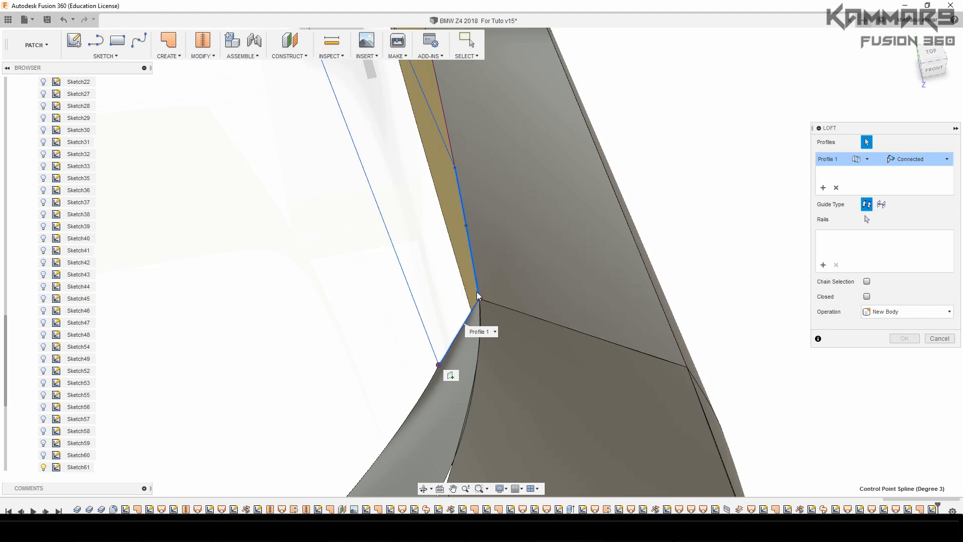
Step: Add the short spline at the pillar's upper end as the Loft's second profile
{"action": "left_click", "coordinate": [824, 188]}
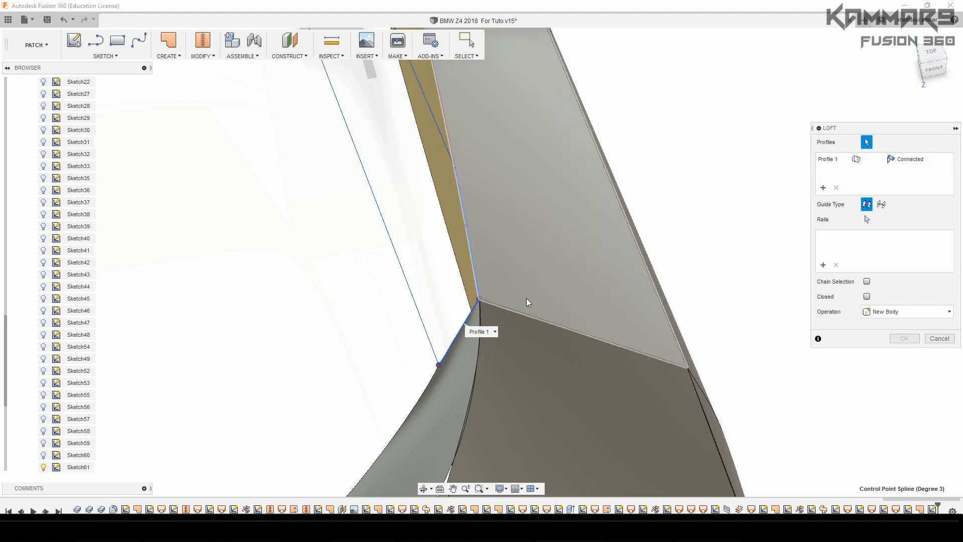
{"action": "scroll", "coordinate": [517, 308], "scroll_direction": "down", "scroll_amount": 5}
{"action": "scroll", "coordinate": [461, 238], "scroll_direction": "up", "scroll_amount": 1}
{"action": "scroll", "coordinate": [457, 229], "scroll_direction": "down", "scroll_amount": 2}
{"action": "scroll", "coordinate": [452, 142], "scroll_direction": "down", "scroll_amount": 2}
{"action": "scroll", "coordinate": [417, 121], "scroll_direction": "up", "scroll_amount": 2}
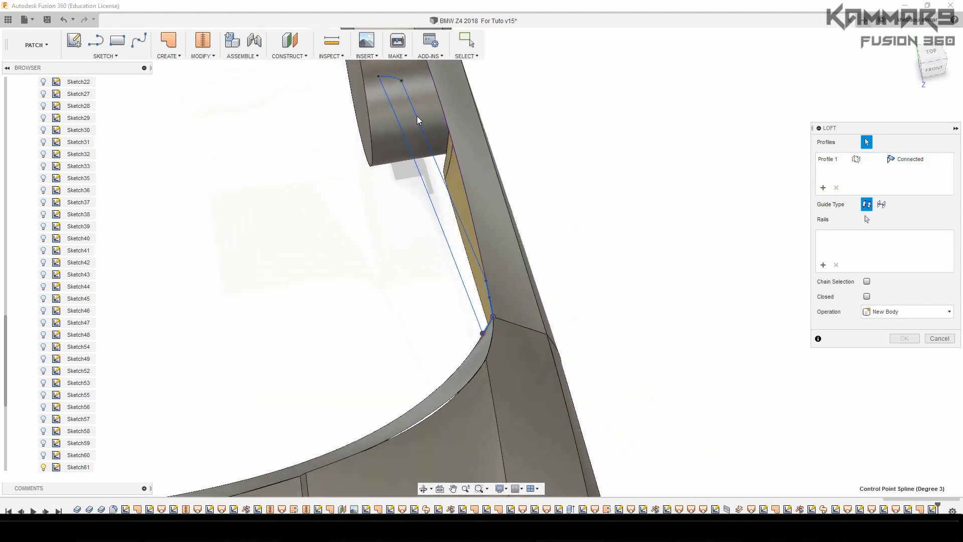
{"action": "left_click", "coordinate": [389, 74]}
{"action": "left_click", "coordinate": [390, 76]}
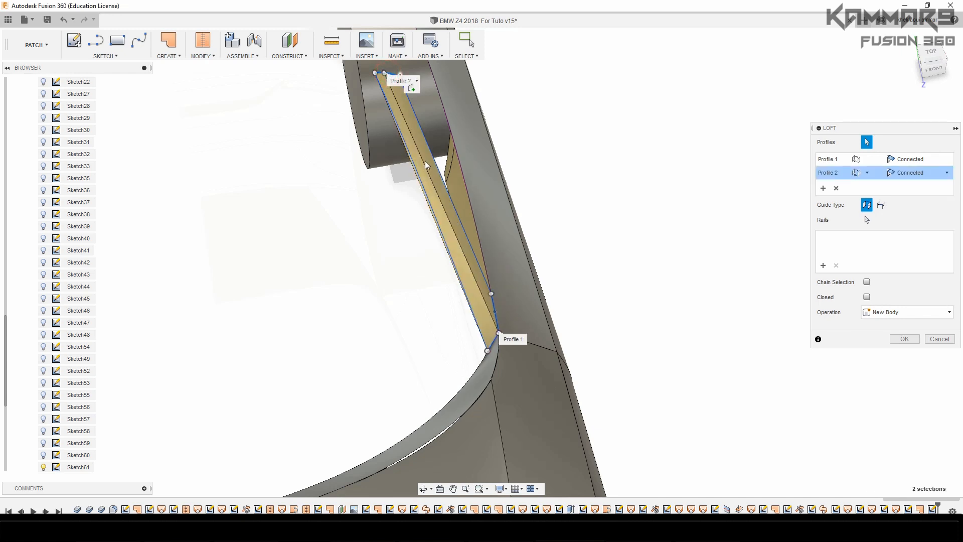
{"action": "scroll", "coordinate": [427, 165], "scroll_direction": "up", "scroll_amount": 1}
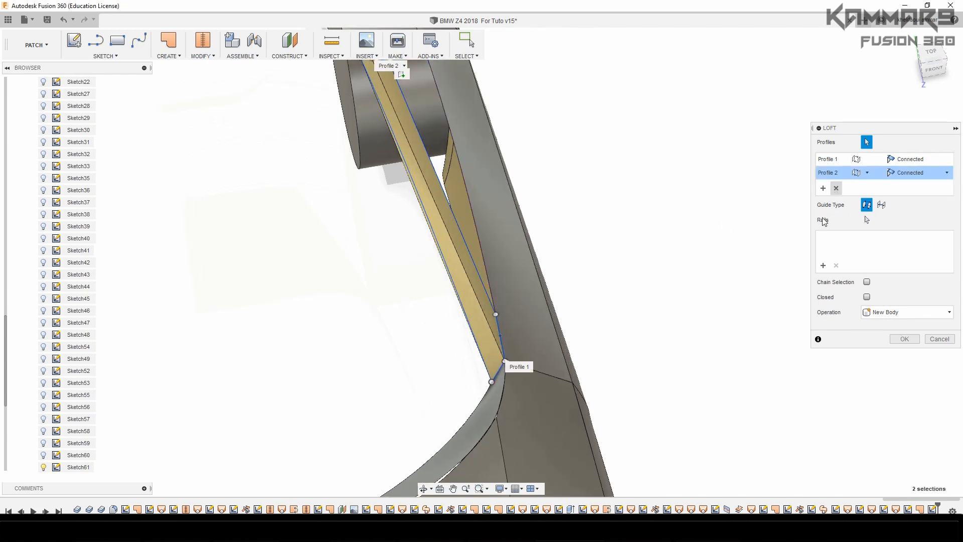
Step: Add the front and rear long pillar splines as rails and create the Loft as a New Body
{"action": "left_click", "coordinate": [824, 266]}
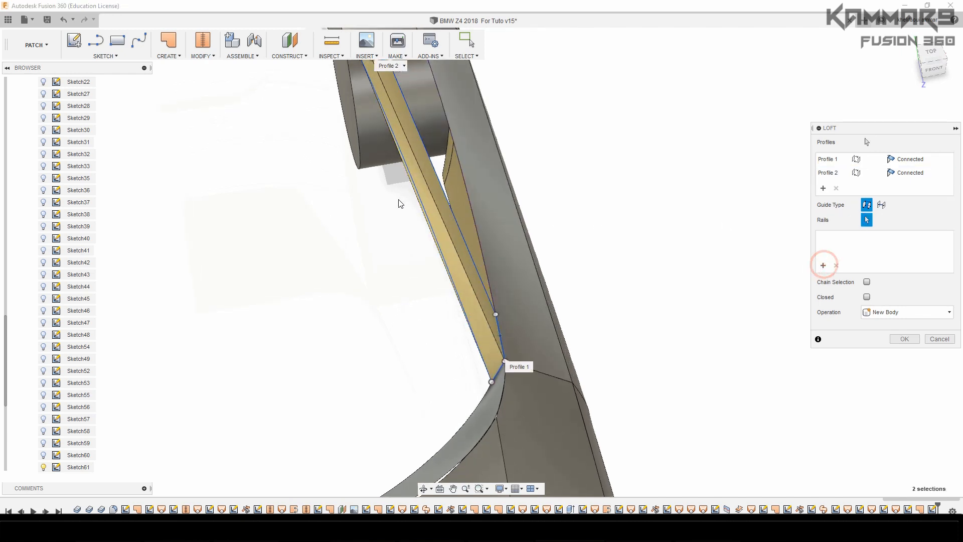
{"action": "left_click", "coordinate": [433, 227]}
{"action": "left_click", "coordinate": [449, 204]}
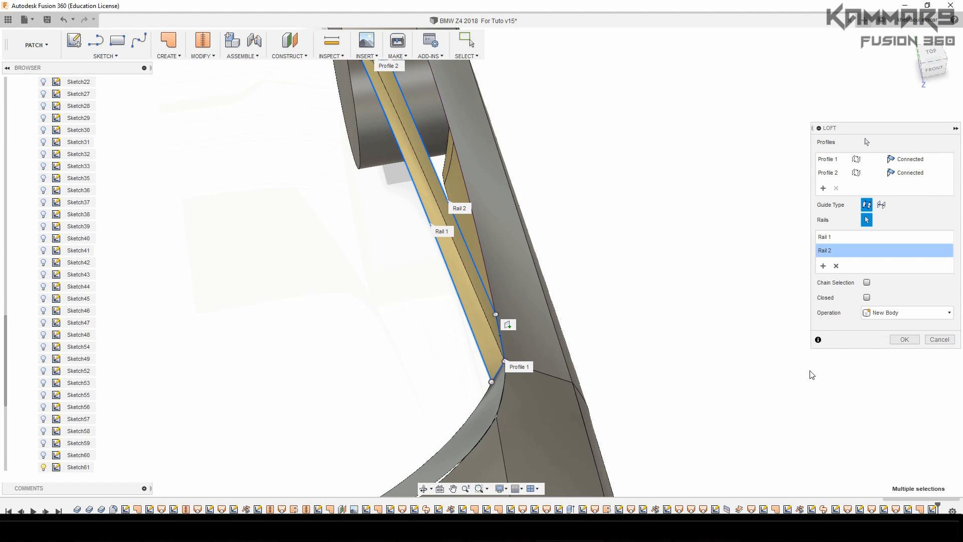
{"action": "left_click", "coordinate": [897, 341]}
{"action": "left_click", "coordinate": [821, 366]}
{"action": "scroll", "coordinate": [403, 297], "scroll_direction": "down", "scroll_amount": 2}
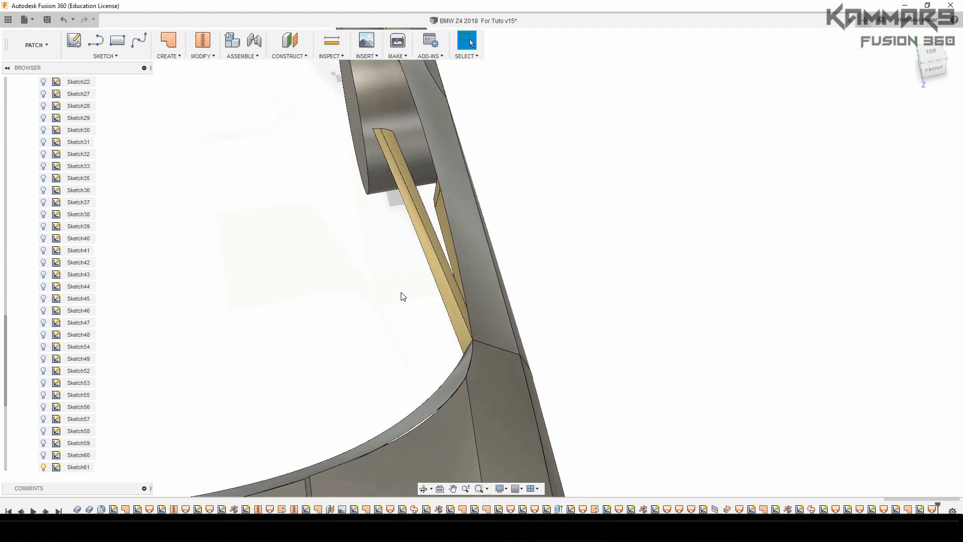
{"action": "middle_click_drag", "start_coordinate": [425, 313], "coordinate": [310, 309], "text": "shift"}
{"action": "scroll", "coordinate": [355, 324], "scroll_direction": "down", "scroll_amount": 2}
{"action": "scroll", "coordinate": [304, 333], "scroll_direction": "up", "scroll_amount": 2}
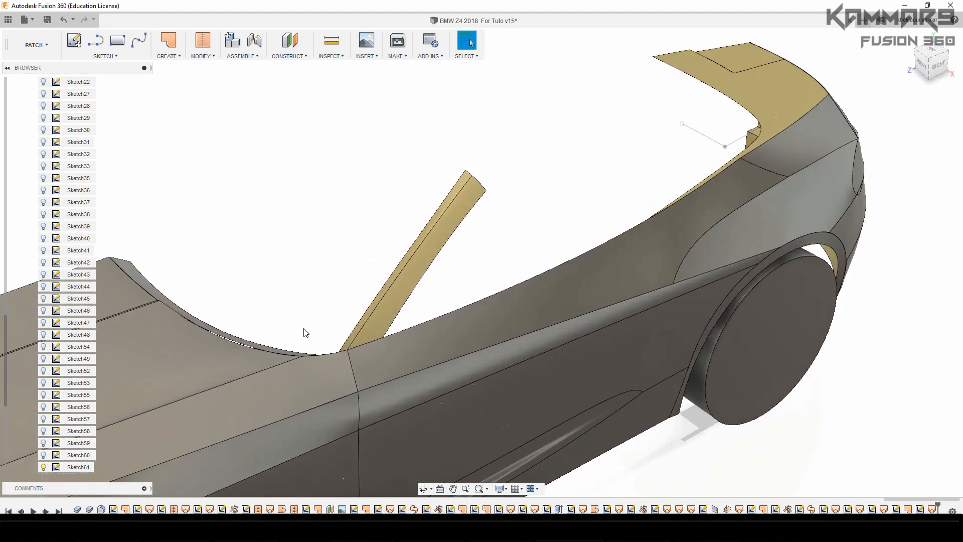
{"action": "scroll", "coordinate": [352, 301], "scroll_direction": "down", "scroll_amount": 2}
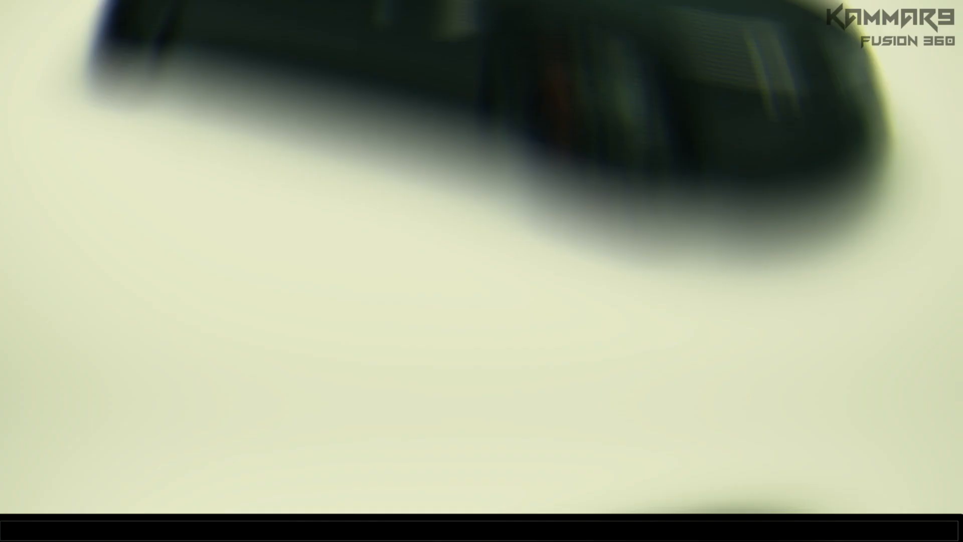